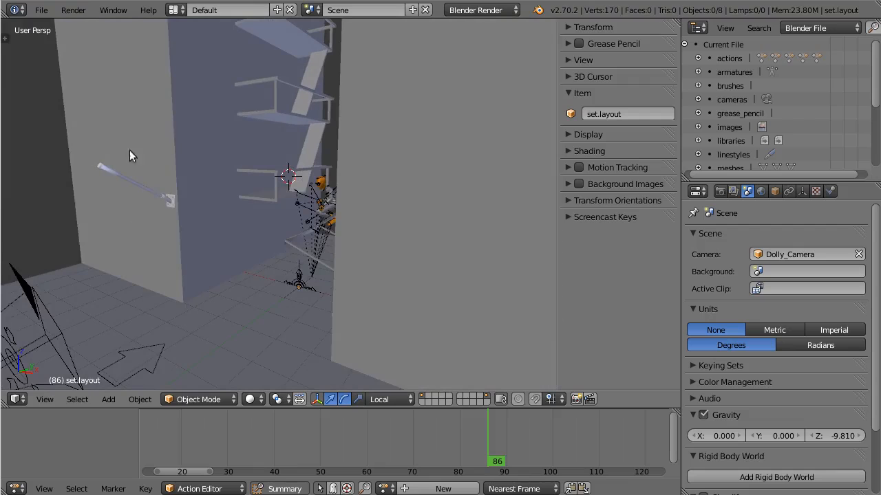
Step: Switch the viewport to wireframe, select the linked set.layout group, and make a proxy of its set.rig armature
middle_click_drag(129, 151, 110, 155)
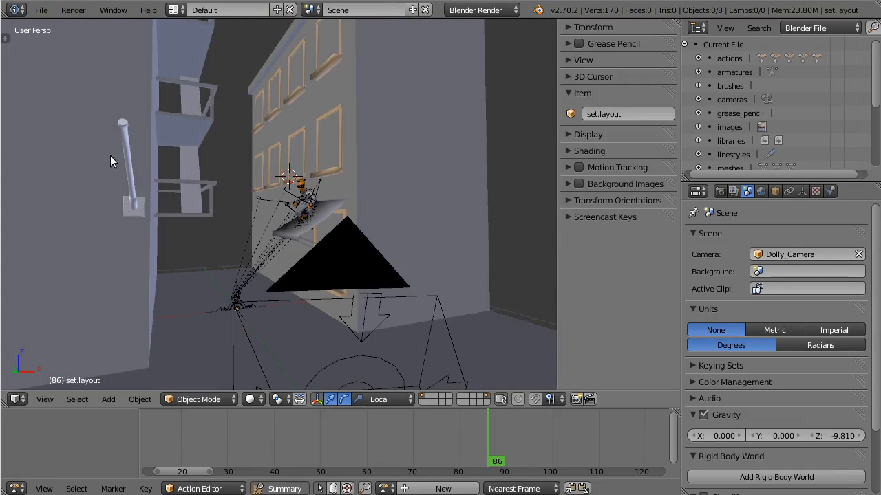
middle_click_drag(195, 136, 291, 193)
left_click_drag(498, 412, 527, 417)
left_click_drag(518, 477, 480, 430)
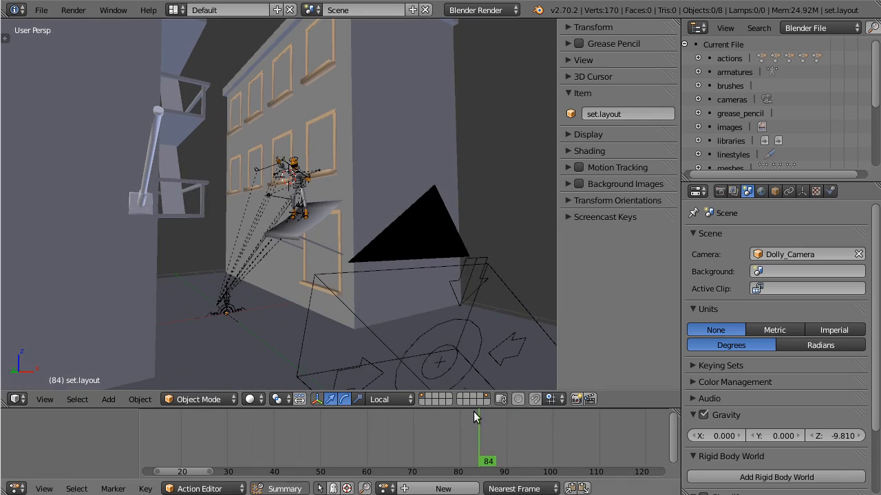
key("z")
right_click(455, 100)
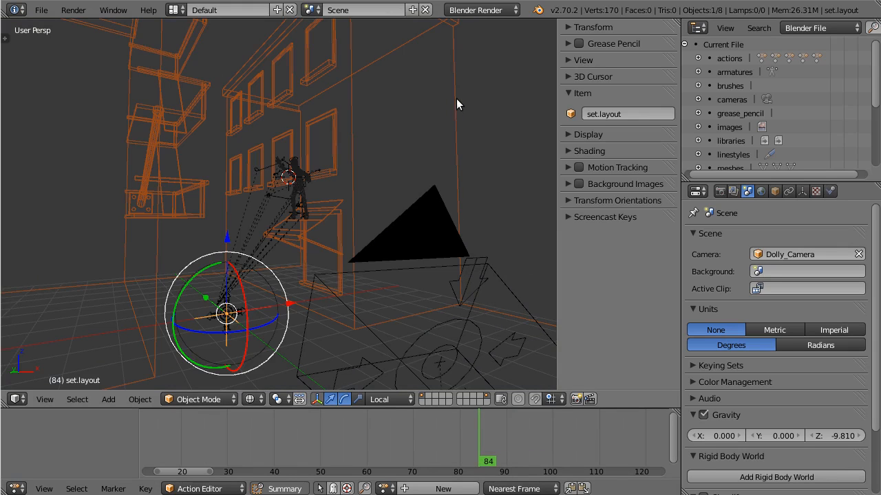
key("ctrl+alt+p")
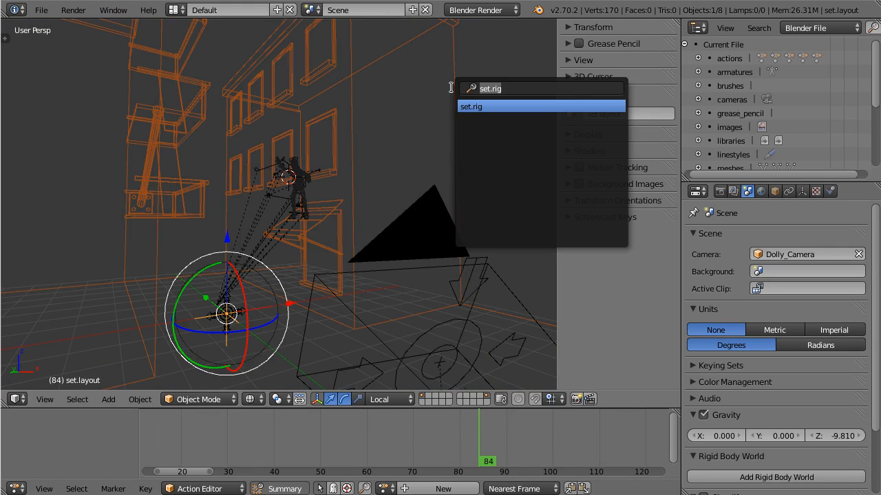
key("Return")
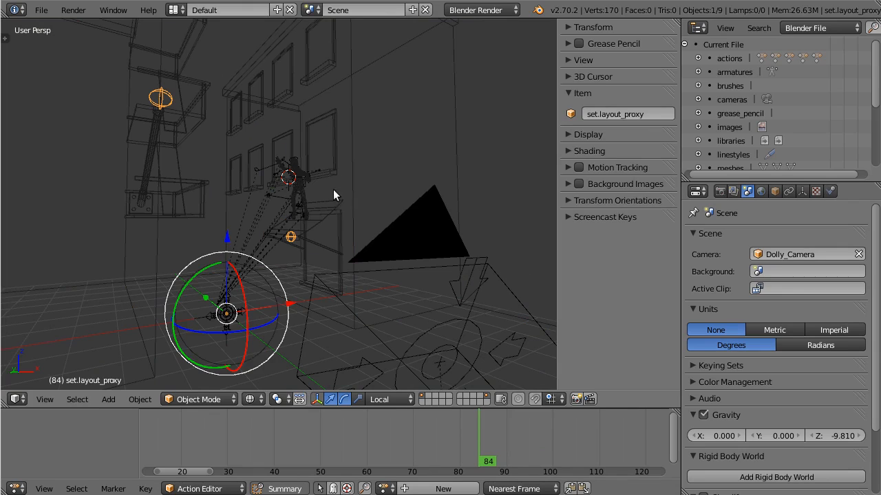
Step: Put the set.layout proxy into Pose Mode and return the viewport to solid shading, centred on the shelter bone
key("ctrl+Tab")
key("z")
key("KP_Decimal")
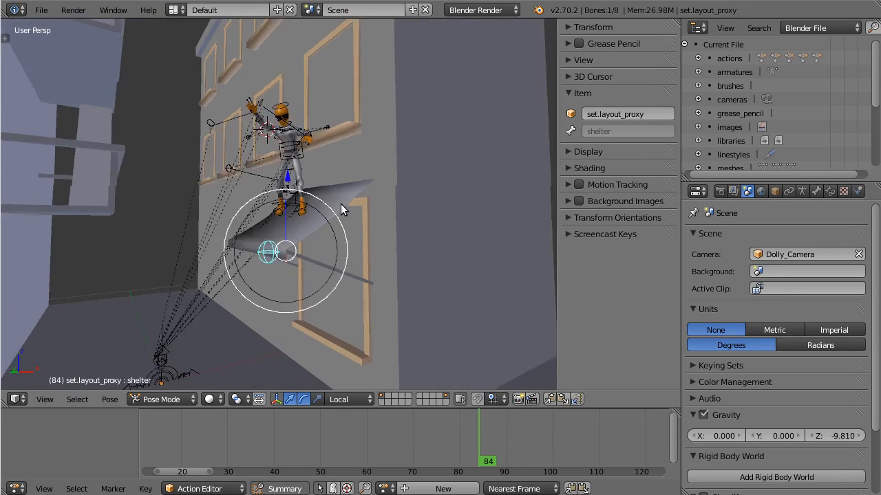
Step: Insert a keyframe for the shelter bone at frame 84
scroll(341, 204, "up", 4)
middle_click_drag(341, 204, 313, 198)
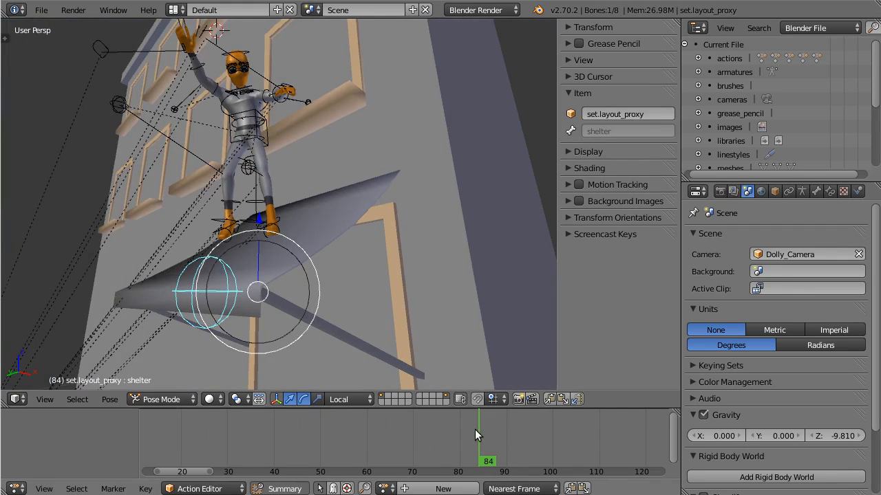
mouse_move(475, 430)
left_mouse_down()
mouse_move(469, 437)
mouse_move(478, 441)
left_mouse_up()
key("i")
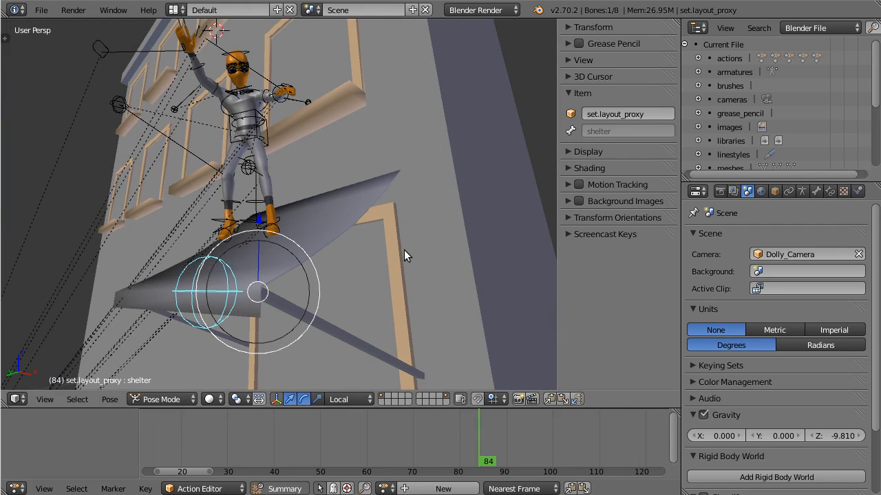
key("i")
left_click(395, 230)
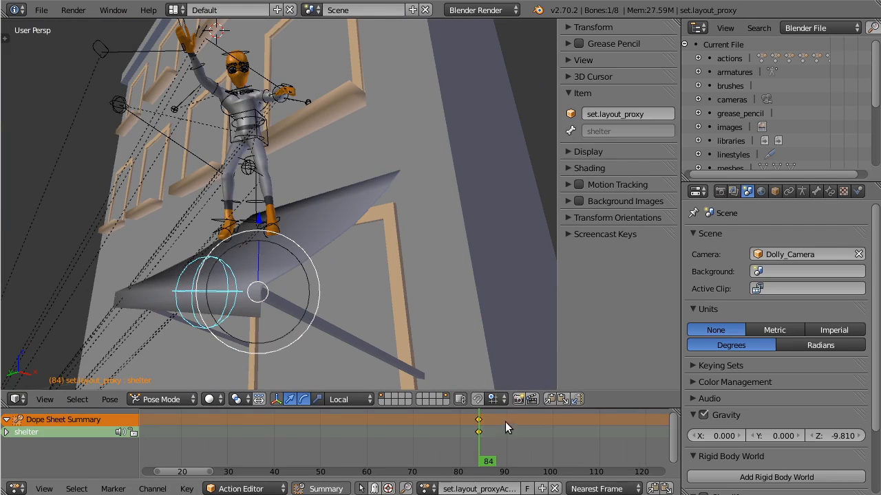
Step: At frame 87, raise the shelter bone along its vertical axis so the awning bends, keying the new position
left_click_drag(485, 438, 493, 437)
left_click_drag(258, 235, 263, 215)
middle_click_drag(338, 252, 295, 251)
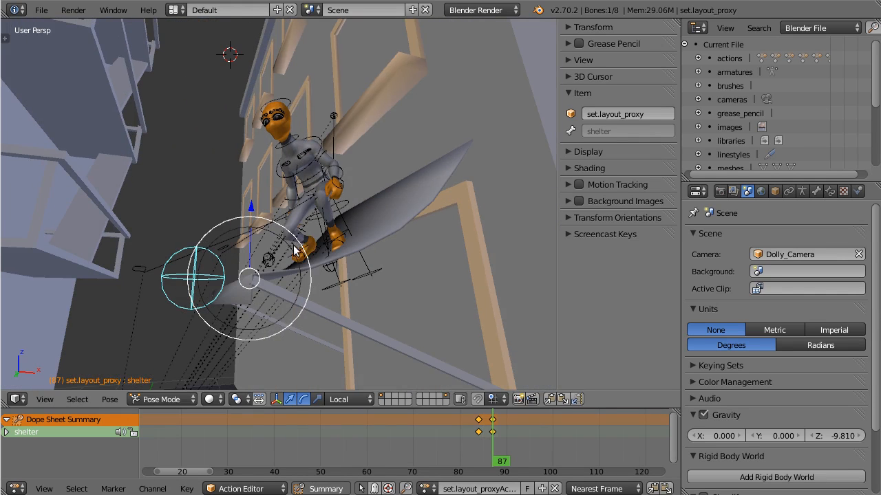
middle_click_drag(272, 288, 297, 289)
Step: At frame 90, lower the shelter bone along its vertical axis to straighten the awning, keying the new position
left_click(489, 431)
mouse_move(488, 432)
left_mouse_down()
mouse_move(474, 432)
mouse_move(506, 433)
left_mouse_up()
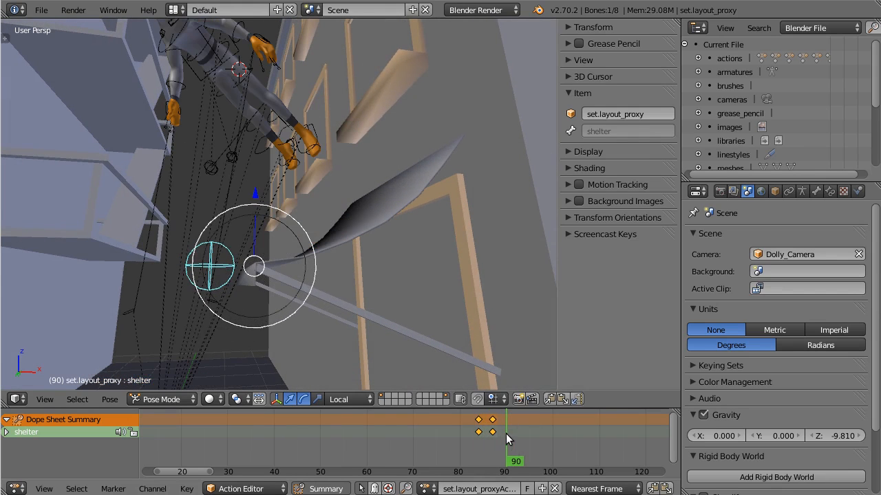
mouse_move(251, 205)
left_mouse_down()
mouse_move(252, 197)
mouse_move(255, 210)
left_mouse_up()
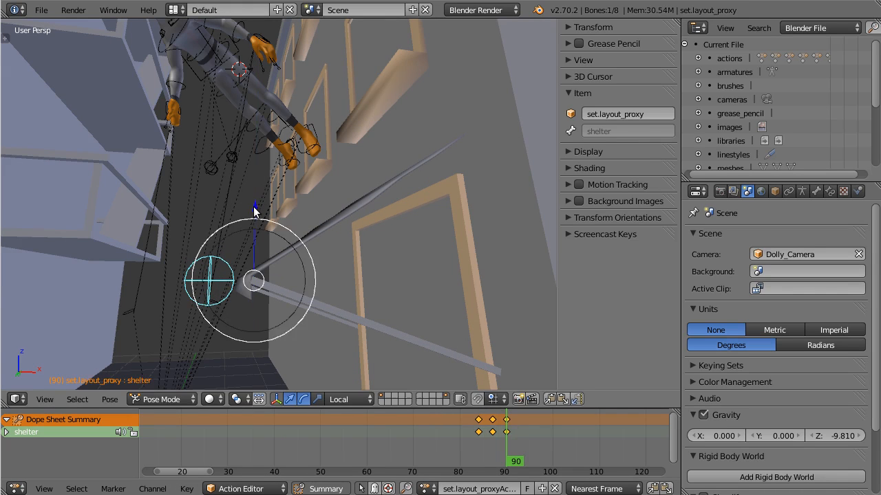
Step: Duplicate shelter keyframes further along to give keys at frames 93 and 96, and raise the shelter bone slightly at frame 93
middle_click_drag(255, 210, 512, 416)
left_click_drag(501, 430, 517, 451)
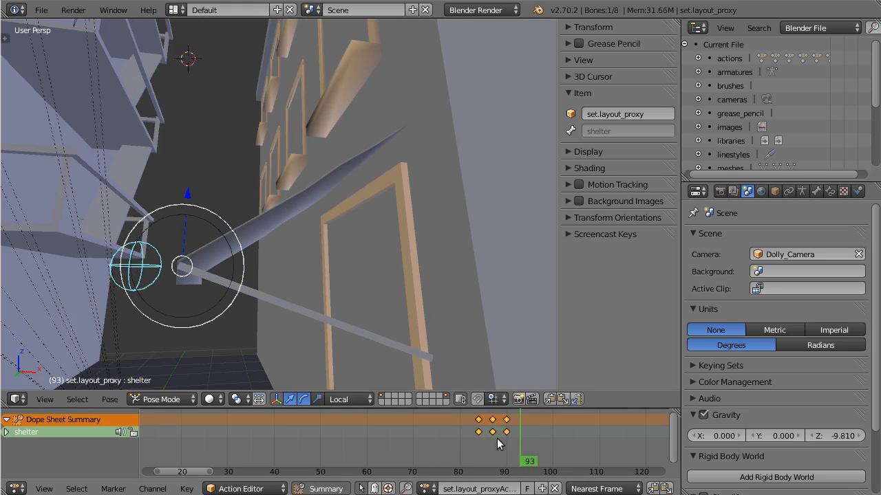
key("shift+d")
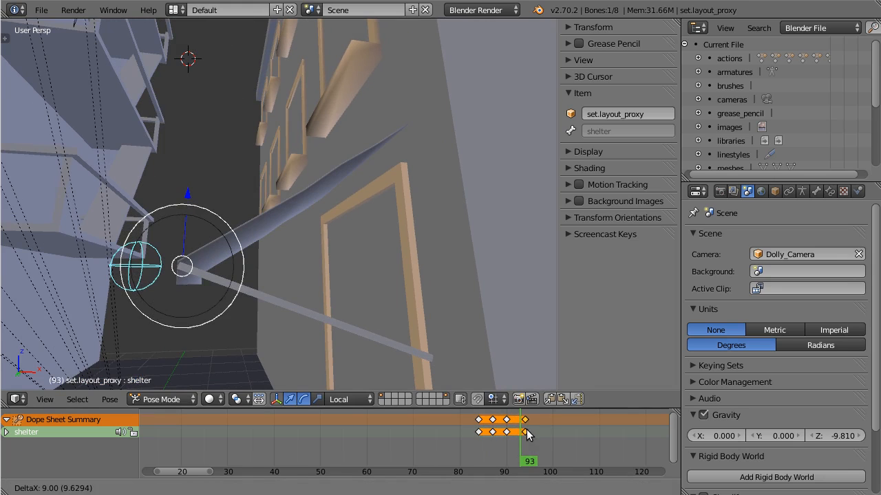
left_click(523, 431)
key("g")
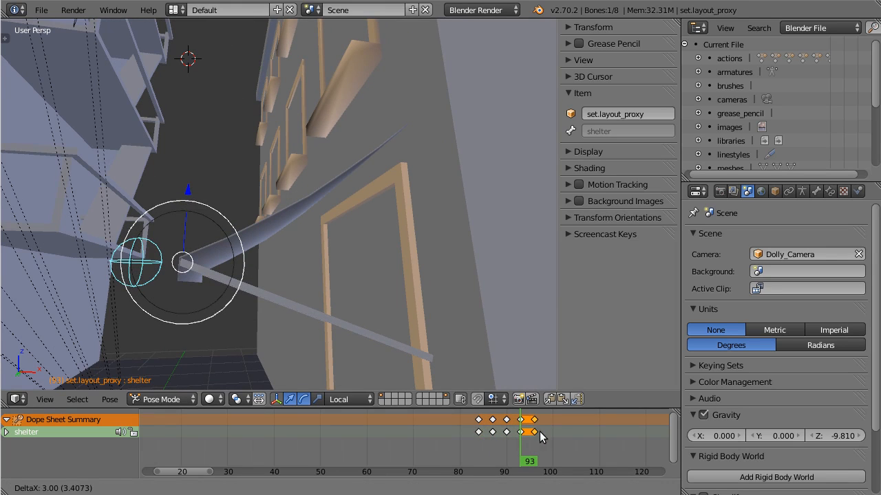
left_click(540, 431)
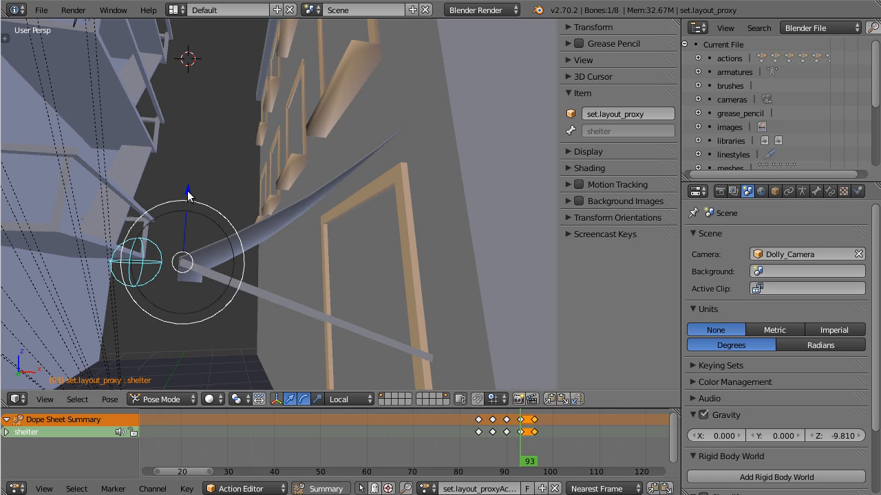
left_click_drag(187, 191, 189, 187)
Step: Play the animation from frame 82 and review the awning's motion in the free view and through the camera, with all bones deselected
left_click_drag(493, 419, 466, 425)
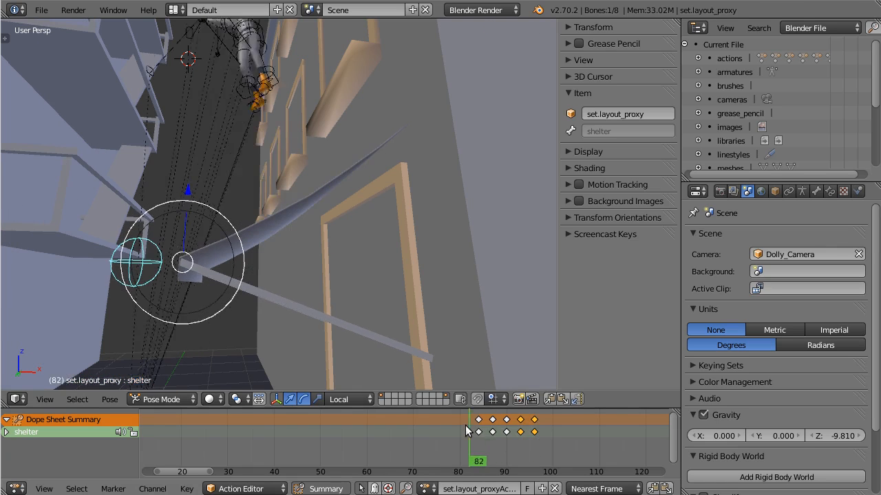
key("alt+a")
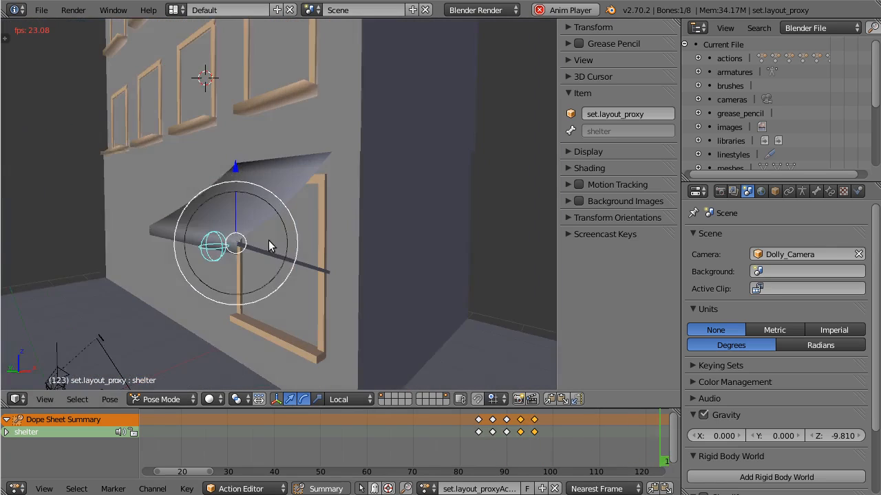
middle_click_drag(269, 241, 259, 237)
key("a")
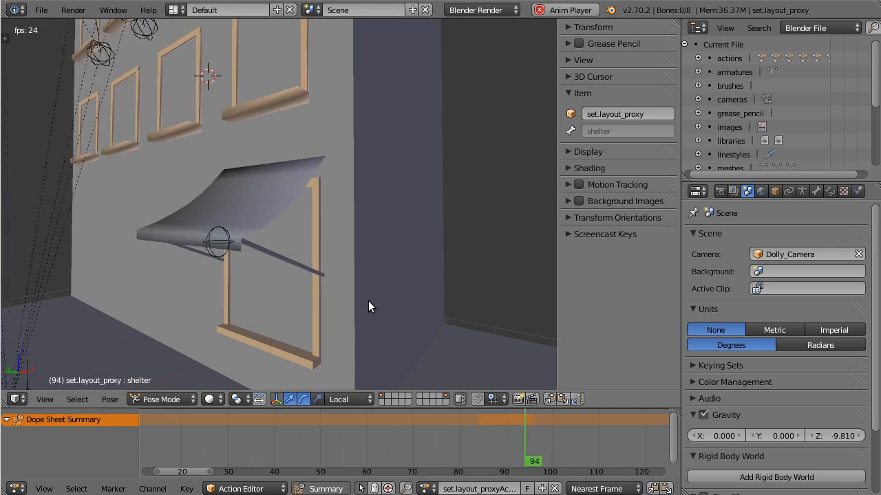
key("KP_0")
left_click(309, 437)
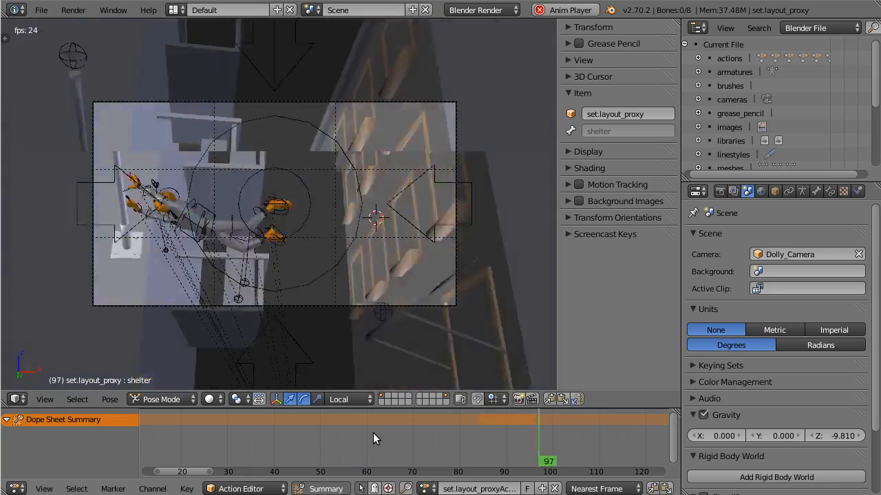
left_click(383, 434)
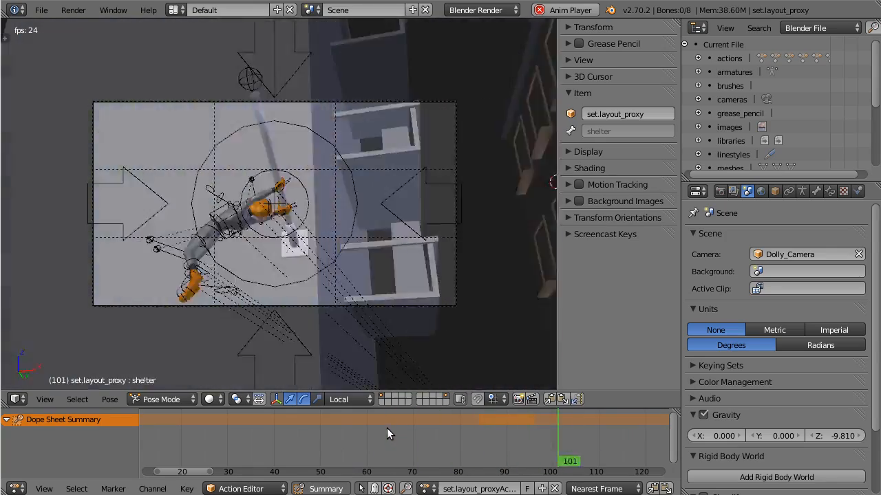
left_click(386, 427)
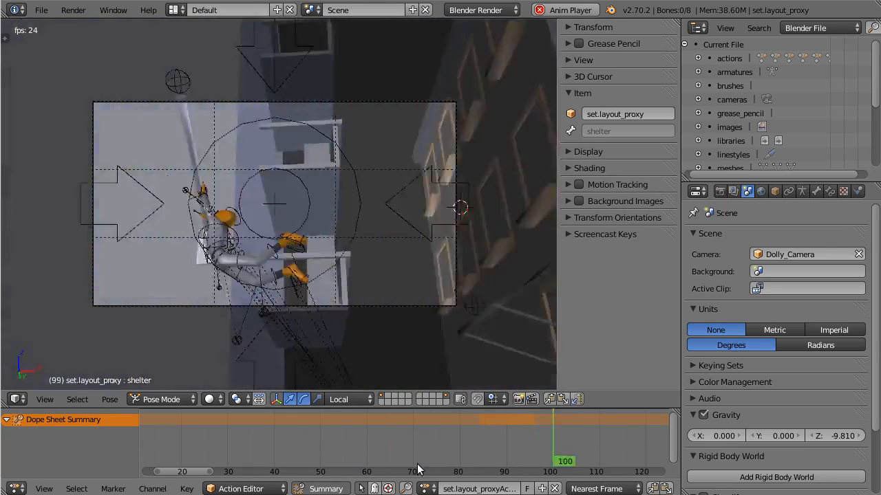
key("alt+a")
Step: Go to frame 98, leave the camera view, and select the pole bone where the character grabs it
left_click_drag(421, 455, 544, 465)
key("KP_0")
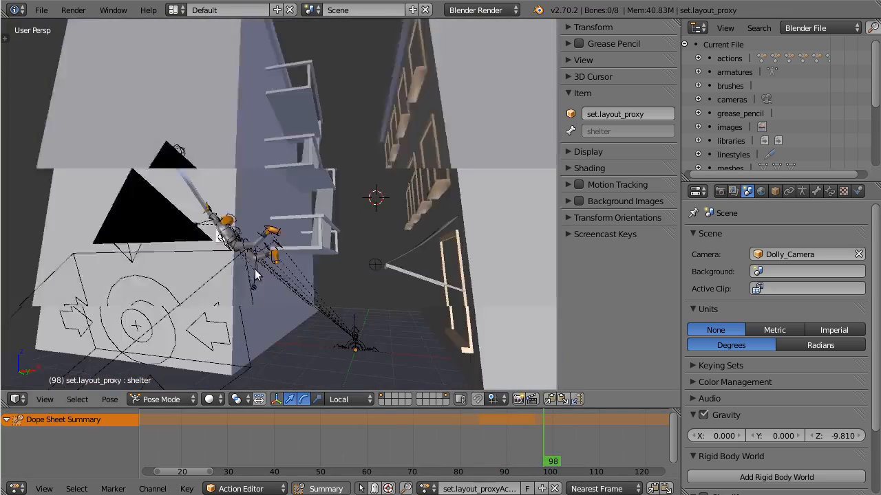
scroll(252, 267, "up", 6)
middle_click_drag(248, 254, 159, 76, "shift")
middle_click_drag(180, 129, 307, 153)
middle_click_drag(342, 387, 386, 330)
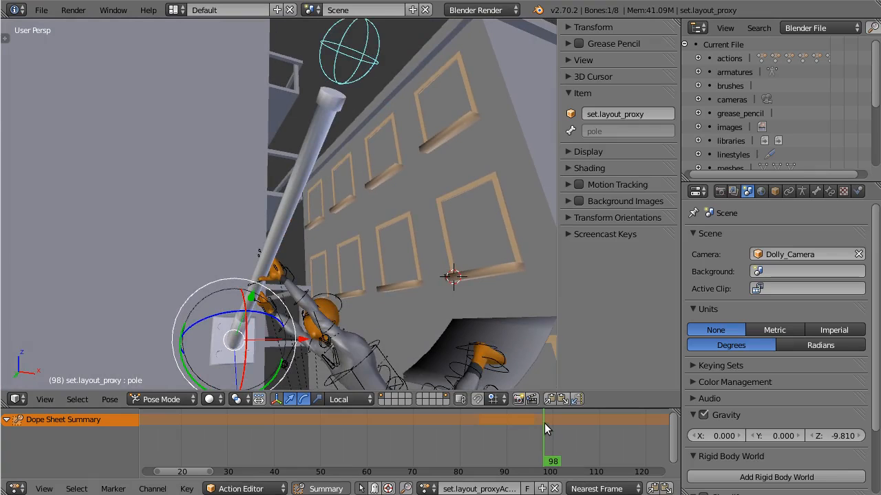
Step: Compare the character's grip on the pole at frames 98 and 99, and insert a keyframe for the pole bone at frame 98
key("Right")
middle_click_drag(446, 233, 353, 233)
key("Left")
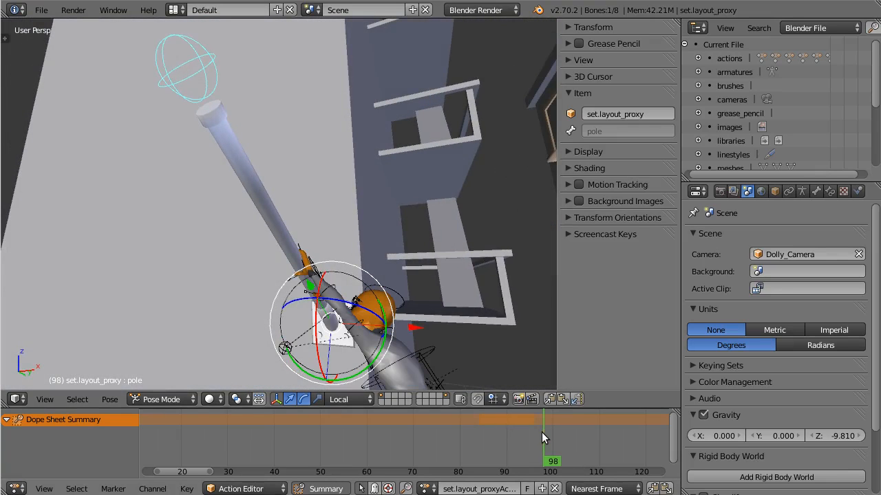
key("Right")
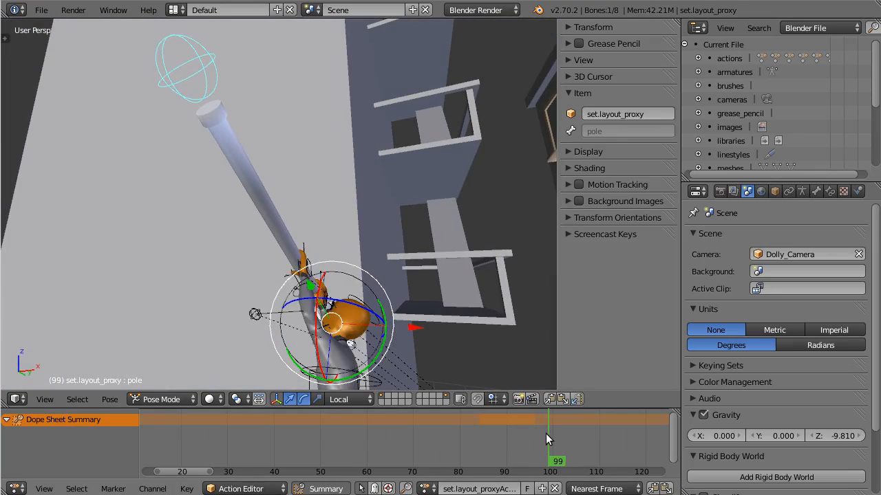
key("Left")
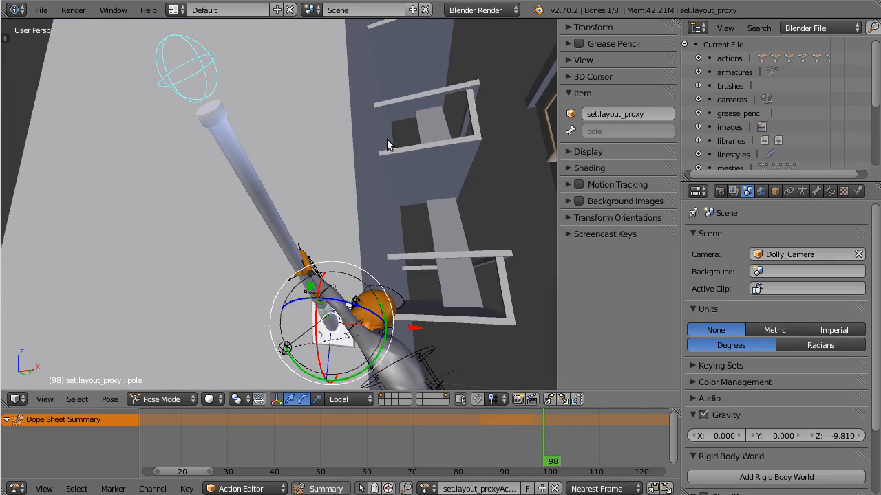
key("i")
left_click(393, 167)
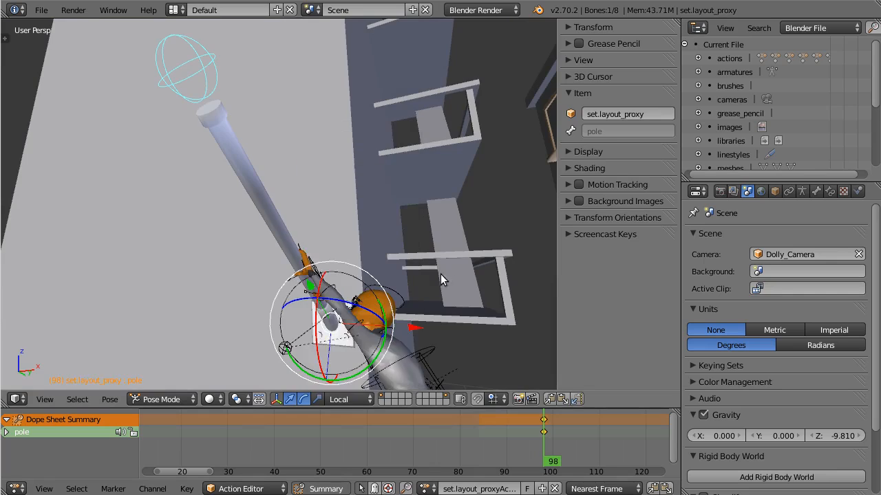
Step: At frame 101, rotate the pole bone so its free end dips under the character's weight, keying the new rotation
middle_click_drag(440, 274, 485, 435)
left_click_drag(553, 438, 557, 431)
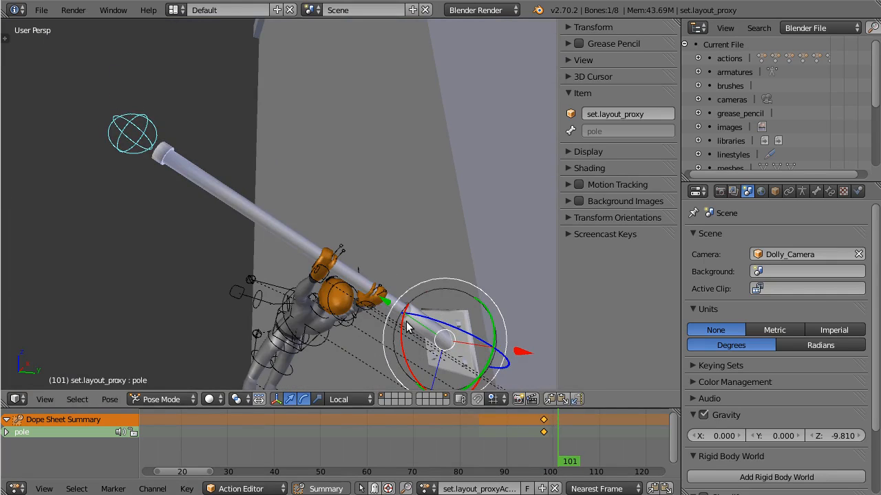
left_click_drag(404, 332, 406, 335)
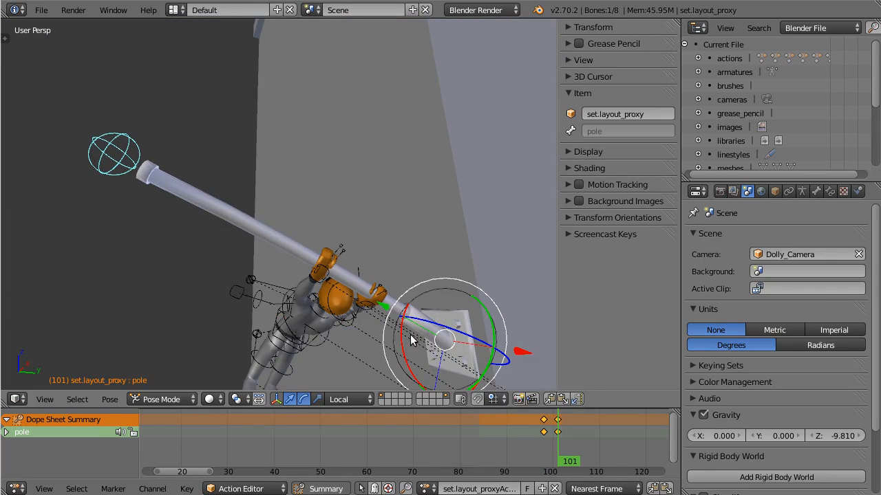
middle_click_drag(399, 263, 578, 440)
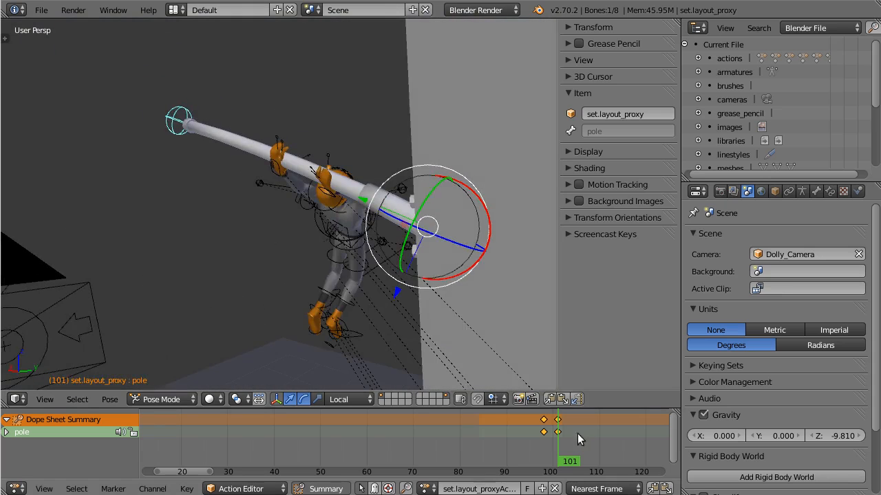
Step: At frame 107, rotate the pole bone locally by about -4.5 degrees so its free end swings upward, keying the rotation
left_click_drag(551, 441, 583, 447)
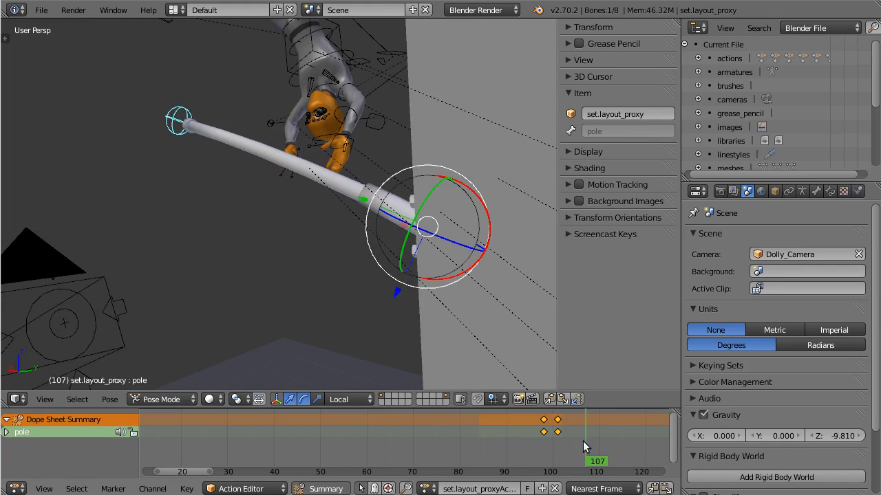
left_click_drag(486, 206, 486, 206)
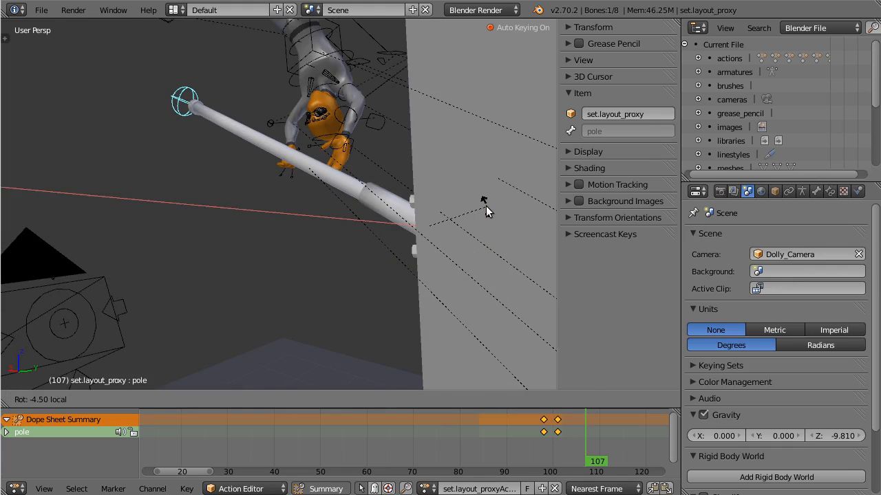
left_click(486, 205)
Step: Rotate the pole bone so its free end dips slightly at frame 112 and swings back up at frame 117, keying both
key("Left")
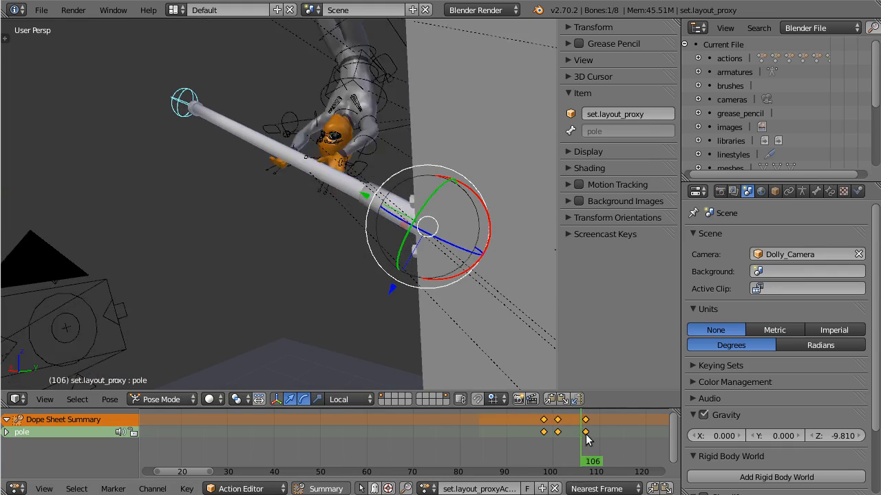
left_click_drag(586, 439, 606, 439)
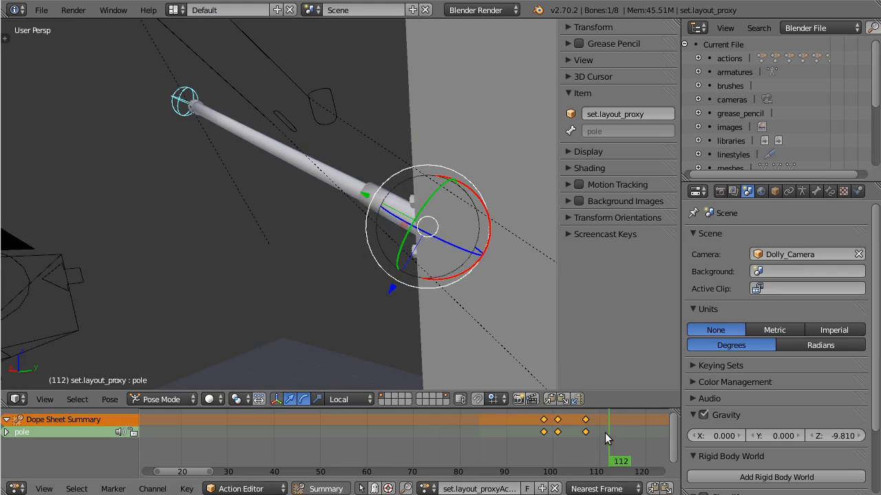
left_click_drag(486, 211, 481, 204)
left_click_drag(593, 442, 617, 443)
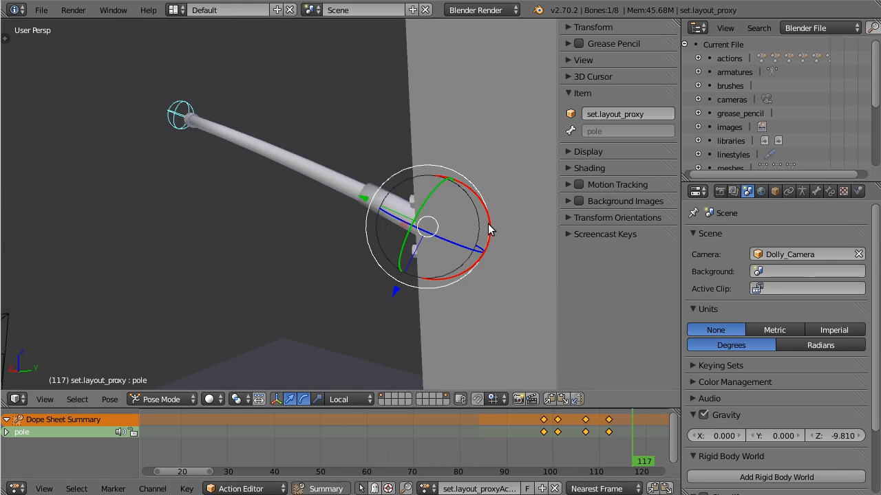
left_click_drag(488, 229, 495, 242)
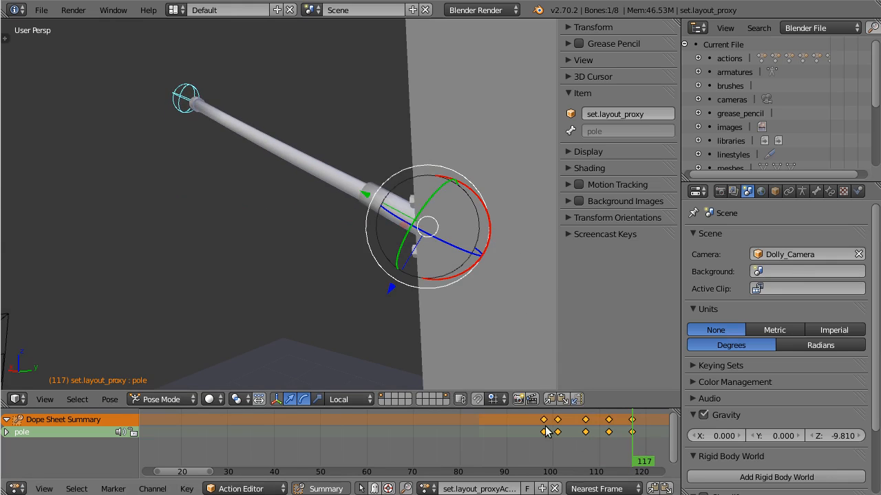
Step: Duplicate the pole's frame 98 keyframe to frame 121 so the pole settles back in its rest pose
key("g")
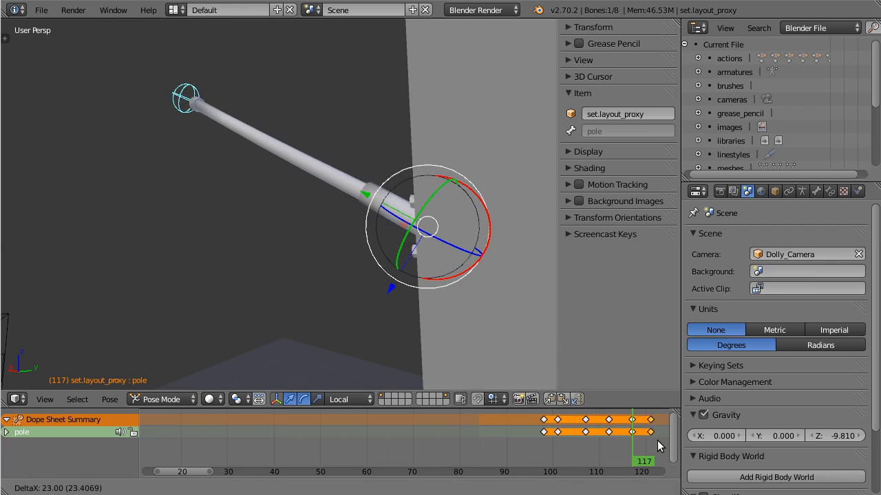
left_click(657, 440)
left_click_drag(525, 418, 590, 443)
Step: Switch the lower editor to the Graph Editor, enlarge it, and frame the pole's rotation curve
left_click(16, 489)
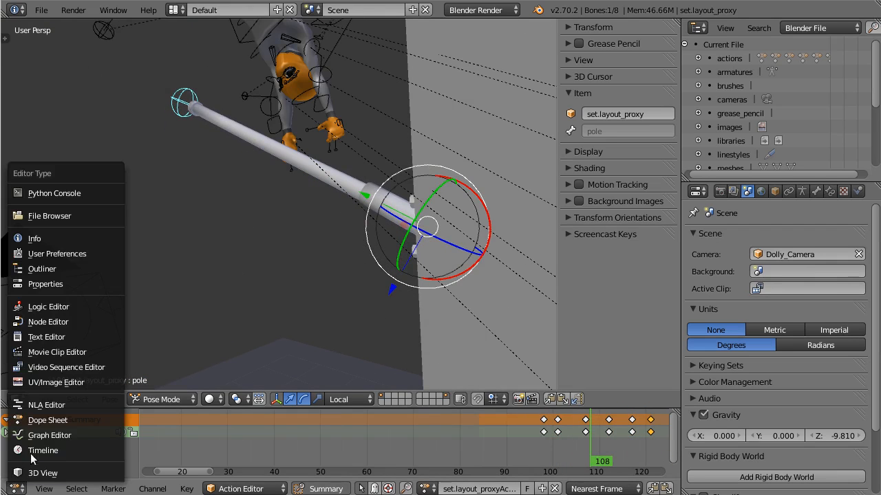
left_click(48, 436)
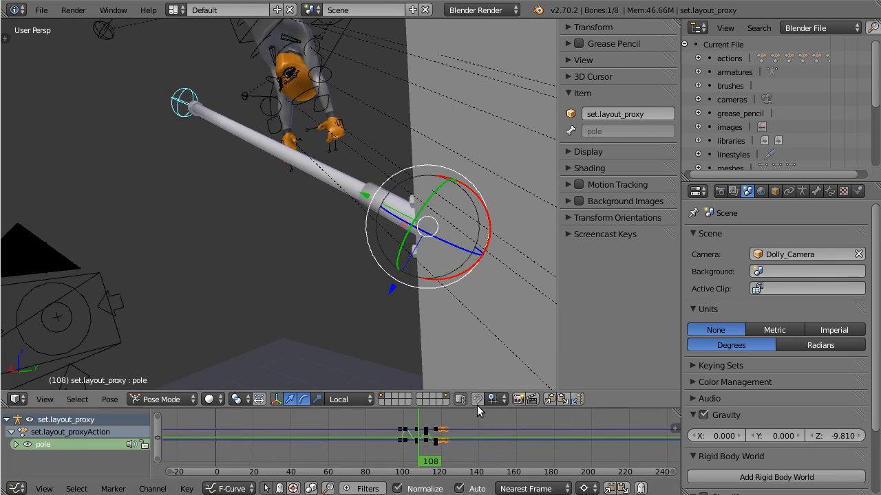
left_click_drag(484, 407, 515, 314)
scroll(475, 392, "up", 9)
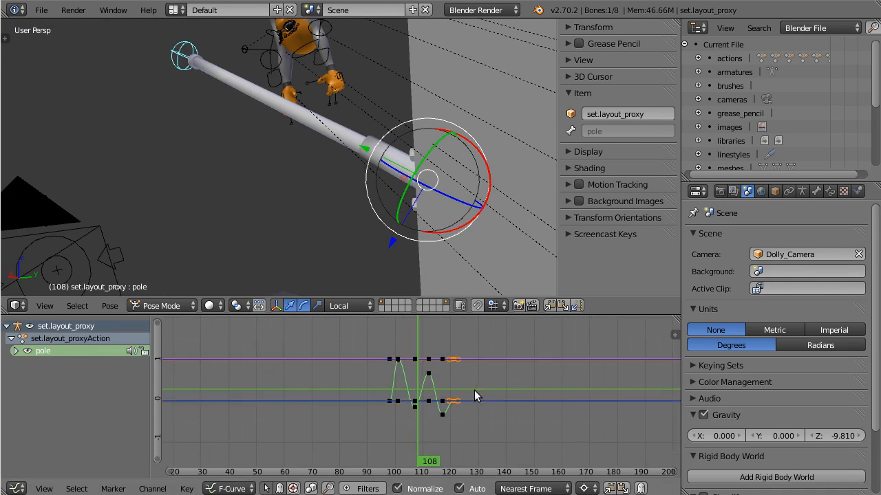
middle_click_drag(457, 379, 492, 364, "ctrl")
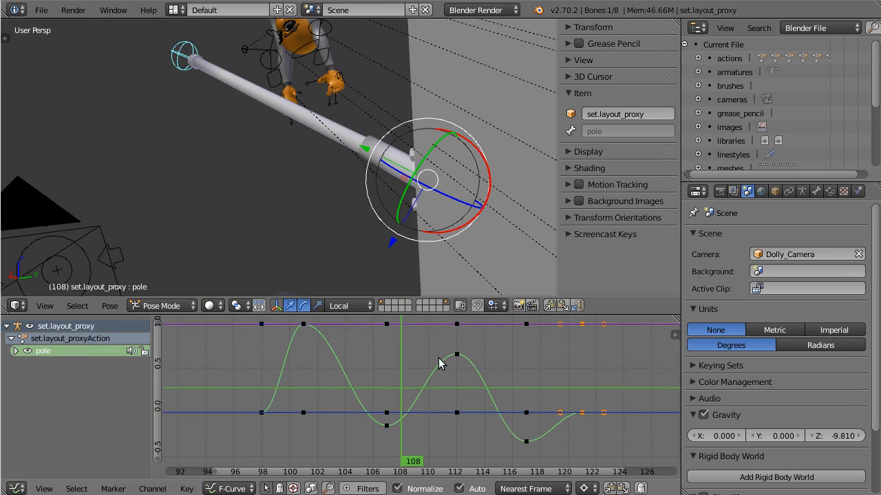
Step: Lower the pole rotation curve's frame 112 key vertically to about 0.35 on the normalized scale
right_click(452, 355)
key("g")
key("y")
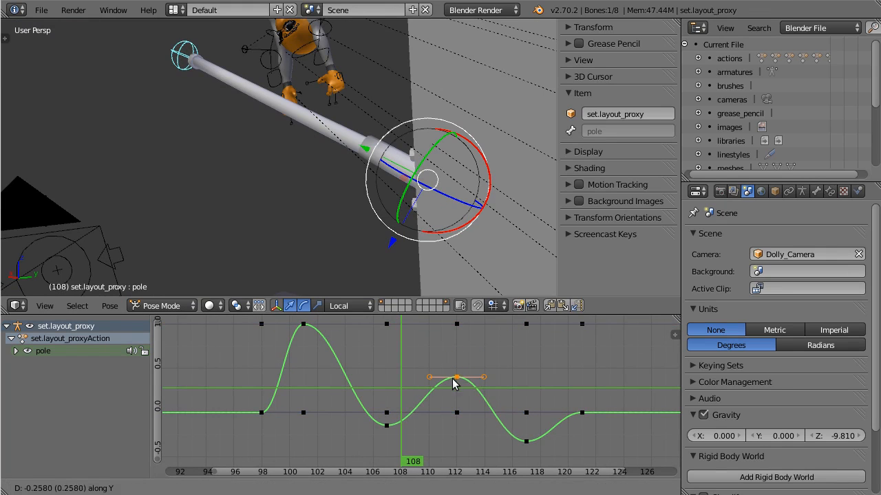
left_click(452, 379)
key("g")
key("y")
left_click(454, 386)
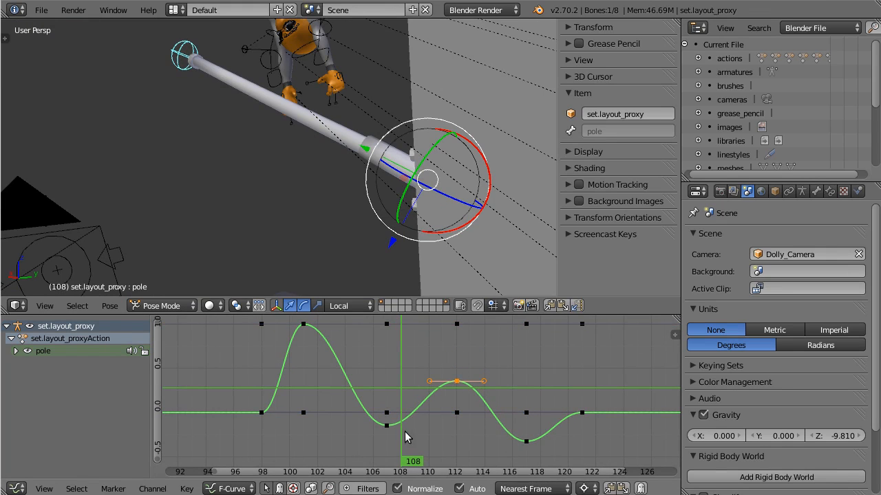
Step: Lower the pole curve's frame 107 key to about -0.5 and raise its frame 117 key to about -0.2, both vertically only
key("g")
key("y")
left_click(393, 460)
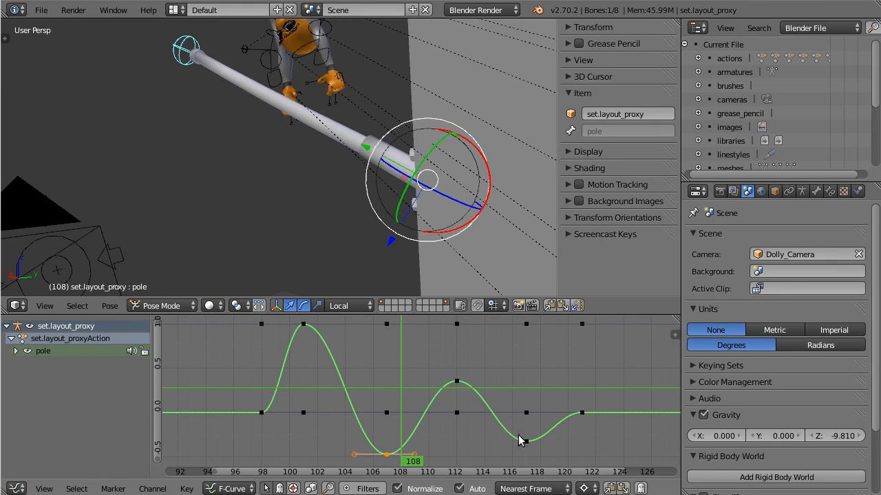
key("g")
key("y")
left_click(530, 433)
Step: Review the pole's swing and damp it further, bringing the curve's frame 112 key to about 0.25 and frame 117 key to about -0.1
left_click(290, 388)
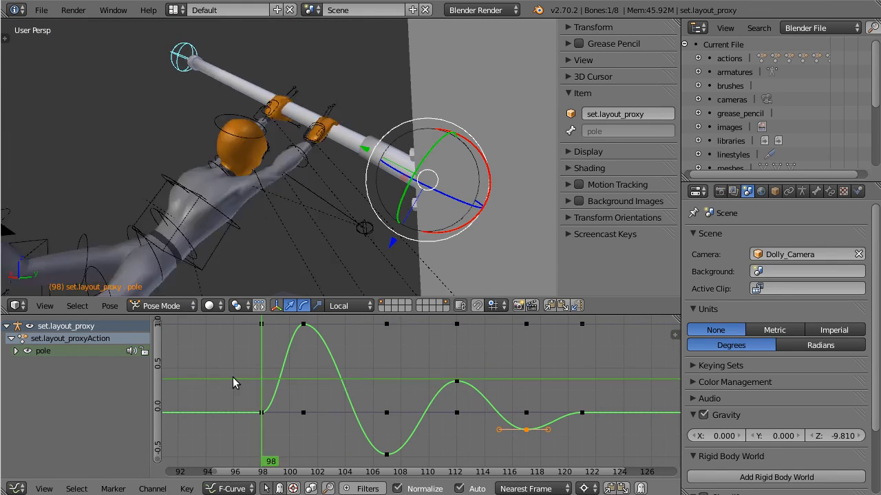
left_click_drag(318, 384, 519, 420)
key("alt+a")
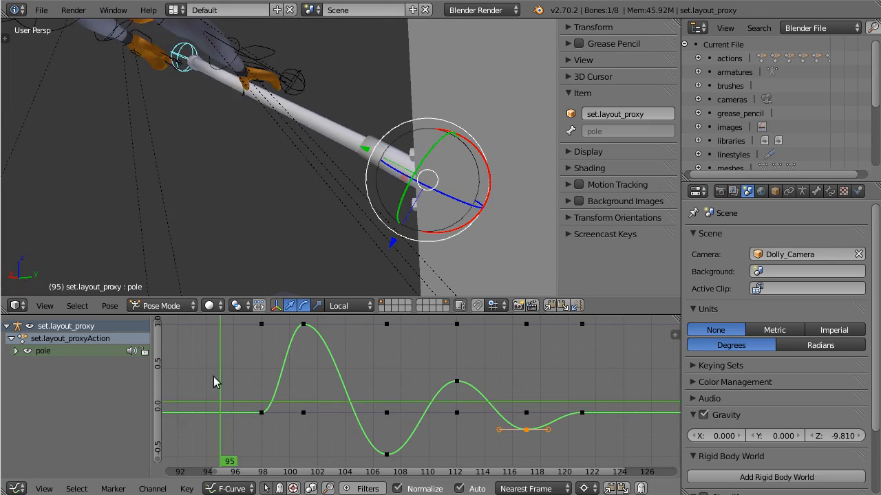
key("alt+a")
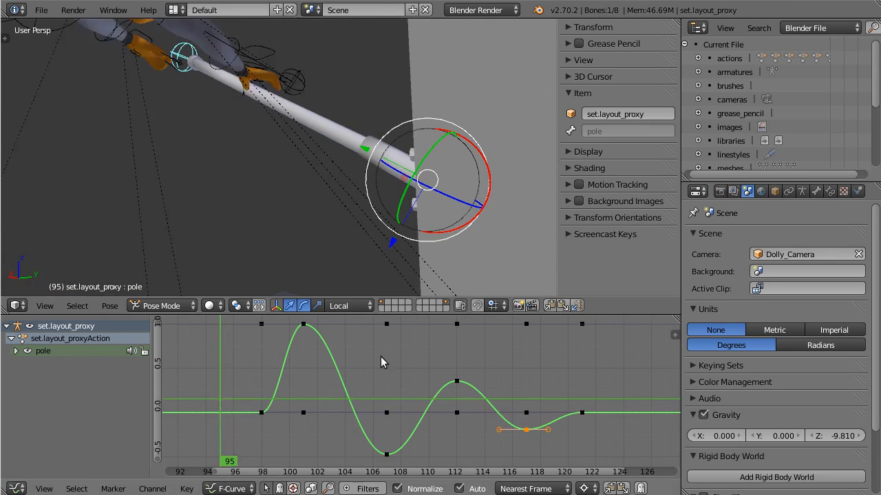
left_click(385, 367)
left_click_drag(385, 367, 456, 378)
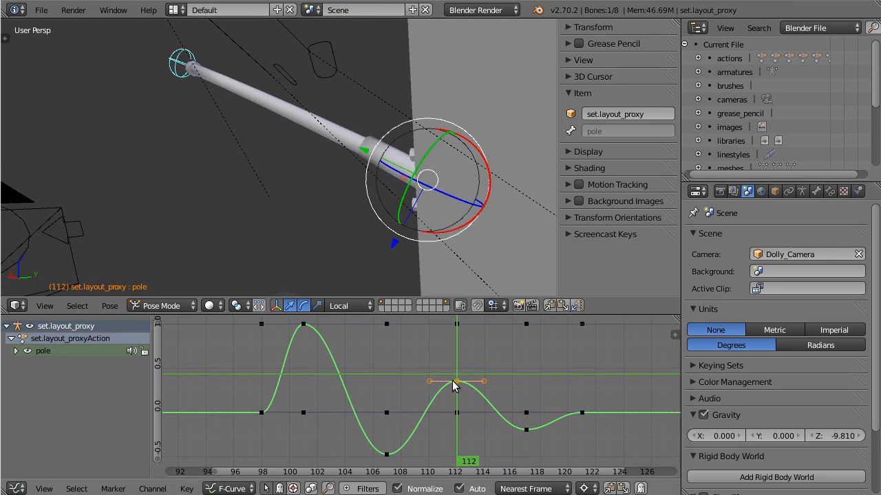
key("g")
key("y")
left_click(448, 397)
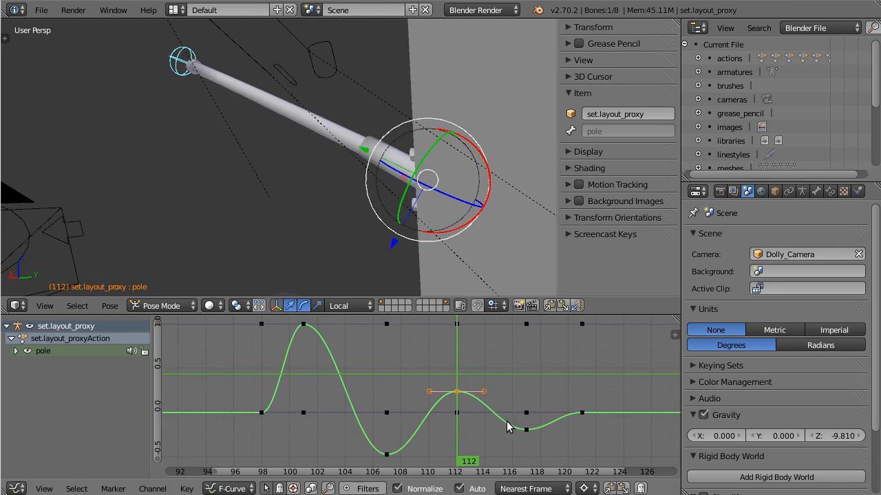
key("g")
key("y")
left_click(523, 425)
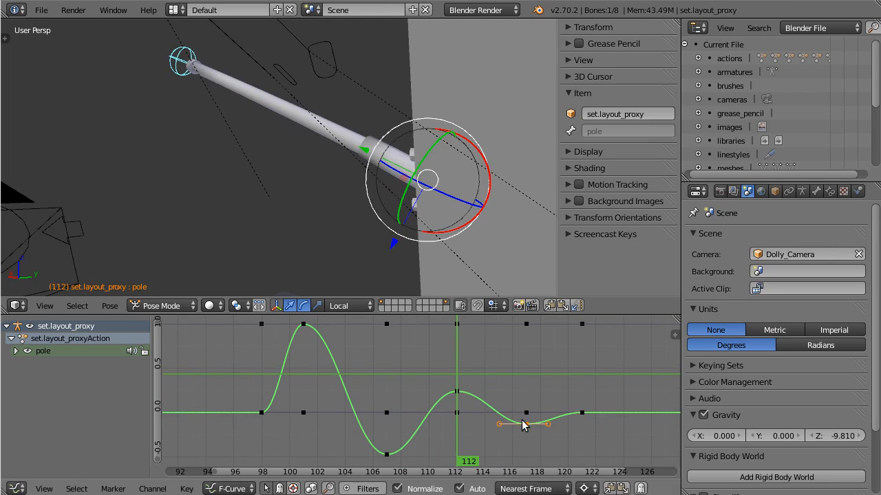
Step: Play back the swing, go to frame 101, and nudge the left hand IK bone about -0.01 along a local axis to follow the pole
key("alt+a")
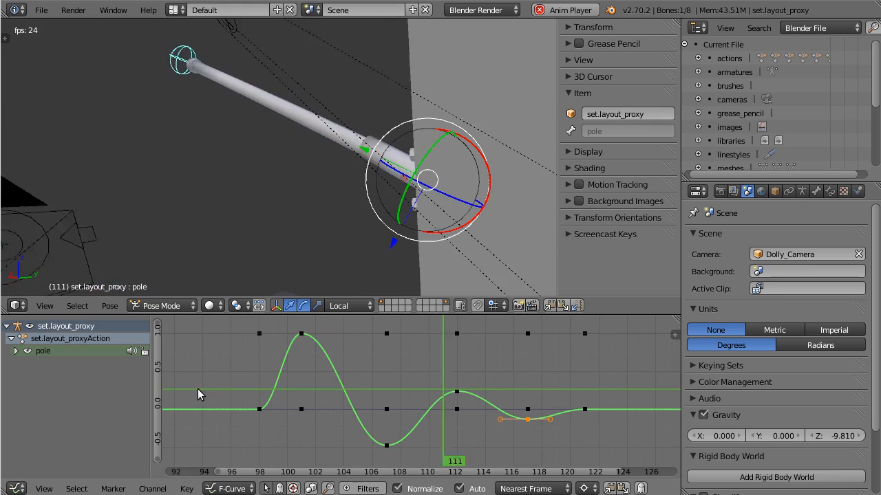
key("alt+a")
left_click_drag(207, 395, 302, 394)
middle_click_drag(255, 186, 344, 244)
right_click(352, 228)
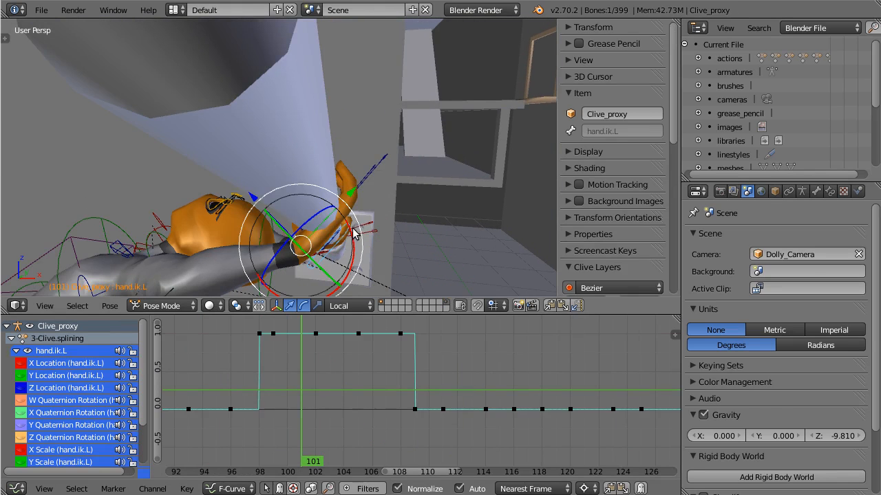
key("g")
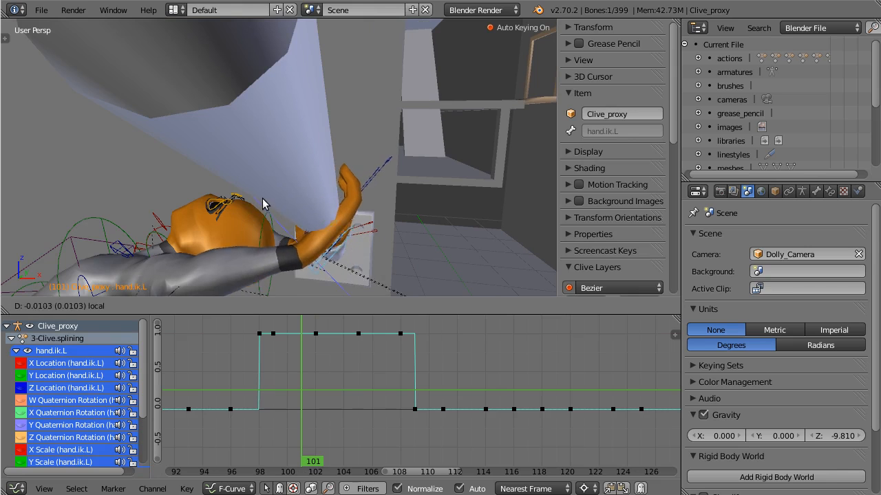
left_click_drag(264, 205, 263, 204)
Step: Reposition the right hand IK bone against the pole at frame 101, keying its new placement
middle_click_drag(365, 264, 245, 208)
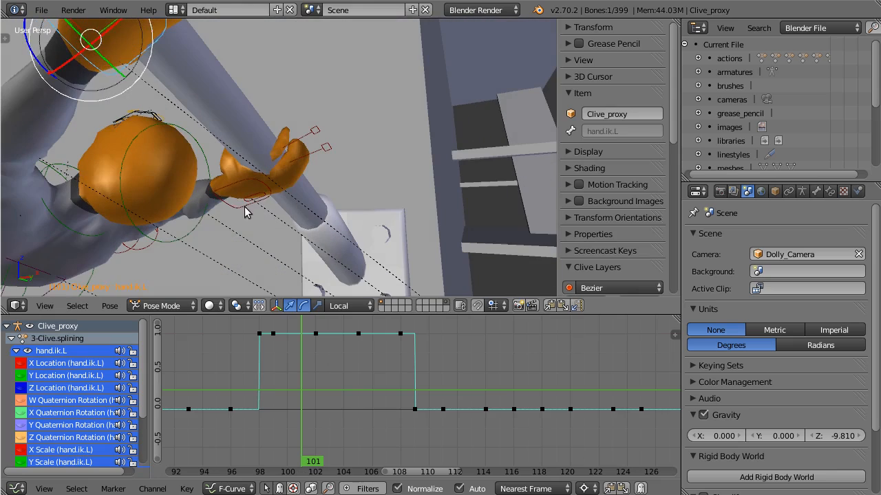
right_click(236, 184)
left_click_drag(231, 135, 230, 144)
middle_click_drag(230, 144, 241, 157)
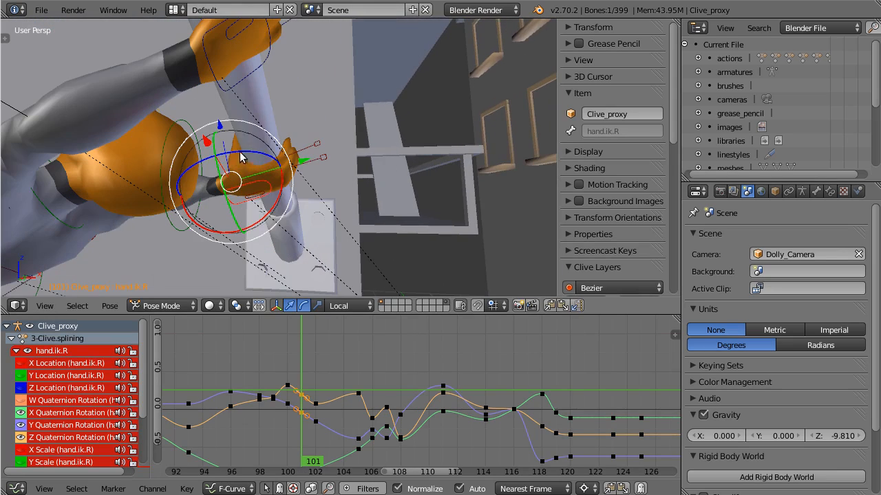
Step: Select the left hand IK bone, collapse its channel group, and show all of its curves around frame 101 in the graph
right_click(241, 95)
right_click(248, 81)
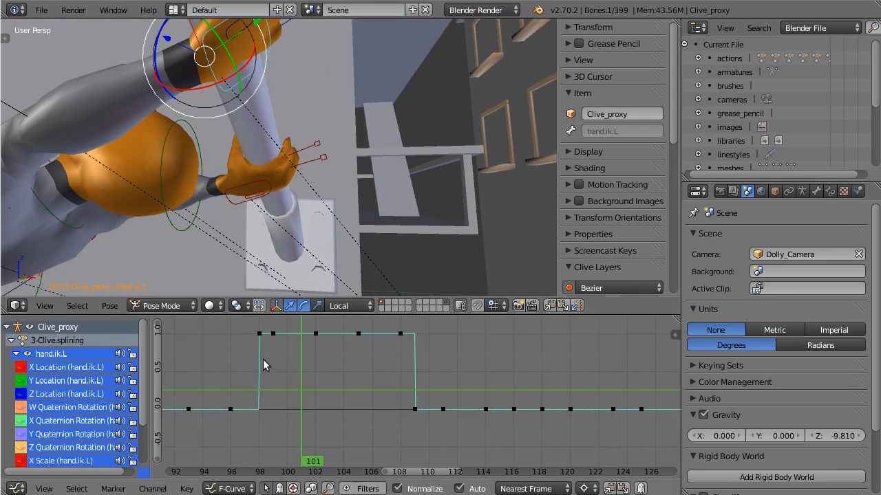
key("Home")
left_click(17, 351)
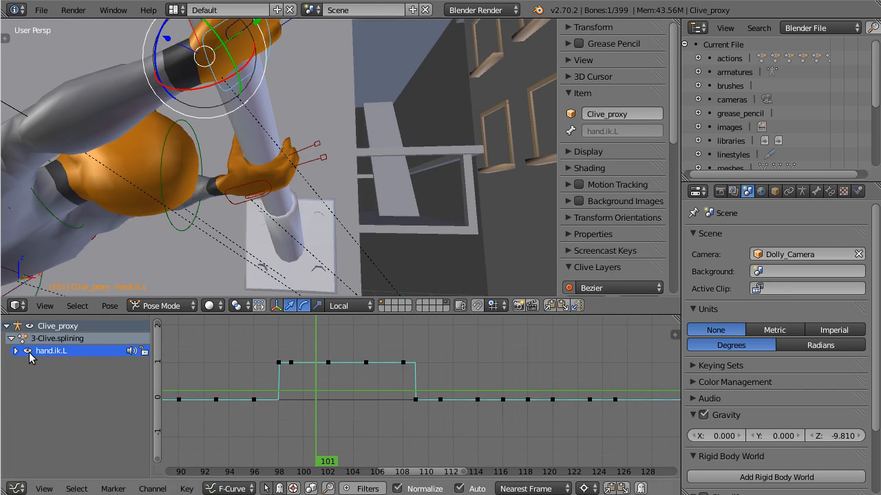
left_click(28, 353)
left_click(29, 352)
middle_click_drag(254, 367, 256, 336, "ctrl")
Step: Rotate and reposition the left hand IK bone at frame 101 so the hand fits around the pole
middle_click_drag(258, 114, 325, 201, "shift")
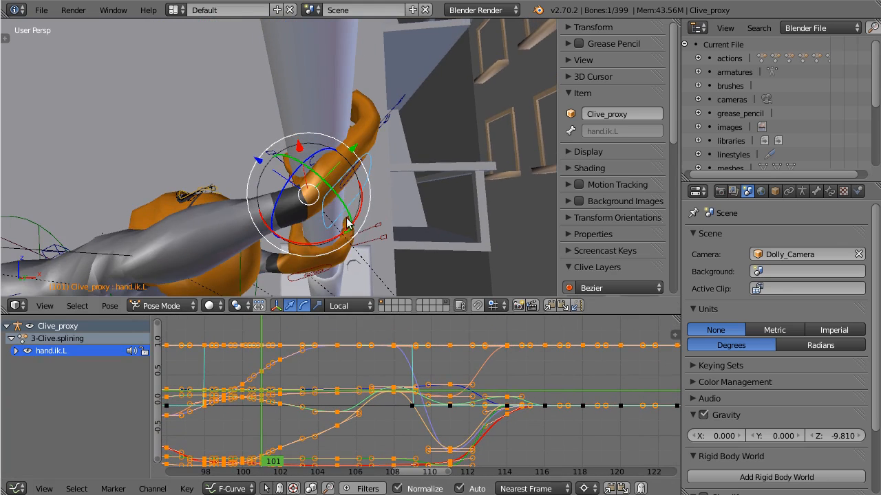
key("r")
left_click_drag(333, 241, 330, 242)
left_click_drag(360, 155, 337, 178)
Step: At frame 100, move the right hand IK bone along its local Y axis to meet the pole, keying the position
mouse_move(254, 370)
left_mouse_down()
mouse_move(224, 370)
mouse_move(241, 372)
left_mouse_up()
middle_click_drag(342, 154, 232, 121)
middle_click_drag(391, 224, 304, 194)
right_click(298, 186)
right_click(318, 199)
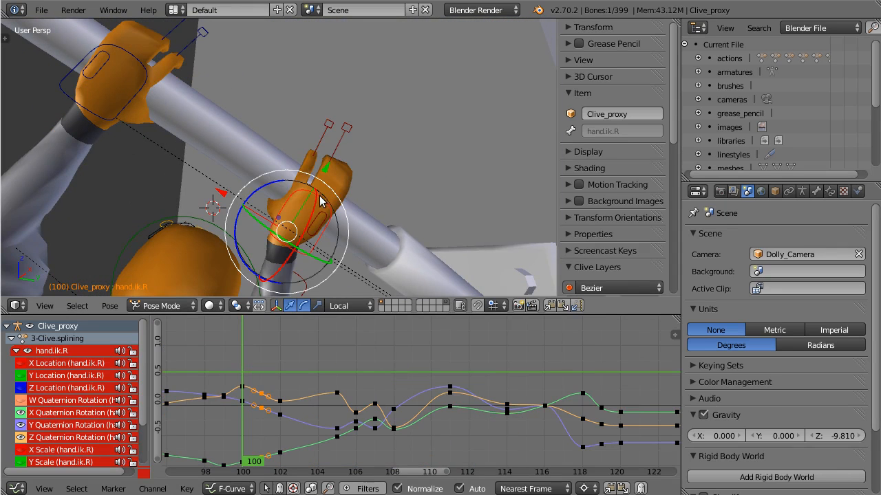
key("g")
key("y")
key("y")
left_click(327, 179)
scroll(275, 178, "down", 5)
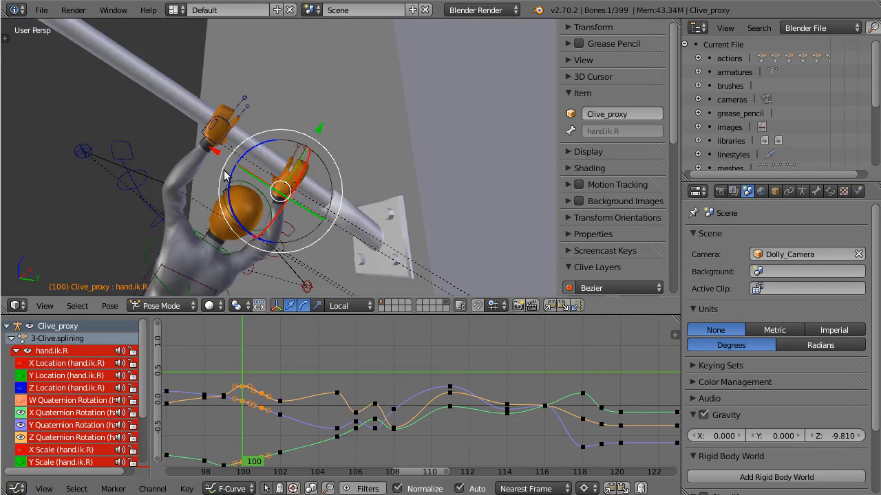
Step: Go to frame 103 and move the right hand IK bone slightly to match the pole, keying the position
middle_click_drag(224, 176, 336, 282)
left_click(256, 377)
left_click_drag(255, 378, 298, 371)
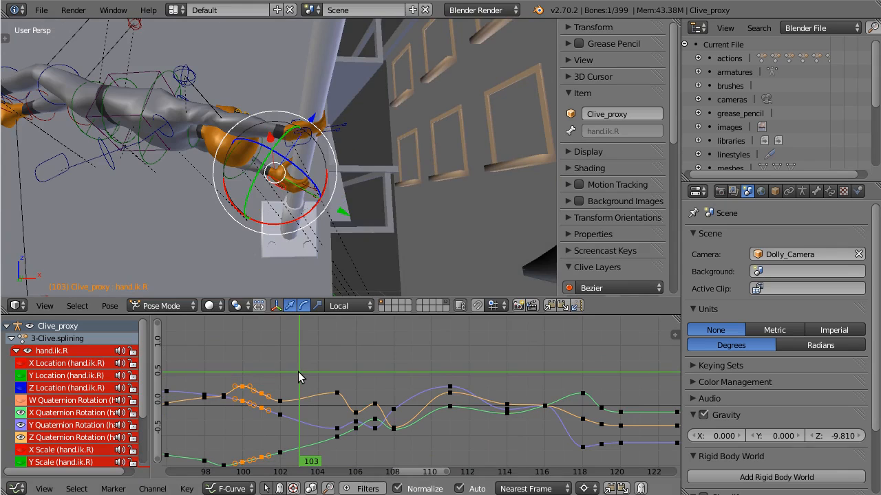
middle_click_drag(362, 167, 291, 272)
scroll(308, 222, "up", 3)
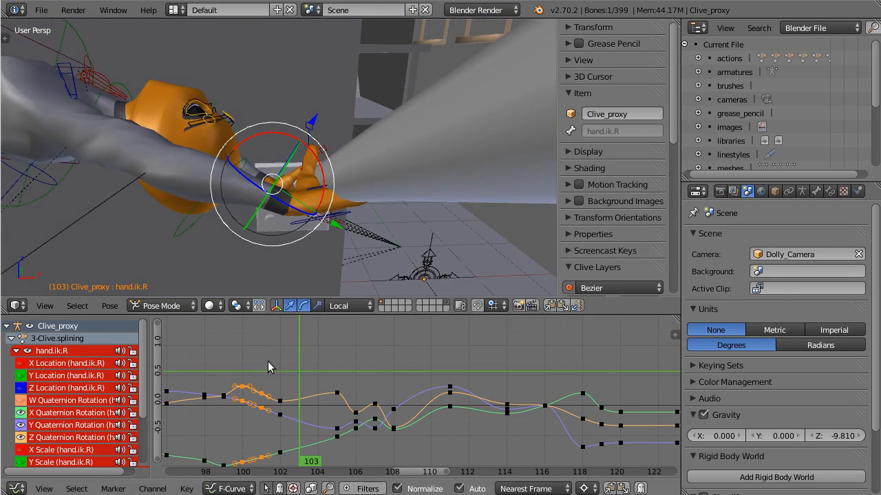
mouse_move(311, 382)
left_mouse_down()
mouse_move(318, 384)
mouse_move(303, 389)
left_mouse_up()
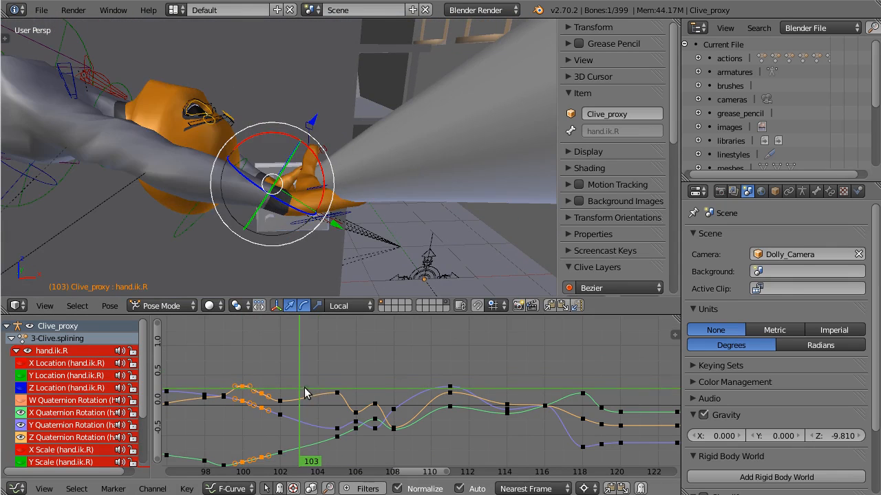
key("g")
left_click(309, 144)
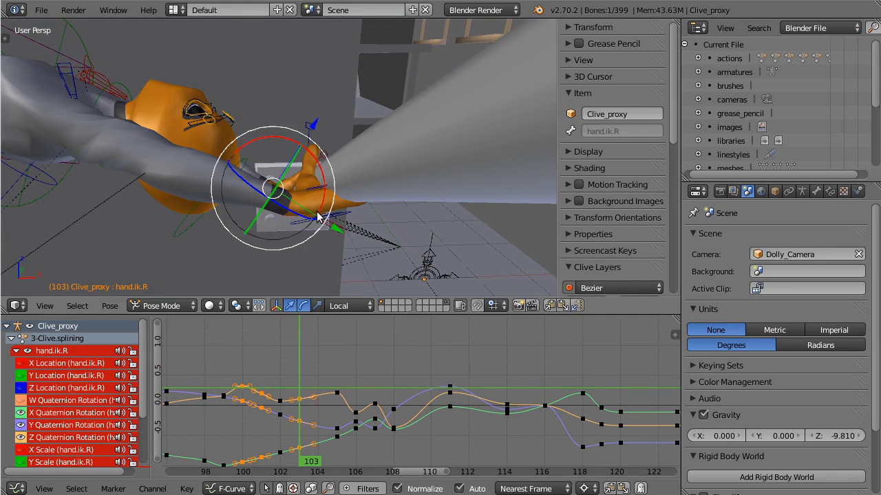
Step: Move the left hand IK bone slightly downward at frame 103 so the palm fits the pole
right_click(325, 224)
right_click(330, 220)
key("g")
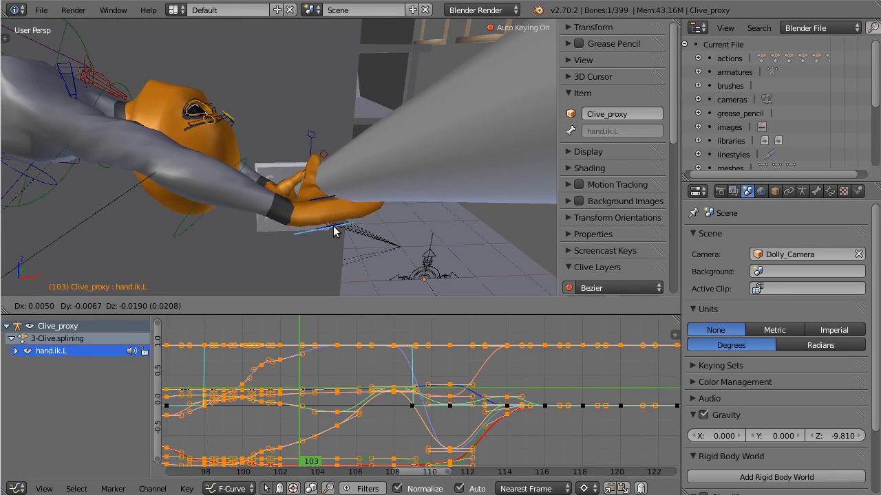
left_click(329, 231)
Step: Go to frame 106 and rotate the right hand IK bone slightly so the hand fits the pole, keying the rotation
middle_click_drag(329, 231, 227, 200)
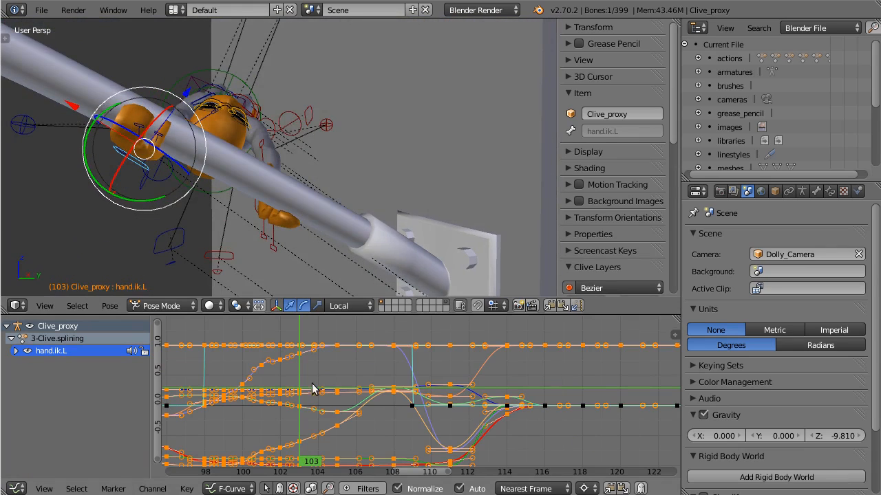
left_click_drag(317, 389, 355, 378)
middle_click_drag(222, 161, 275, 186)
right_click(284, 181)
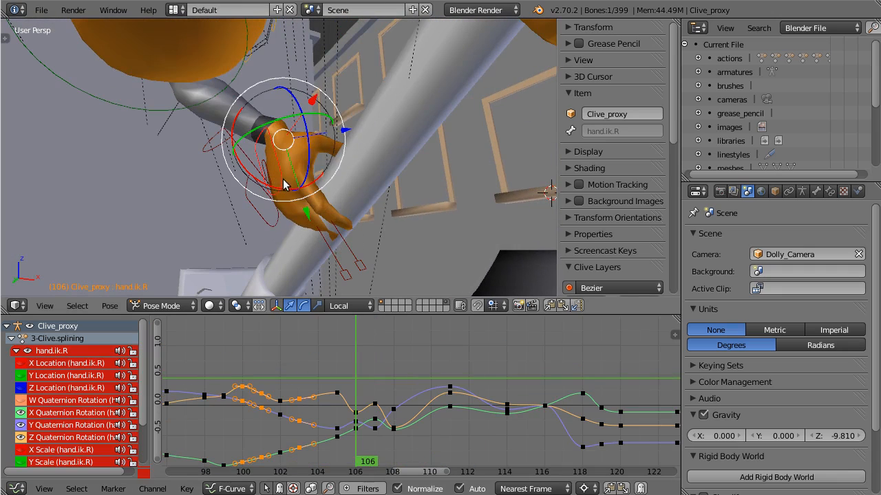
key("r")
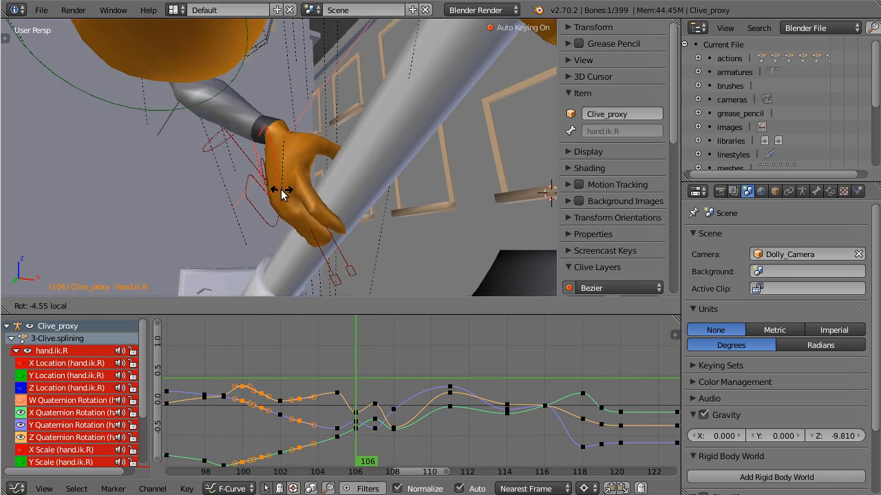
left_click(285, 193)
middle_click_drag(285, 193, 286, 170)
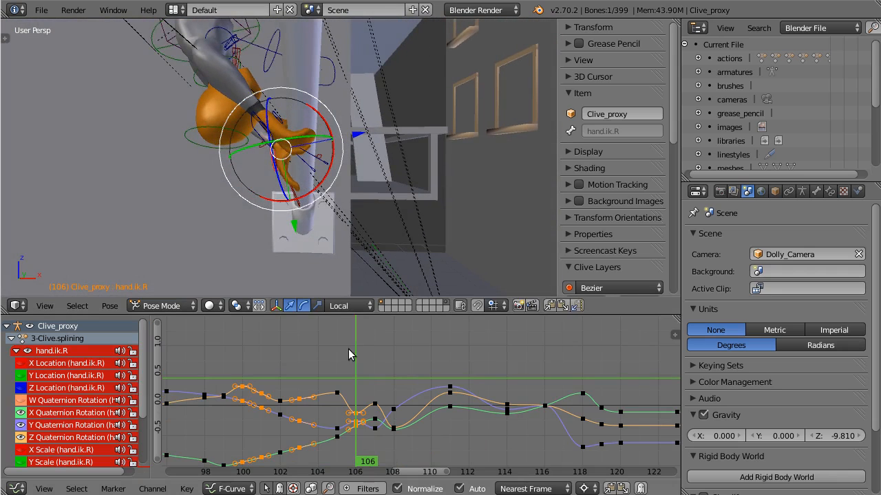
Step: Deselect all bones and play the animation from frame 99 to check the hands' contact with the pole
left_click_drag(346, 381, 237, 394)
key("alt+a")
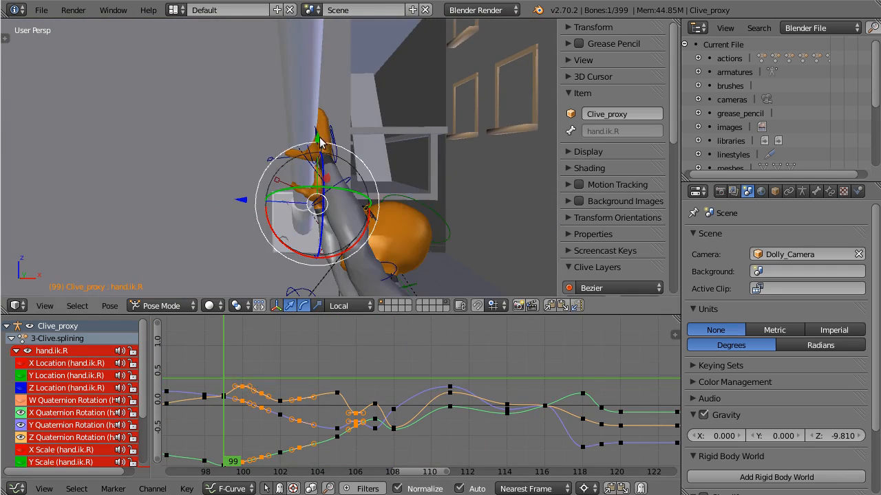
key("a")
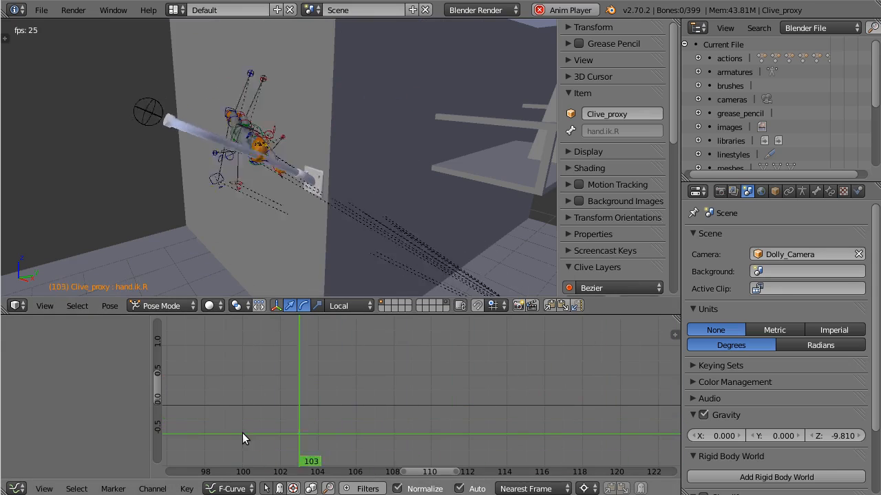
key("Escape")
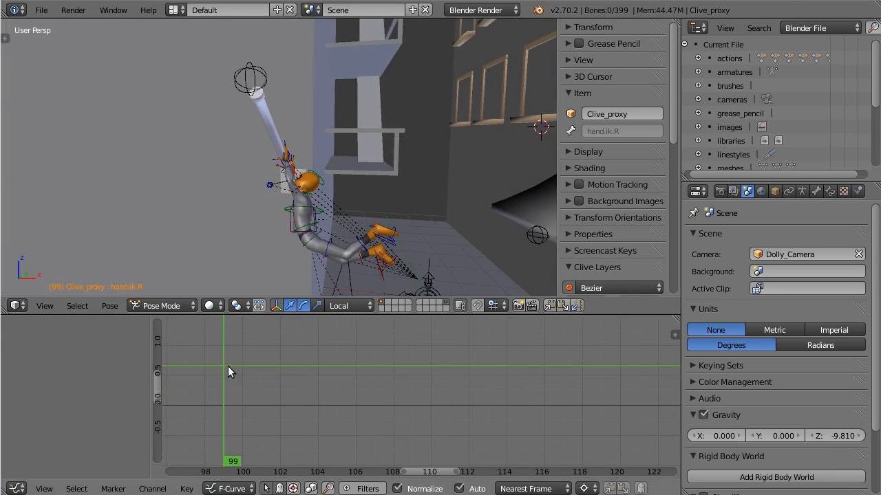
key("alt+a")
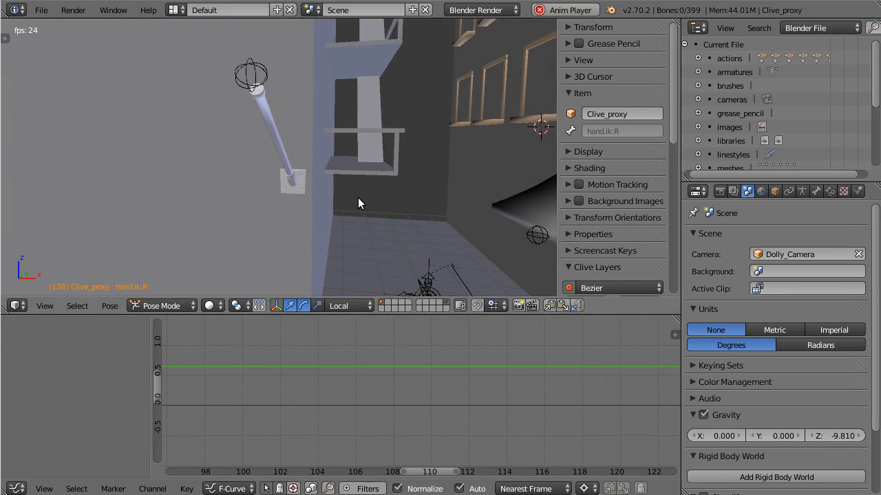
key("Escape")
Step: Set the Clive rig's resolution to 1 and play the pole swing from frame 99
middle_click_drag(265, 207, 433, 180)
scroll(347, 194, "up", 3)
scroll(592, 220, "down", 5)
scroll(599, 203, "down", 5)
scroll(595, 138, "up", 4)
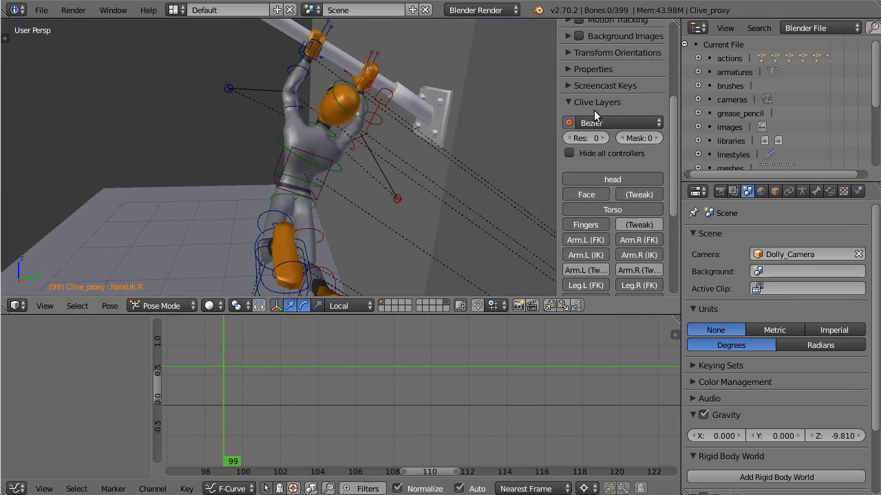
left_click(603, 138)
key("alt+a")
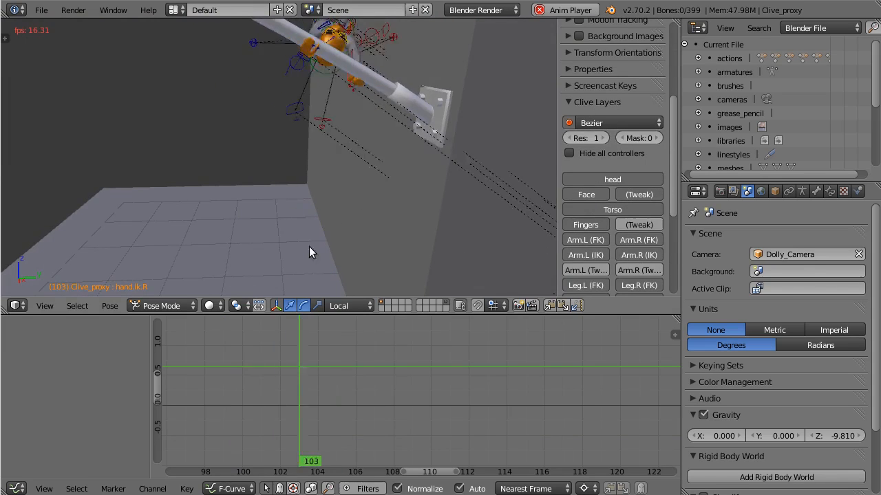
key("Escape")
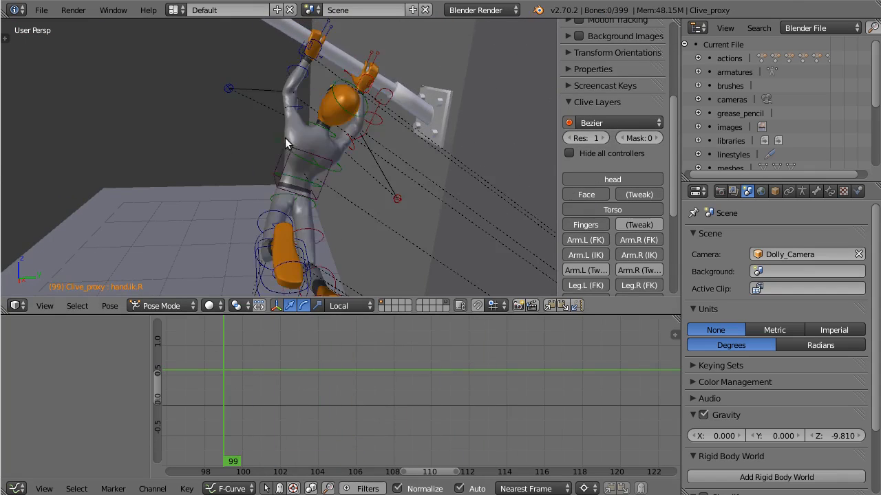
Step: Scrub between frames 125 and 131 to examine the character's crouched landing pose
middle_click_drag(227, 151, 514, 214)
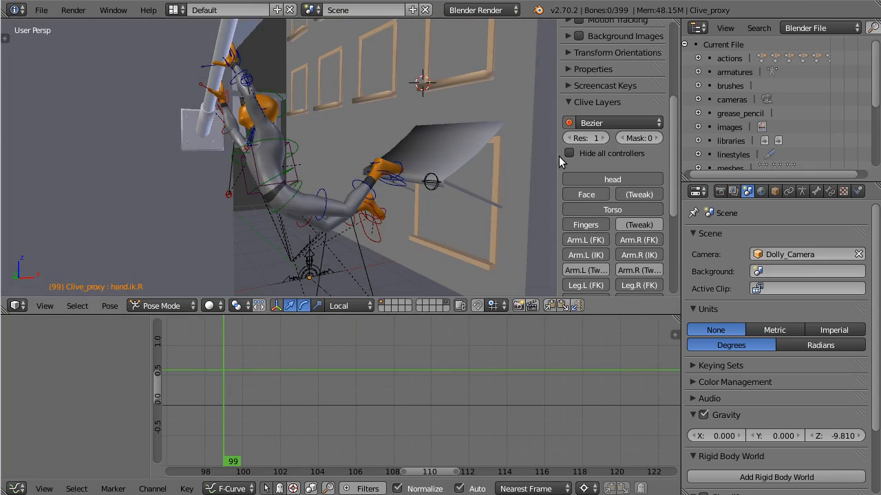
middle_click_drag(310, 107, 333, 120)
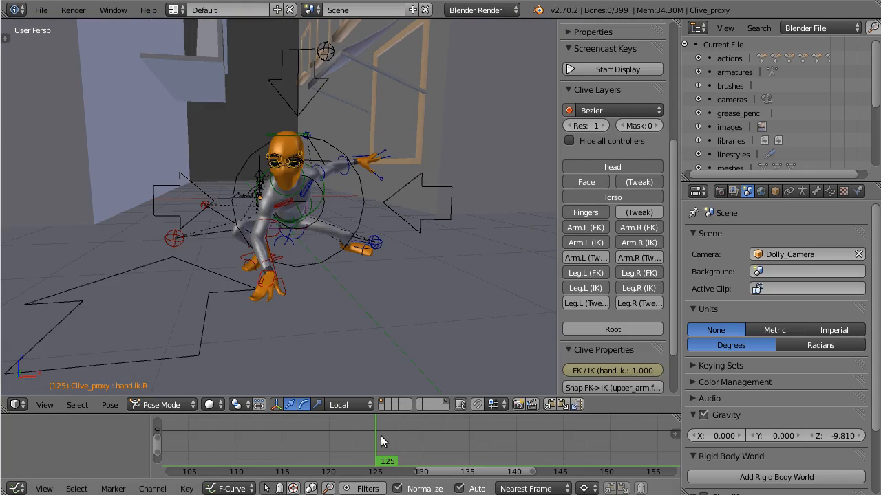
left_click_drag(381, 435, 414, 439)
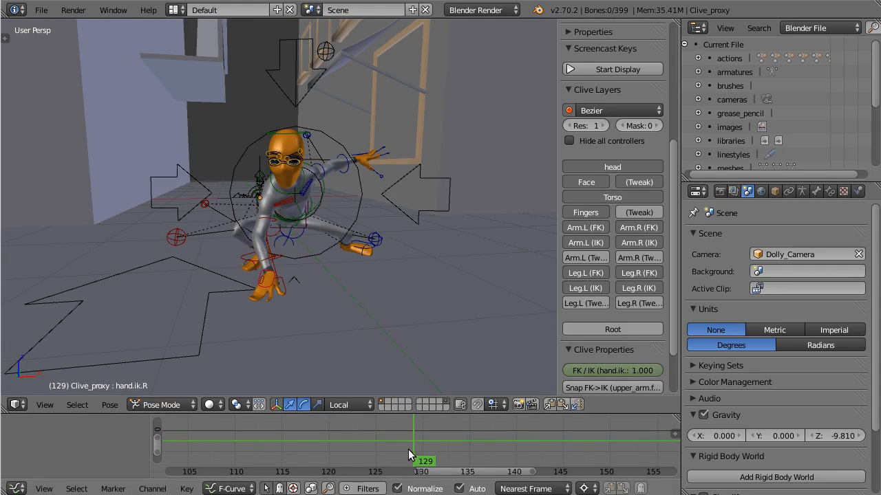
mouse_move(408, 449)
left_mouse_down()
mouse_move(377, 444)
mouse_move(416, 445)
mouse_move(406, 448)
left_mouse_up()
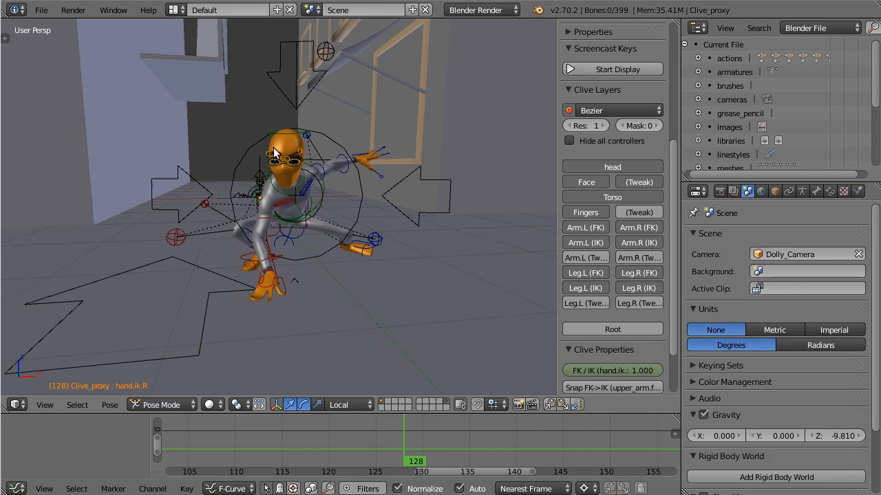
left_click(419, 439)
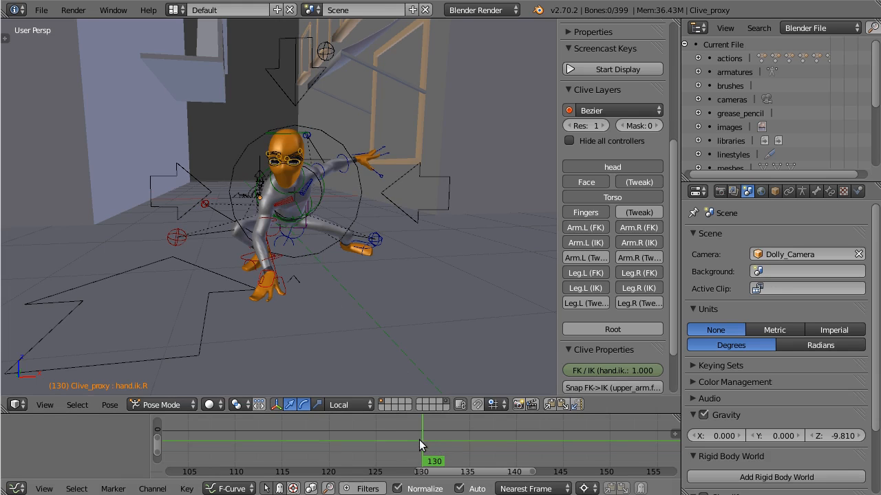
left_click(429, 437)
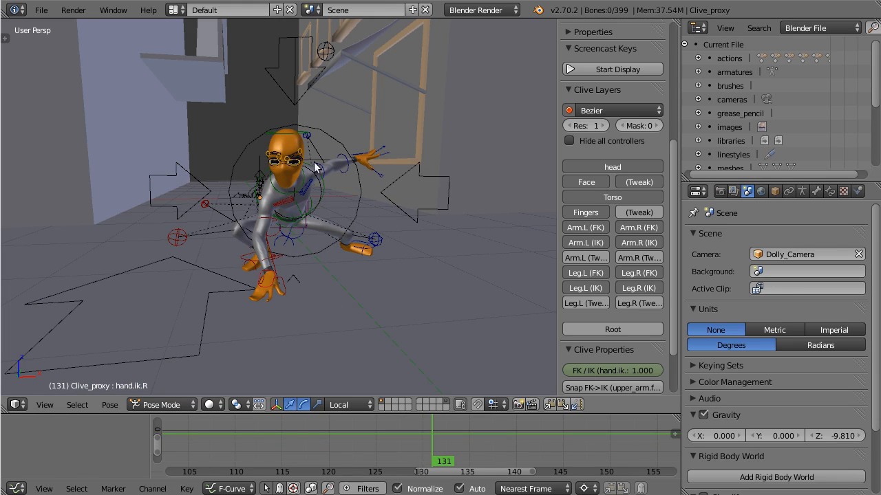
left_click_drag(417, 437, 385, 457)
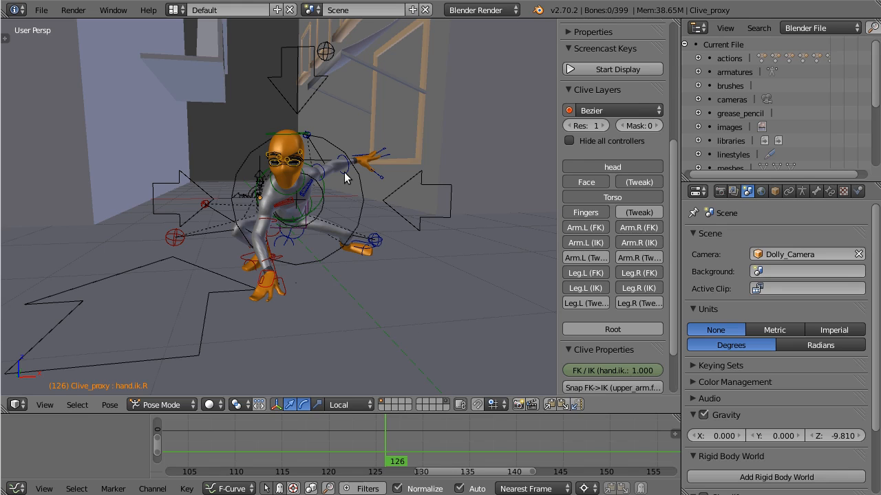
Step: Find the Import-Export: NewTek MDD format add-on in the user preferences, inspect its details, and close the preferences
key("ctrl+alt+u")
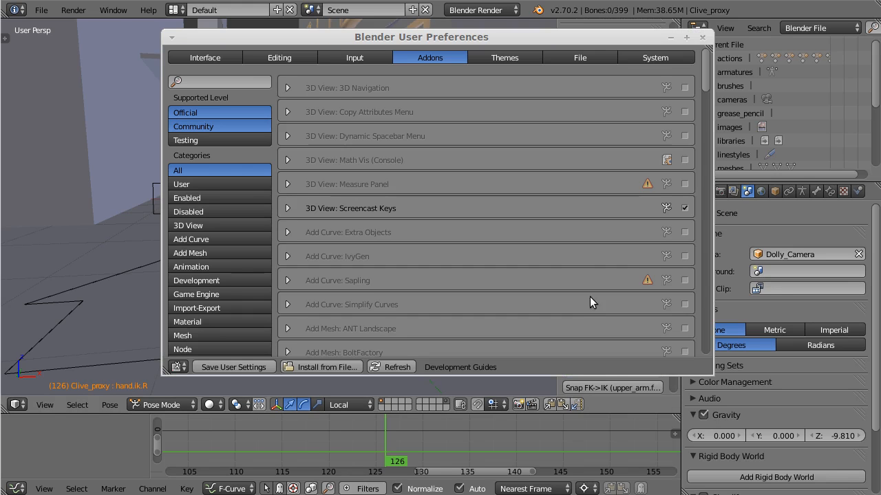
scroll(696, 119, "down", 1)
scroll(697, 177, "down", 15)
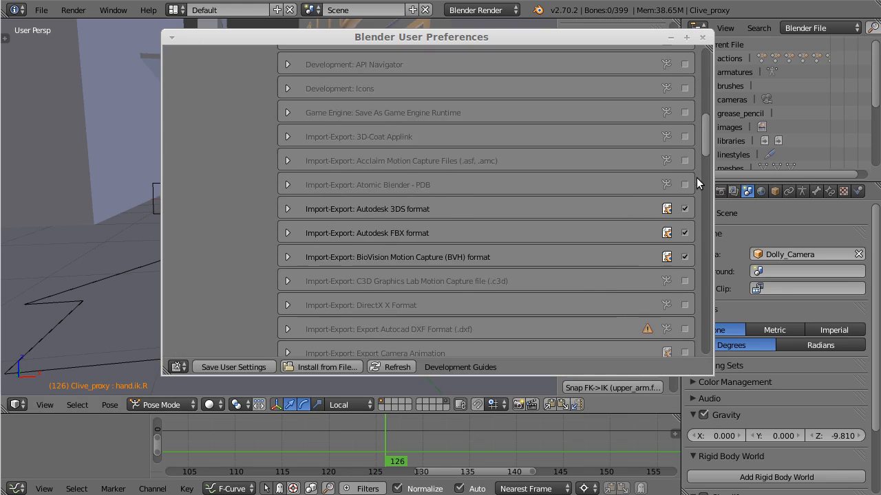
scroll(698, 176, "down", 6)
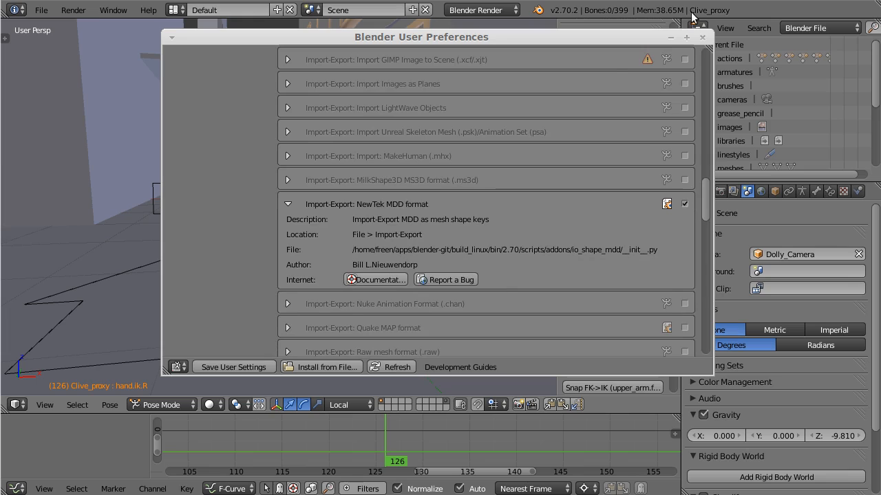
left_click(701, 37)
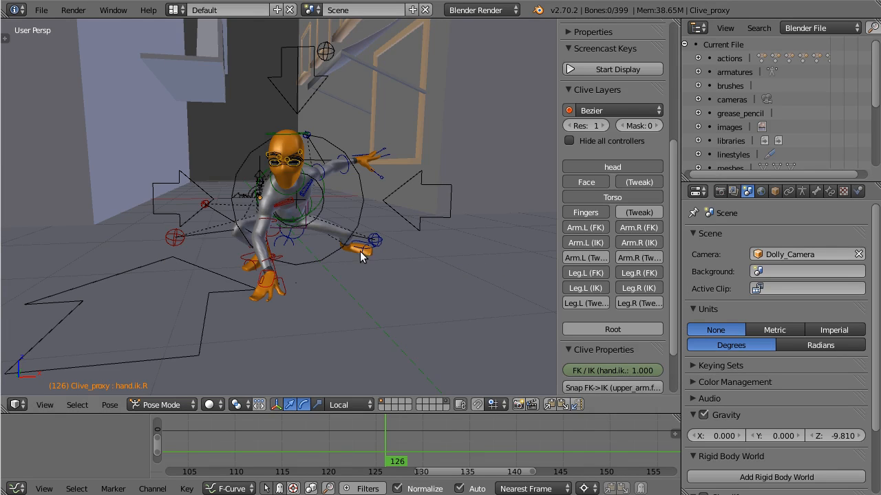
Step: Show the scene in wireframe, select the Clive character mesh, and display its object properties
right_click(334, 163)
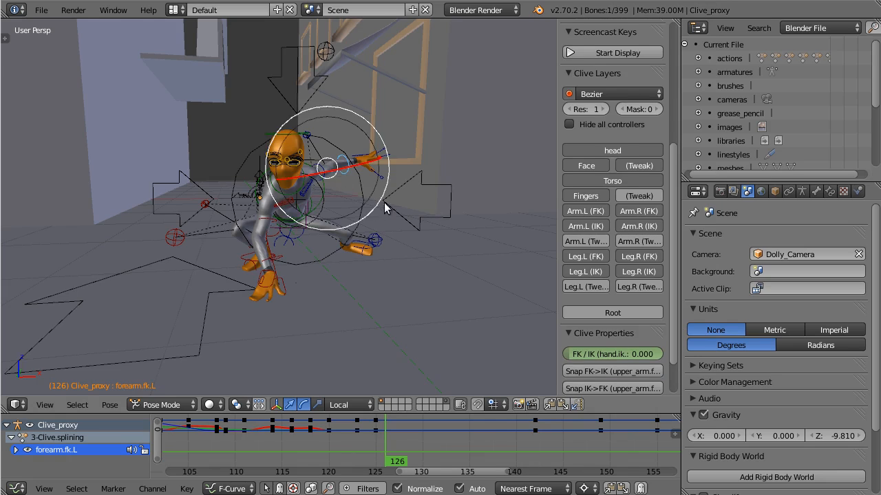
scroll(383, 202, "up", 3)
key("z")
middle_click_drag(377, 167, 351, 176)
right_click(291, 231)
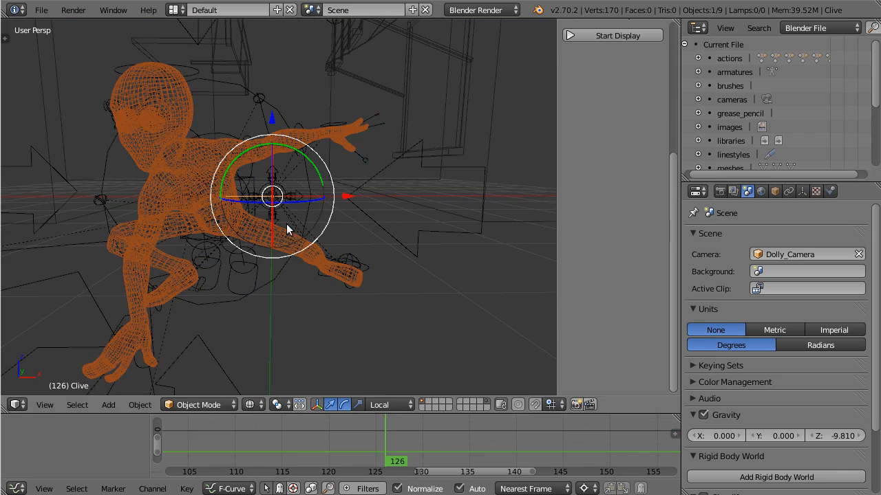
scroll(286, 221, "down", 5)
middle_click_drag(286, 194, 277, 195)
scroll(279, 197, "up", 2)
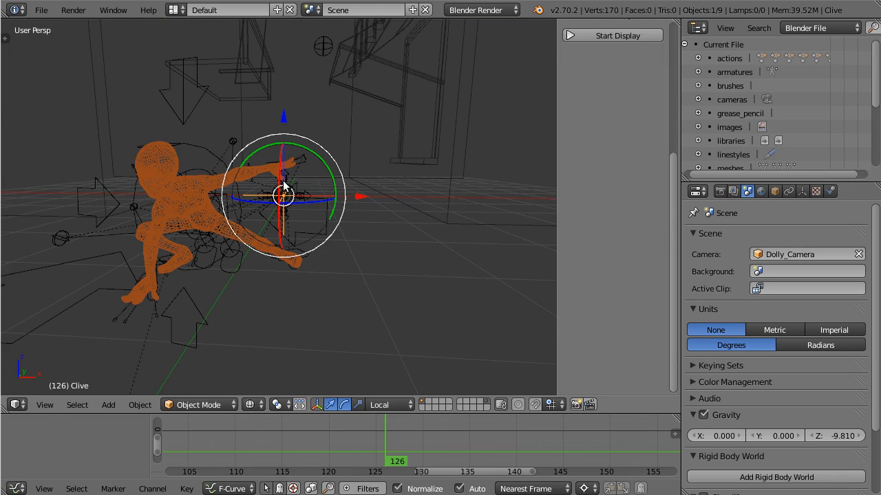
left_click(775, 191)
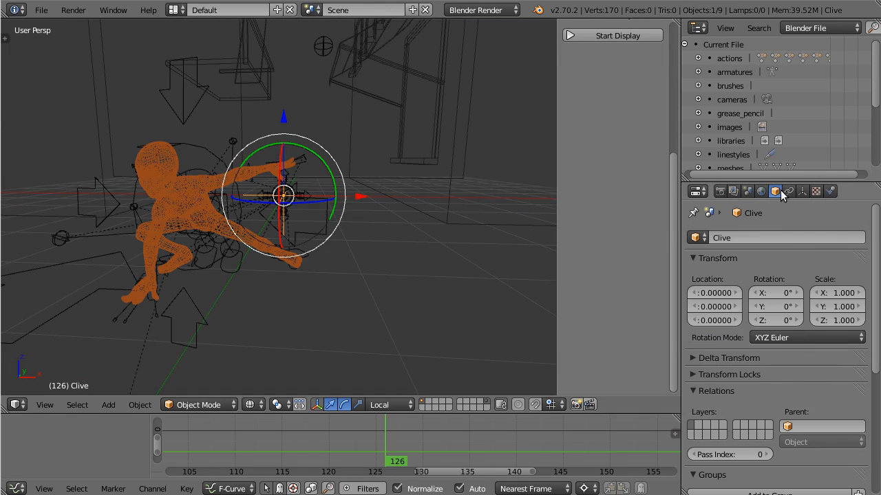
scroll(315, 206, "down", 2)
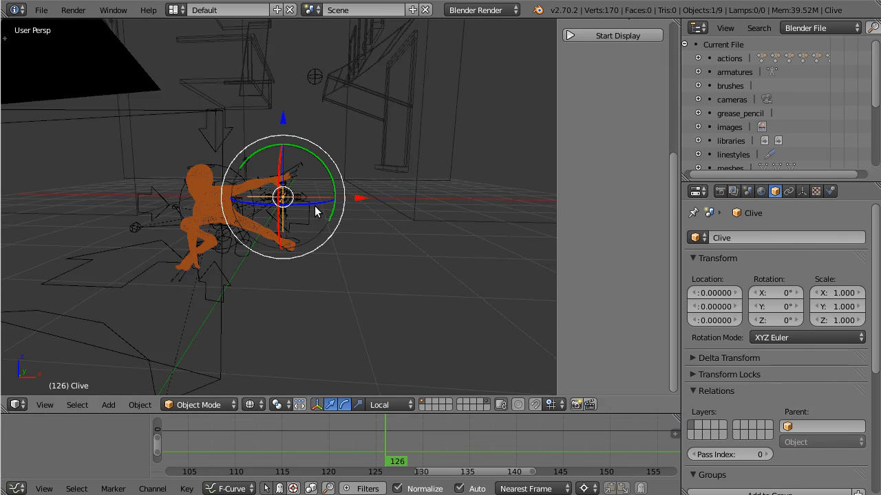
scroll(314, 206, "up", 5)
Step: Switch to an empty layer and link the Clive object from Clive-v2.0.blend into it
left_click(422, 408)
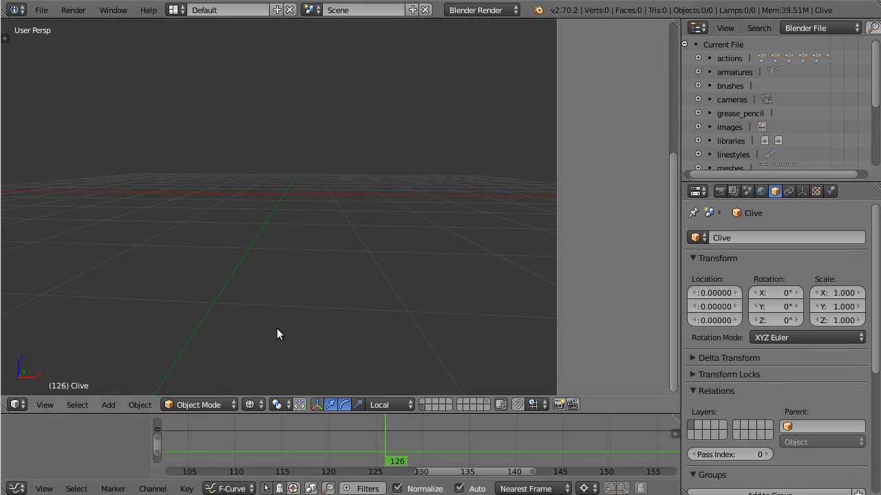
left_click(38, 12)
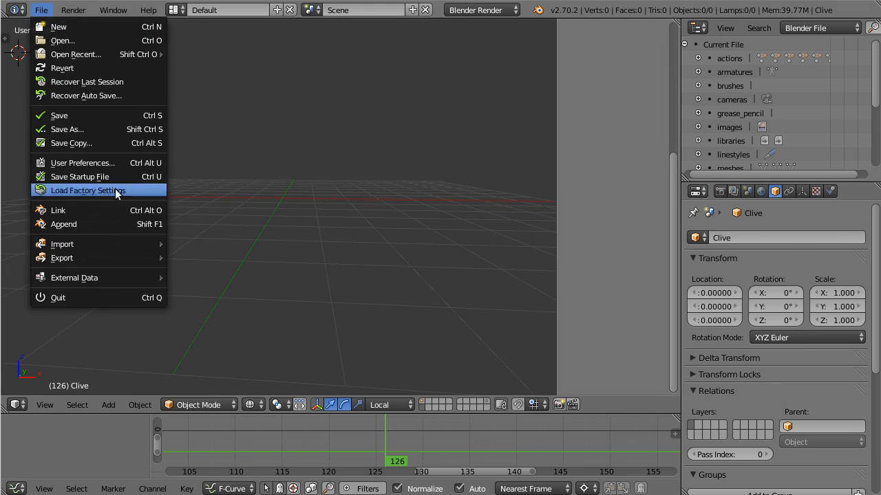
left_click(103, 207)
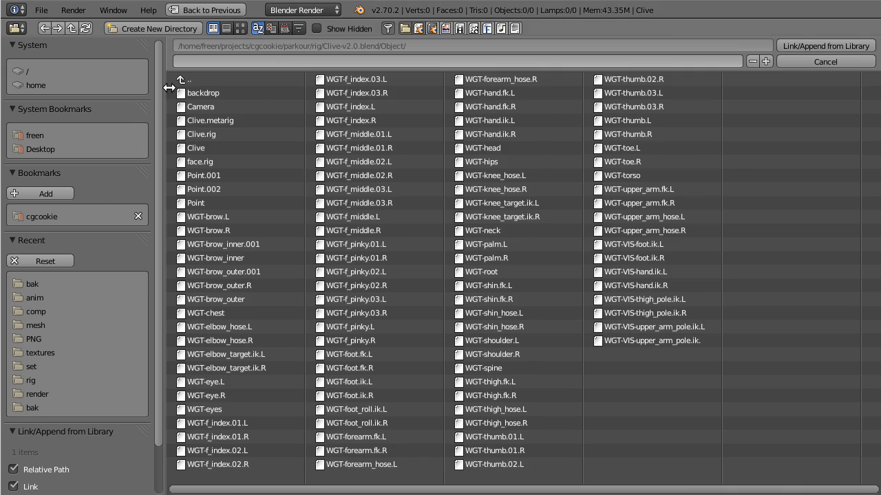
left_click(192, 77)
left_click(186, 75)
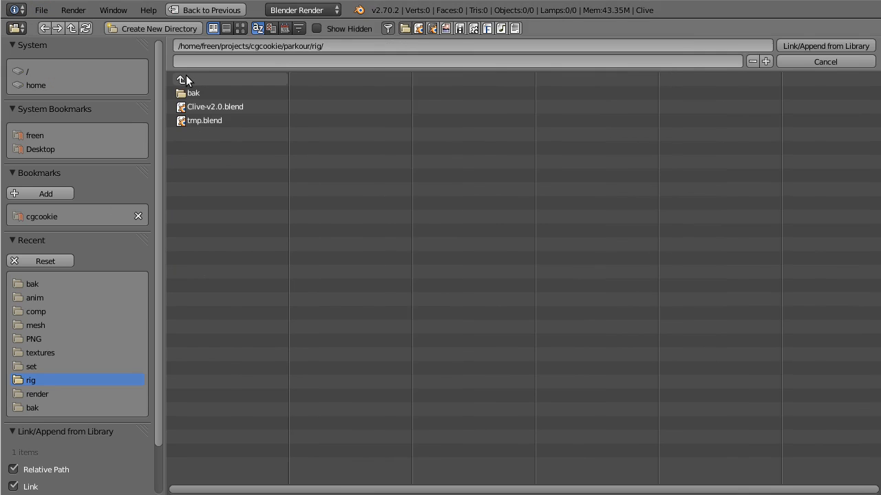
left_click(213, 108)
left_click(205, 216)
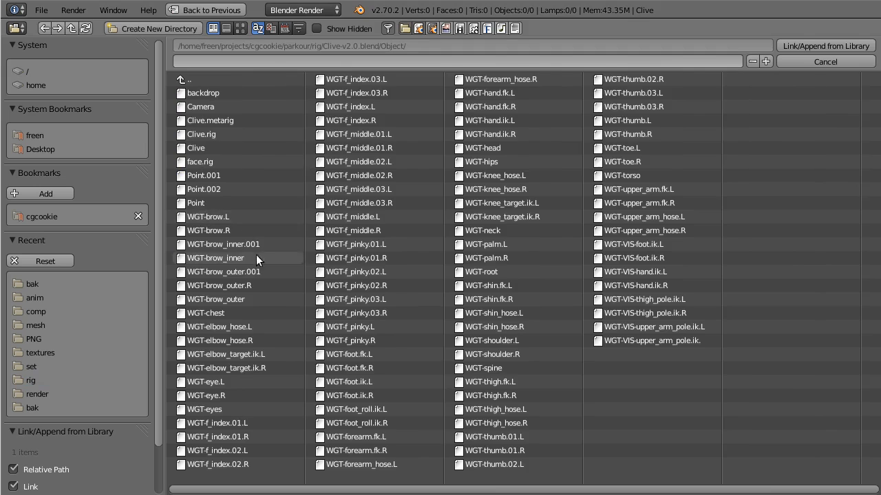
double_click(198, 146)
Step: Display the linked Clive mesh in solid shading and examine its pose from the front
key("z")
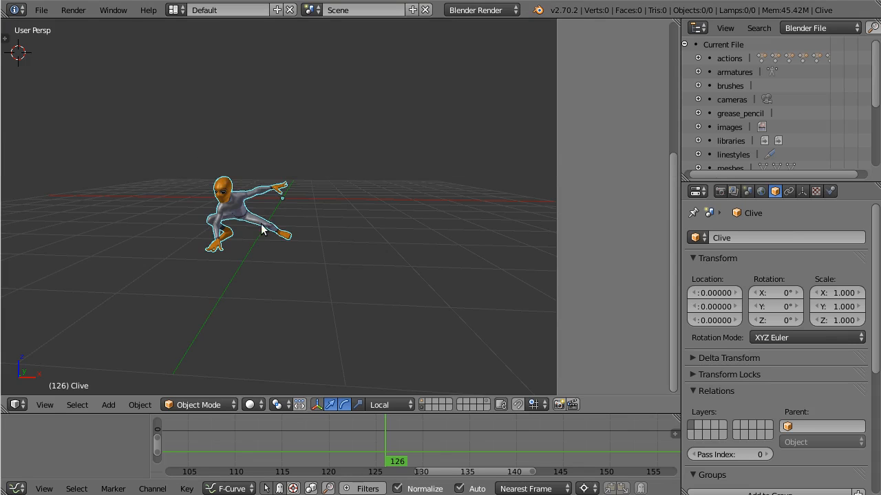
scroll(253, 210, "up", 6)
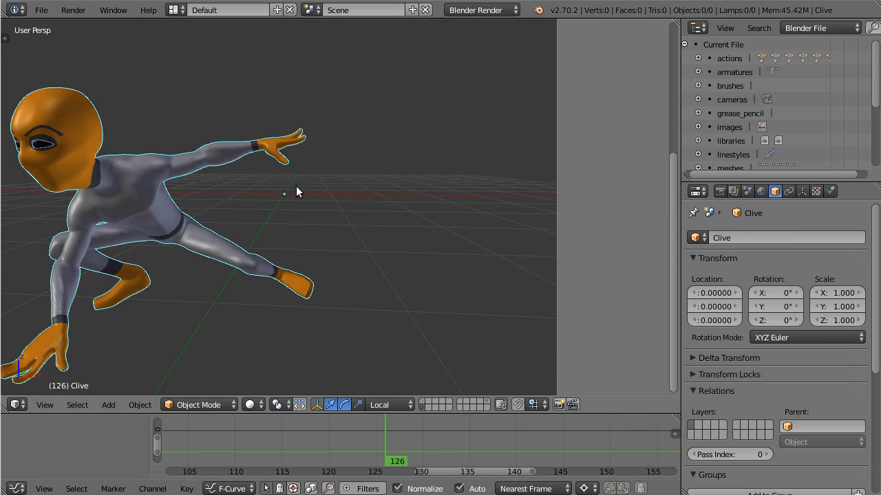
scroll(296, 188, "down", 3)
middle_click_drag(222, 191, 402, 195)
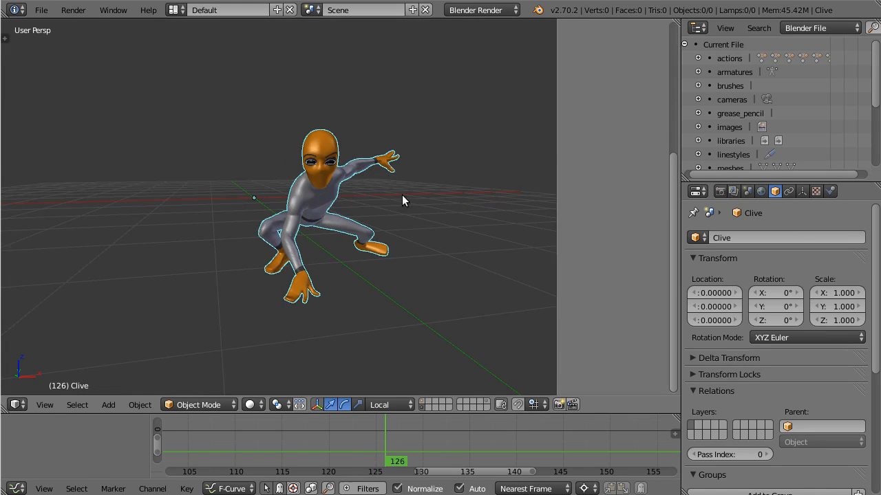
Step: Export the posed Clive mesh in the Lightwave Point Cache (.mdd) format
scroll(382, 194, "up", 5)
scroll(363, 194, "down", 4)
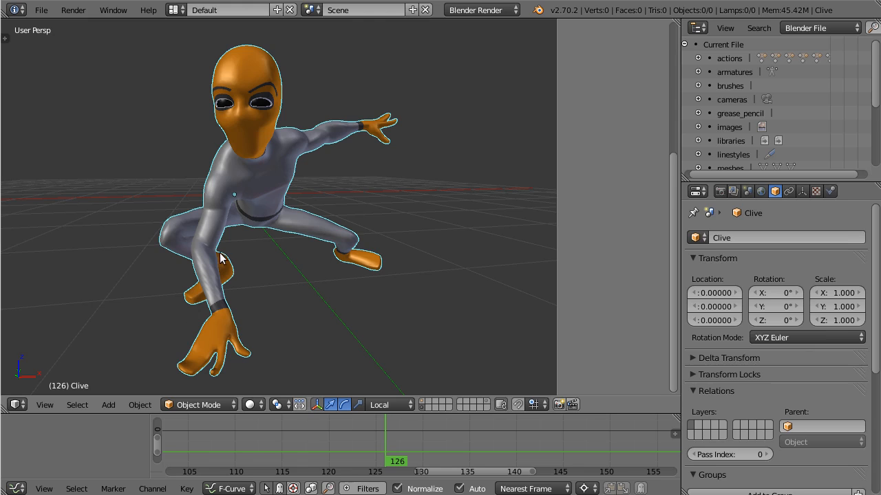
left_click(41, 9)
mouse_move(88, 259)
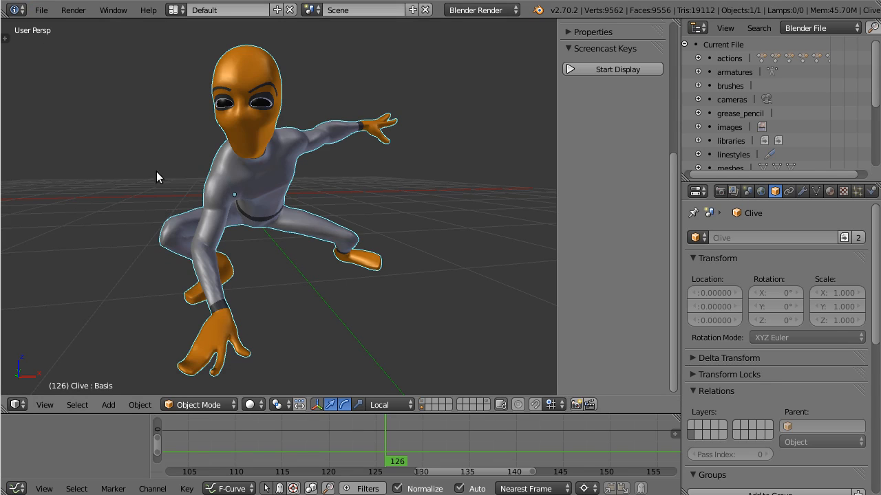
left_click(41, 9)
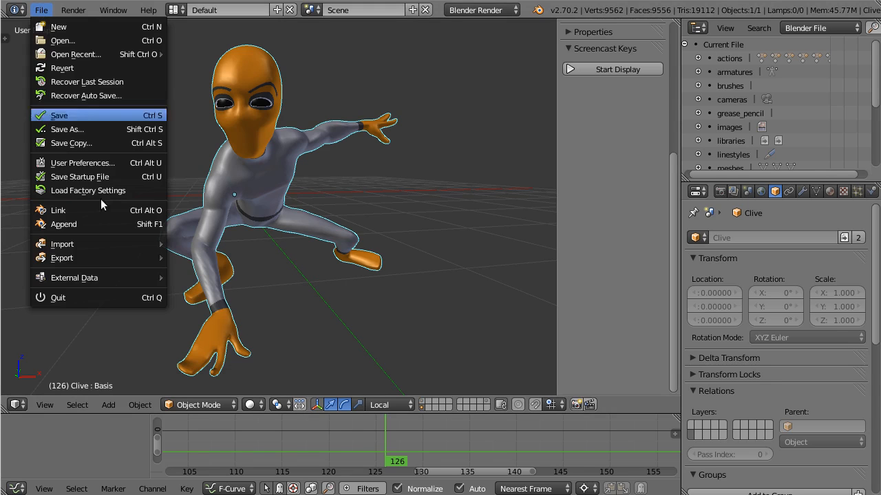
mouse_move(109, 259)
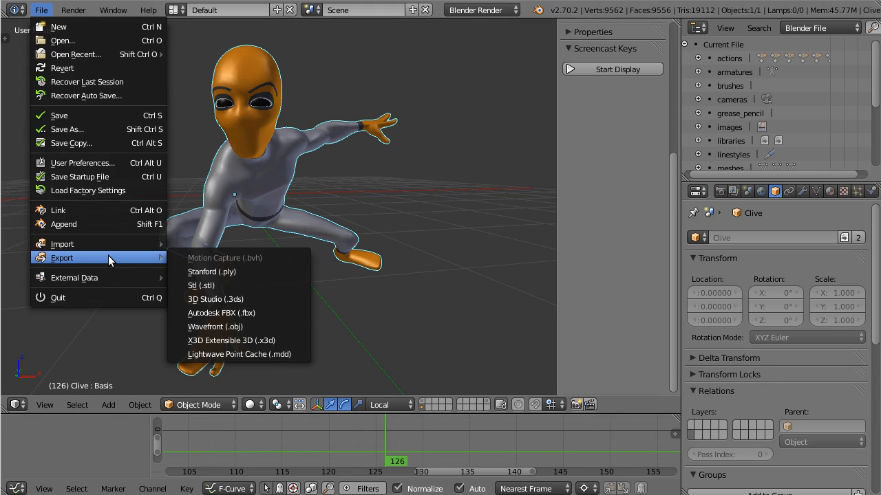
left_click(269, 353)
left_click(193, 135)
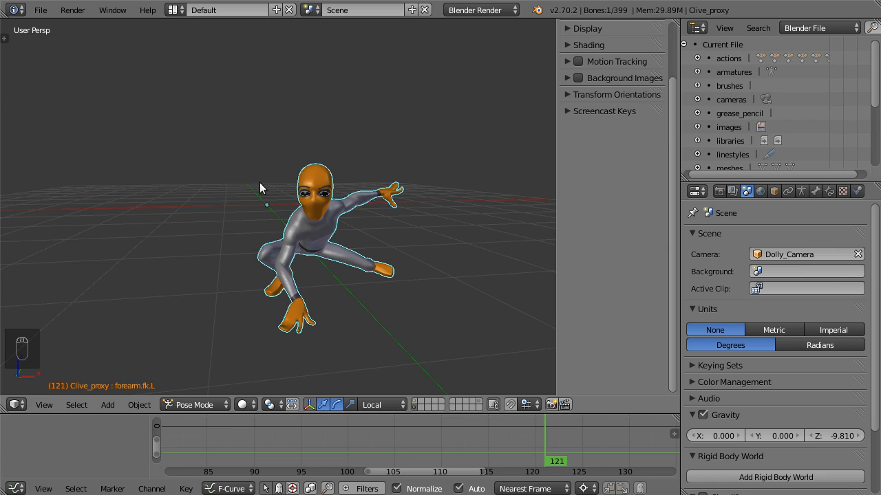
Step: Start a new default scene and delete its camera and lamp, keeping only the cube
left_click(40, 10)
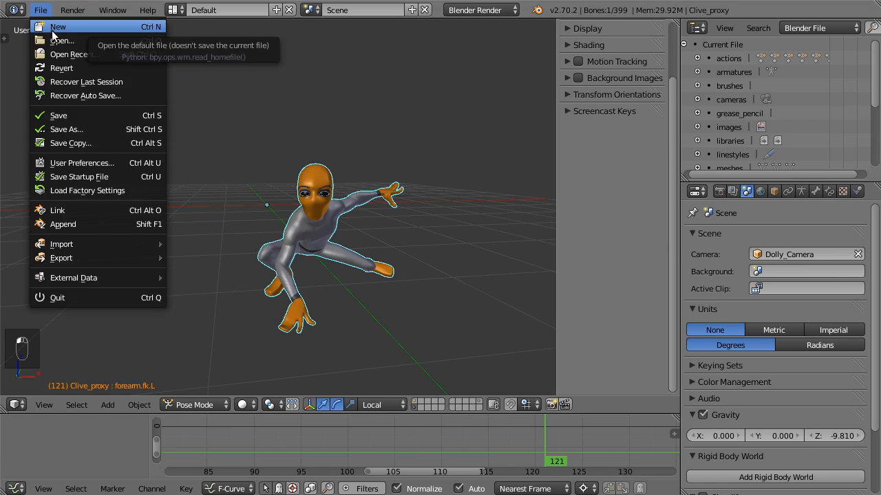
left_click(52, 29)
left_click(55, 36)
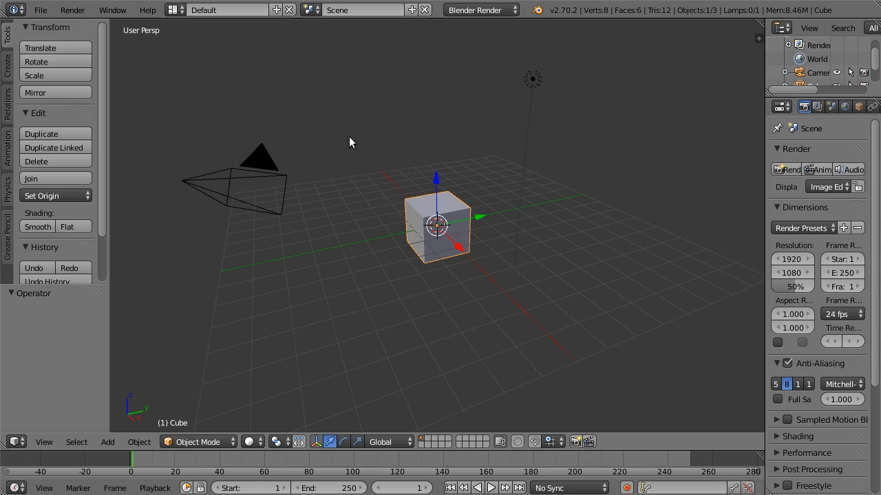
right_click(270, 178)
right_click(533, 80, "shift")
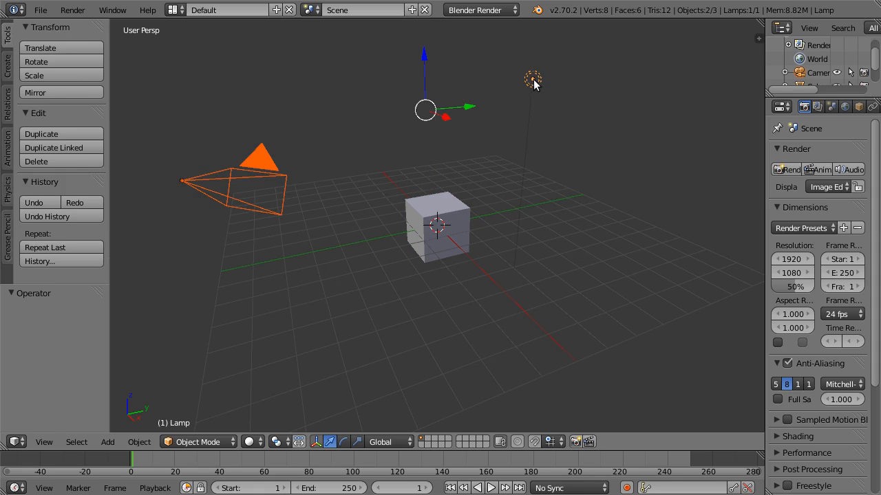
key("x")
left_click(536, 84)
Step: Start the Screencast Keys display and hide the tool shelf in the 3D view
key("n")
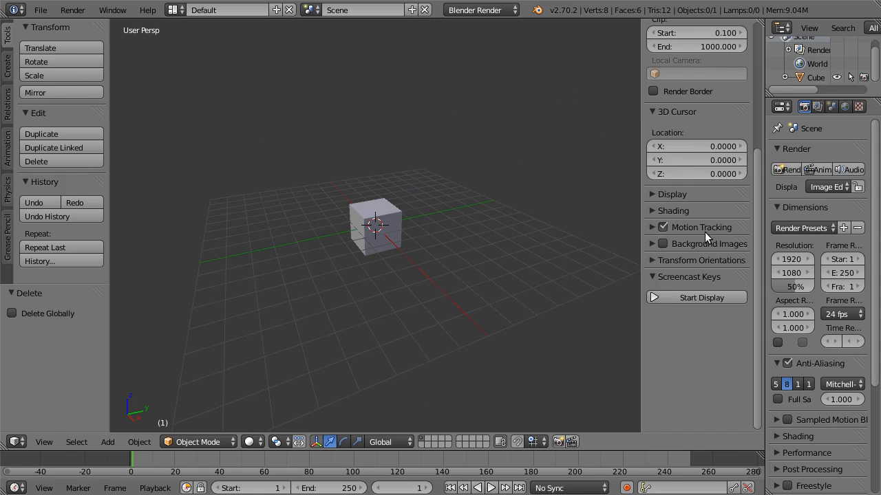
left_click(702, 294)
left_click(698, 278)
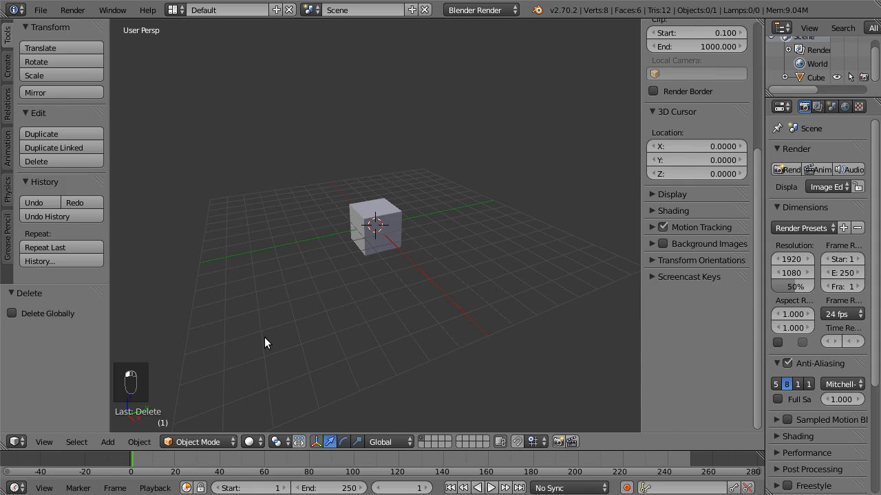
key("t")
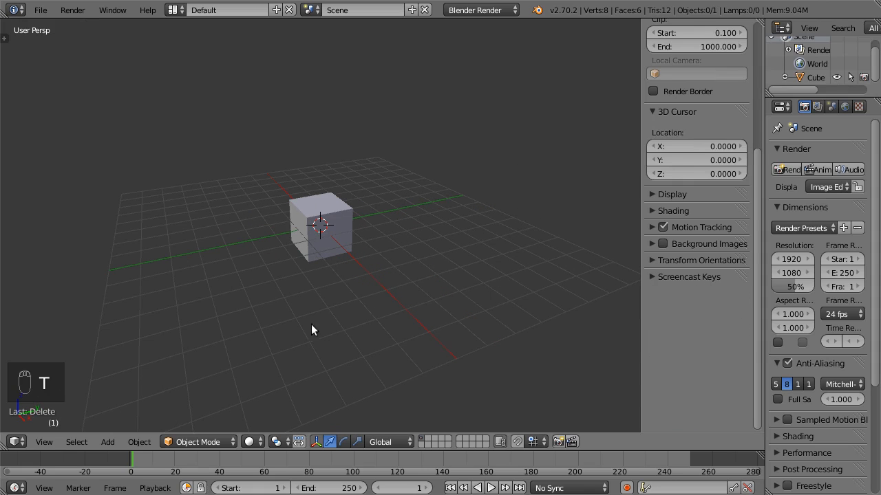
Step: Select the cube, and link the Clive group from Clive-v2.0.blend with Instance Groups turned off
right_click(328, 225)
scroll(320, 238, "up", 2)
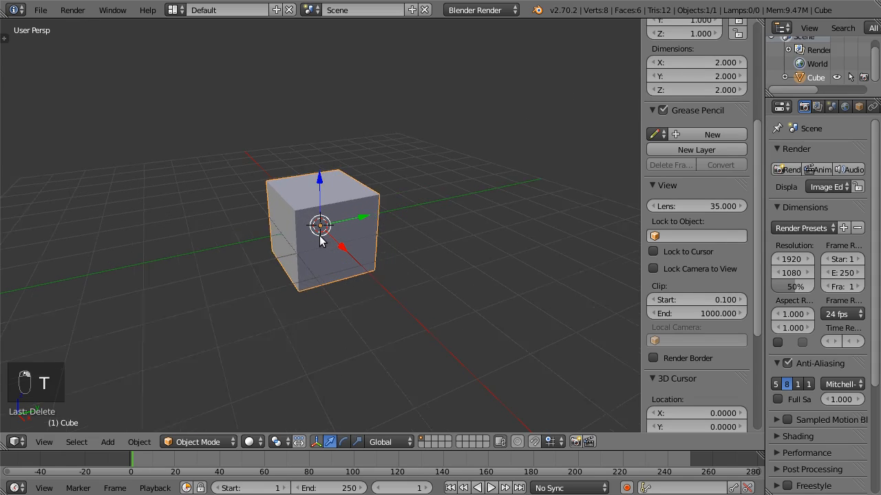
scroll(320, 238, "up", 3)
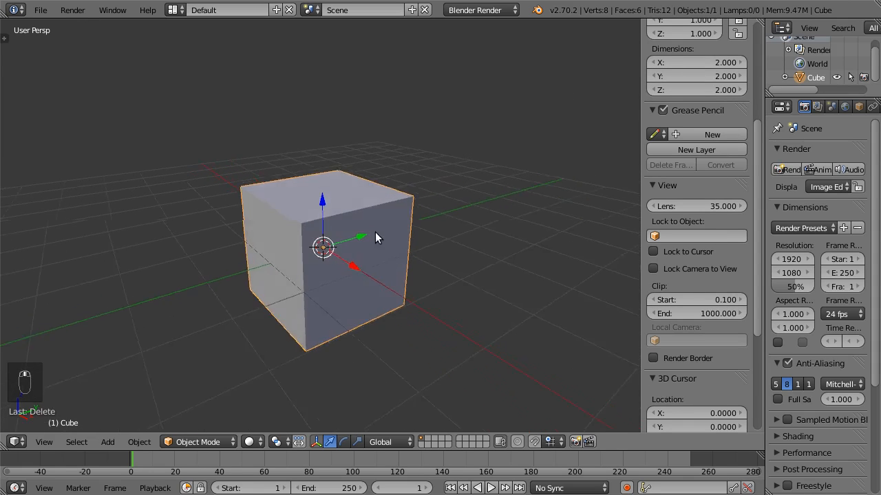
mouse_move(375, 232)
middle_mouse_down()
mouse_move(404, 230)
mouse_move(359, 226)
middle_mouse_up()
scroll(356, 226, "up", 1)
middle_click_drag(294, 212, 312, 200, "shift")
left_click(41, 9)
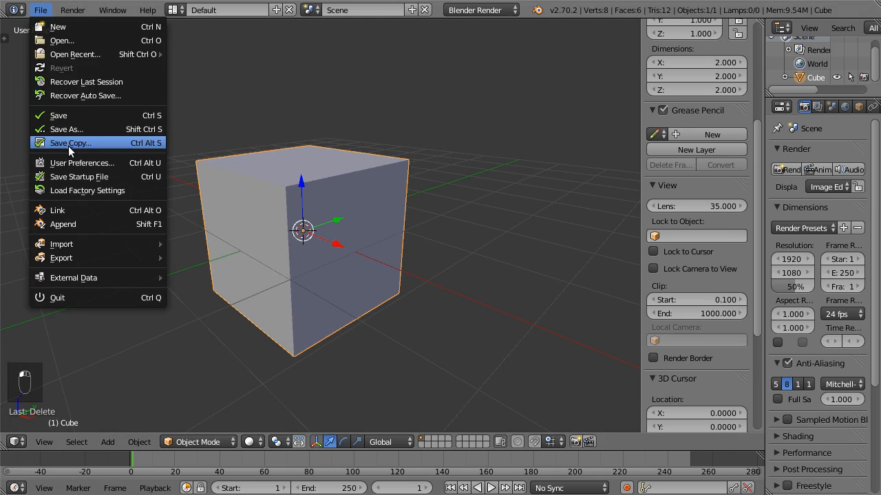
left_click(78, 209)
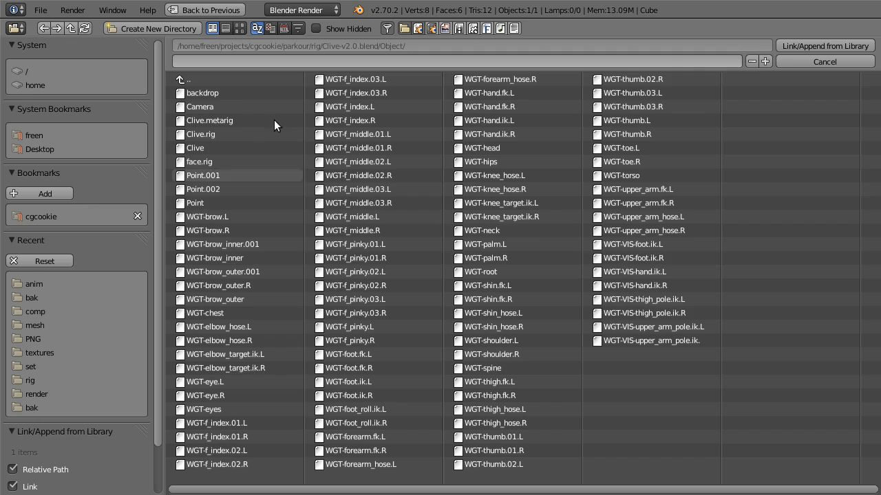
left_click(188, 79)
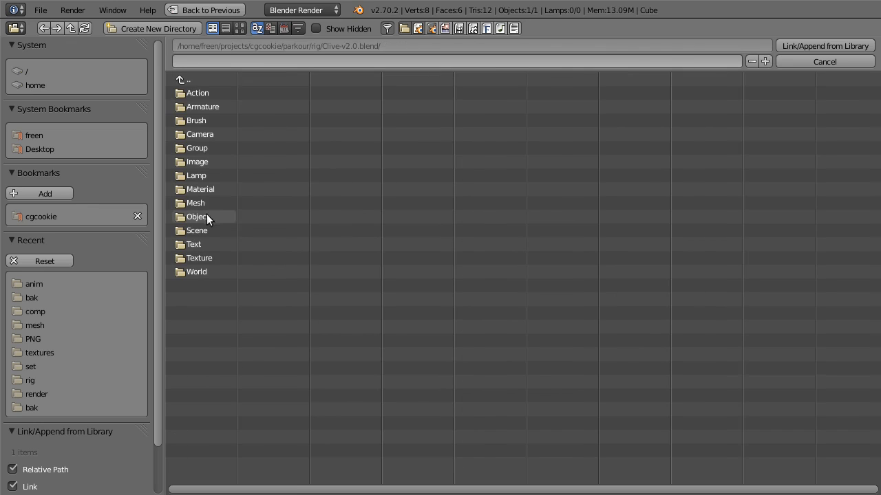
left_click(199, 147)
left_click(192, 96)
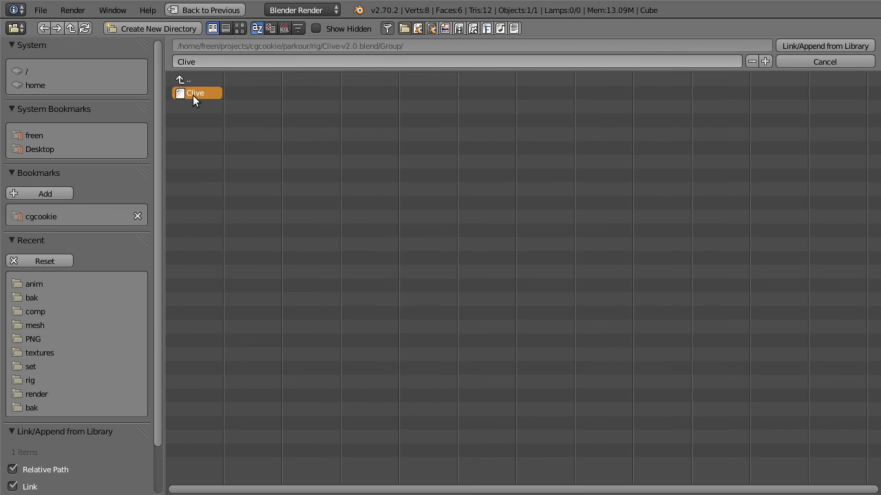
scroll(82, 331, "down", 2)
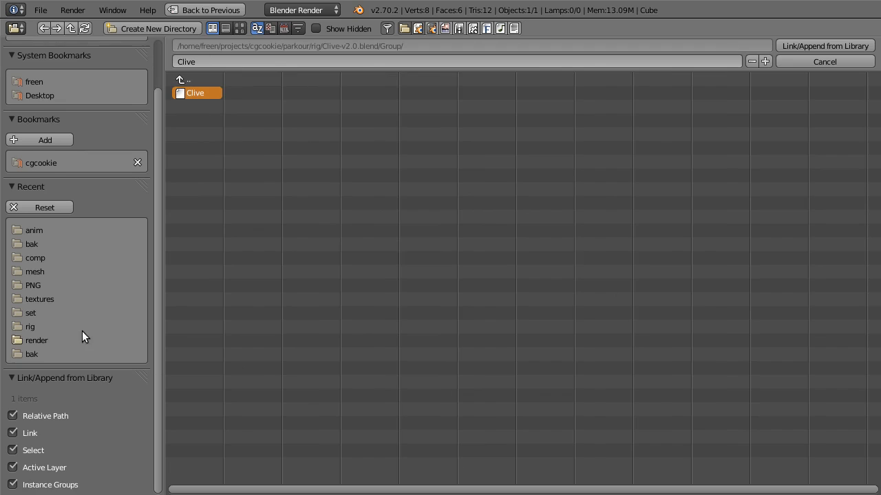
left_click(52, 487)
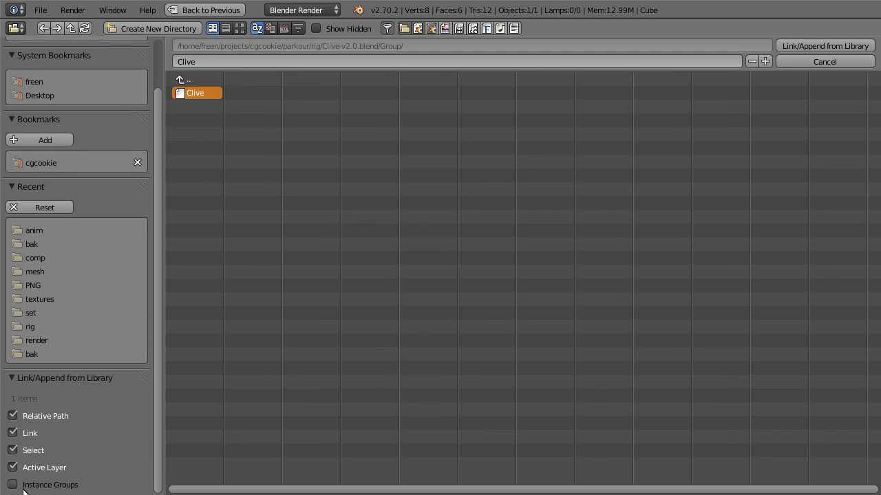
left_click(796, 45)
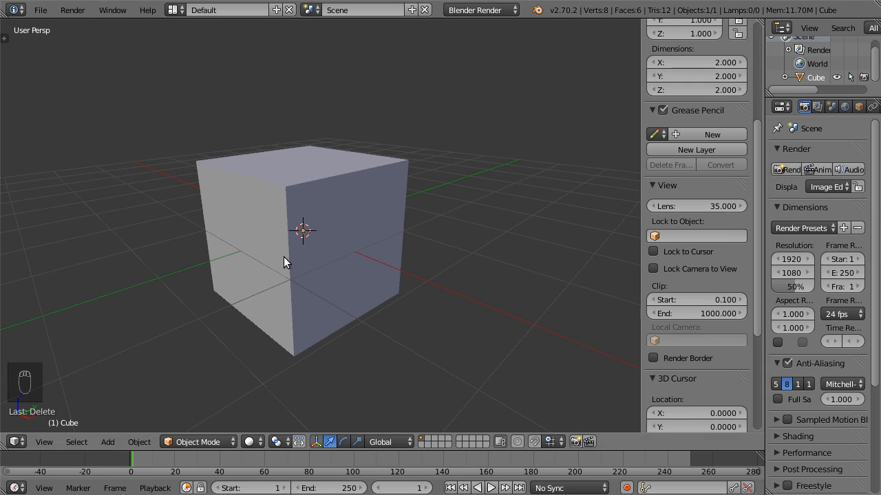
Step: Widen the properties editor and replace the selected cube's mesh data with the linked Clive mesh
right_click(336, 180)
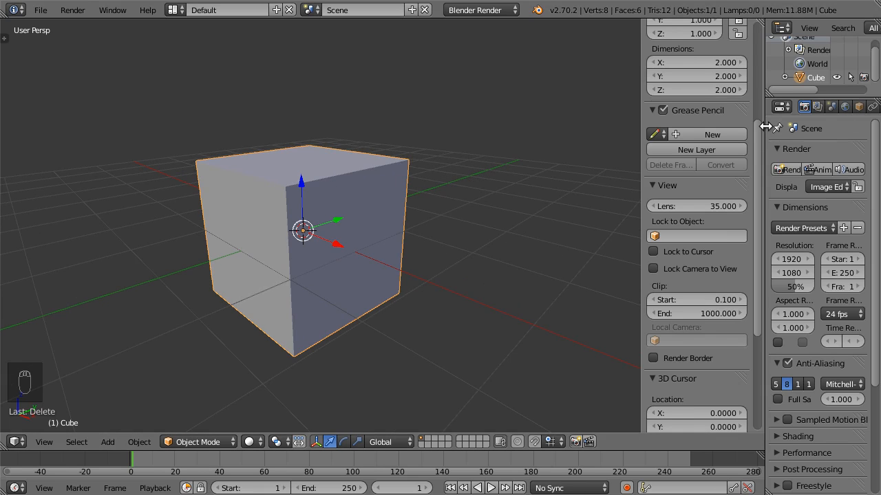
left_click_drag(763, 127, 694, 131)
left_click(829, 107)
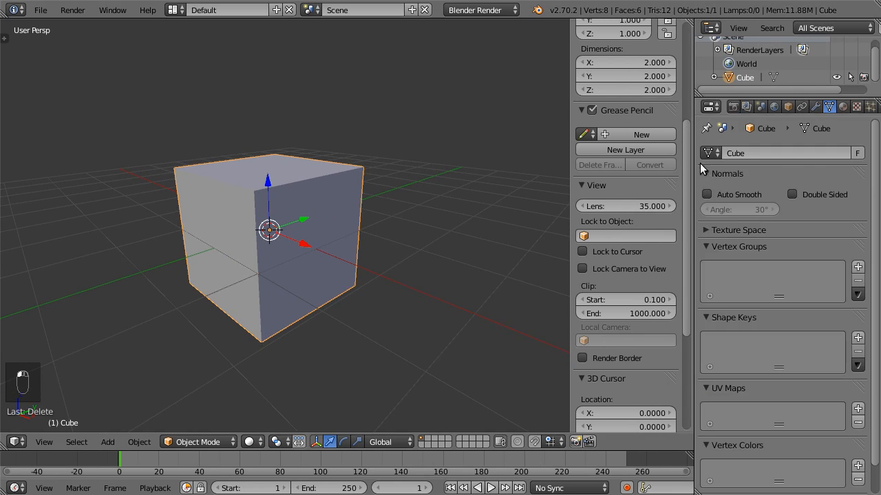
left_click(709, 152)
left_click(660, 187)
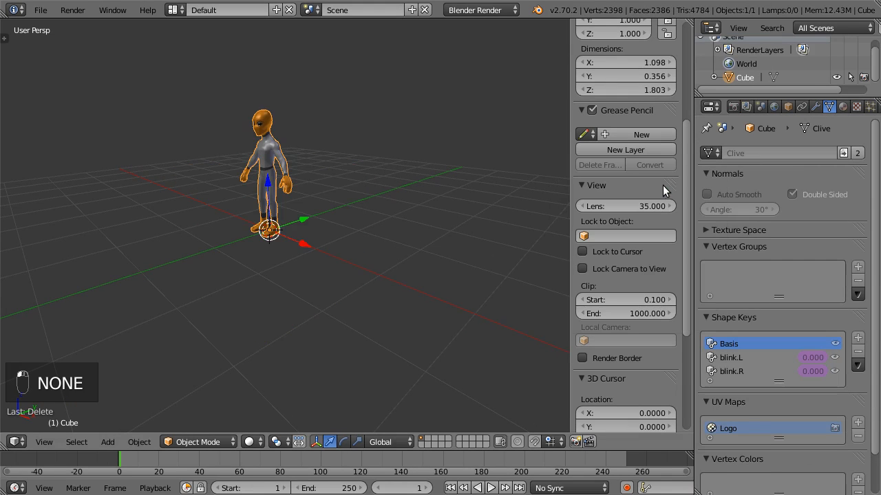
Step: Make the linked Clive mesh data local and delete all of its shape keys
scroll(346, 140, "up", 4)
middle_click_drag(310, 164, 454, 234, "shift")
scroll(345, 234, "up", 2)
left_click(783, 358)
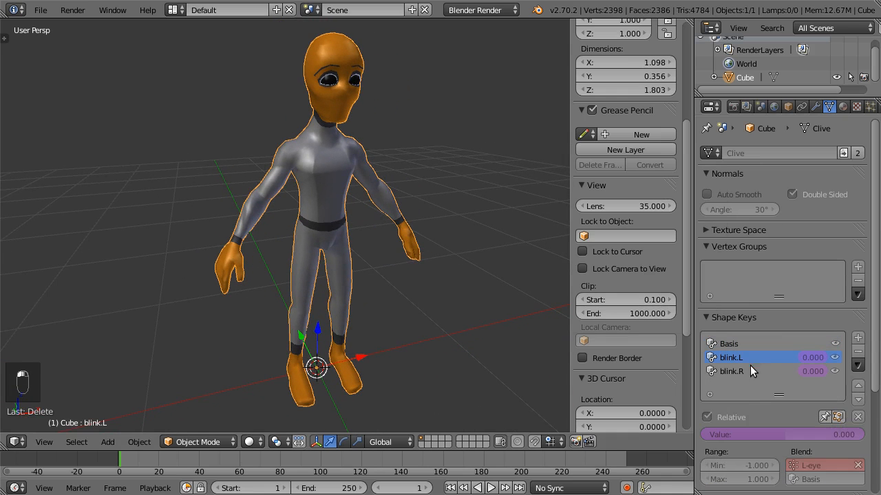
left_click(857, 365)
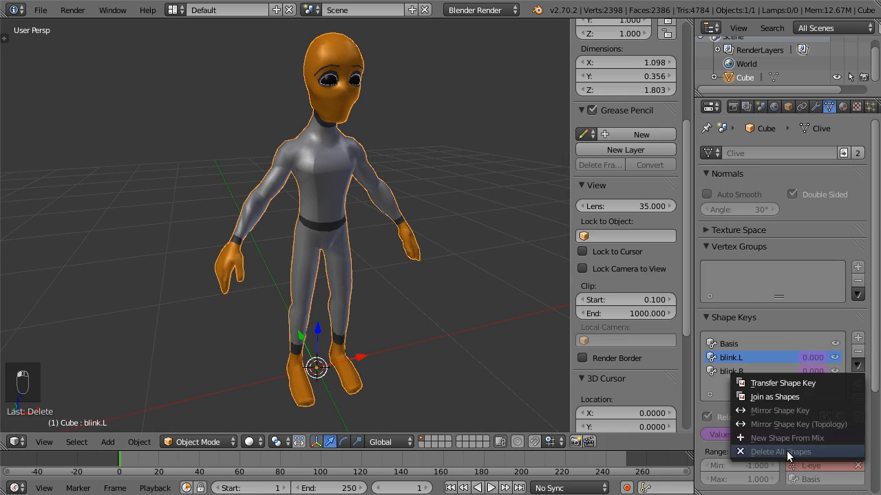
left_click(842, 152)
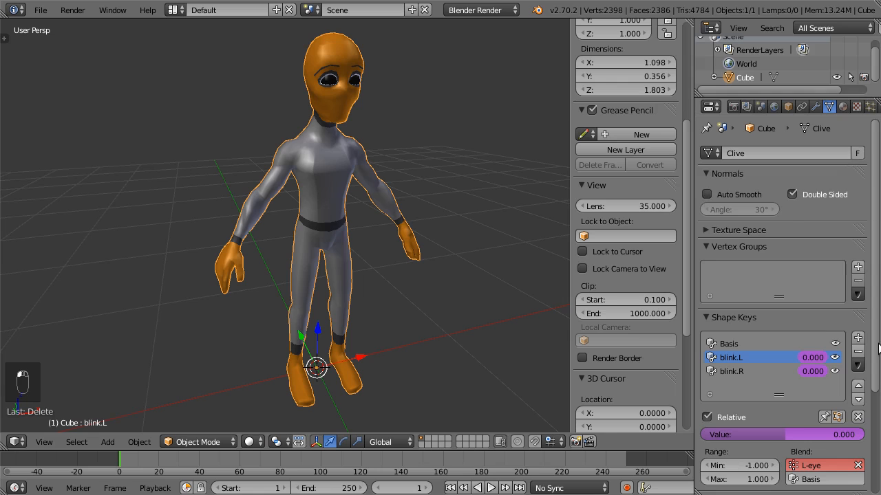
left_click(857, 365)
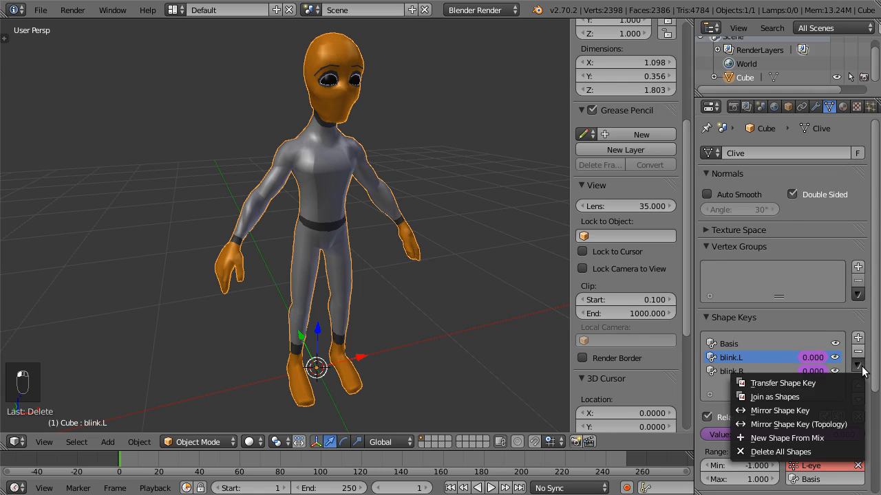
left_click(809, 452)
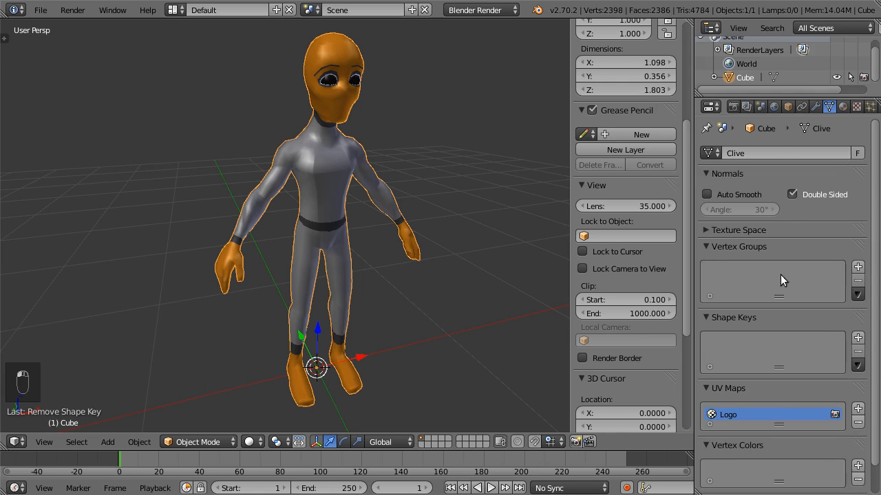
Step: Add a Subdivision Surface modifier to the character mesh and apply it
left_click(815, 106)
left_click(745, 152)
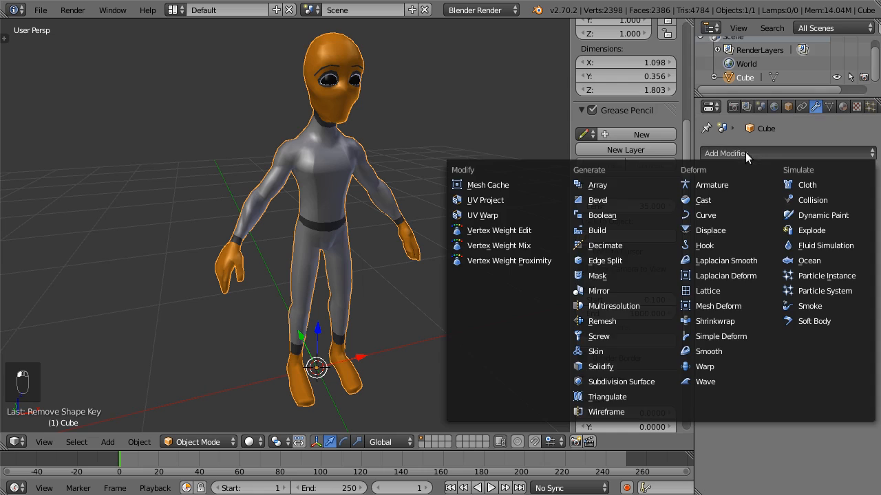
left_click(616, 381)
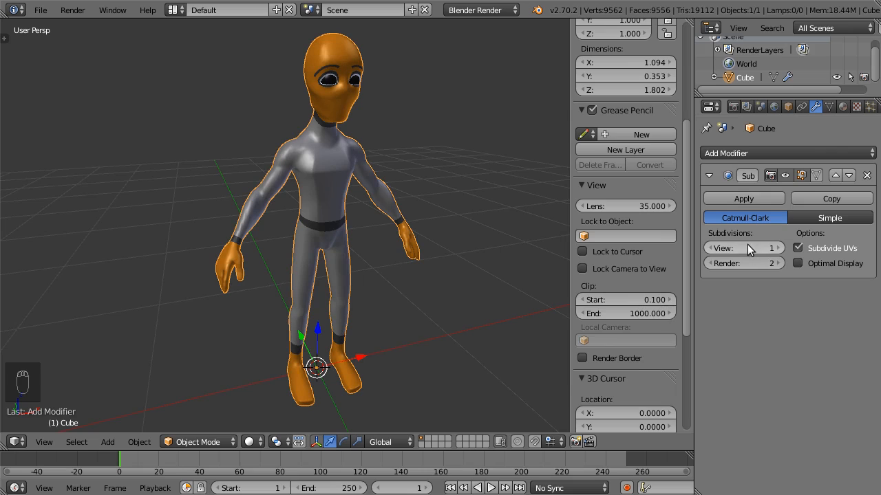
left_click(739, 198)
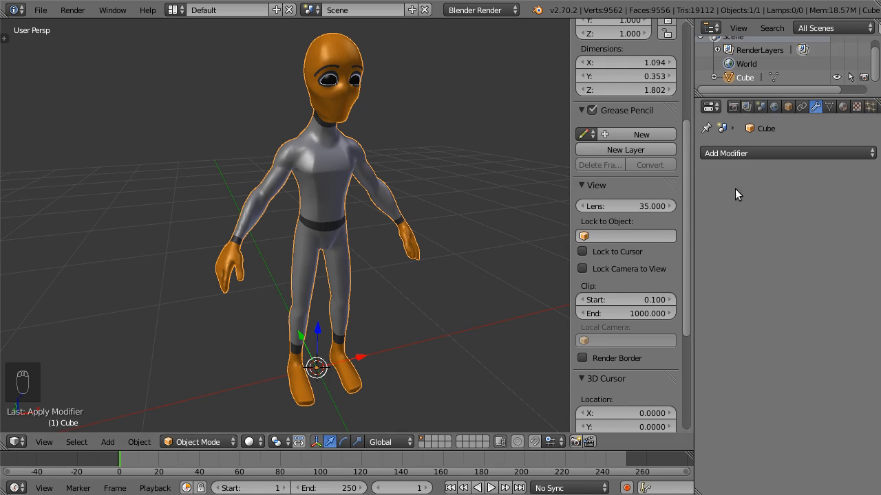
Step: Add a Mesh Cache modifier to the subdivided character mesh
middle_click_drag(437, 195, 344, 189)
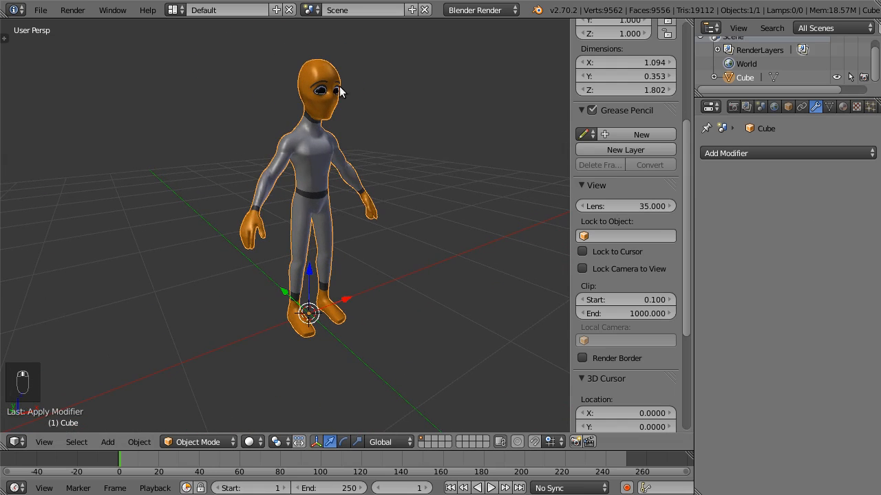
scroll(337, 153, "up", 2)
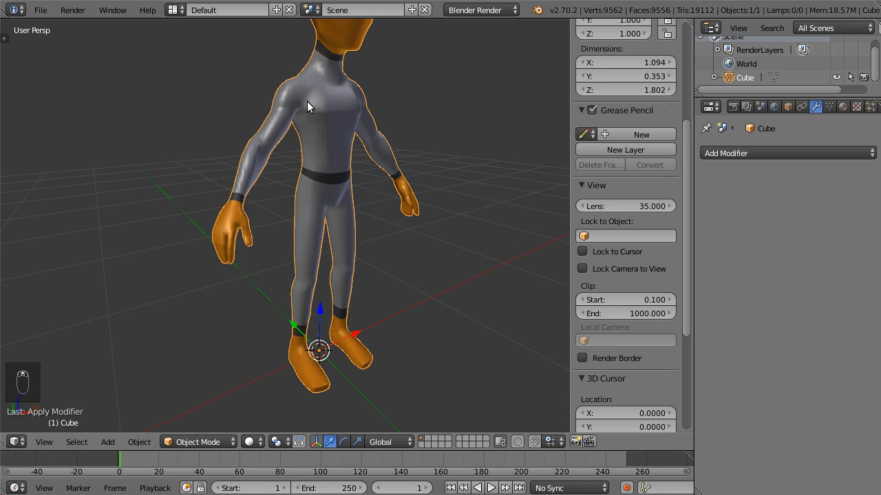
middle_click_drag(331, 110, 263, 164)
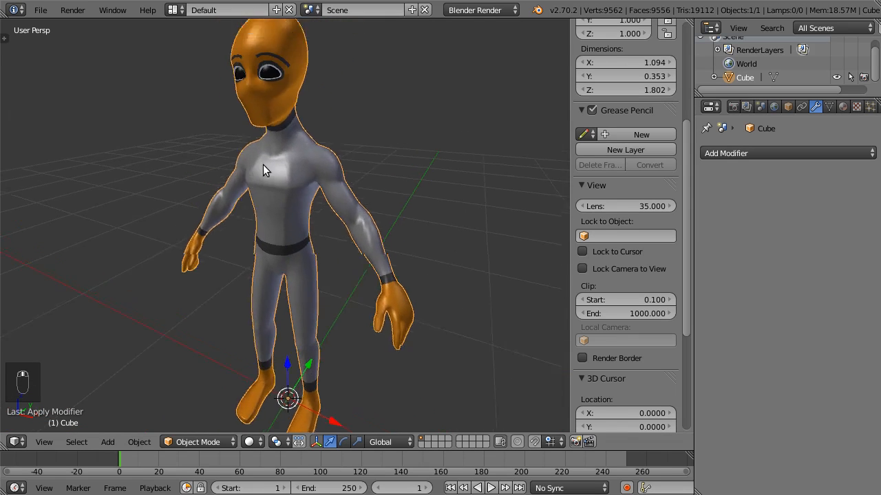
scroll(275, 162, "down", 2)
left_click(732, 153)
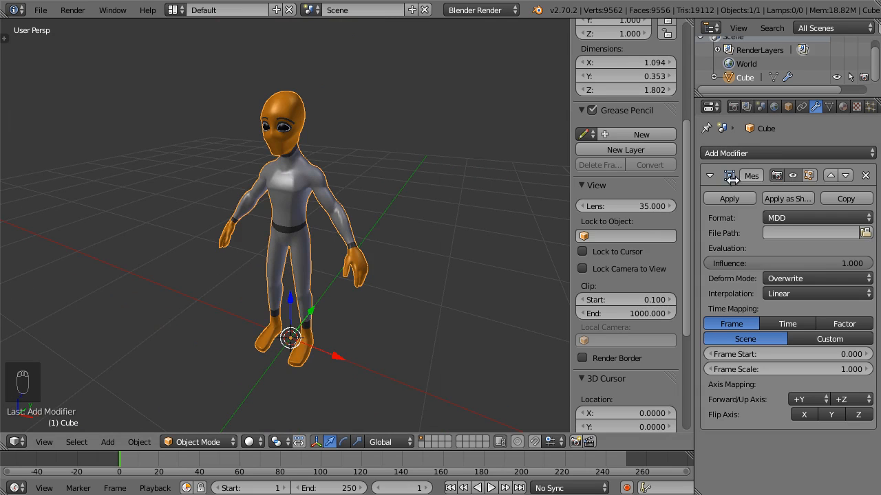
Step: Load Clive.mdd from the parkour/anim folder as the Mesh Cache modifier's cache file
left_click(865, 234)
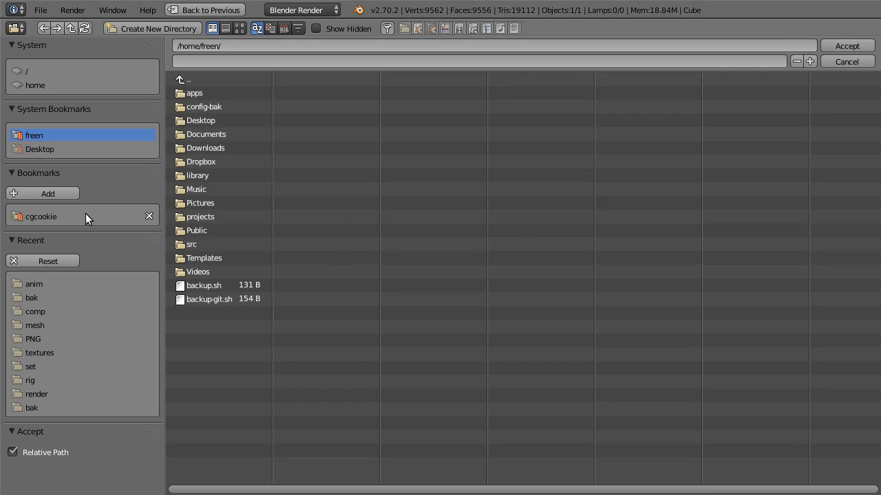
left_click(62, 217)
left_click(197, 93)
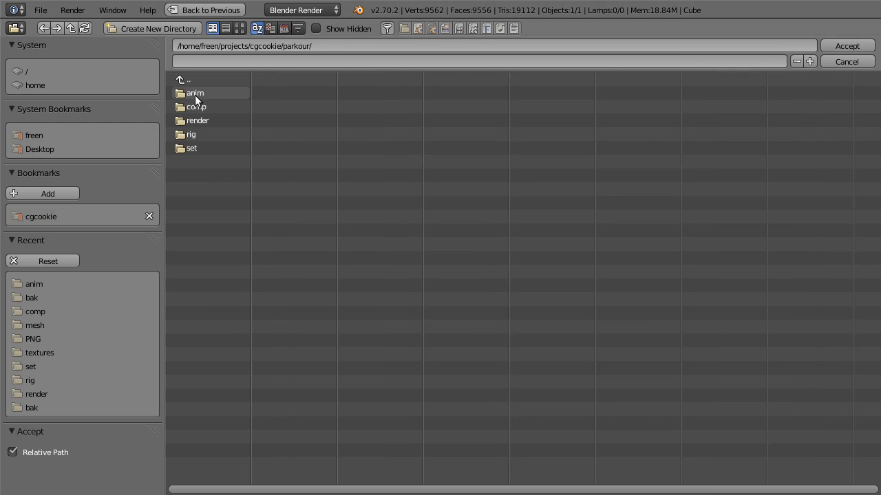
left_click(198, 92)
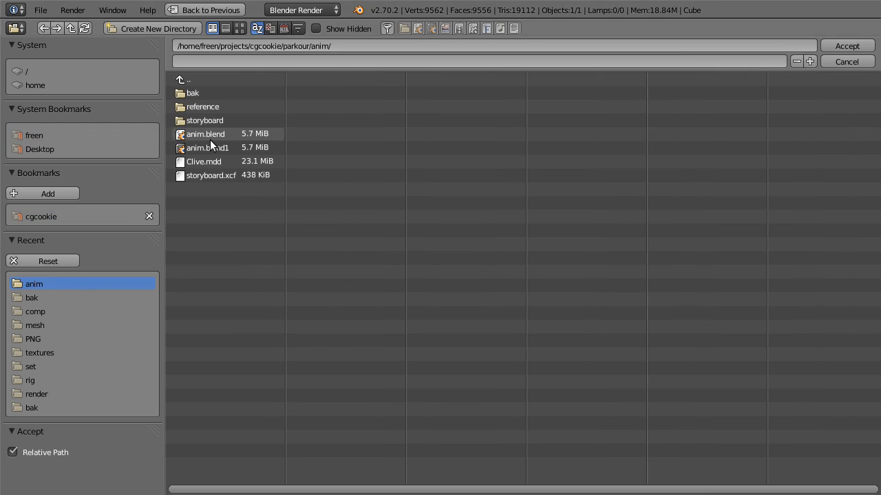
left_click(208, 163)
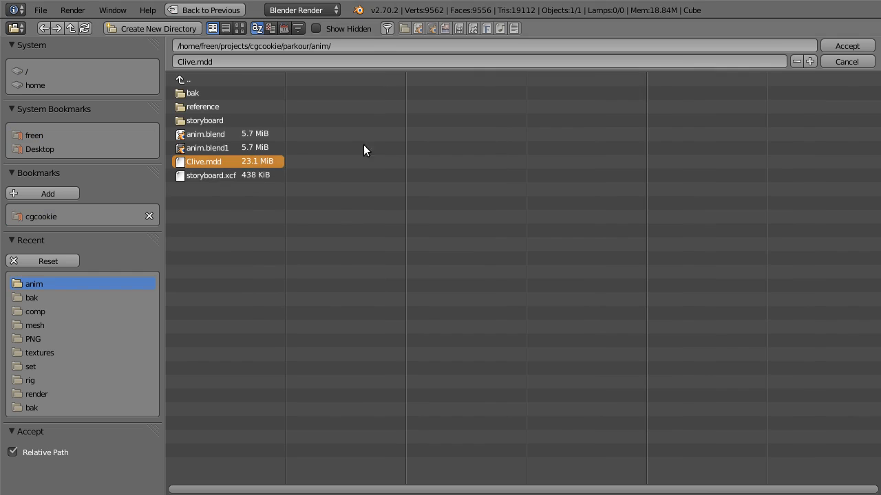
left_click(841, 46)
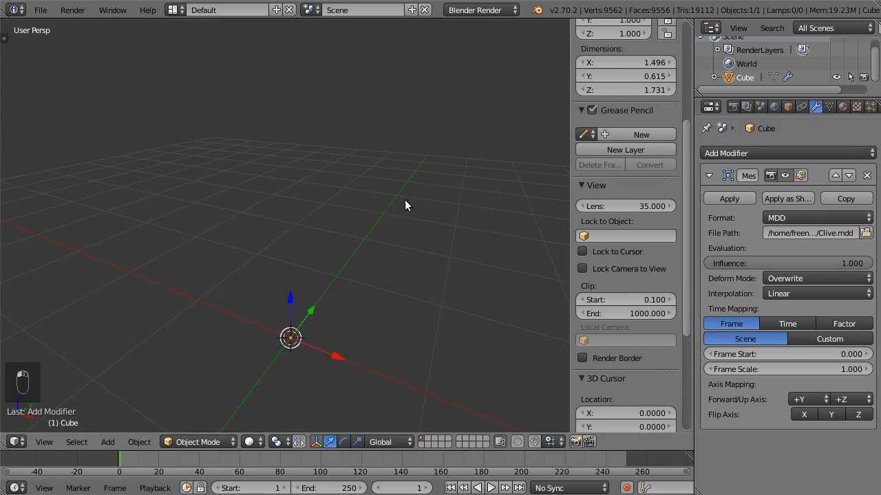
Step: Play back the cached character animation and examine the moving mesh up close and from a distance
middle_click_drag(232, 297, 388, 204)
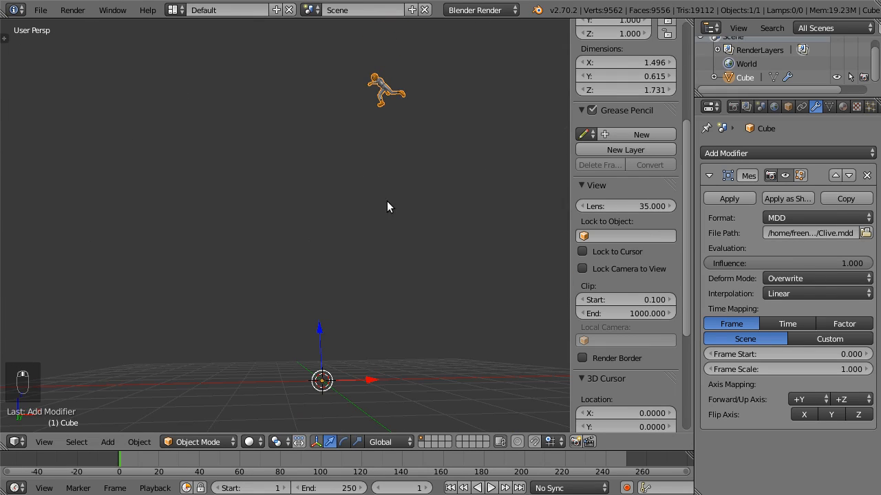
key("alt+a")
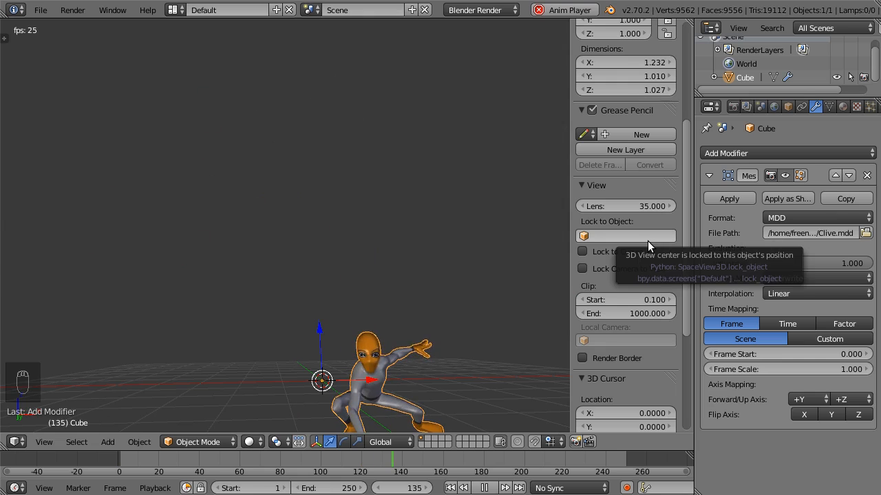
mouse_move(468, 254)
middle_mouse_down()
mouse_move(460, 279)
mouse_move(456, 241)
middle_mouse_up()
scroll(448, 258, "up", 3)
middle_click_drag(419, 306, 415, 246, "shift")
scroll(406, 251, "down", 6)
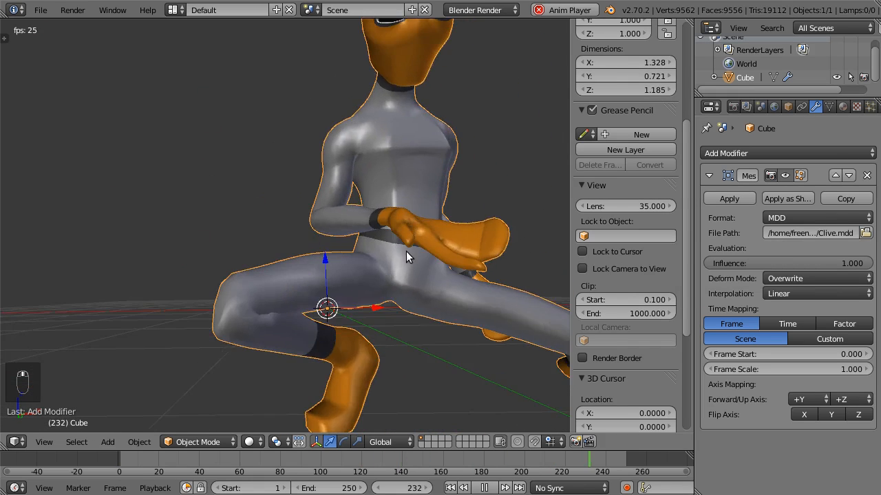
scroll(394, 276, "down", 2)
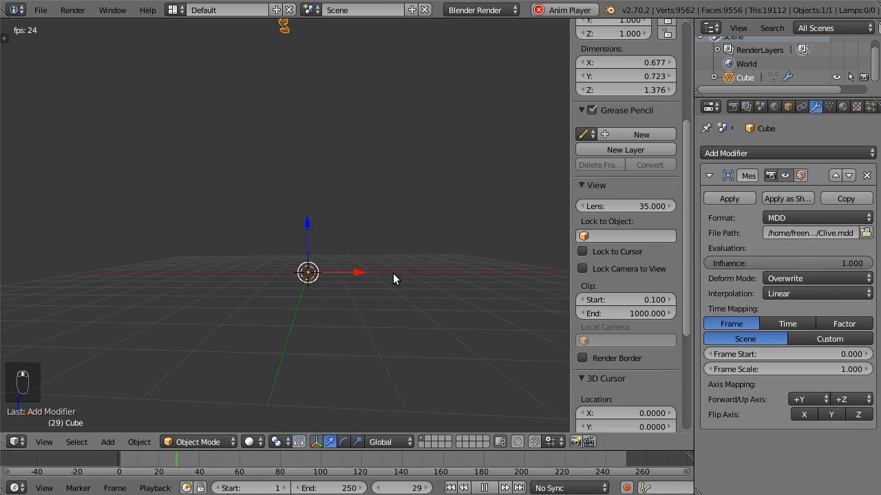
middle_click_drag(391, 270, 390, 281, "shift")
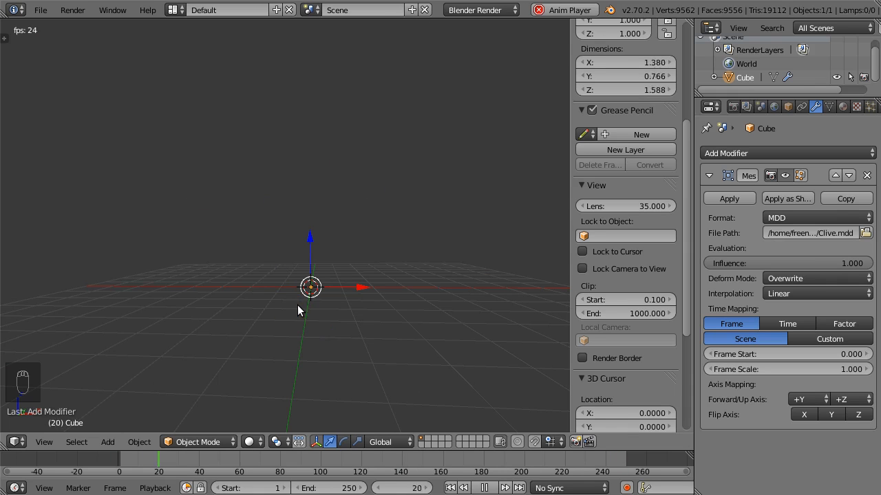
key("Escape")
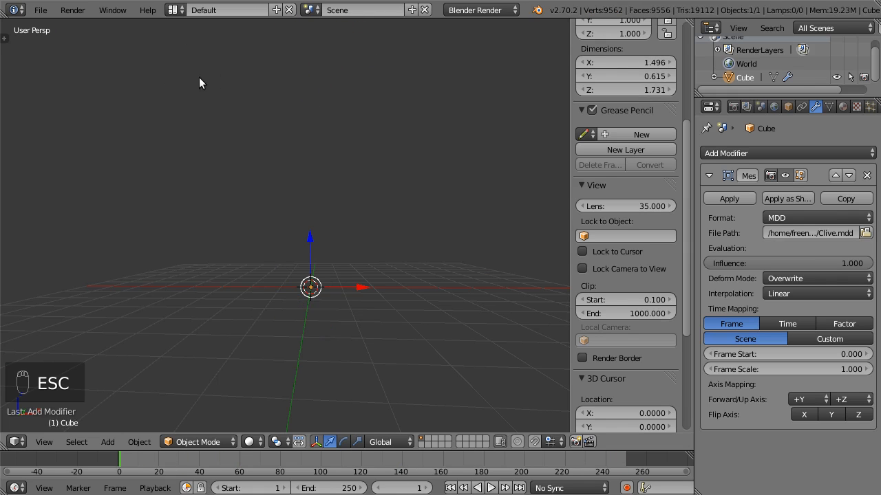
Step: Go to frame 212 and set the scene's end frame to 210
left_click(549, 471)
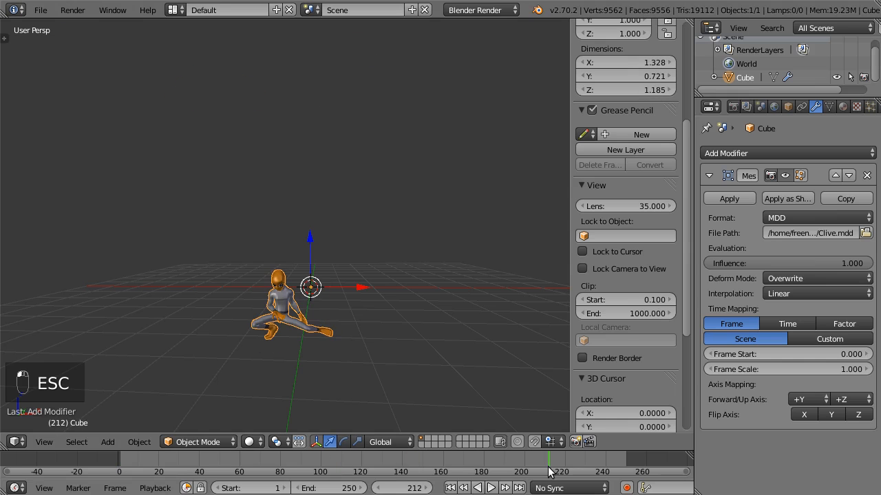
left_click(733, 107)
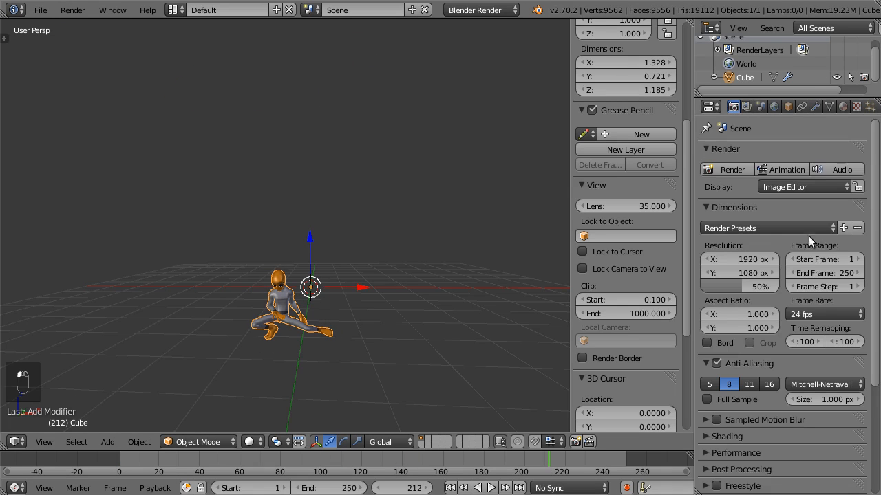
left_click(826, 273)
type("21")
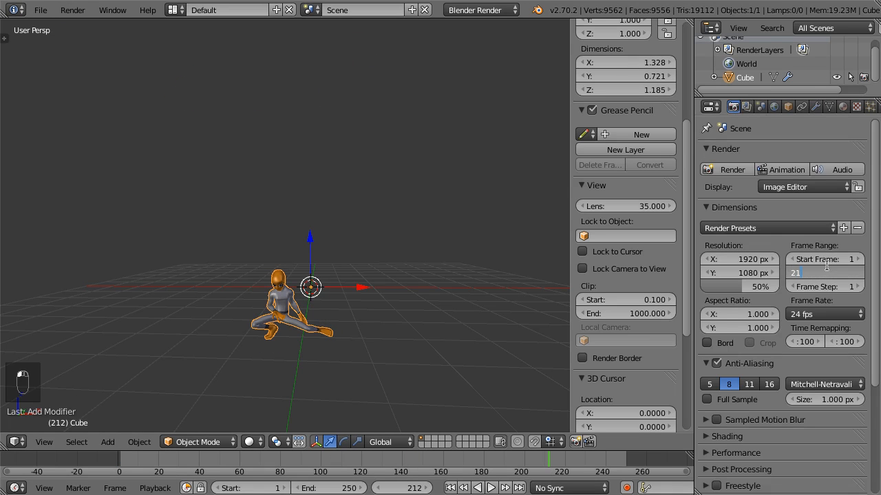
type("0")
key("Return")
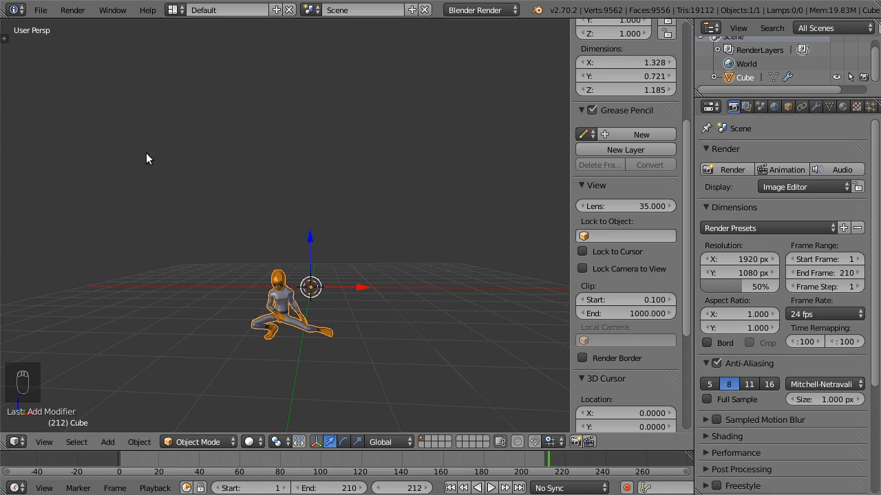
Step: Save the scene in the parkour/comp folder under the name comp
left_click(40, 10)
left_click(86, 129)
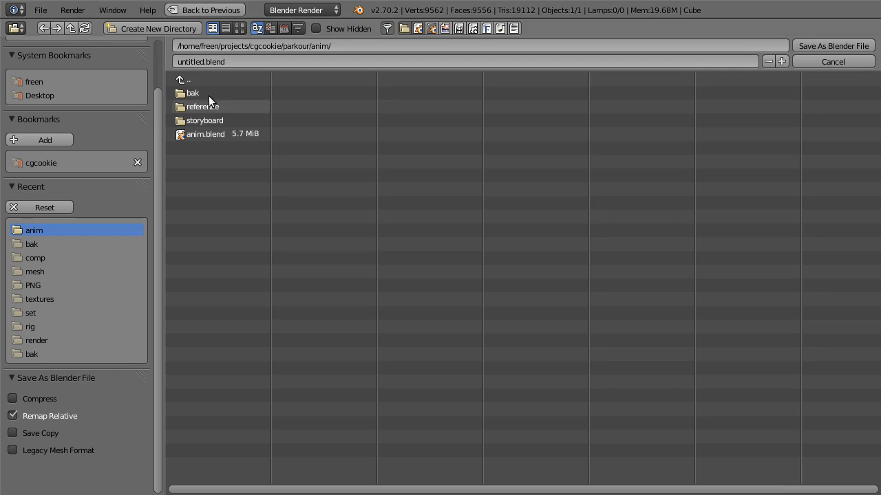
left_click(194, 79)
left_click(204, 111)
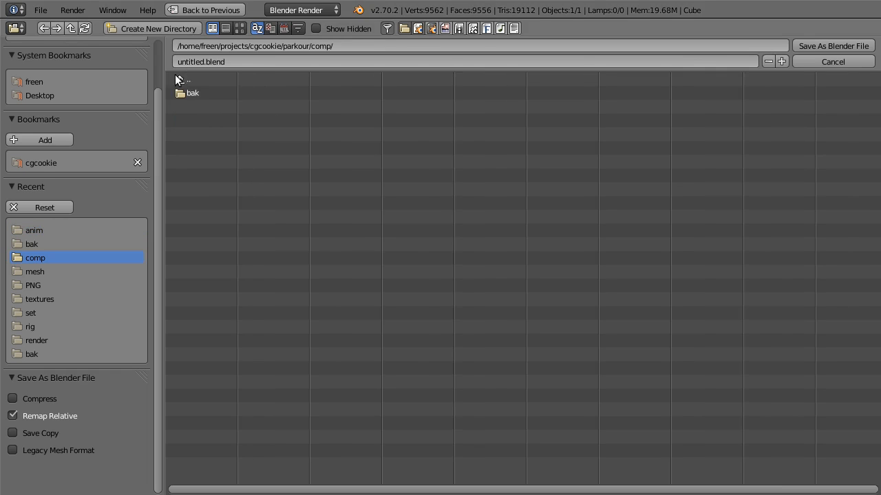
left_click(205, 62)
left_click_drag(205, 62, 150, 64)
type("comp")
left_click(831, 48)
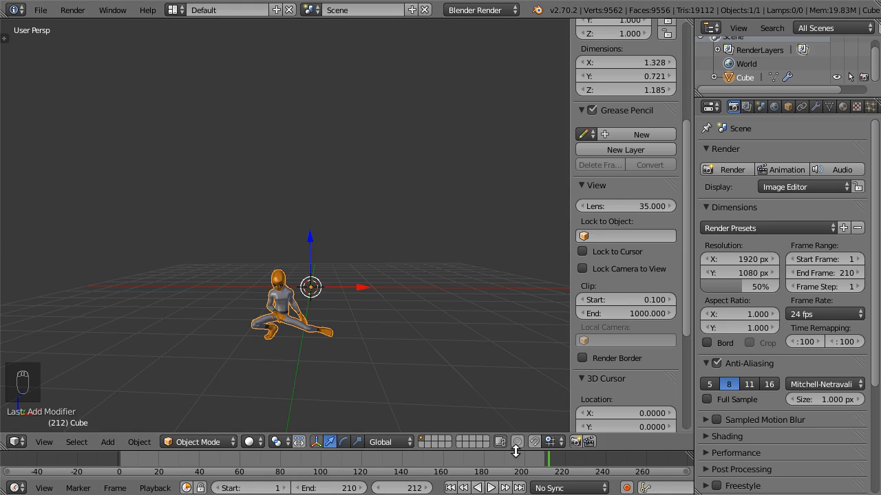
Step: In the set file, show the layers holding the detailed buildings and props of the alley
left_click(475, 467)
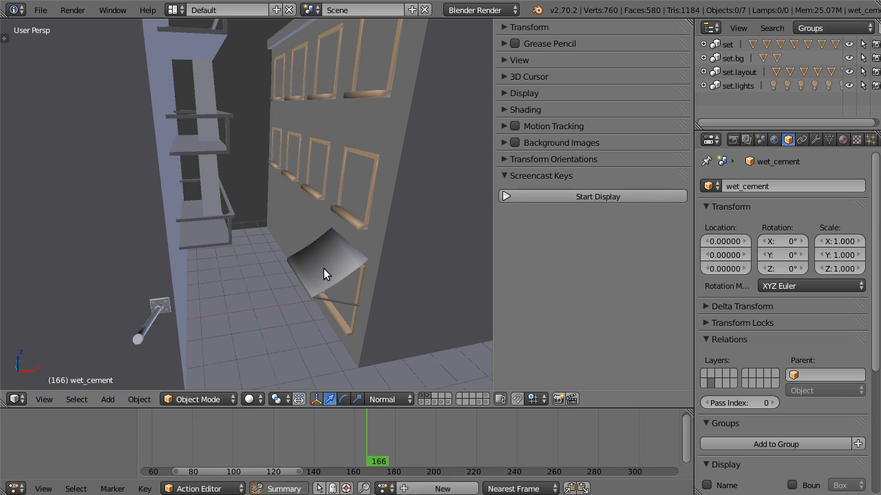
scroll(324, 269, "down", 3)
scroll(322, 256, "down", 3)
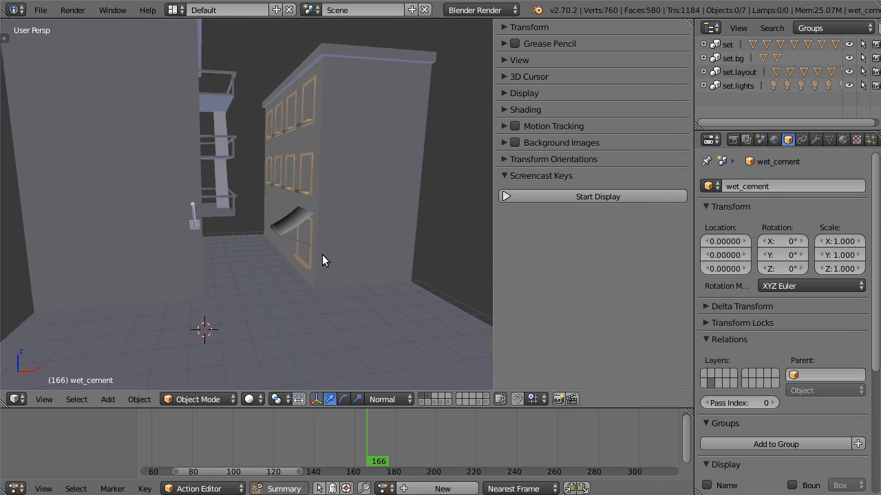
mouse_move(322, 254)
middle_mouse_down()
mouse_move(302, 238)
mouse_move(320, 234)
mouse_move(329, 245)
middle_mouse_up()
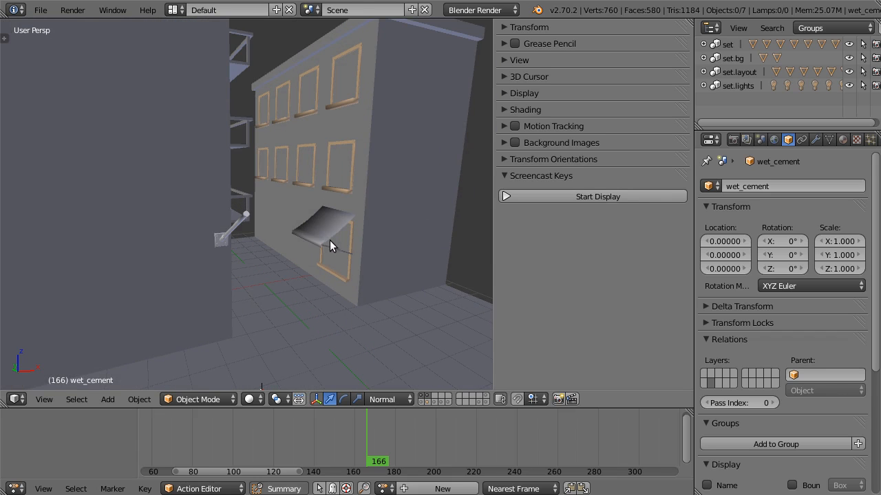
left_click(426, 402, "shift")
middle_click_drag(407, 245, 352, 239)
left_click(435, 401, "shift")
scroll(352, 239, "down", 4)
middle_click_drag(319, 214, 372, 257)
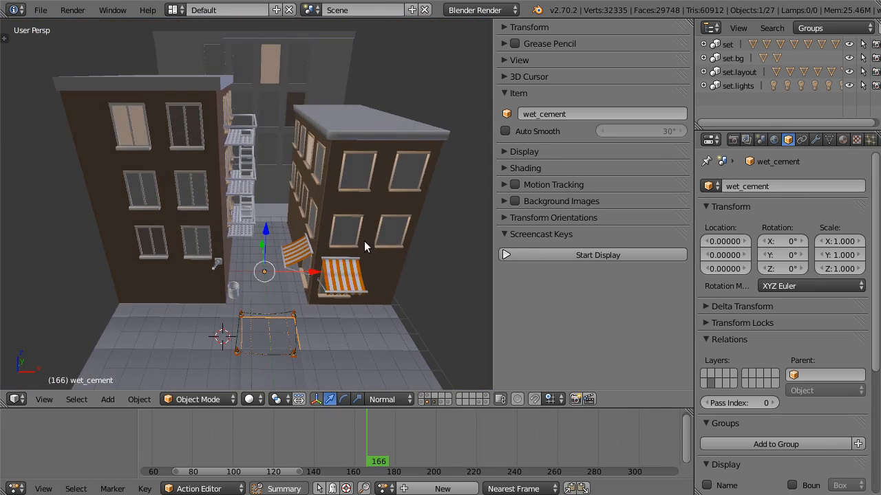
Step: Select the building with the striped awnings, building-R.001
scroll(319, 218, "up", 2)
middle_click_drag(297, 208, 359, 196)
right_click(359, 196)
middle_click_drag(498, 185, 493, 187)
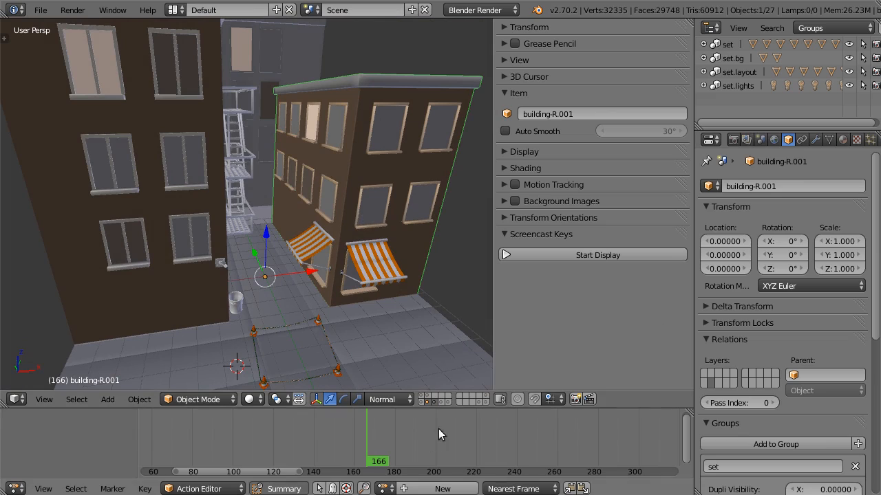
Step: Show the background layer with the sky dome and select the objects of the set.bg group
left_click(442, 401, "shift")
scroll(382, 244, "up", 4)
middle_click_drag(377, 235, 309, 258)
scroll(309, 258, "down", 12)
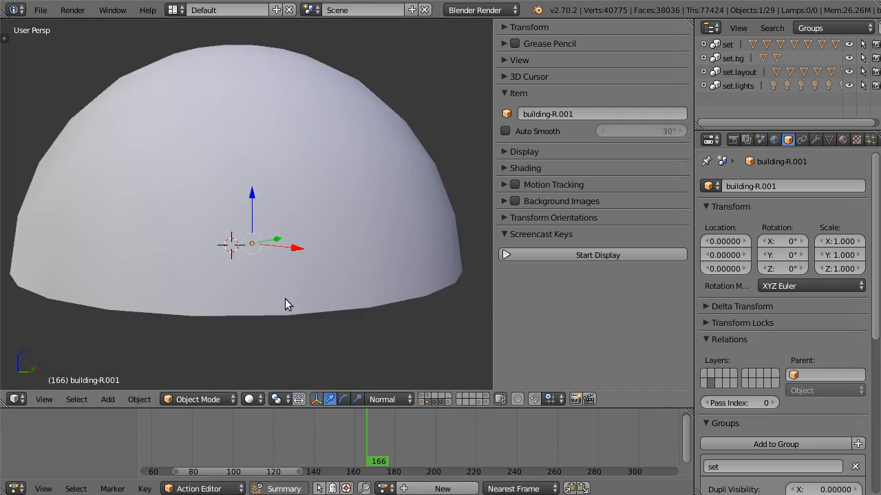
scroll(265, 309, "up", 3)
scroll(263, 309, "up", 3)
middle_click_drag(204, 291, 347, 222)
scroll(222, 314, "up", 3)
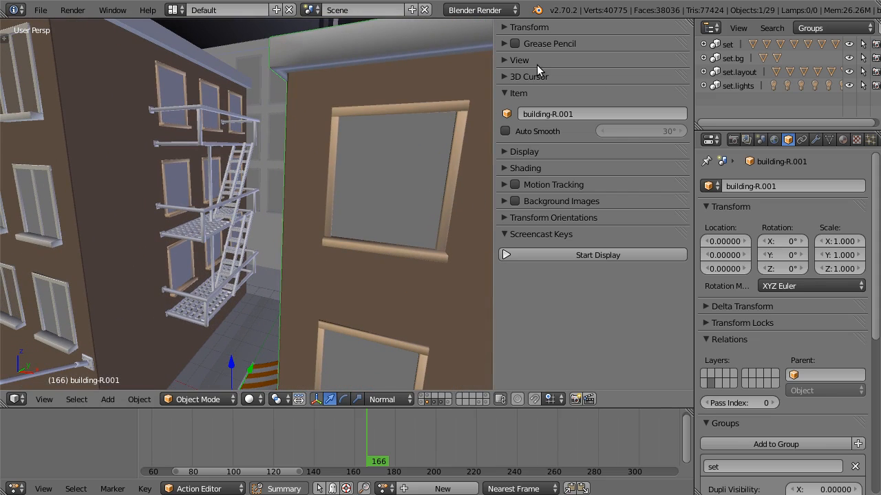
left_click(734, 57)
middle_click_drag(233, 165, 306, 156)
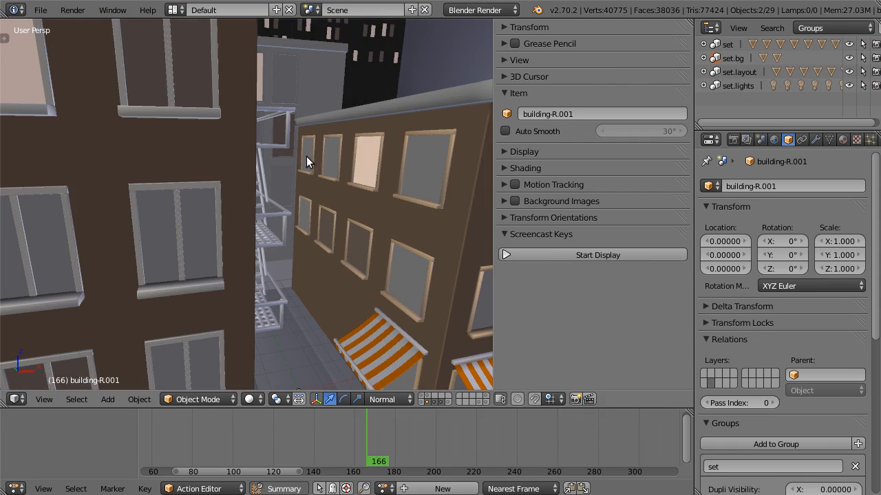
Step: Show the layer containing the set's lights and view them between the buildings
left_click(449, 402, "shift")
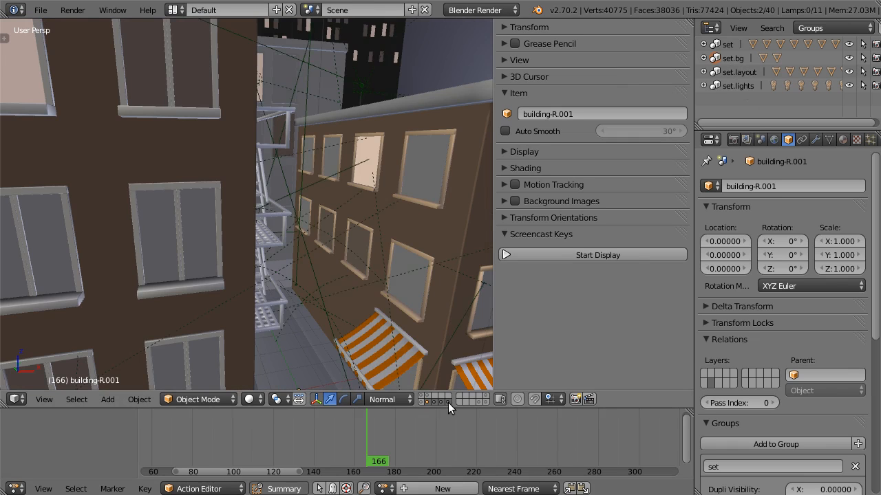
middle_click_drag(368, 201, 285, 175)
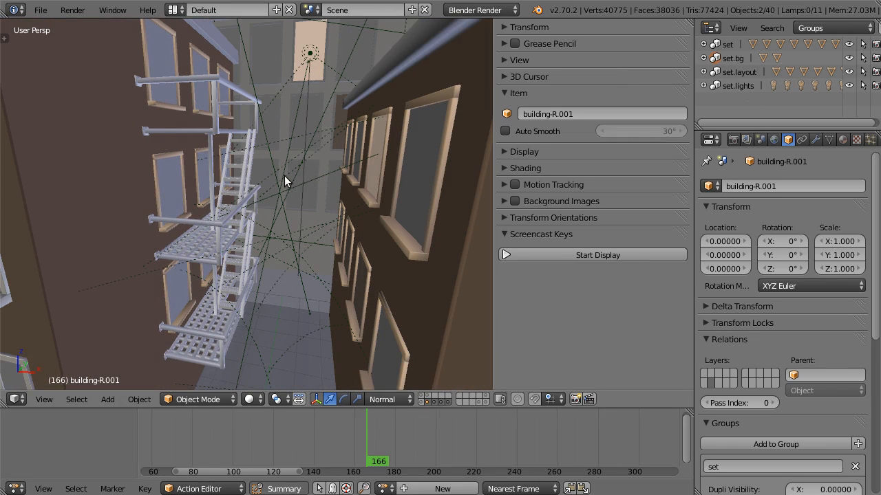
middle_click_drag(252, 222, 336, 182)
Step: Select the wet_cement slab between the traffic cones and examine its mesh in wireframe
scroll(321, 260, "down", 5)
mouse_move(361, 262)
middle_mouse_down()
mouse_move(359, 250)
mouse_move(352, 268)
middle_mouse_up()
key("KP_Decimal")
scroll(343, 244, "up", 5)
right_click(352, 269)
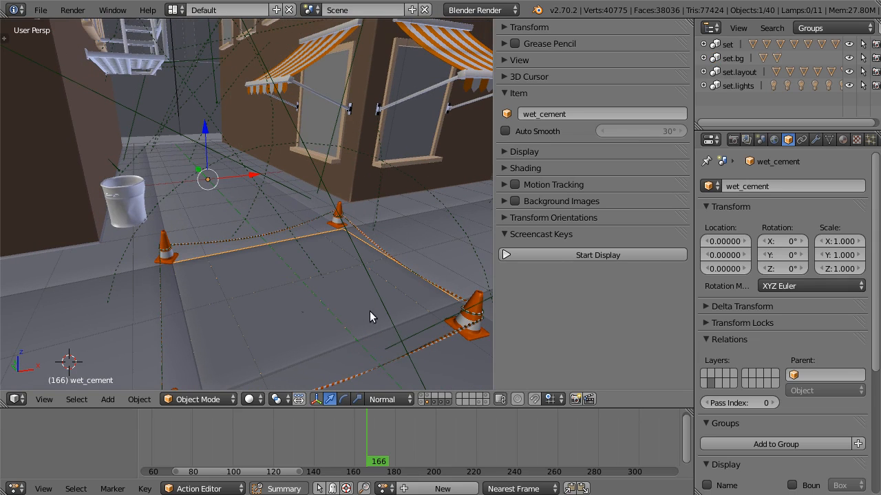
middle_click_drag(369, 311, 373, 197)
key("z")
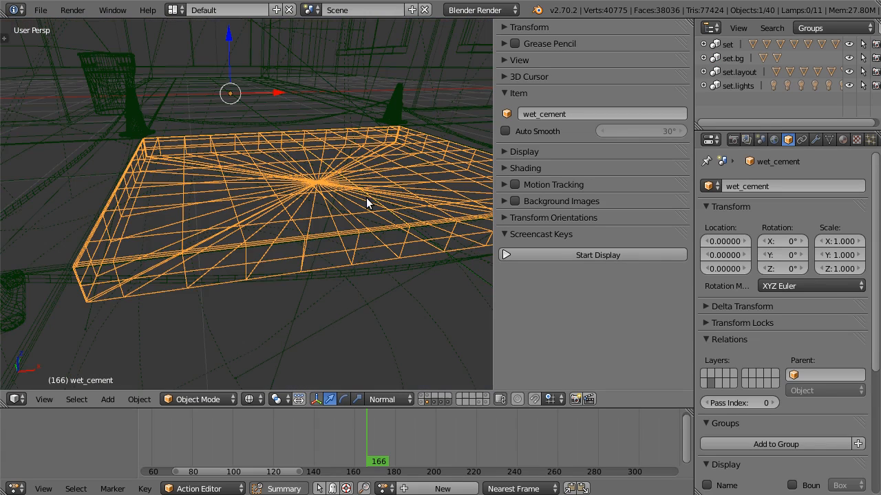
key("z")
Step: Examine the striped window awning, selecting its shelter_canvas and shelter_canvas_trim objects
mouse_move(323, 192)
middle_mouse_down("shift")
mouse_move(249, 28)
mouse_move(249, 38)
middle_mouse_up("shift")
scroll(262, 167, "up", 1)
middle_click_drag(263, 168, 242, 135)
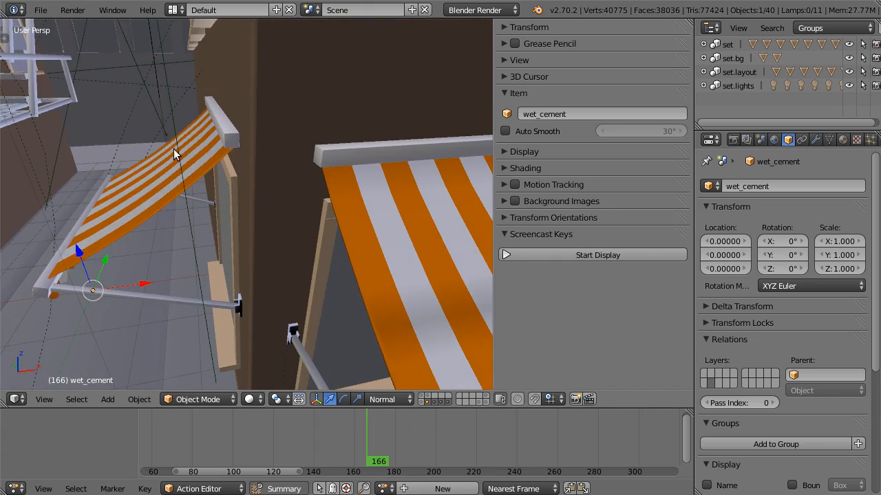
middle_click_drag(173, 151, 234, 142)
right_click(241, 142)
middle_click_drag(314, 161, 234, 178)
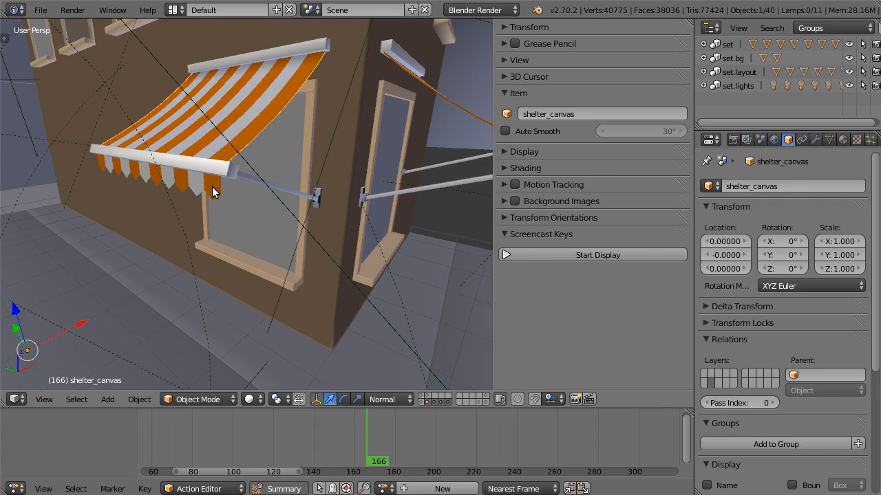
right_click(212, 192)
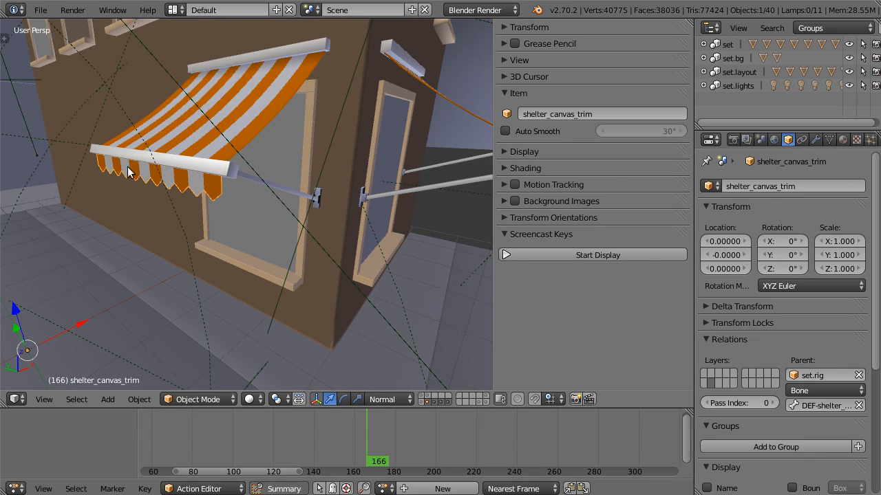
scroll(213, 177, "up", 2)
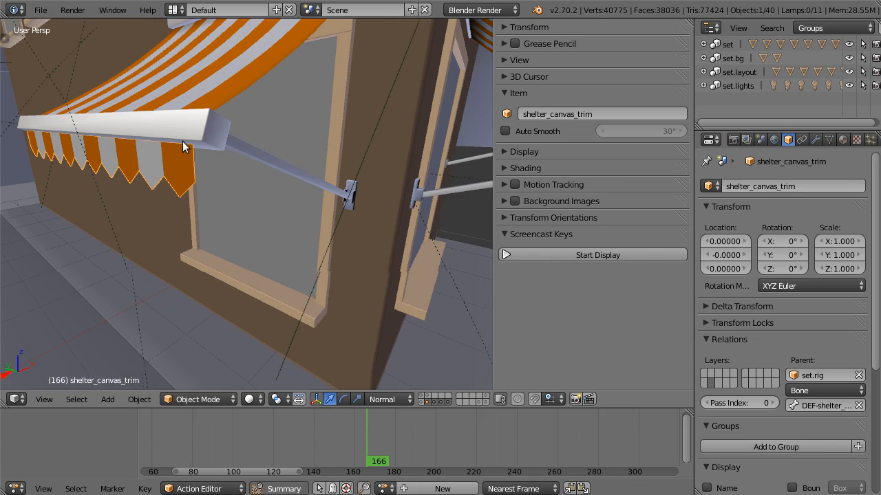
middle_click_drag(184, 142, 219, 180)
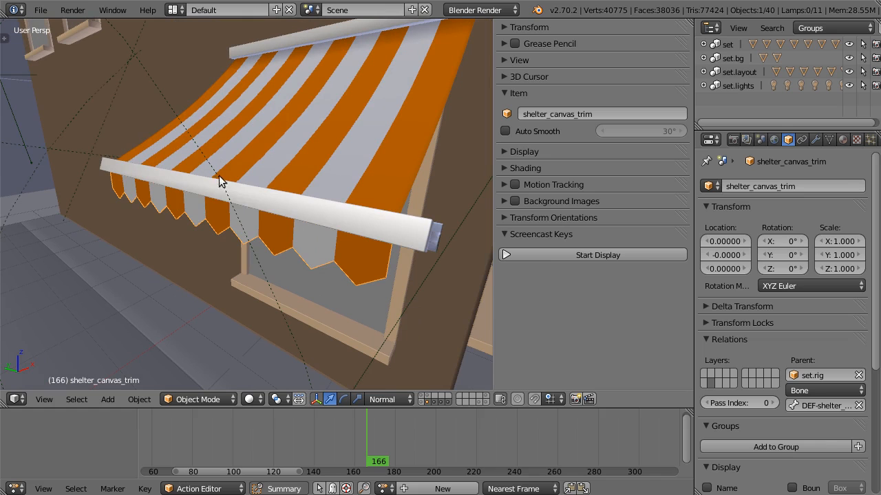
Step: Select the shelter_bar of the striped awning and examine its supports and the surrounding building from several angles
right_click(271, 209)
middle_click_drag(424, 225, 383, 217)
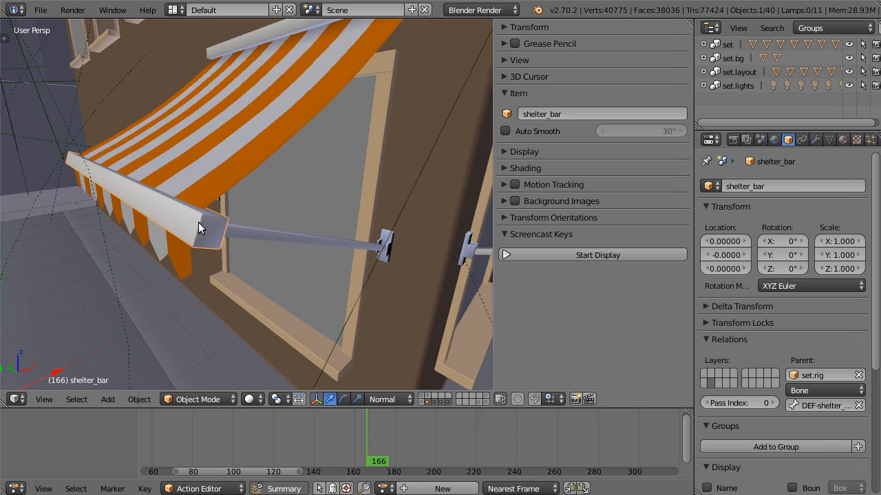
middle_click_drag(197, 230, 361, 150)
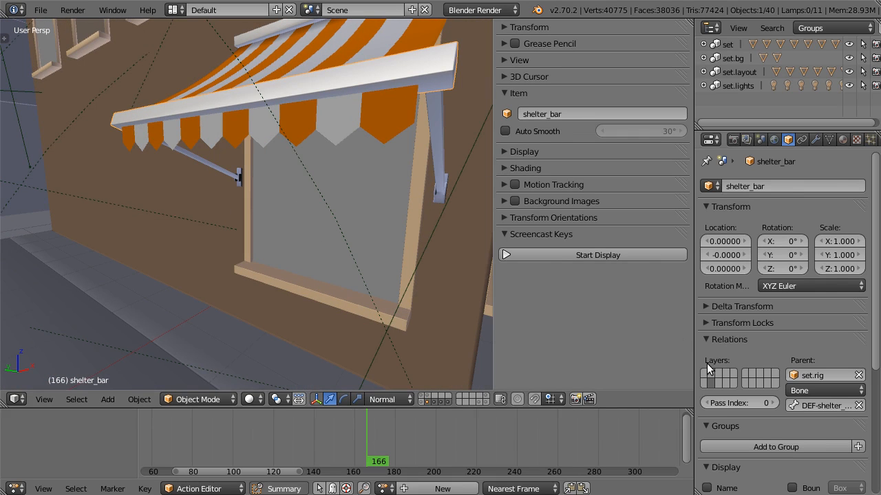
scroll(372, 145, "down", 4)
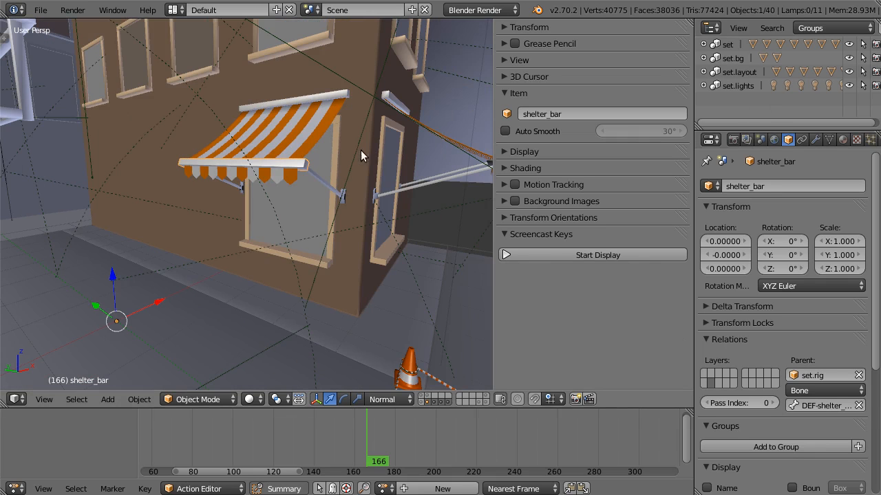
middle_click_drag(340, 149, 319, 138)
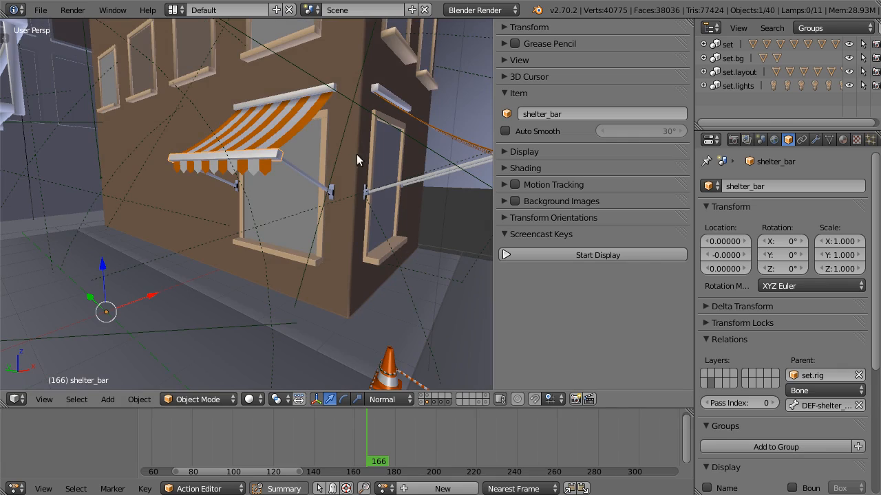
scroll(330, 186, "down", 2)
middle_click_drag(329, 173, 304, 200)
scroll(330, 190, "up", 4)
scroll(296, 226, "down", 2)
middle_click_drag(339, 251, 329, 169, "shift")
scroll(361, 155, "down", 3)
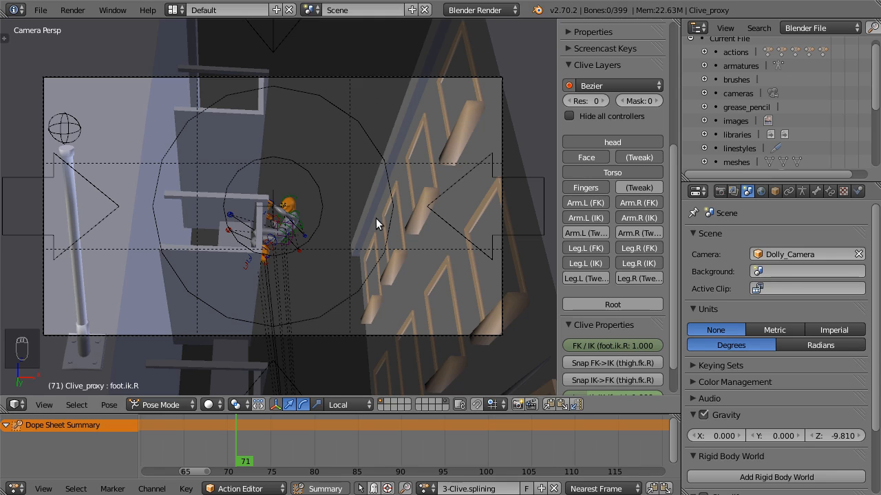
Step: On an empty layer of Clive's animation file, link the shelter_canvas, shelter_canvas_trim and shelter_bar objects from set.blend
left_click(382, 406)
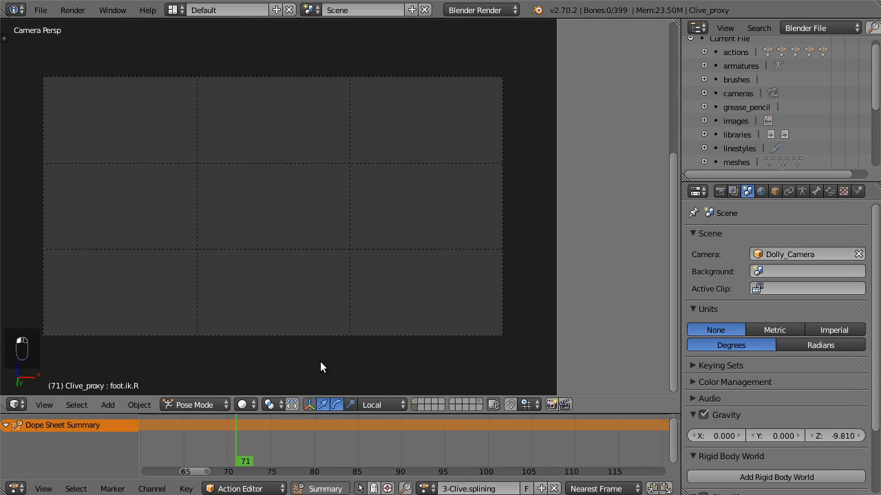
left_click(40, 10)
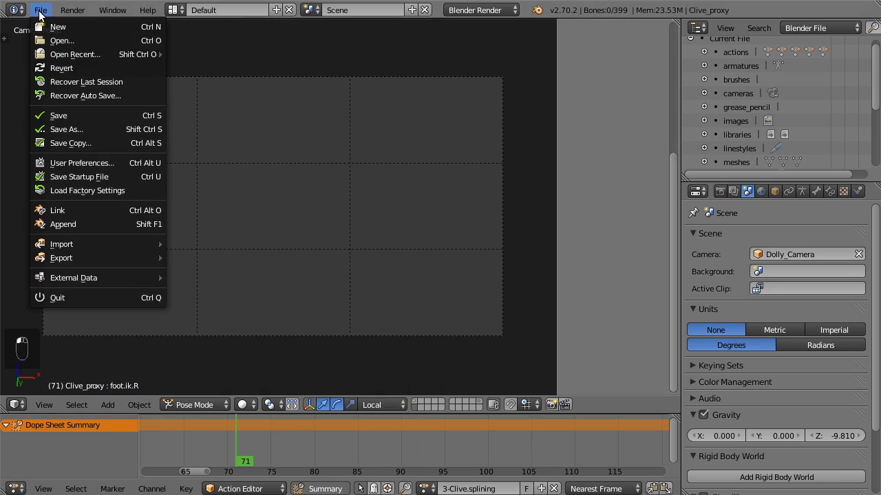
left_click(88, 210)
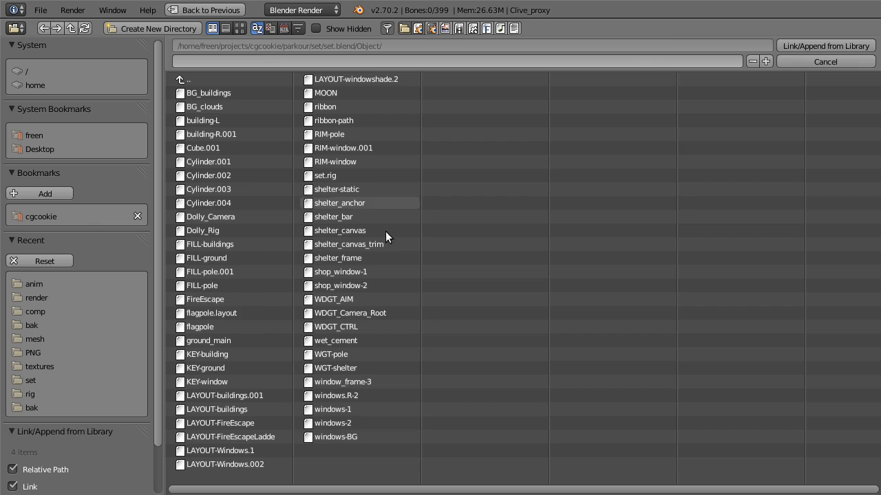
left_click(358, 231)
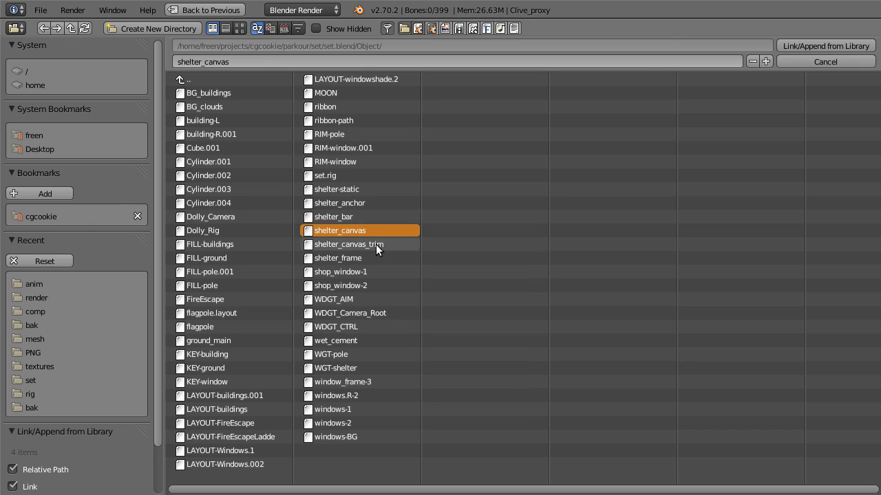
left_click(375, 243, "shift")
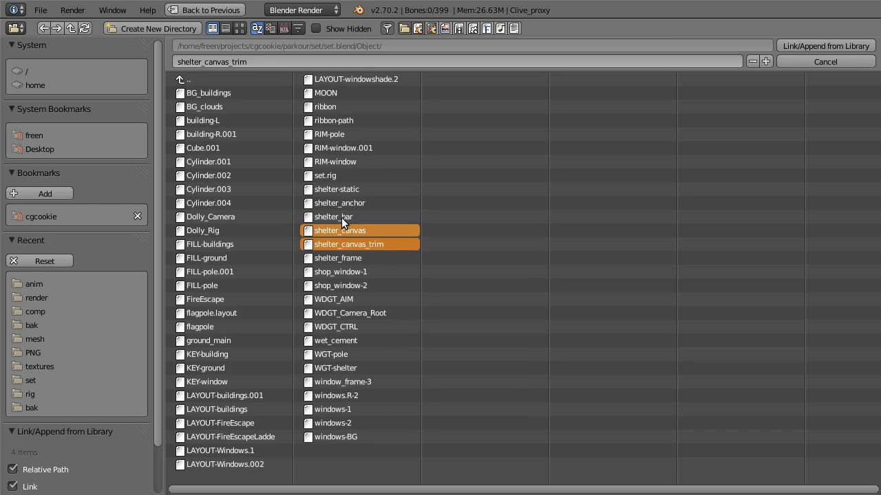
left_click(341, 217, "shift")
left_click(837, 46)
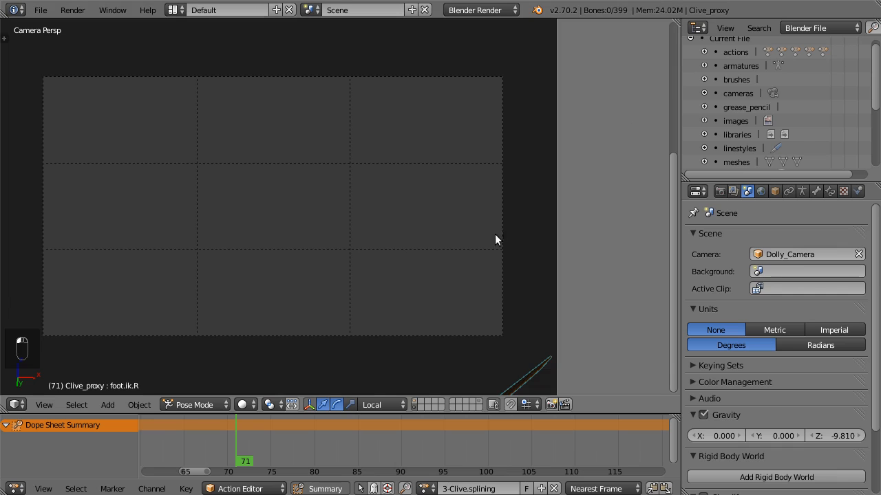
Step: Try to move the linked shelter_canvas along the global Z axis
scroll(337, 183, "down", 3)
middle_click_drag(338, 183, 368, 304)
right_click(368, 298)
key("g")
key("y")
key("z")
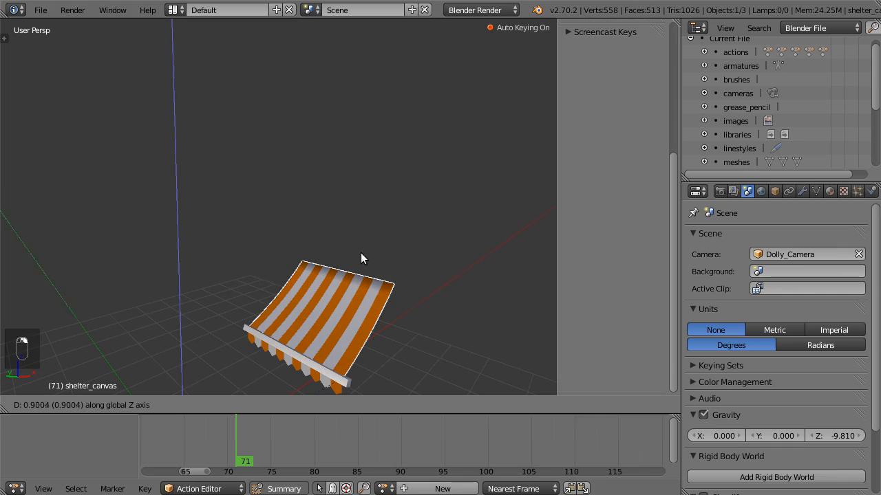
right_click(18, 200)
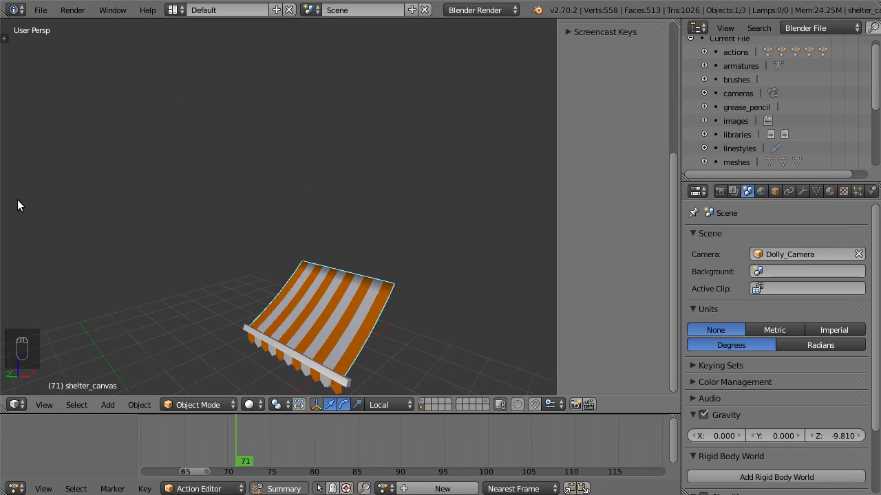
Step: Check the object properties of the linked awning pieces and make them local, with shelter_canvas selected
left_click(774, 192)
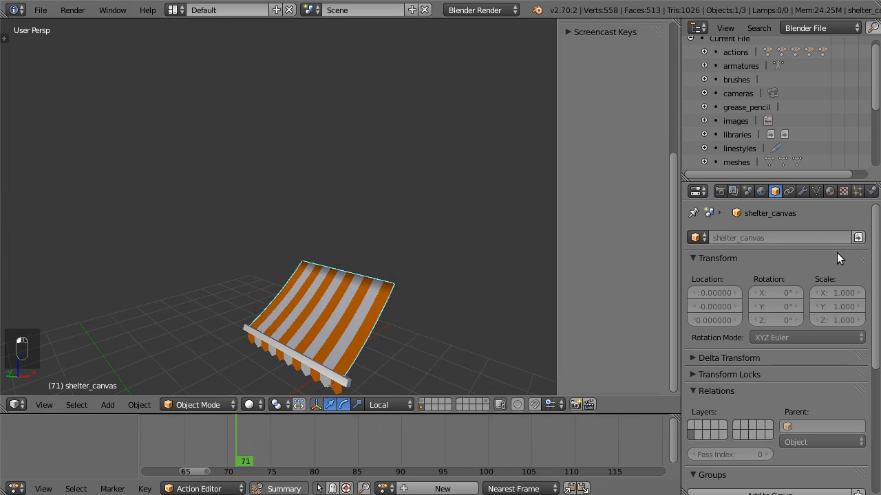
middle_click_drag(435, 260, 354, 344)
right_click(355, 278)
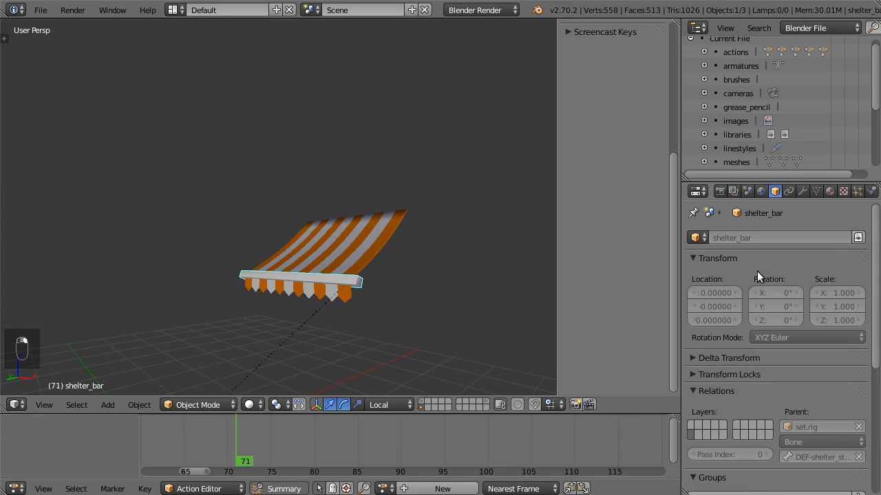
right_click(340, 299)
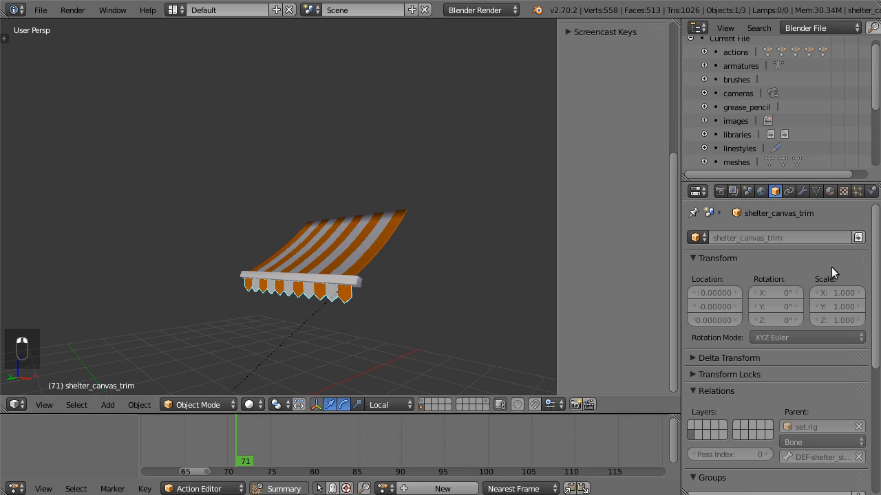
right_click(357, 237)
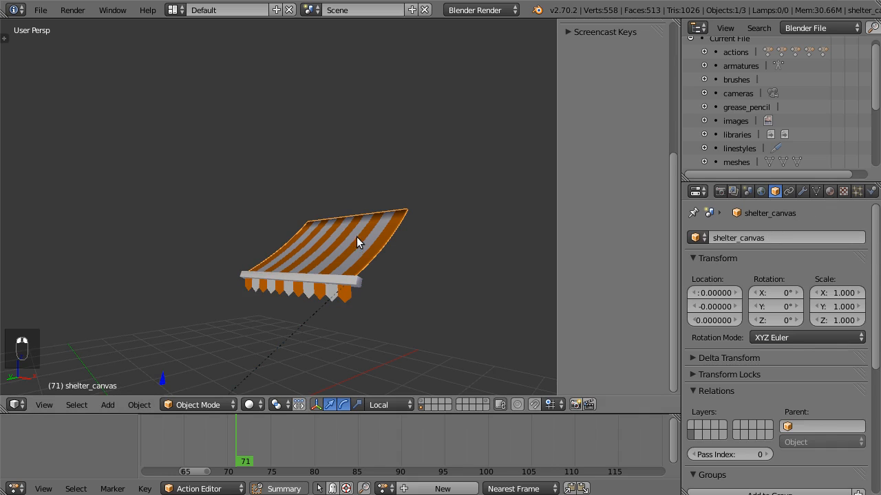
Step: Export the shelter_canvas object as a Lightwave point cache named shelter_canvas.mdd in the anim folder
left_click(755, 239)
key("ctrl+c")
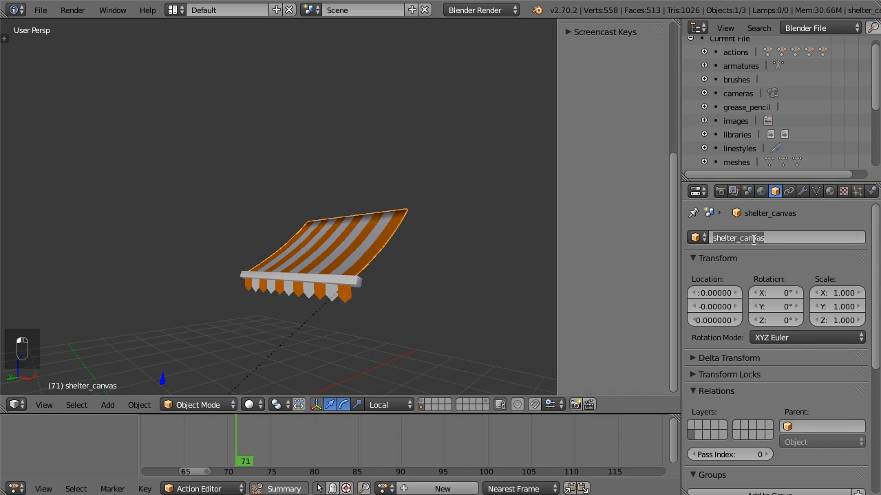
key("Escape")
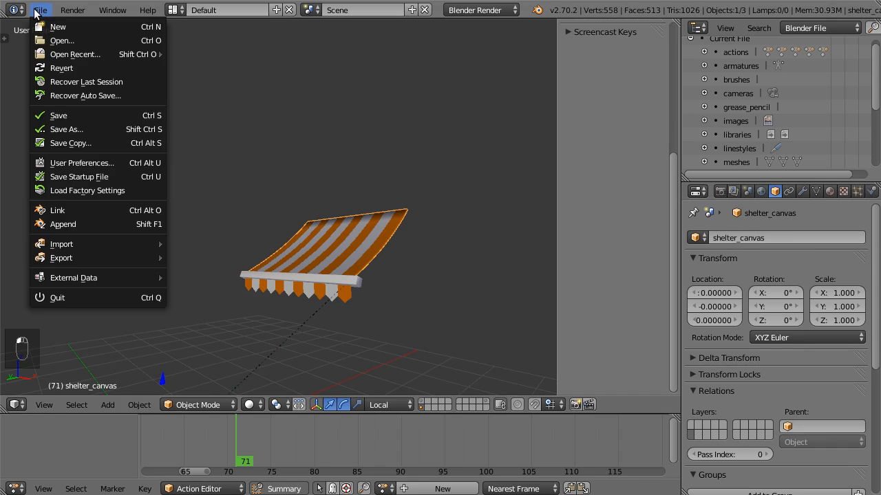
left_click(41, 10)
mouse_move(78, 258)
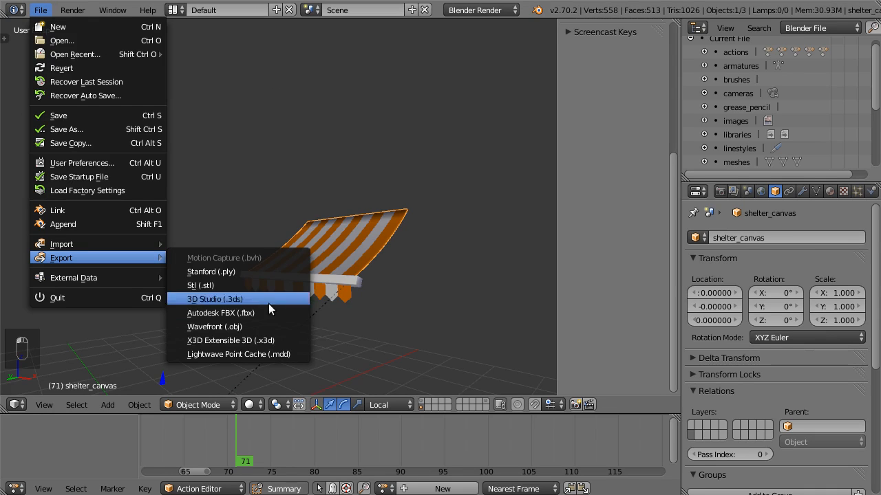
left_click(267, 356)
left_click(218, 63)
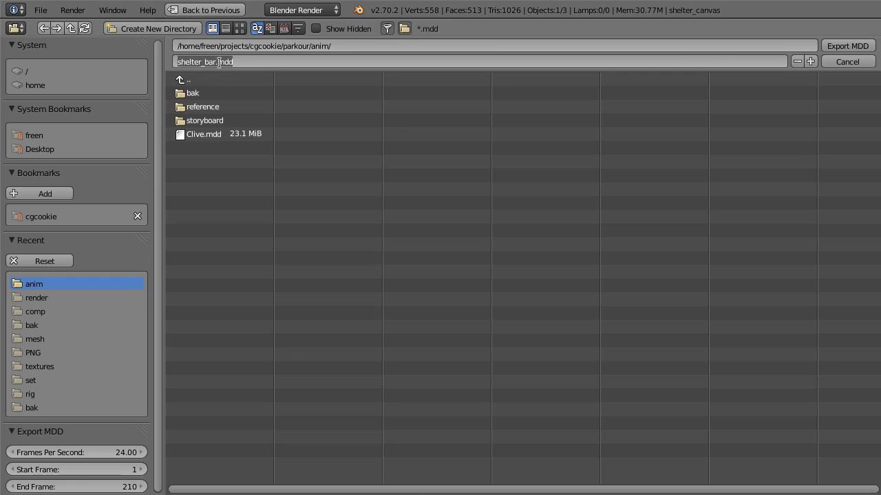
key("ctrl+v")
key("Return")
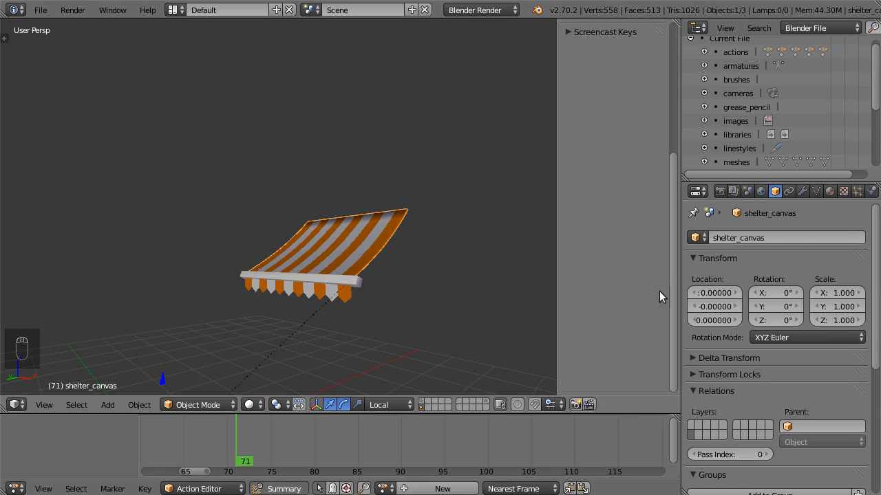
Step: Export the shelter_bar object as a Lightwave point cache named shelter_bar.mdd in the anim folder
right_click(347, 282)
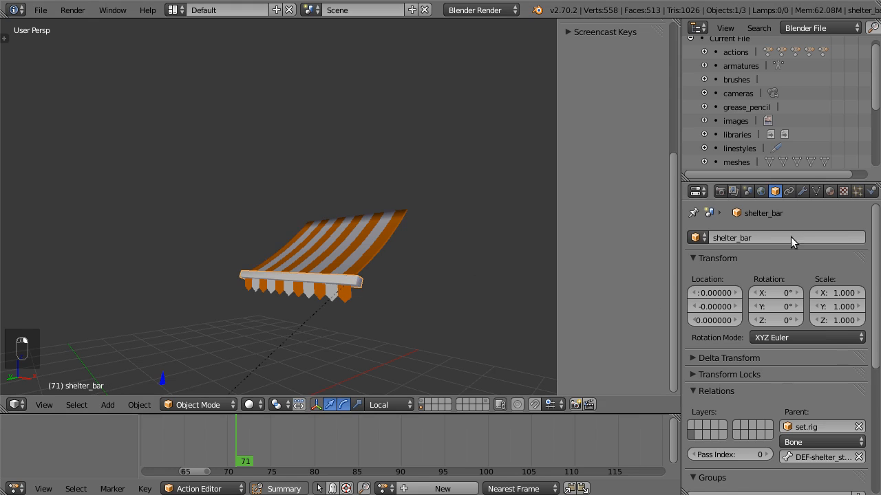
left_click(761, 235)
key("ctrl+c")
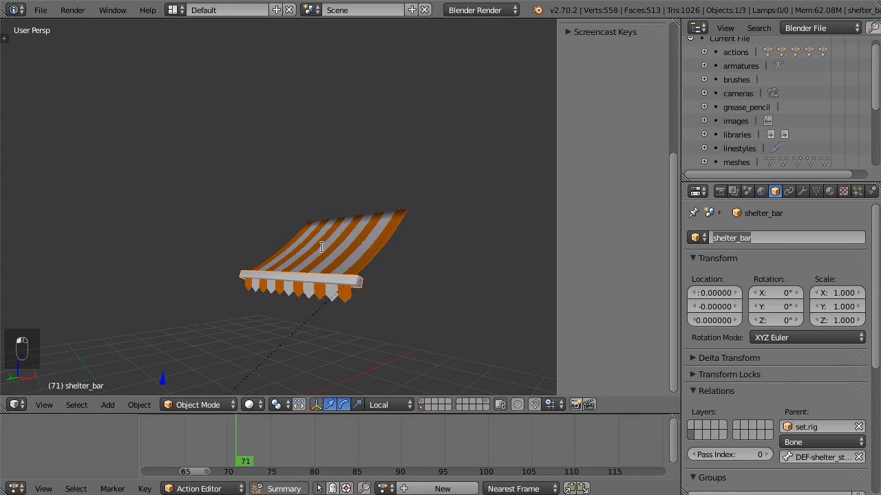
left_click(42, 10)
left_click(41, 10)
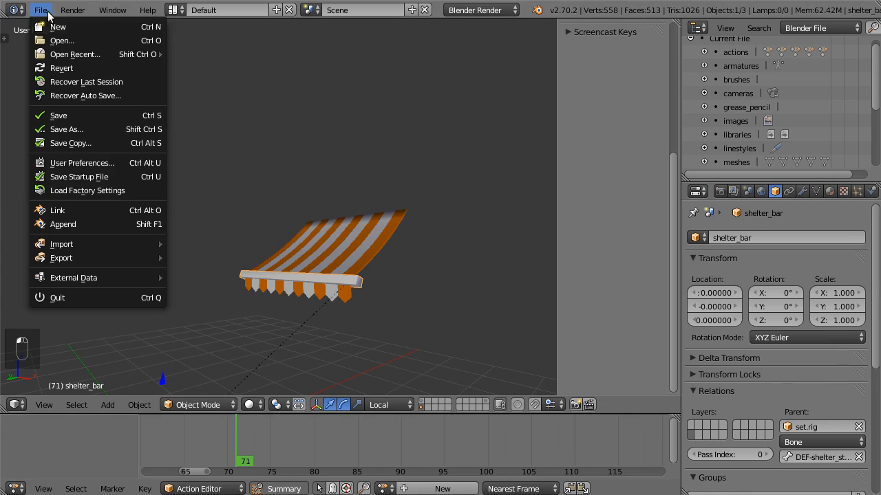
mouse_move(76, 256)
left_click(264, 353)
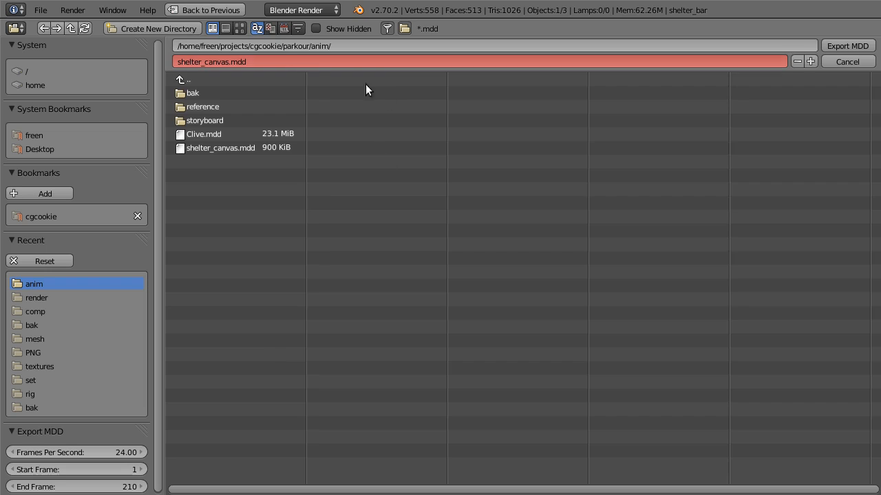
left_click(255, 62)
key("ctrl+v")
key("Return")
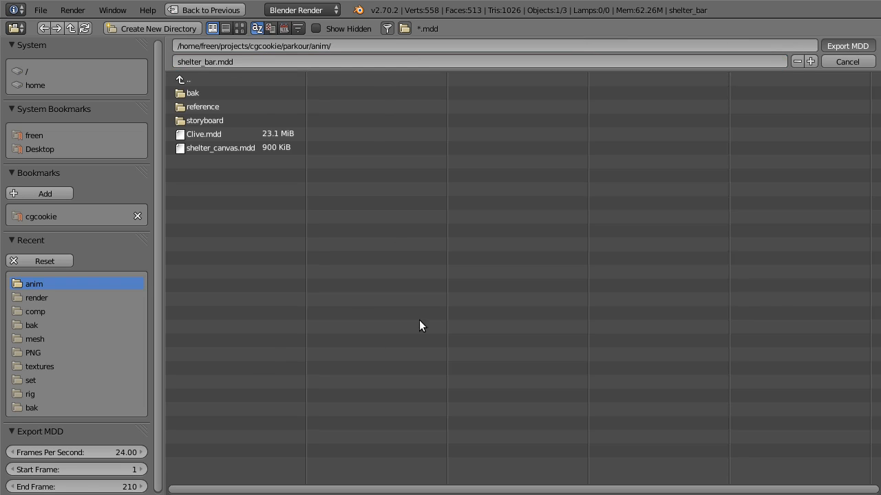
key("Return")
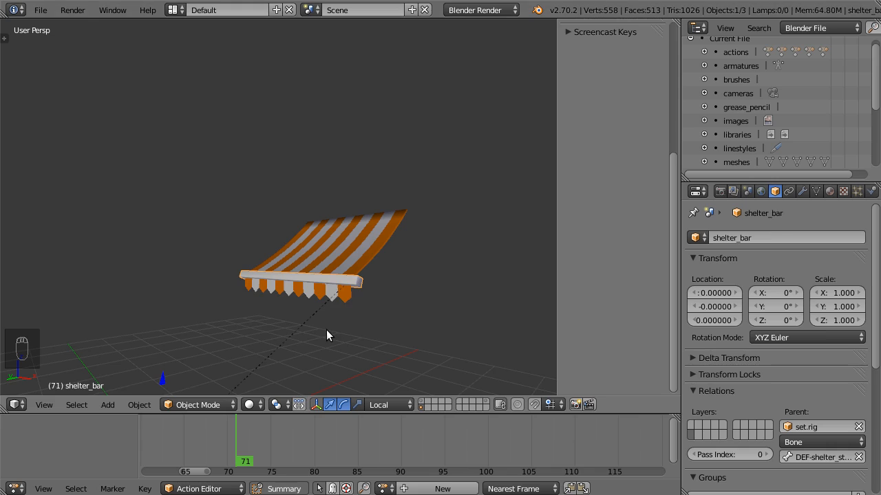
Step: Export the shelter_canvas_trim object as a Lightwave point cache named shelter_canvas_trim.mdd in the anim folder
right_click(341, 296)
left_click(775, 236)
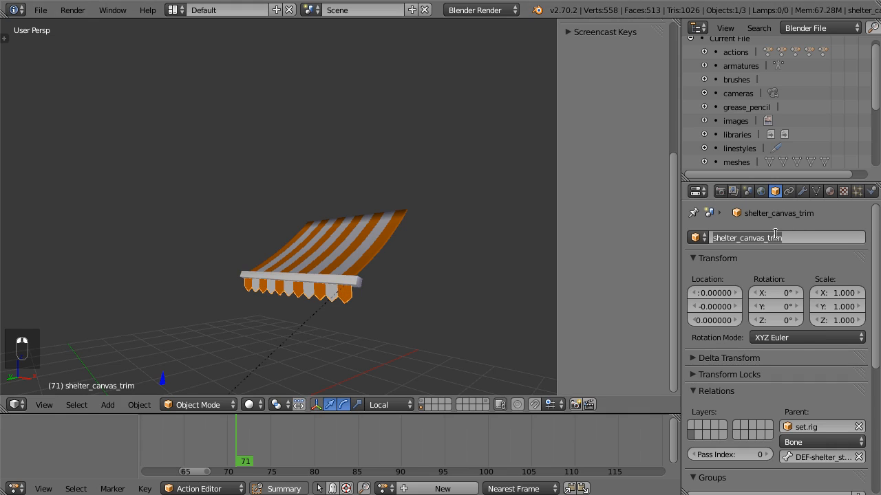
key("Return")
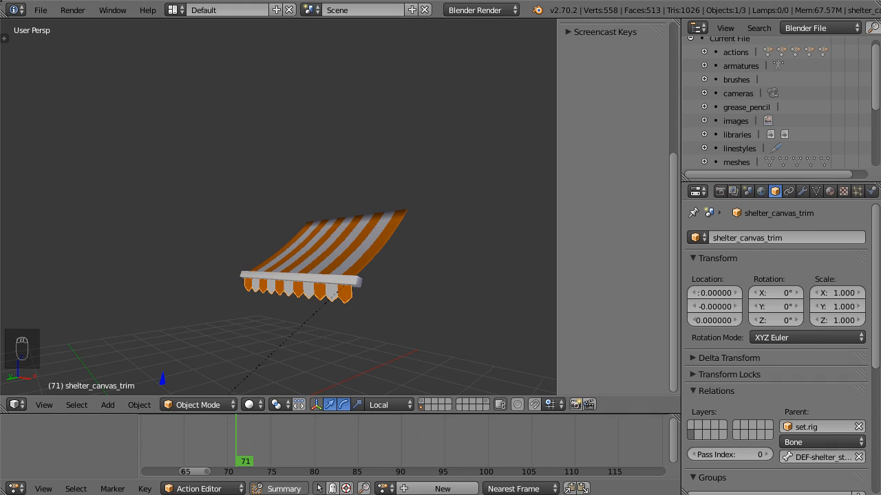
left_click(41, 10)
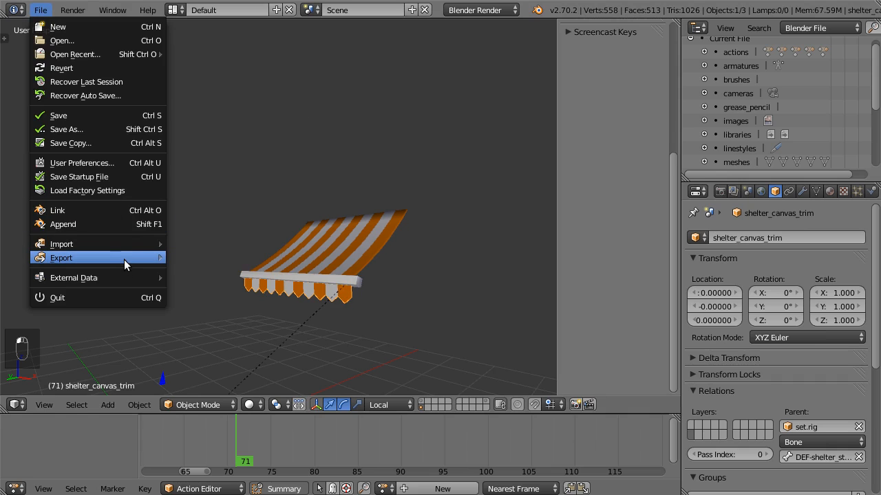
mouse_move(124, 259)
left_click(258, 353)
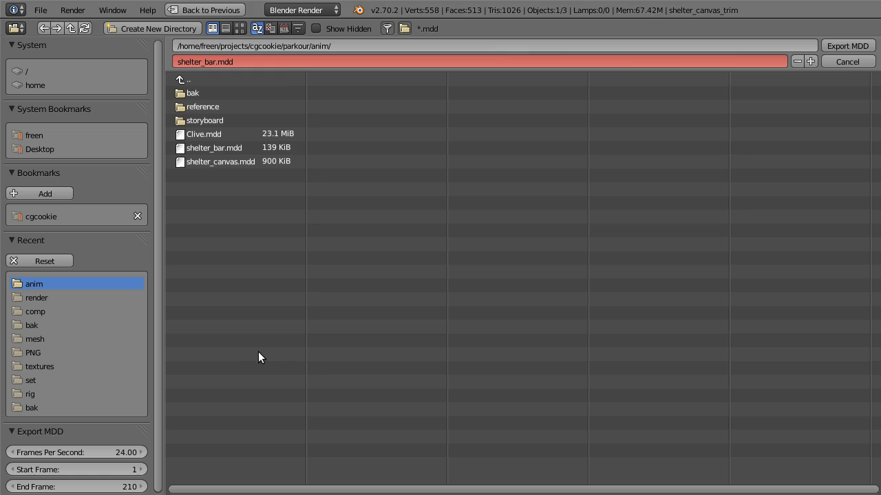
left_click(269, 62)
type("shelter_canvas_trim.mdd")
key("Return")
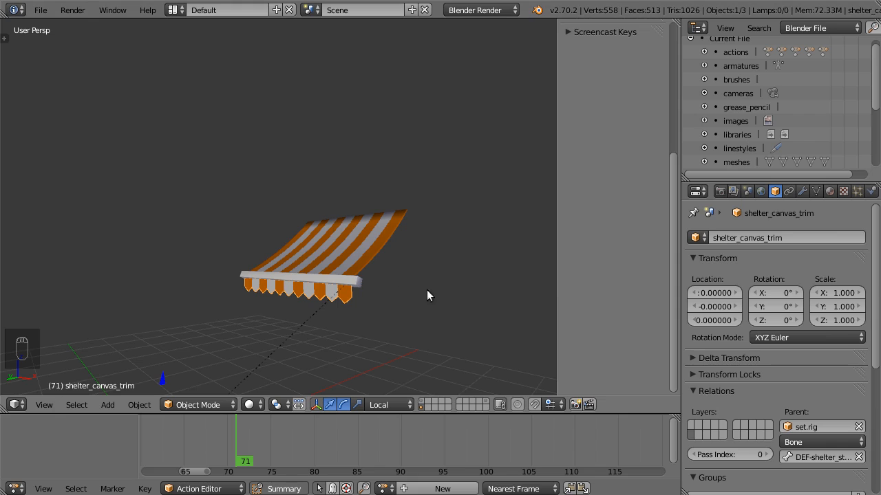
middle_click_drag(415, 293, 399, 220)
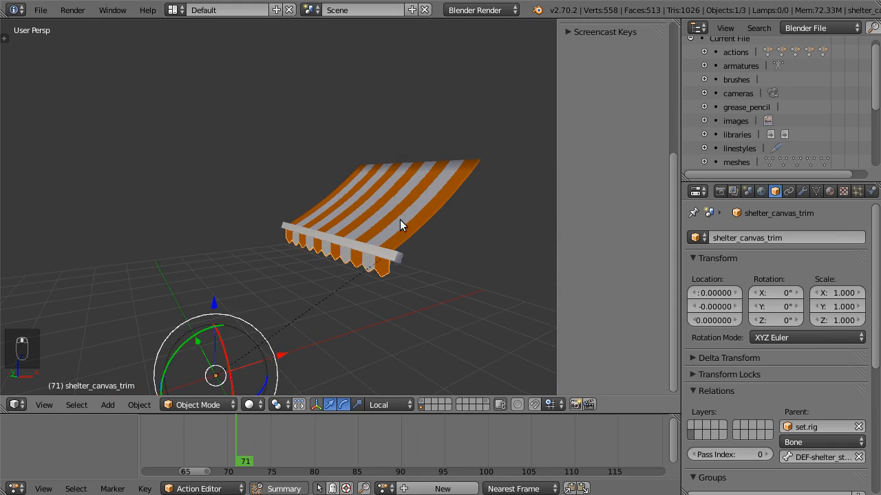
middle_click_drag(278, 216, 234, 289)
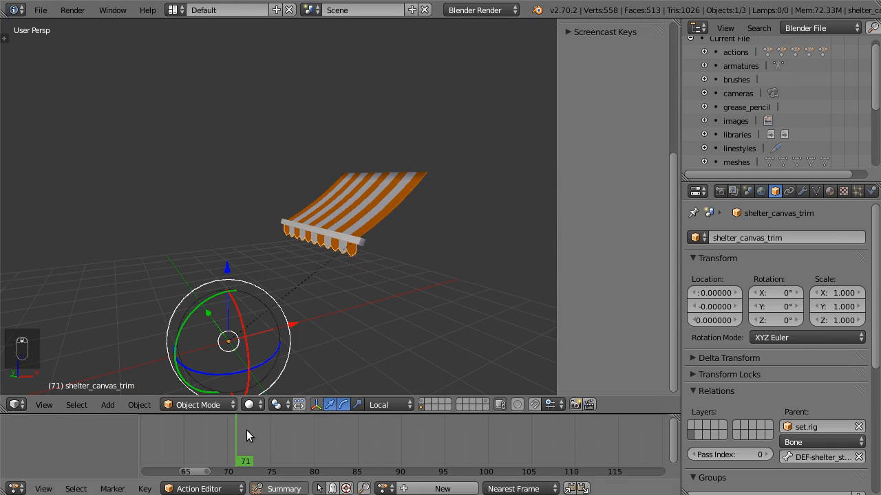
Step: Scrub the awning animation to frame 78, and open the recent file comp.blend
left_click_drag(349, 438, 297, 440)
left_click(41, 10)
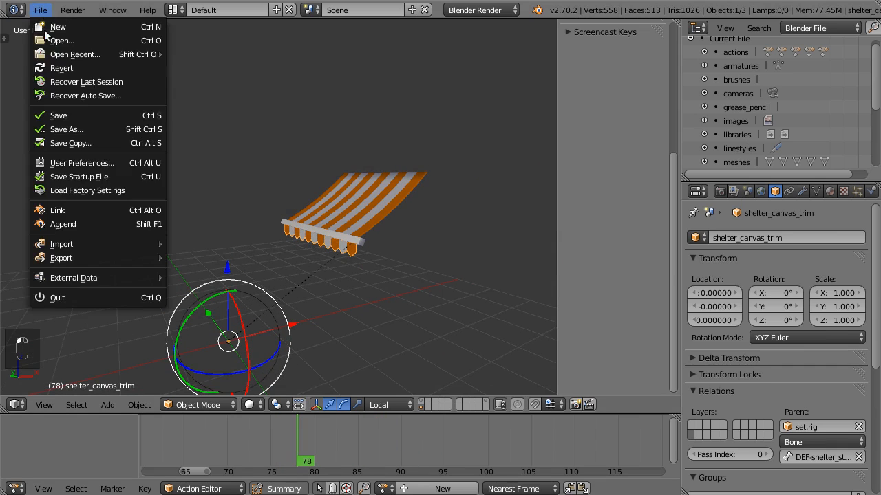
left_click(42, 10)
mouse_move(76, 54)
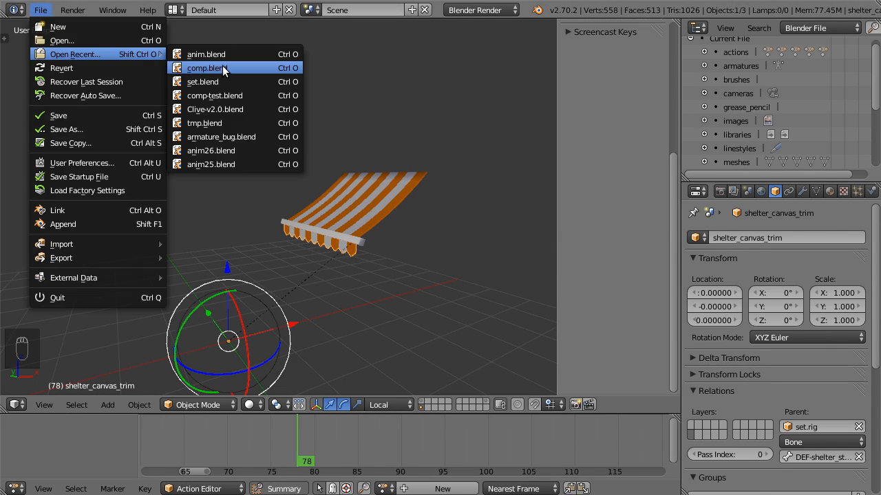
left_click(207, 68)
Step: Link the groups set, set.lights and set.bg from set.blend into the comp file
left_click(40, 11)
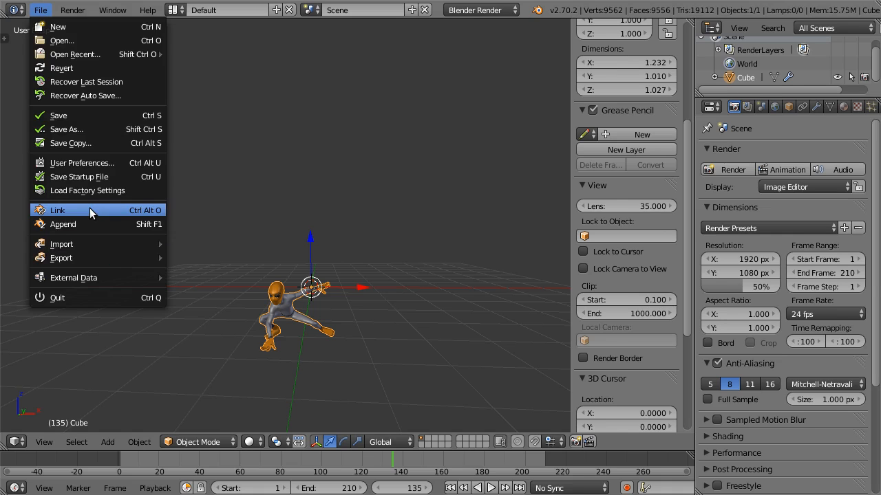
left_click(89, 210)
left_click(193, 62)
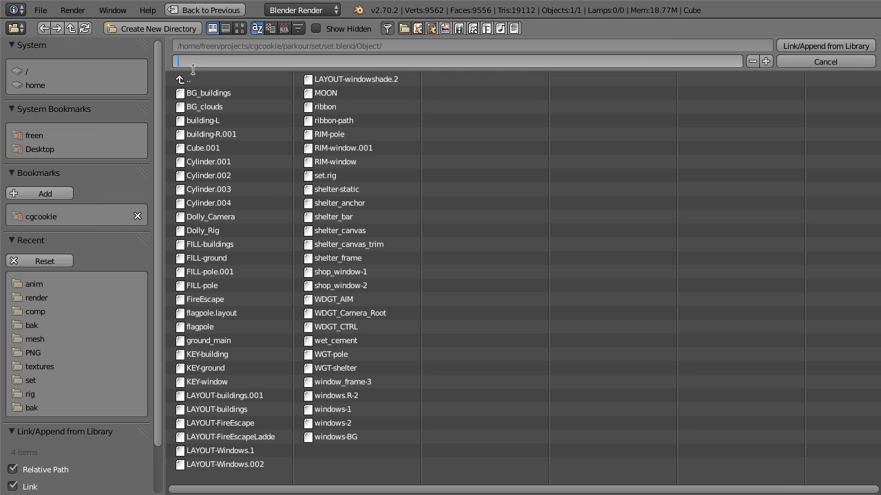
left_click(192, 77)
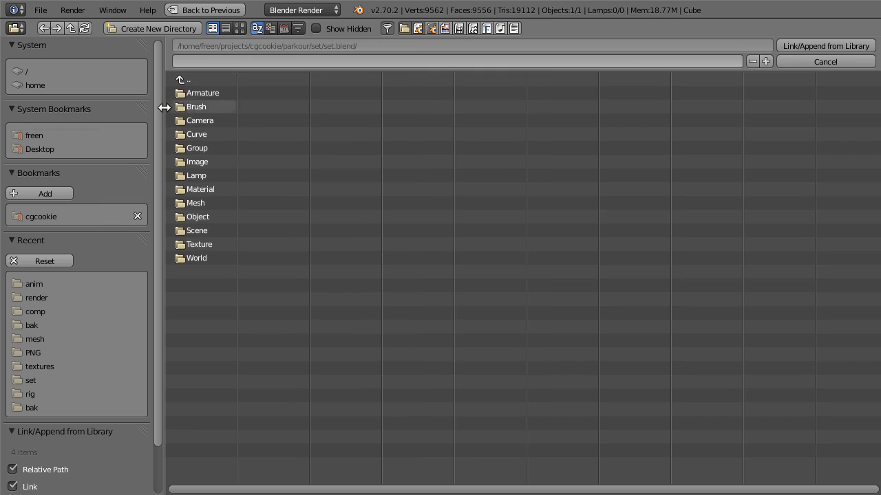
left_click(198, 149)
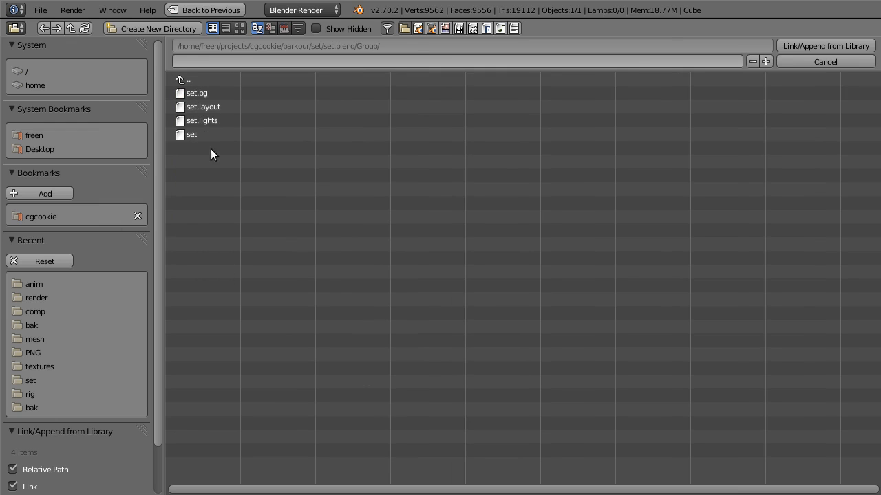
left_click(191, 133)
left_click(201, 121, "shift")
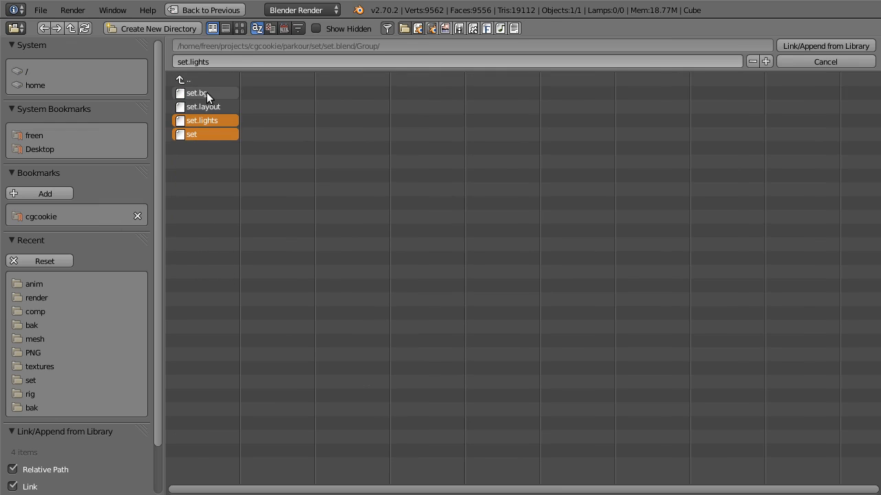
left_click(207, 93, "shift")
left_click(803, 47)
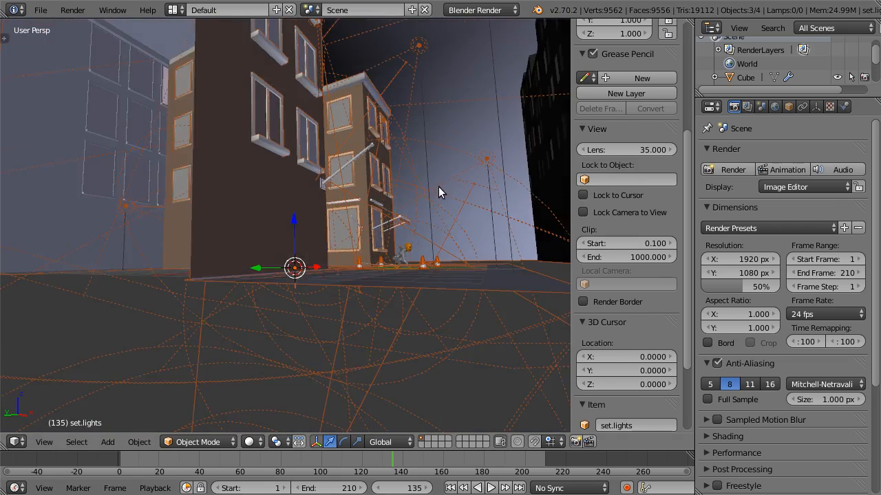
Step: Switch the display to wireframe and move the linked set group to layer 3
middle_click_drag(438, 186, 336, 210)
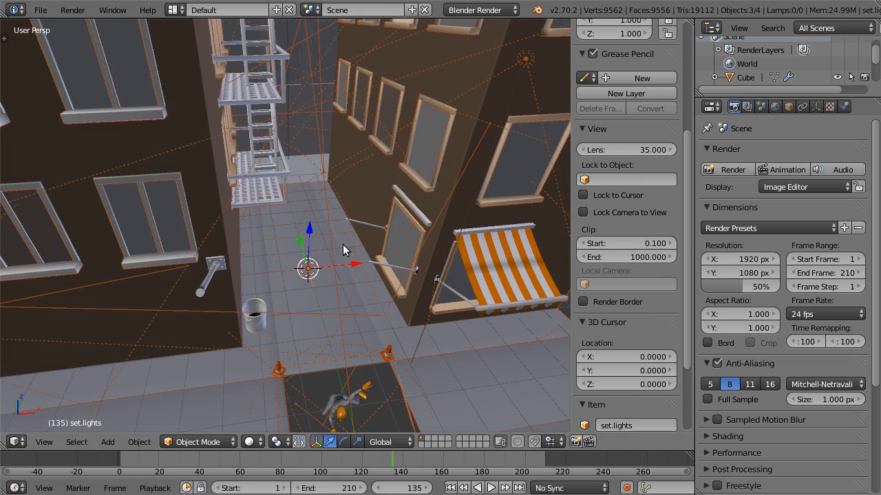
scroll(613, 157, "up", 6)
scroll(414, 283, "up", 6)
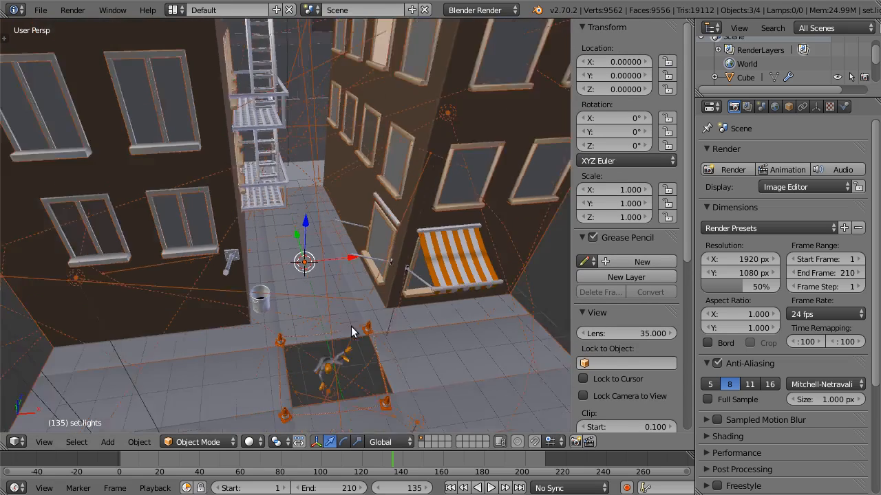
scroll(385, 272, "down", 6)
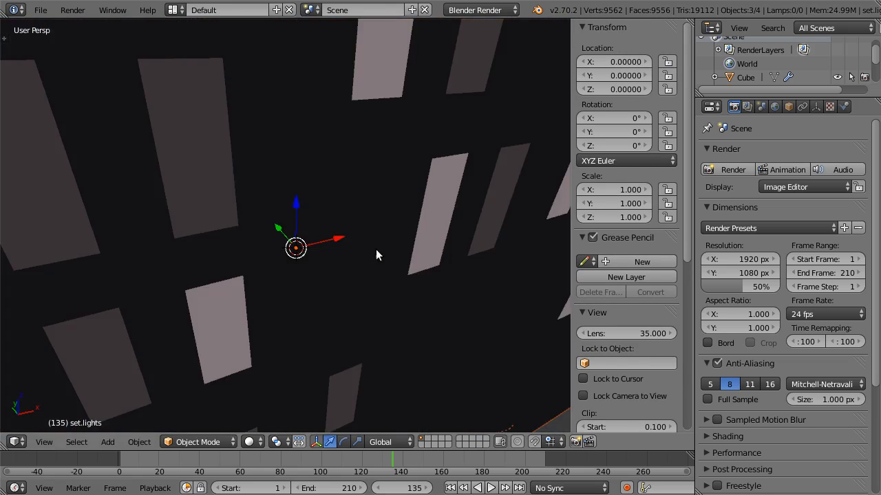
scroll(372, 249, "up", 3)
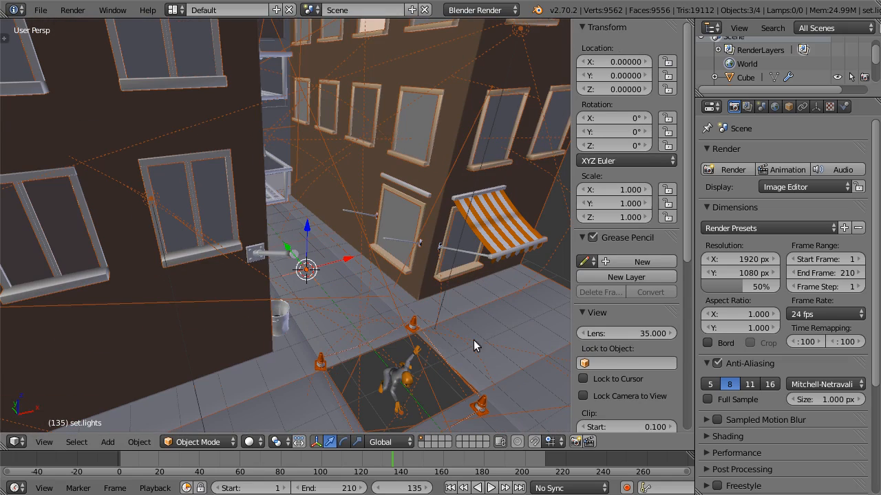
right_click(488, 339)
key("z")
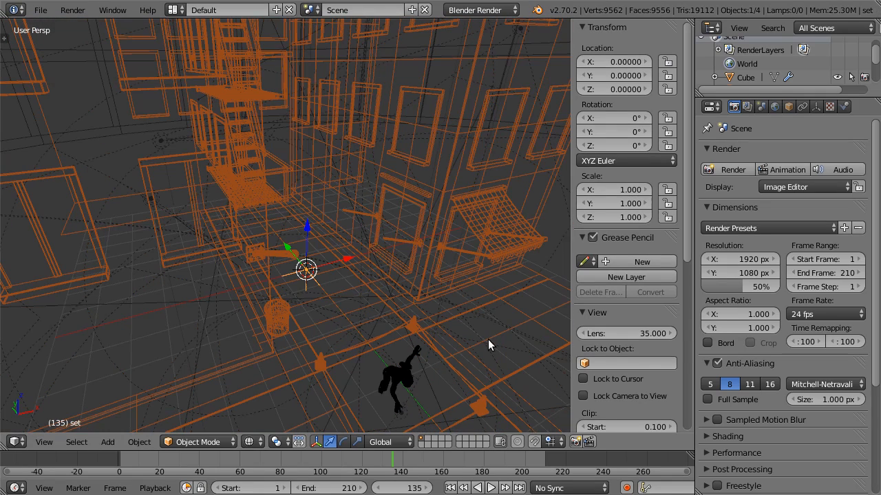
key("m")
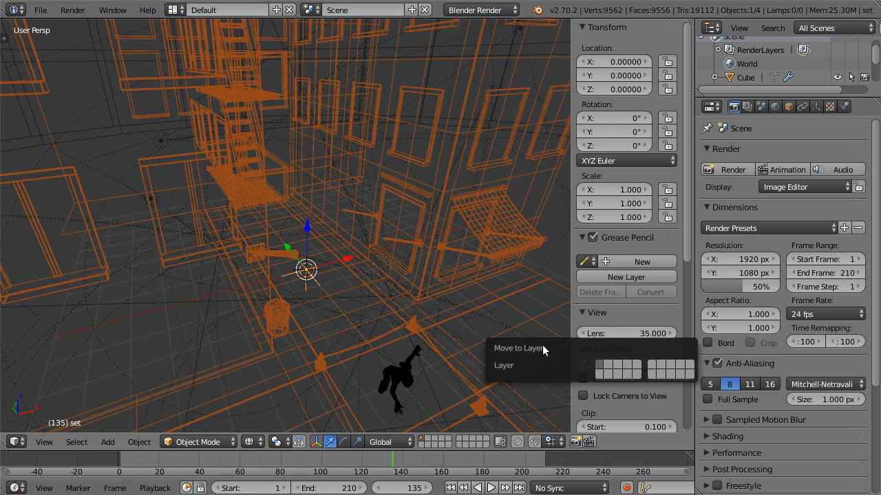
left_click(617, 366)
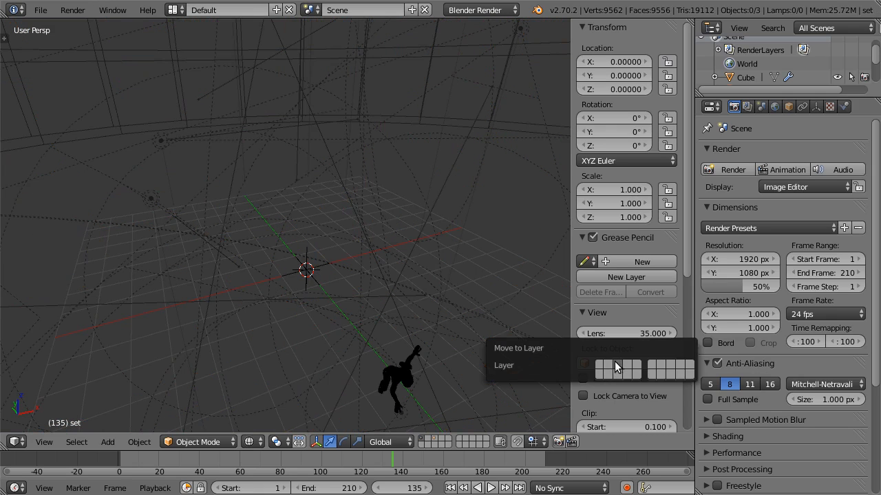
Step: Move the set.bg and set.lights groups off the first layer onto other layers
right_click(364, 112)
key("m")
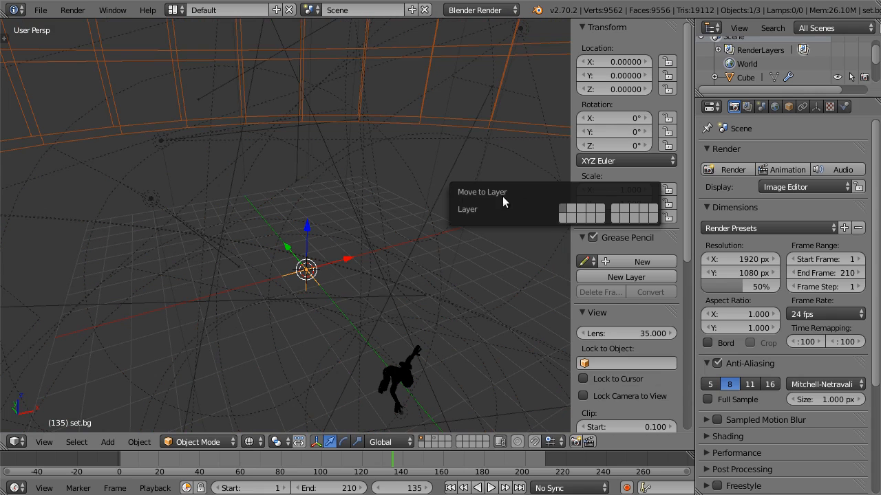
left_click(604, 211)
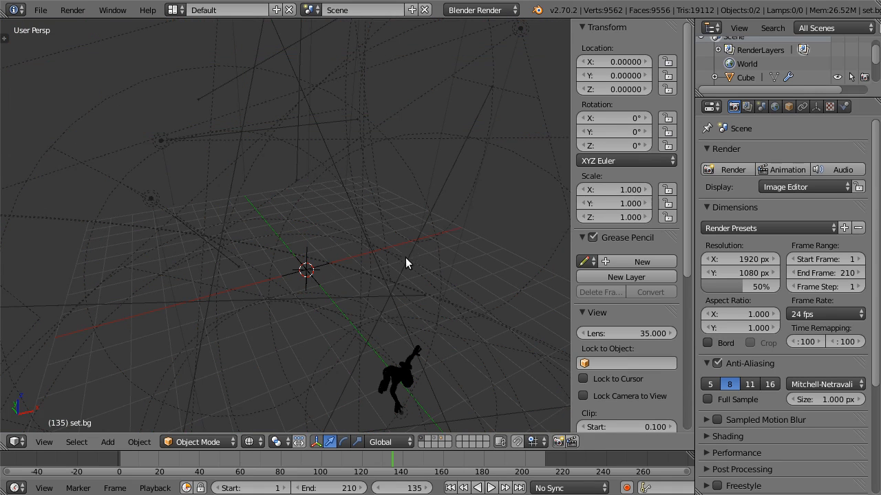
key("2")
key("m")
left_click(552, 285)
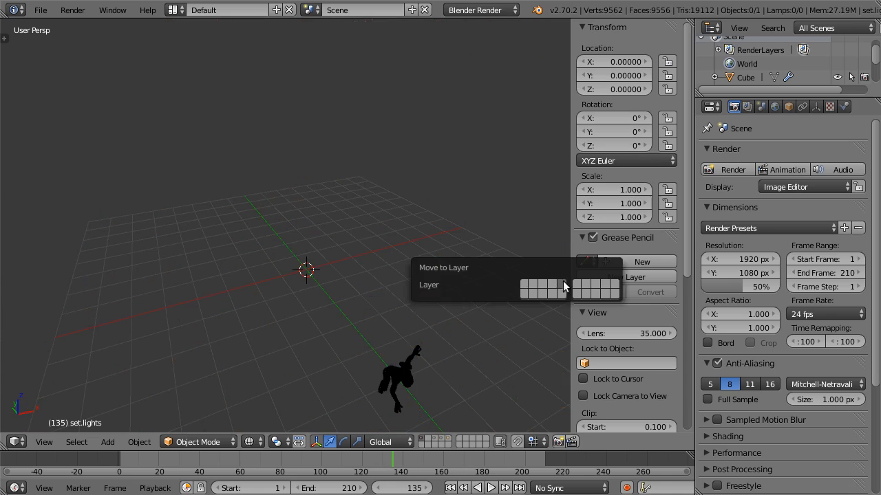
Step: On layer 2, link the objects shelter_canvas, shelter_canvas_trim, shelter_bar and wet_cement from set.blend
middle_click_drag(285, 187, 351, 349, "shift")
left_click(427, 439)
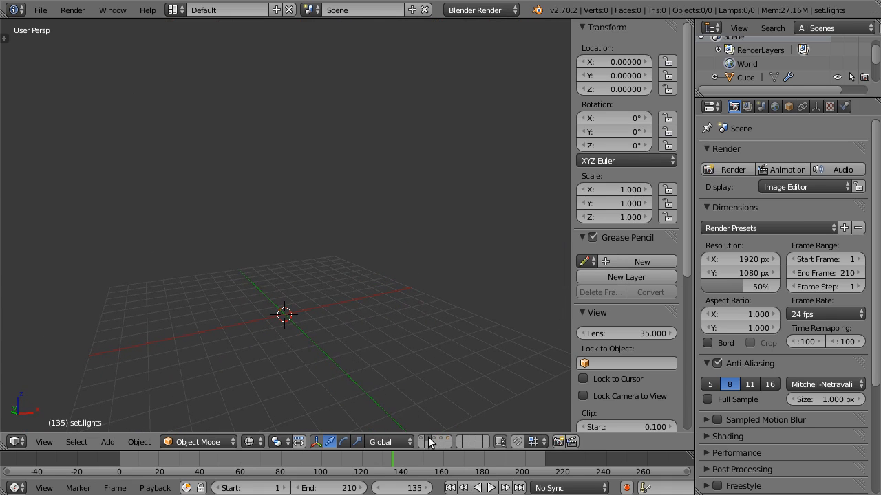
middle_click_drag(399, 399, 171, 97)
left_click(42, 11)
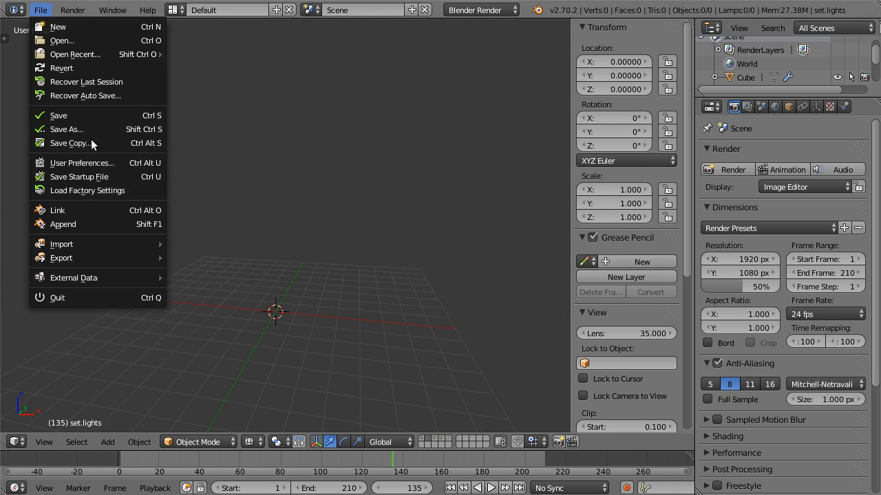
left_click(74, 209)
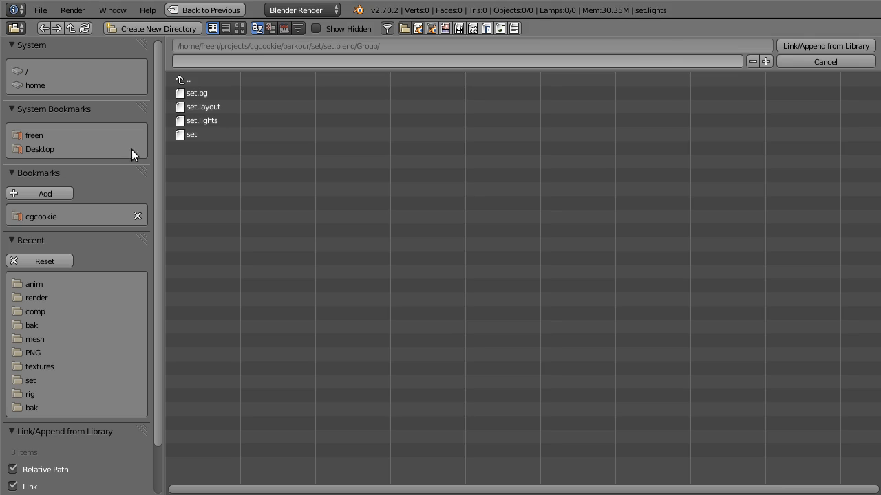
left_click(191, 78)
left_click(205, 218)
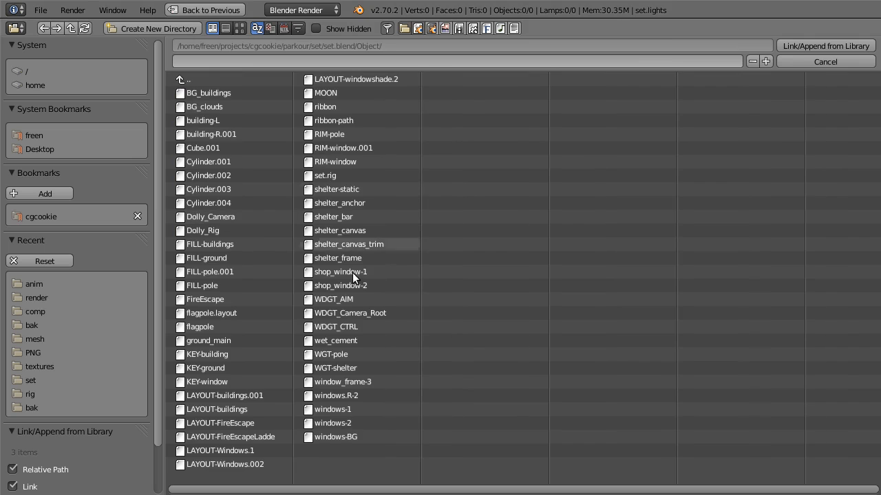
left_click(352, 233)
left_click(362, 245, "shift")
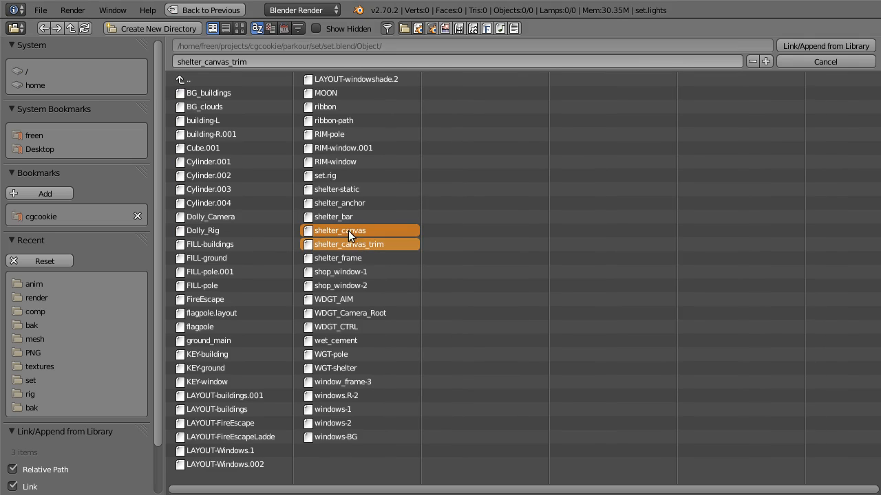
left_click(346, 216, "shift")
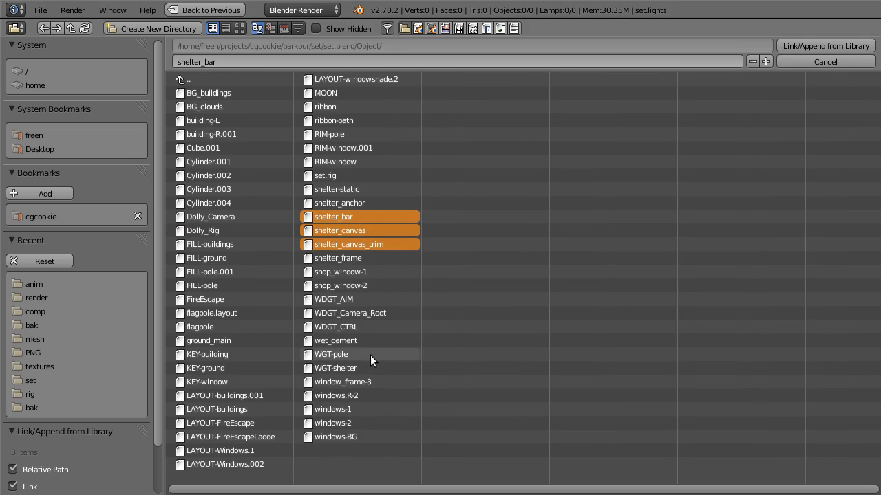
left_click(355, 340, "shift")
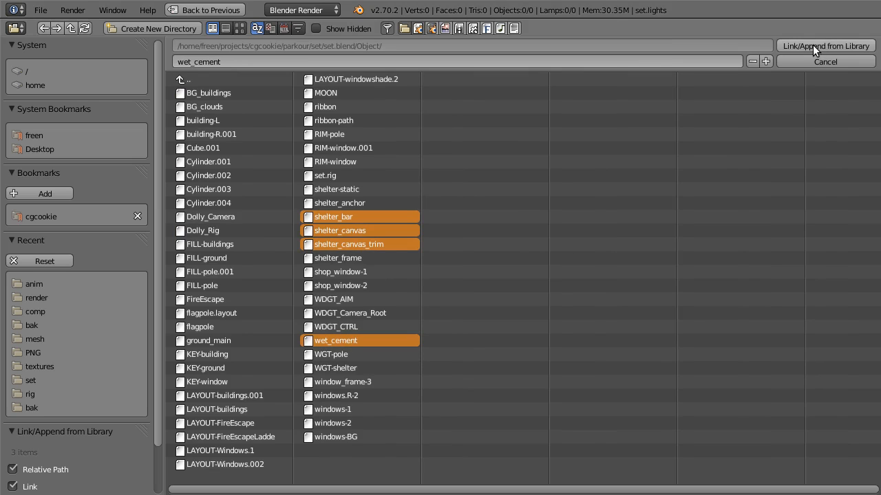
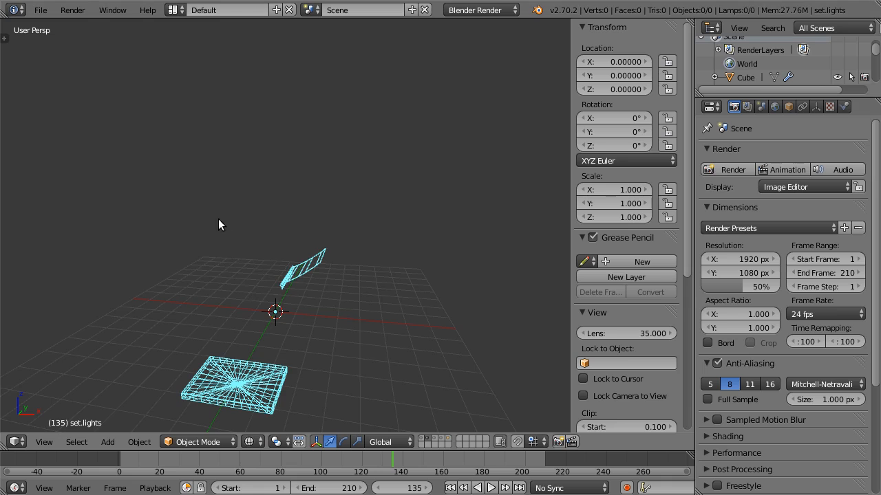
Step: Make the linked shelter_canvas object and its mesh data local
middle_click_drag(218, 219, 356, 219)
scroll(332, 272, "up", 4)
right_click(336, 212)
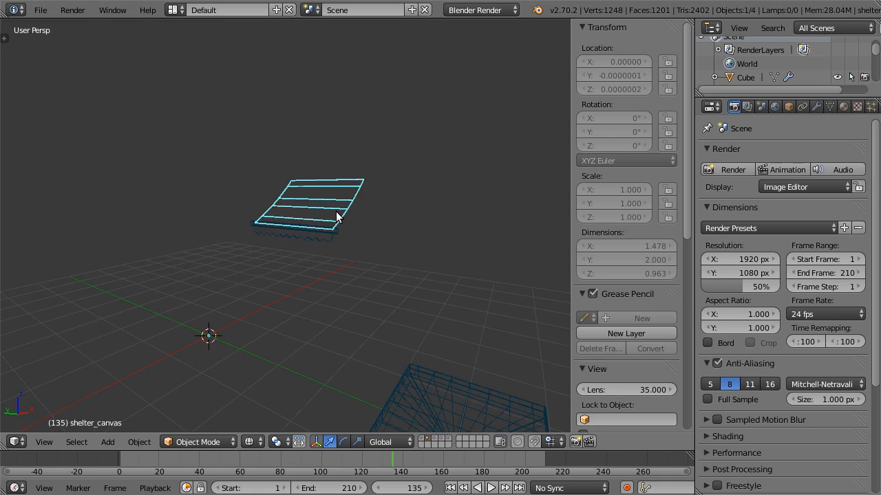
middle_click_drag(461, 193, 411, 114, "shift")
left_click(789, 106)
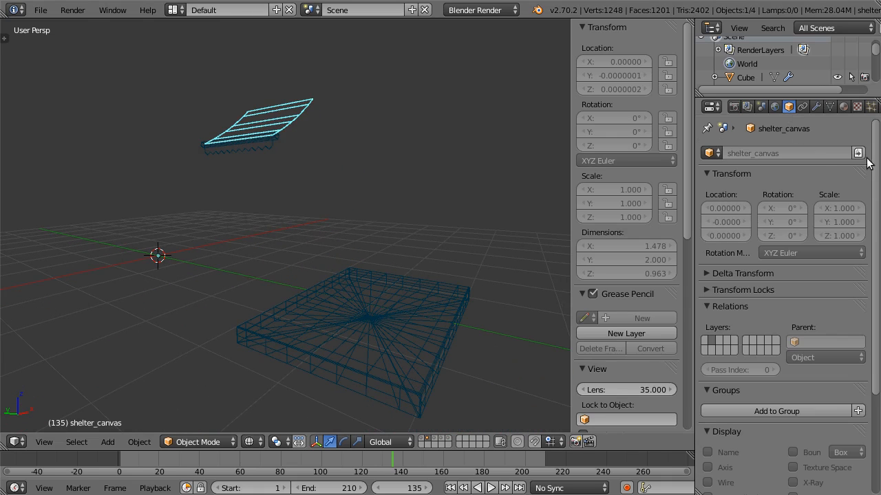
left_click(858, 154)
left_click(830, 107)
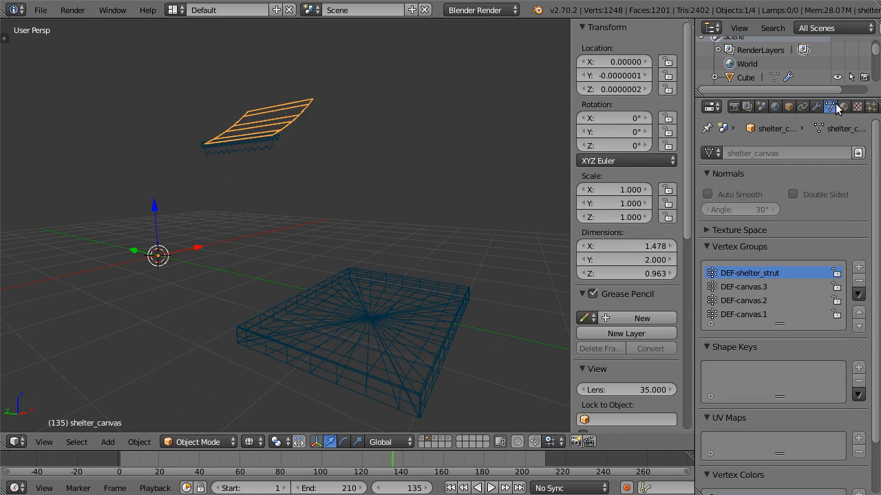
left_click(858, 155)
Step: Make the linked shelter_bar object and its mesh data local
middle_click_drag(262, 186, 199, 191)
middle_click_drag(250, 108, 241, 164)
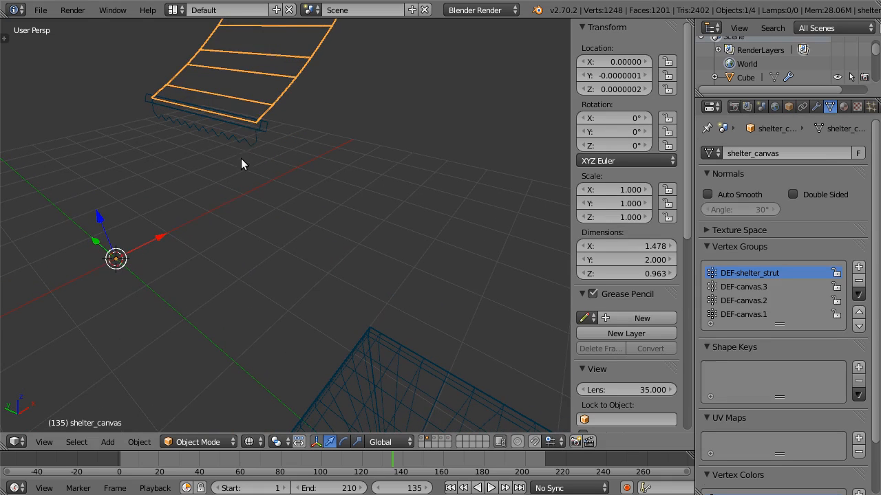
right_click(241, 128)
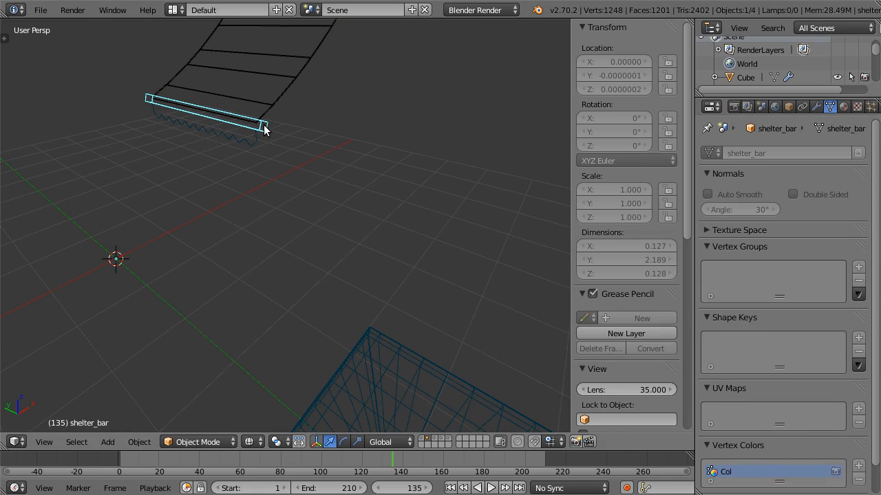
left_click(788, 107)
left_click(830, 107)
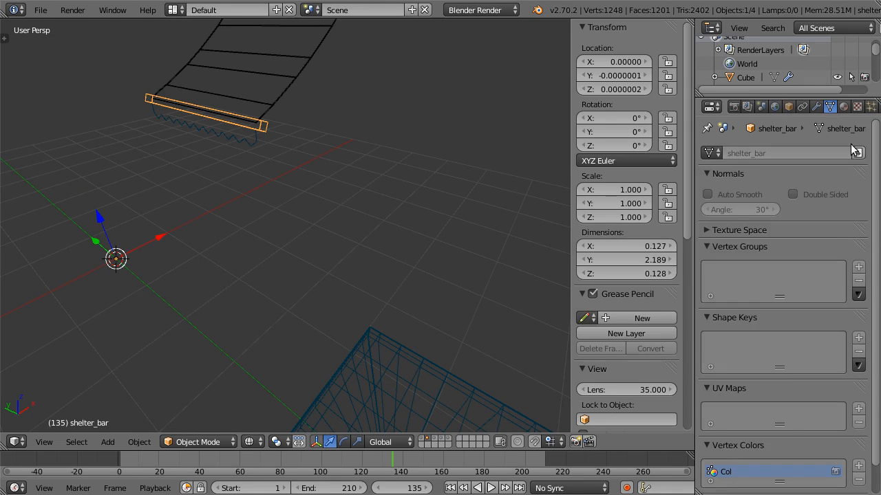
Step: Make the linked shelter_canvas_trim object and its mesh data local
right_click(254, 139)
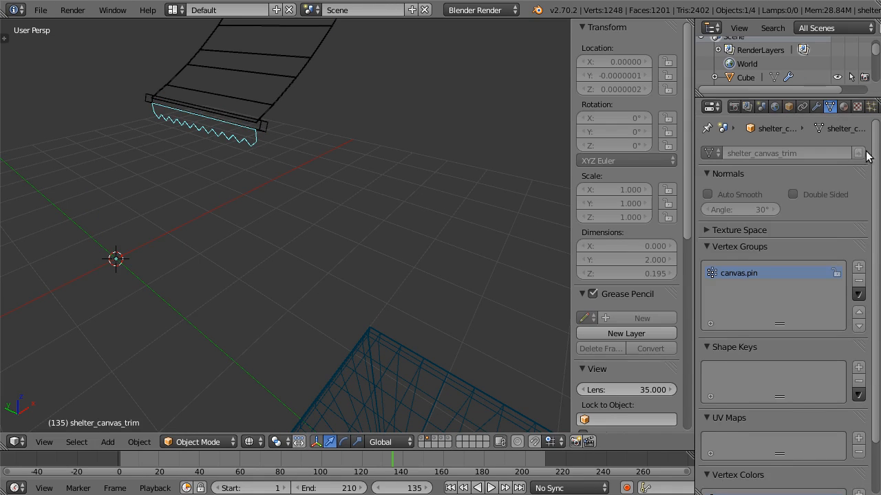
left_click(788, 107)
left_click(858, 153)
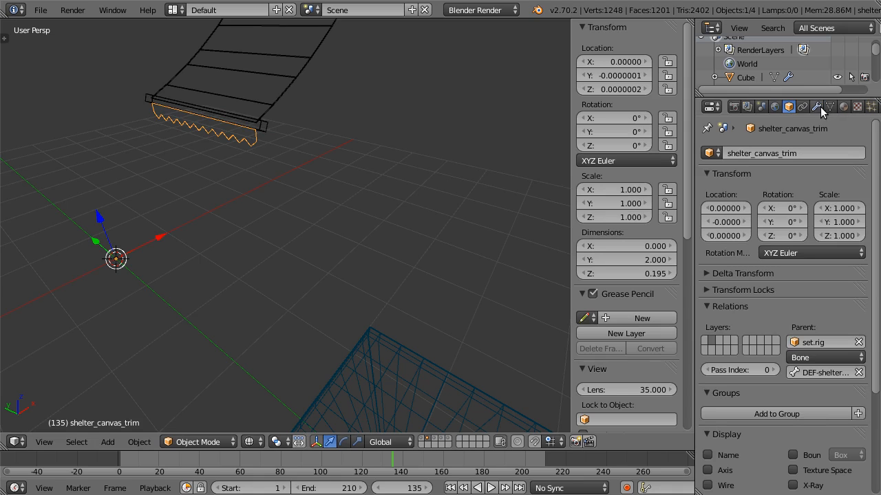
left_click(831, 108)
left_click(858, 153)
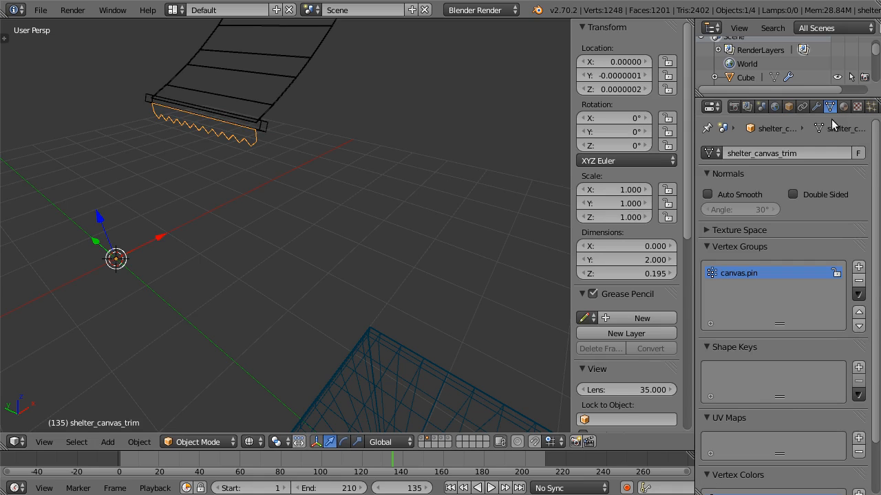
Step: Make the linked wet_cement object and its mesh data local
left_click(843, 107)
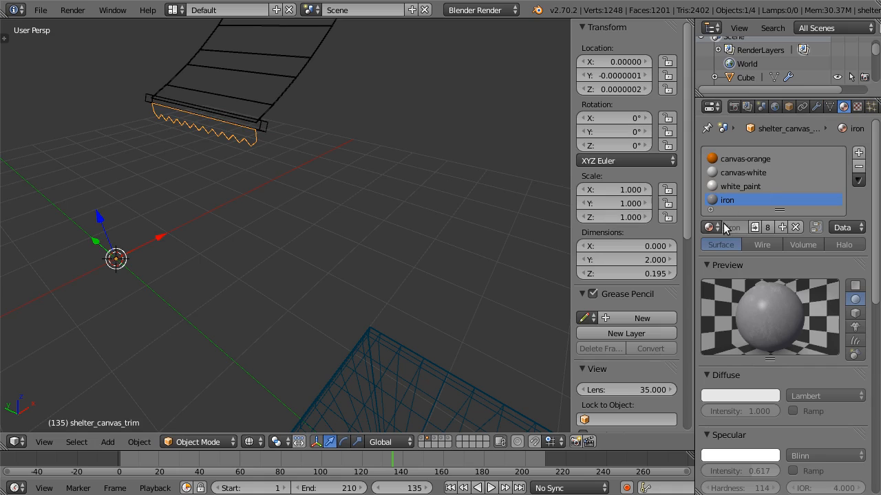
left_click(788, 106)
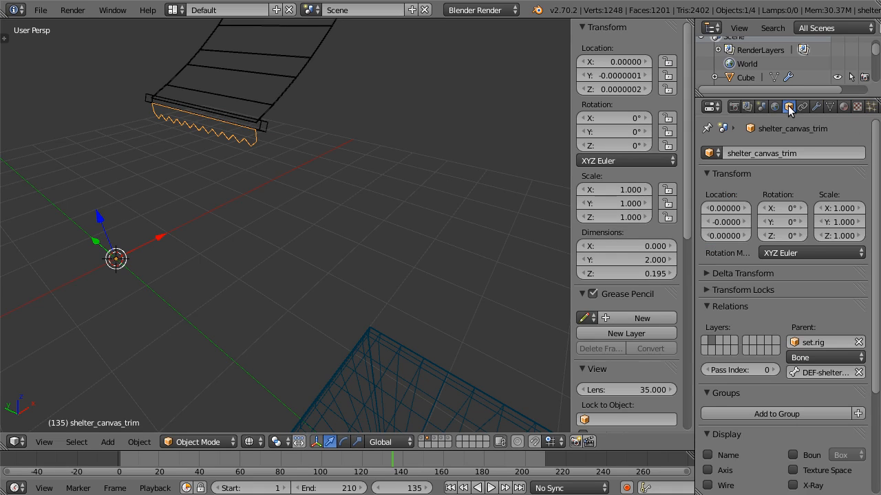
middle_click_drag(148, 341, 721, 196)
right_click(383, 366)
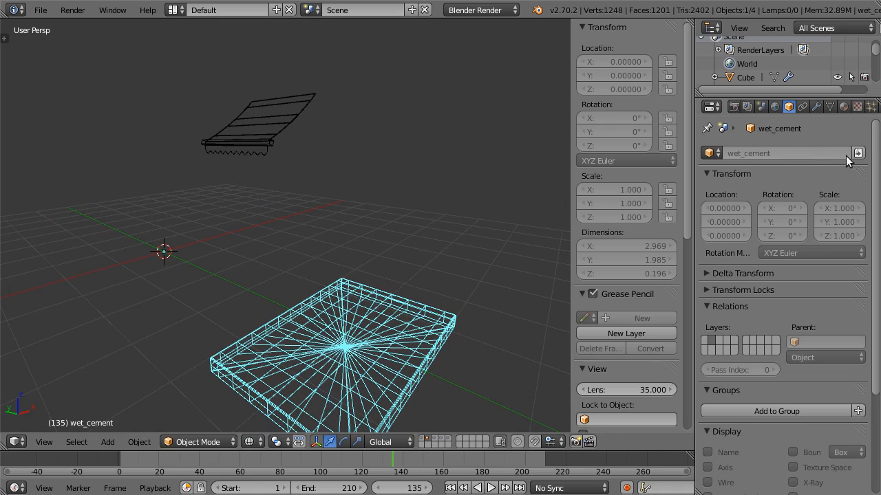
left_click(830, 107)
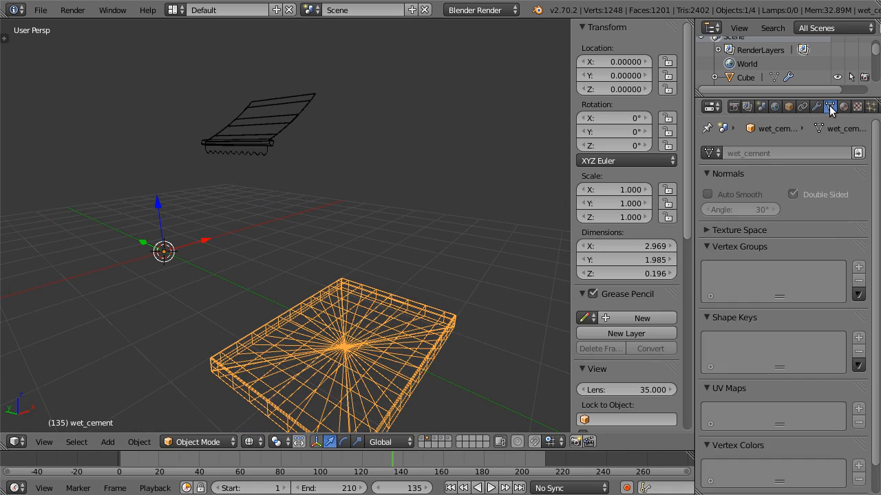
middle_click_drag(516, 141, 276, 159)
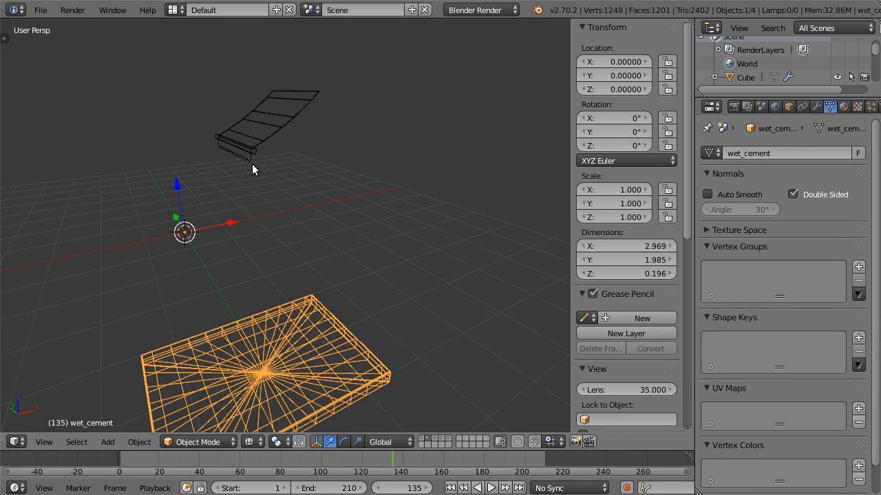
Step: Clear the bone name and the set.rig parent from the shelter_bar object
right_click(252, 164)
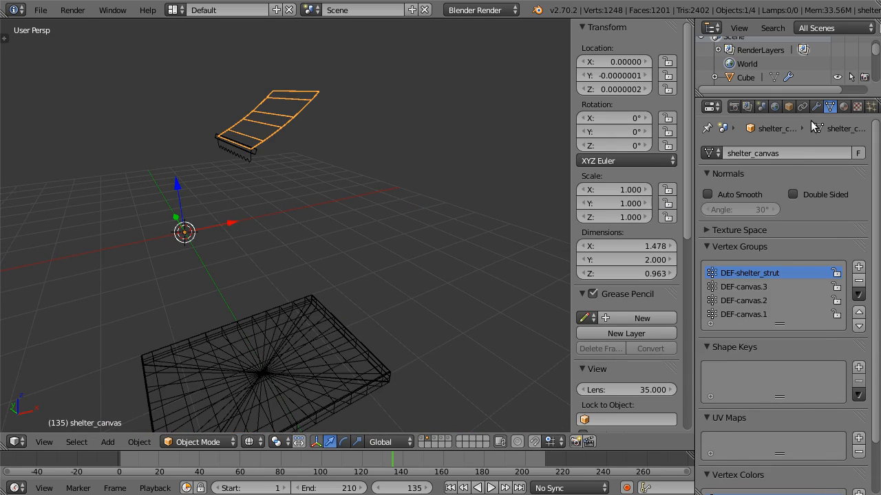
left_click(789, 107)
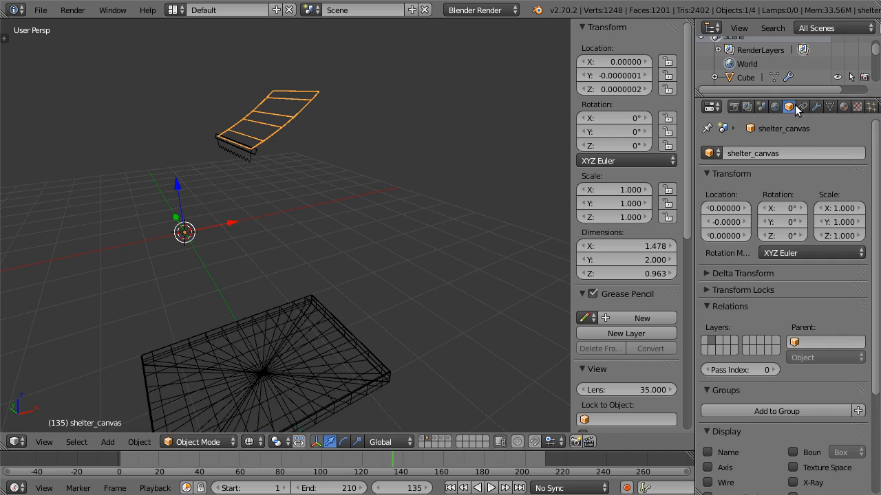
right_click(253, 153)
left_click(859, 372)
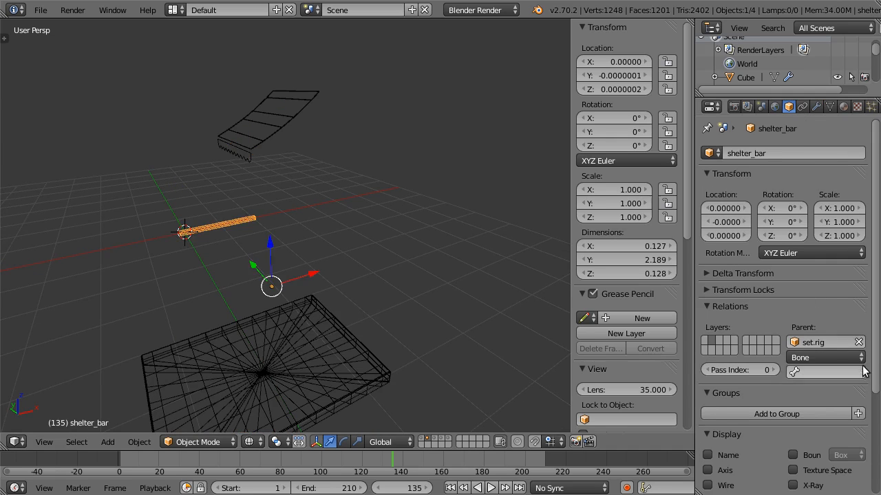
left_click(859, 342)
Step: Clear the bone name and the set.rig parent from shelter_canvas_trim, and check wet_cement for a parent
right_click(242, 157)
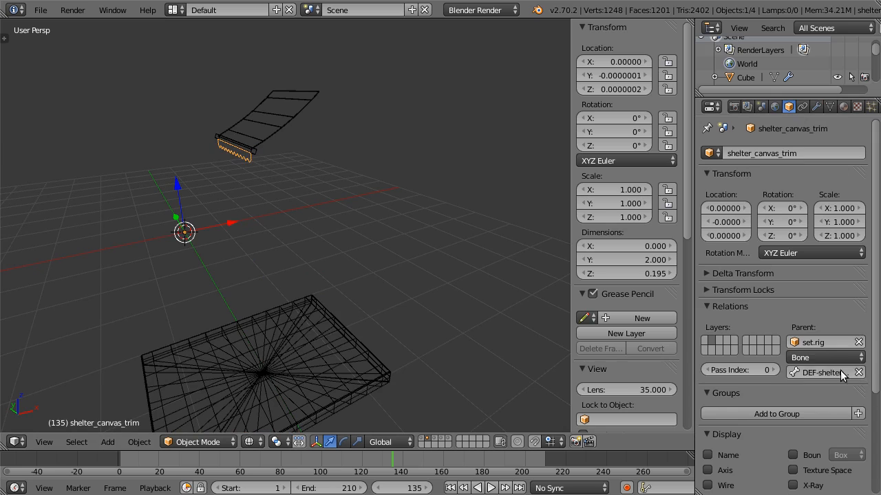
left_click(859, 373)
left_click(858, 342)
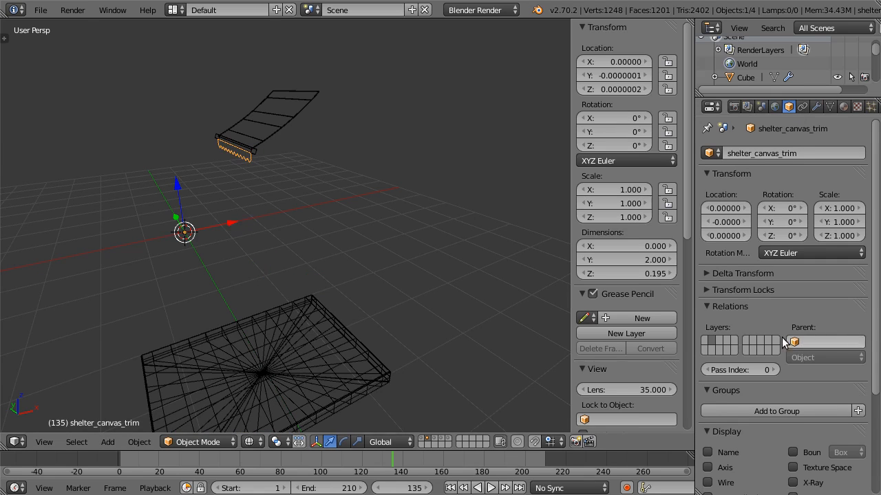
right_click(320, 373)
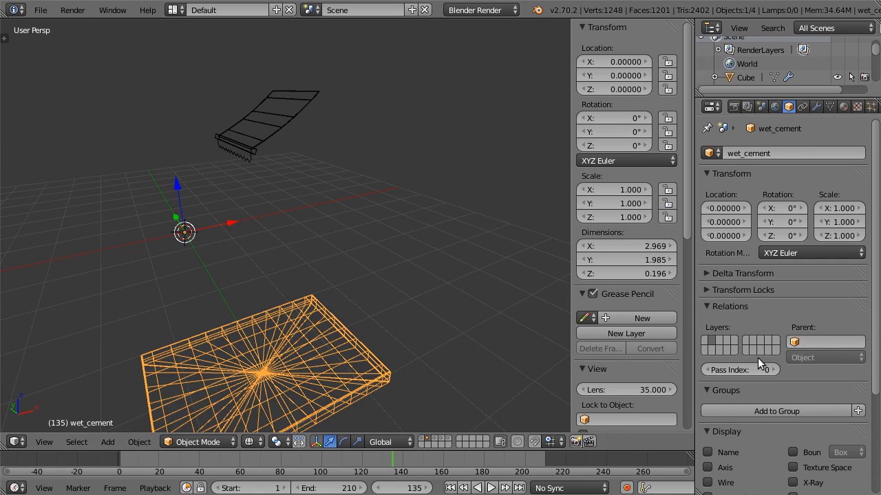
Step: Replace shelter_canvas's Armature modifier with a Mesh Cache modifier that reads shelter_canvas.mdd from the anim folder
right_click(254, 155)
right_click(256, 147)
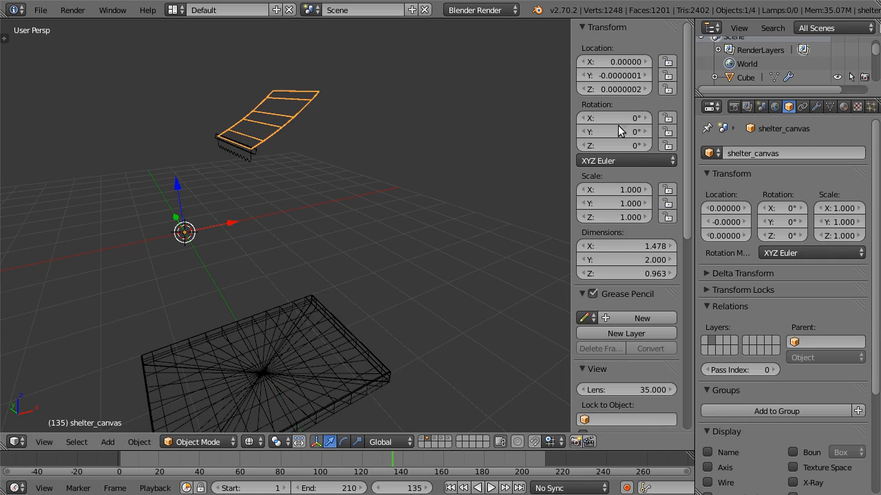
left_click(819, 106)
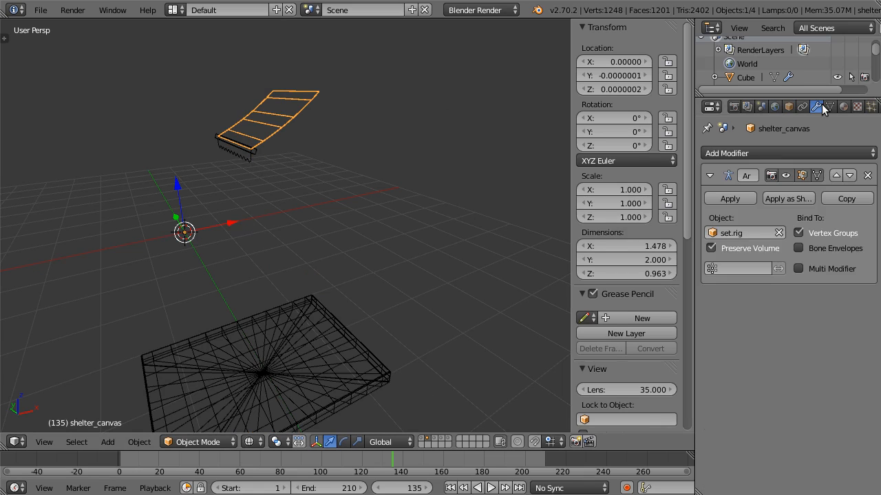
left_click(867, 174)
left_click(747, 153)
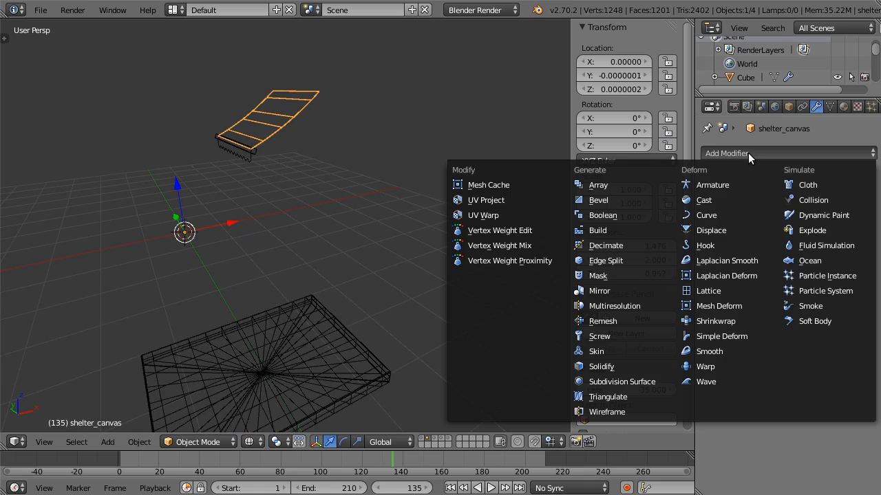
left_click(489, 186)
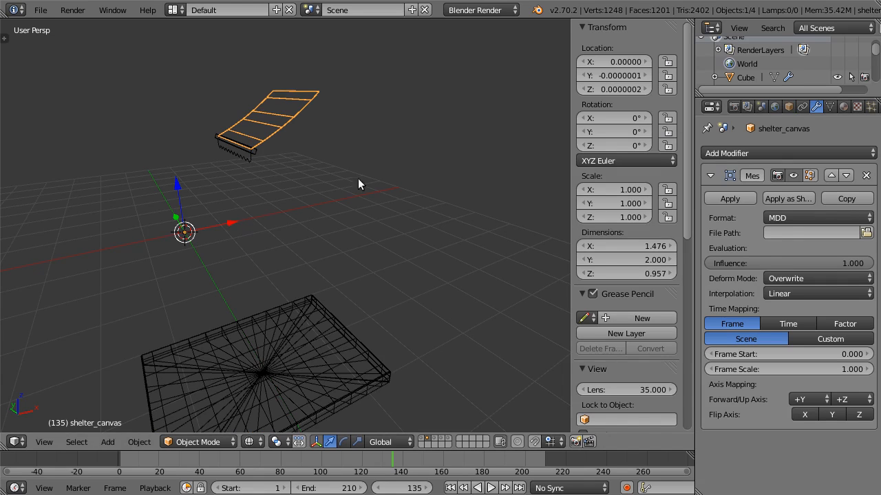
left_click(865, 234)
left_click(184, 77)
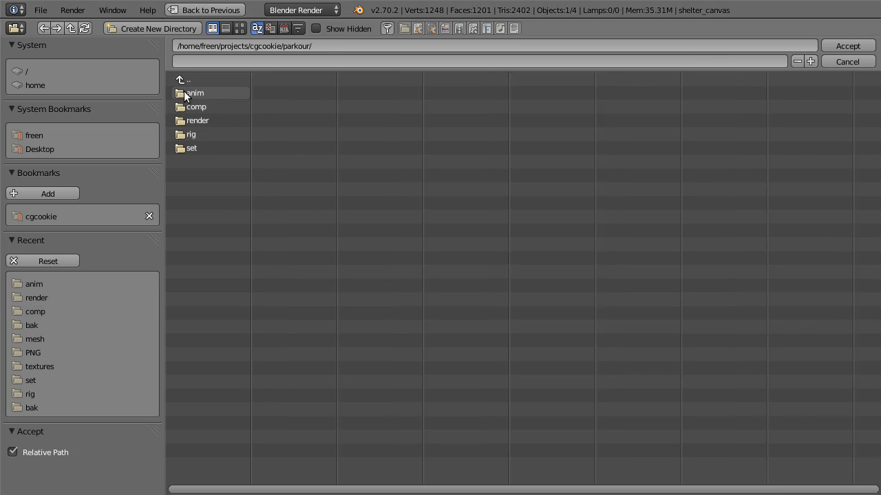
left_click(191, 91)
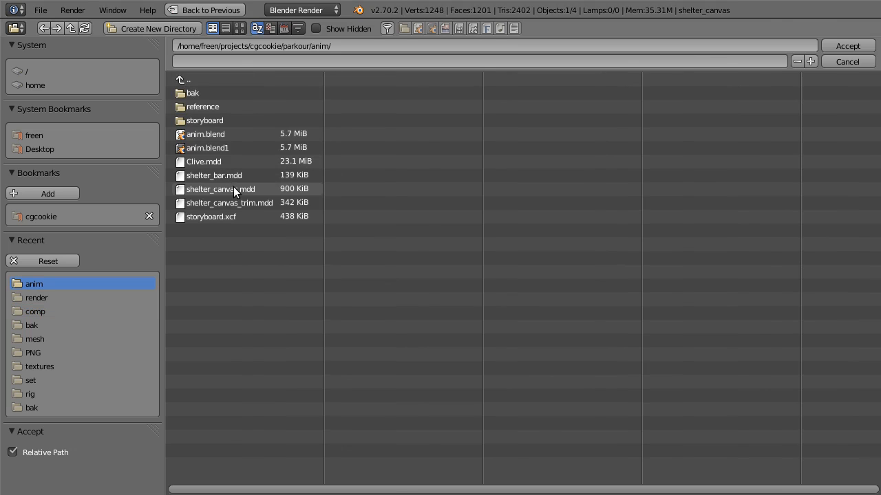
double_click(233, 188)
Step: Add a Mesh Cache modifier to shelter_bar and load shelter_bar.mdd from the anim folder
right_click(255, 151)
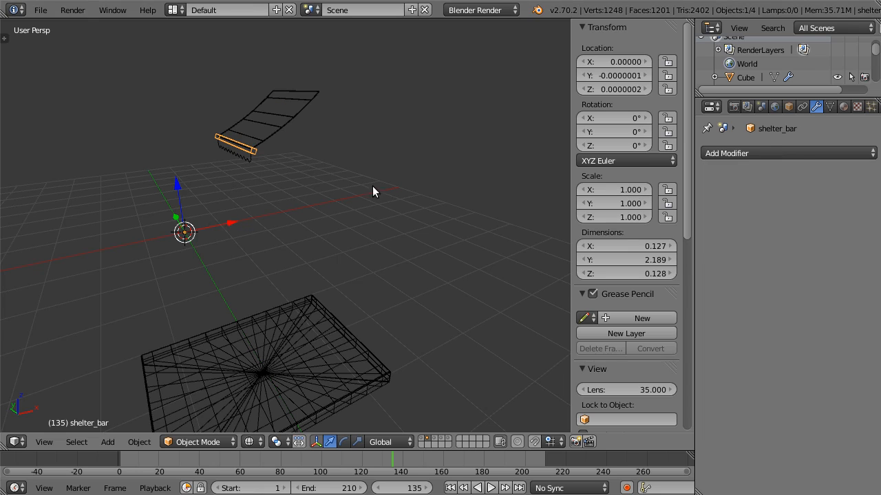
left_click(809, 154)
left_click(467, 186)
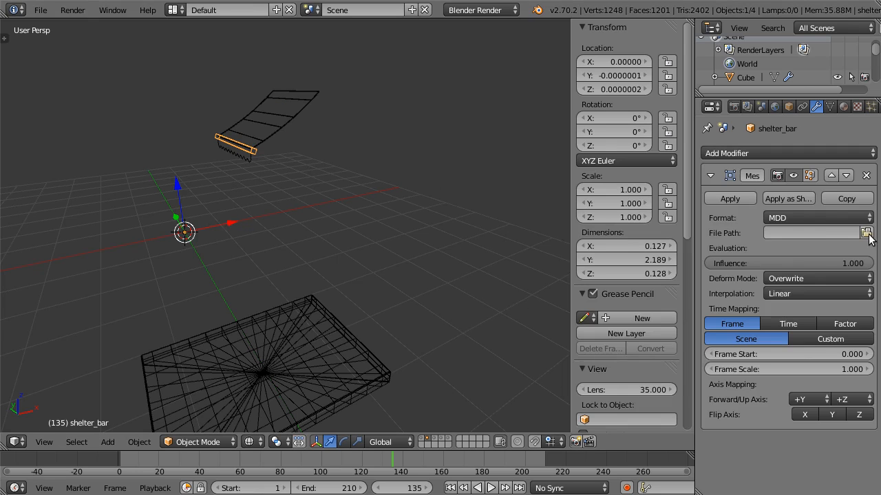
left_click(865, 235)
left_click(199, 81)
left_click(189, 94)
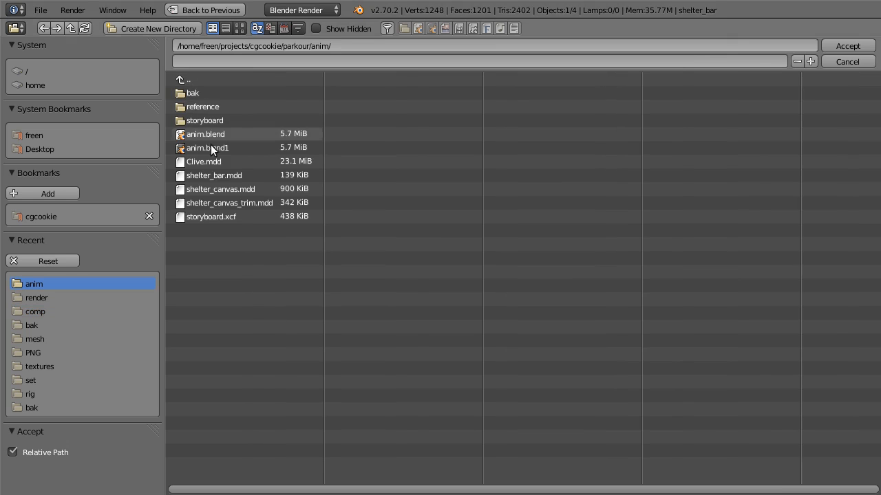
double_click(236, 176)
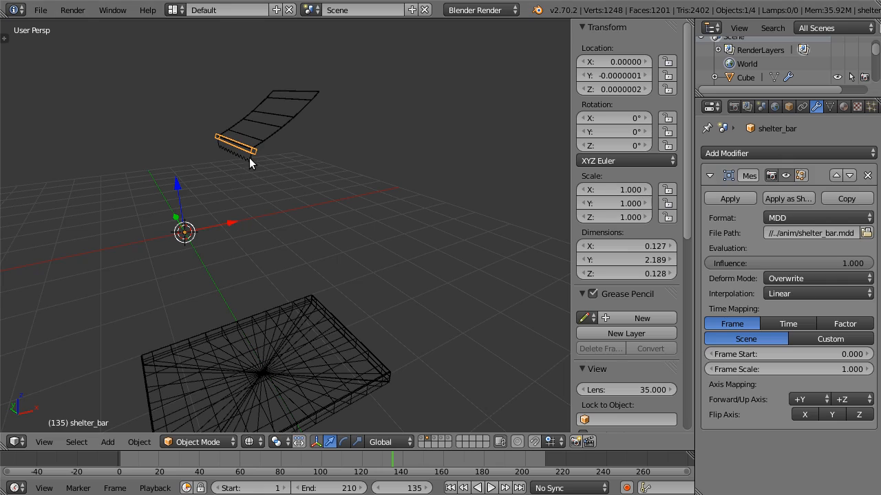
Step: Add a Mesh Cache modifier to shelter_canvas_trim and load shelter_canvas_trim.mdd from the anim folder
right_click(250, 159)
left_click(733, 153)
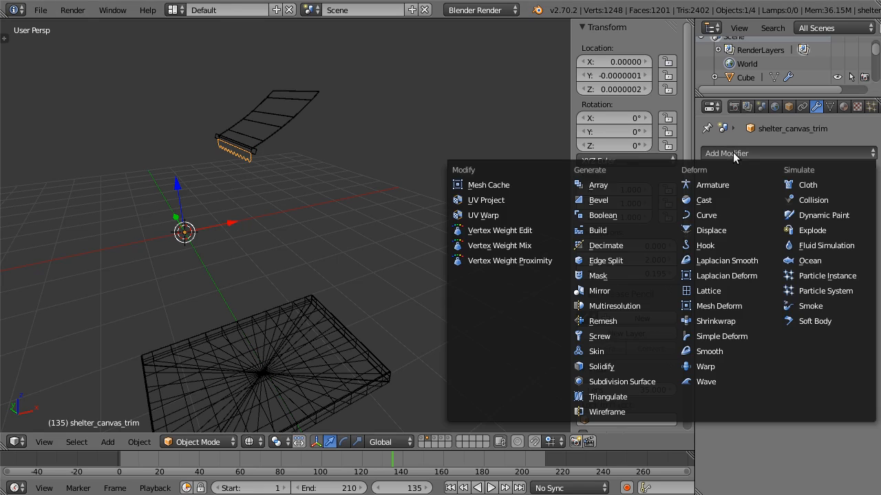
left_click(474, 186)
left_click(867, 234)
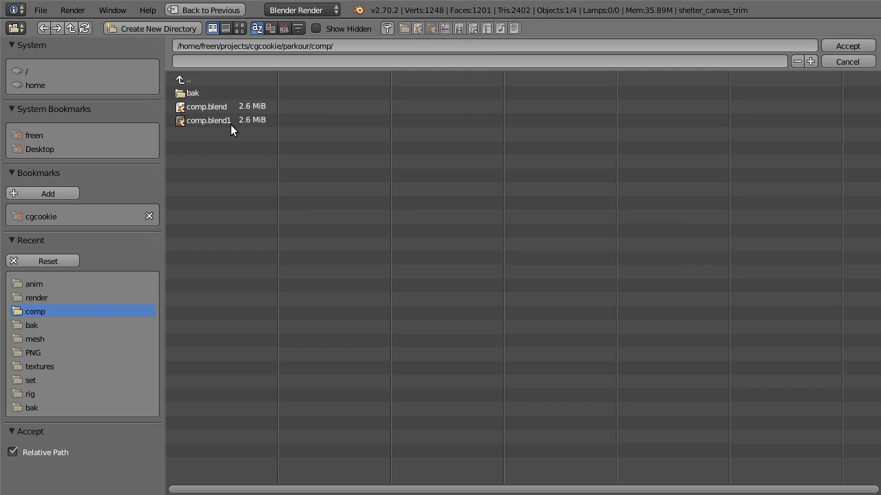
left_click(207, 79)
left_click(200, 93)
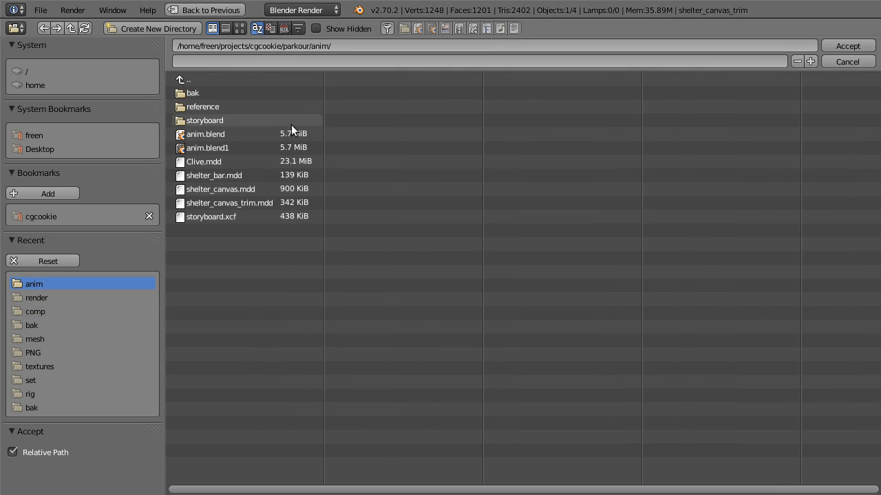
double_click(249, 203)
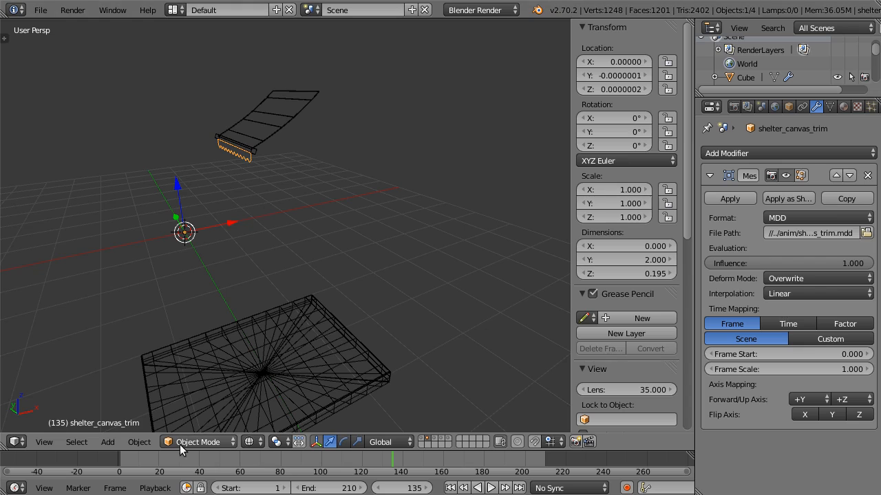
Step: Scrub the timeline to check the cached awning motion, also displaying layer 3 with the set, and stop at frame 66
left_click_drag(229, 468, 298, 472)
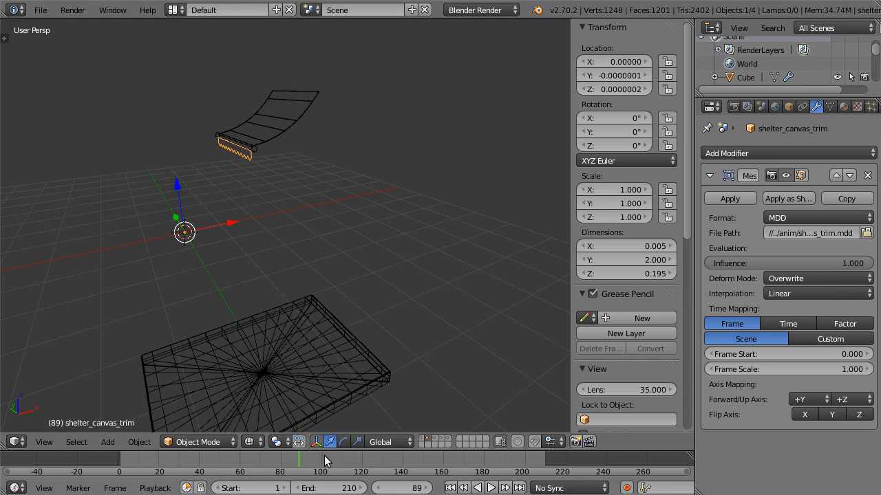
left_click(435, 439, "shift")
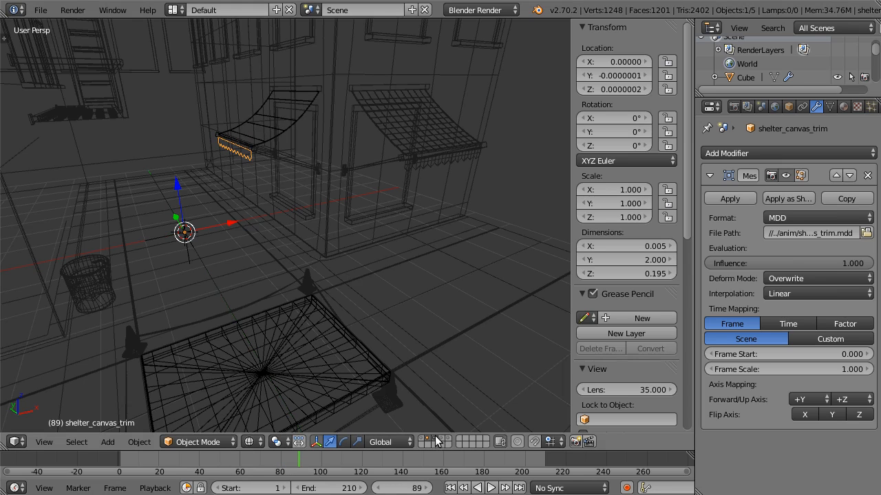
mouse_move(238, 460)
left_mouse_down()
mouse_move(321, 472)
mouse_move(253, 463)
left_mouse_up()
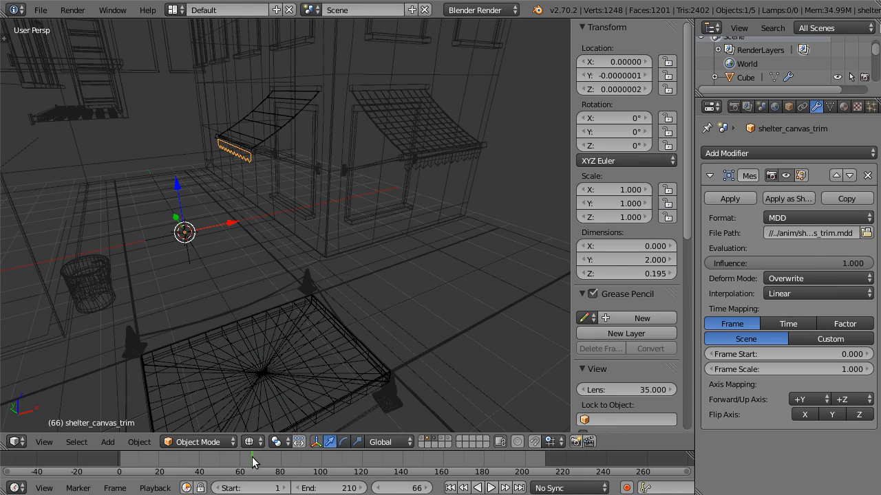
Step: Make a proxy of set.rig from the linked set group and try out its bone controls in Pose Mode
right_click(383, 168)
key("ctrl+alt+p")
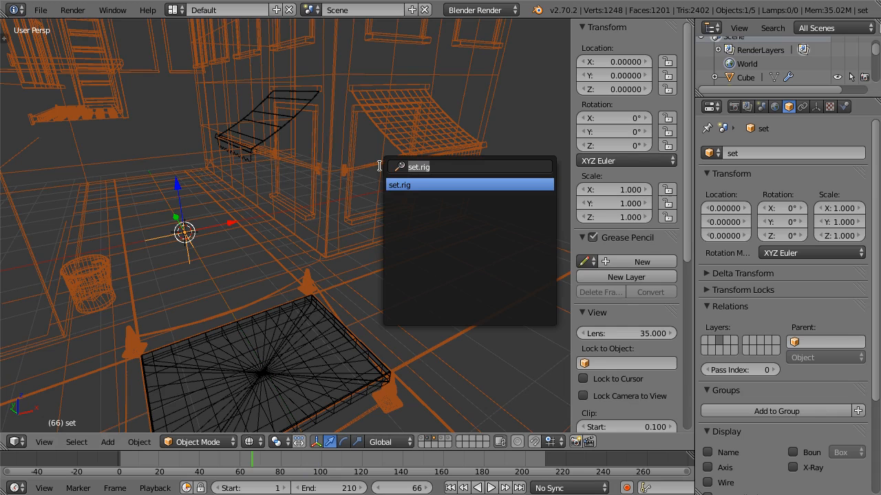
key("Return")
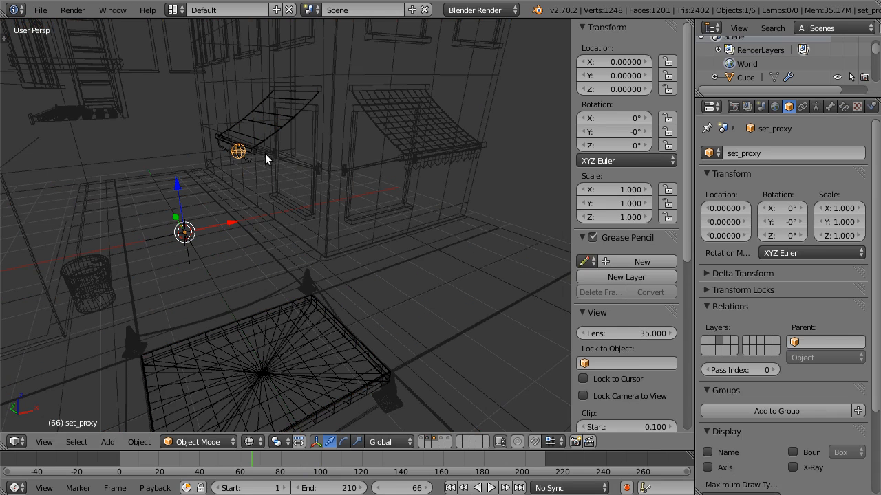
key("ctrl+Tab")
right_click(236, 157)
key("ctrl+Tab")
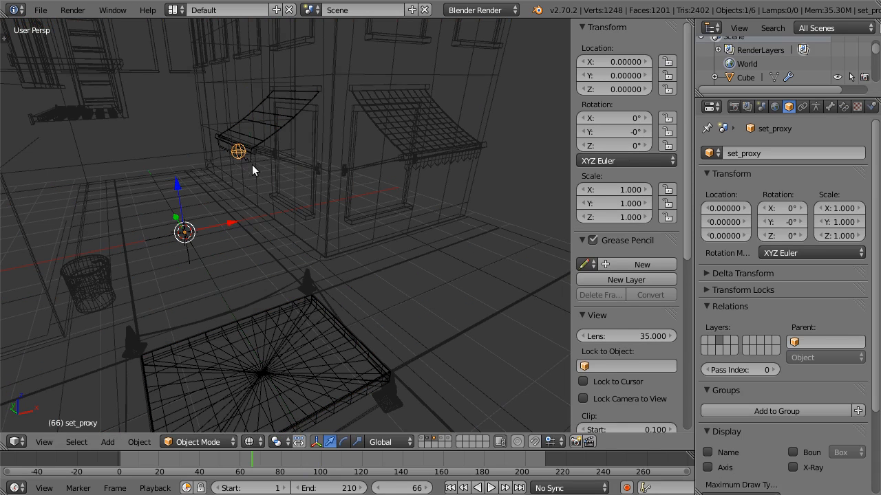
scroll(309, 259, "down", 5)
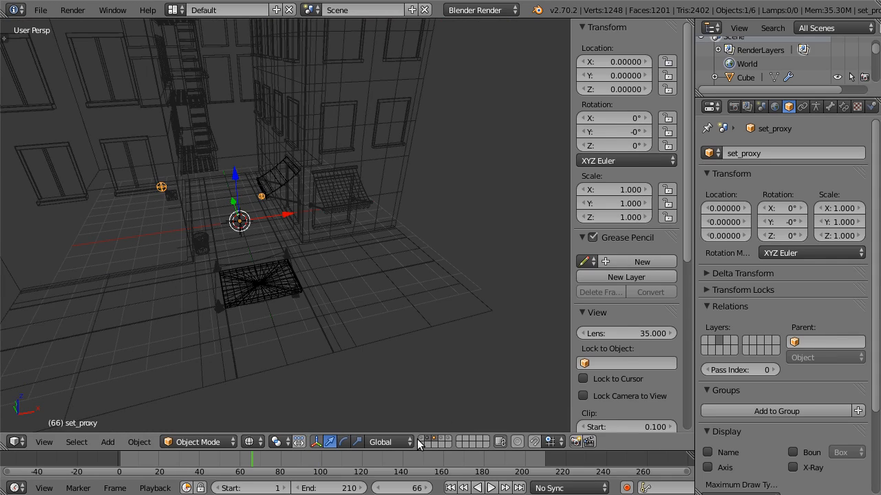
Step: Display only layer 1, add a dolly camera rig there and put it in Pose Mode
left_click(419, 438)
key("shift+a")
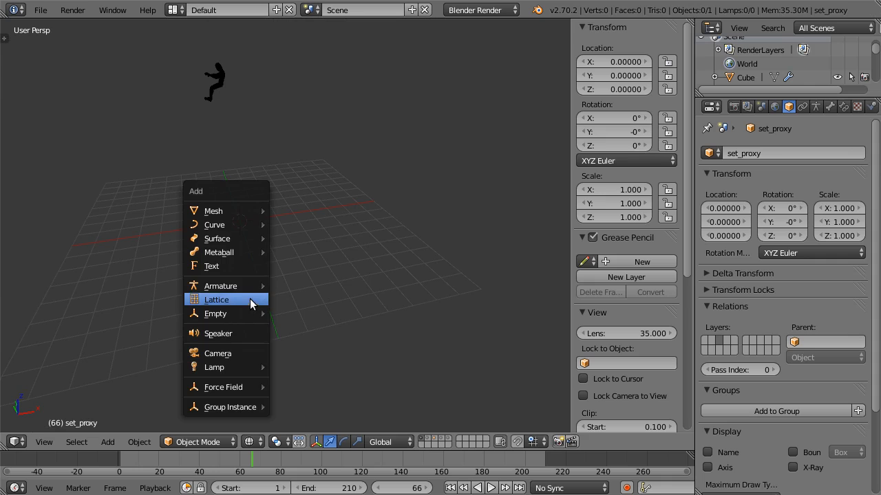
mouse_move(252, 286)
left_click(319, 314)
middle_click_drag(275, 262, 320, 207)
key("ctrl+Tab")
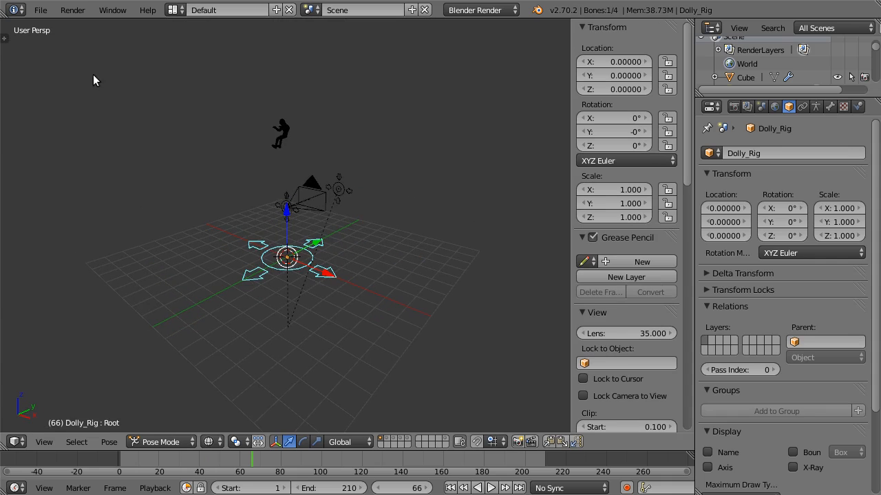
left_click(41, 10)
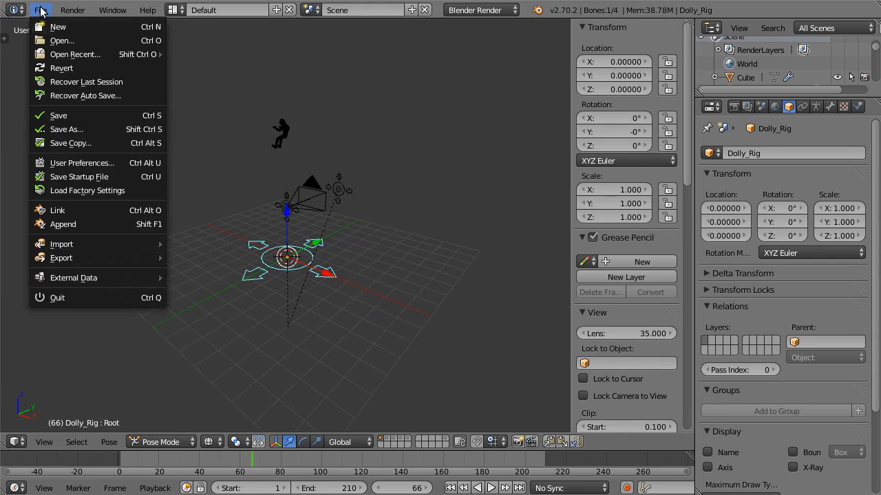
Step: Link the actions Dolly_RigAction and set.layout_proxyAction from anim.blend in the project's anim folder
left_click(101, 209)
left_click(217, 77)
left_click(216, 77)
left_click(216, 77)
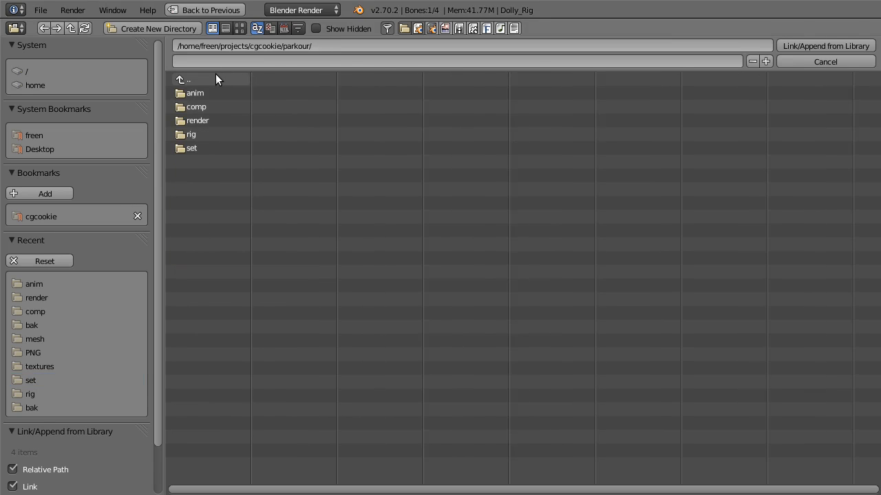
left_click(200, 93)
left_click(207, 133)
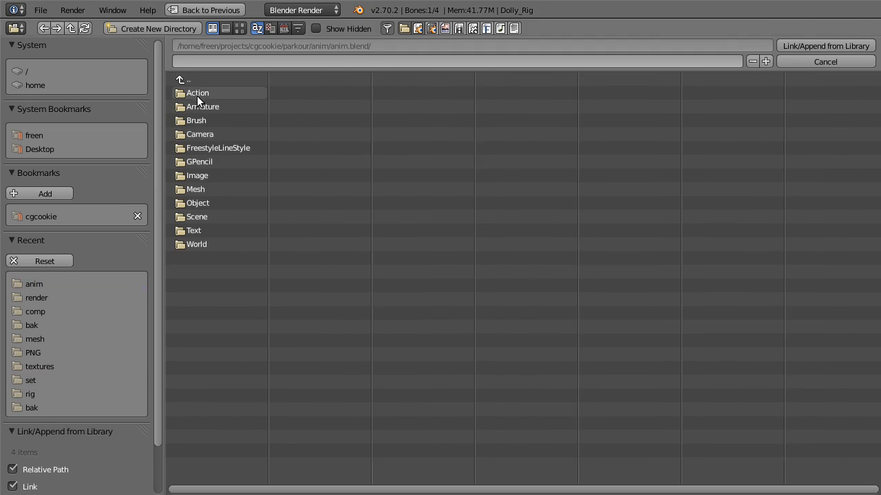
left_click(198, 94)
left_click(239, 163)
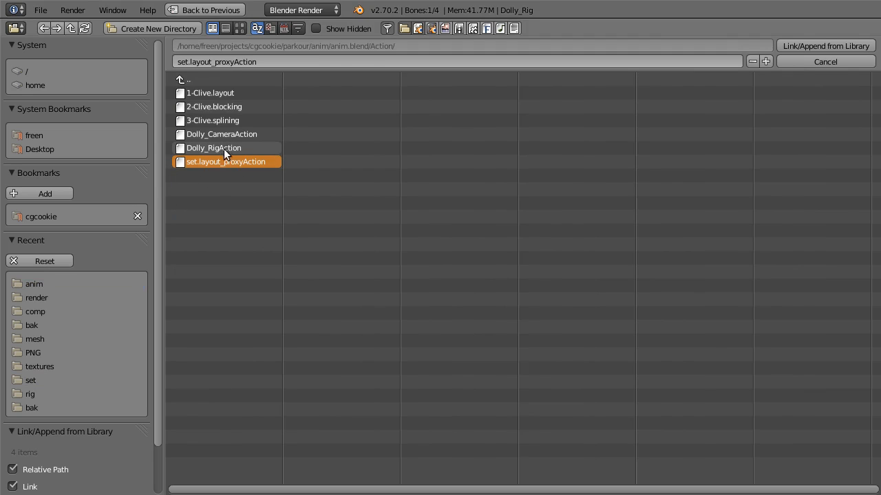
left_click(227, 149, "shift")
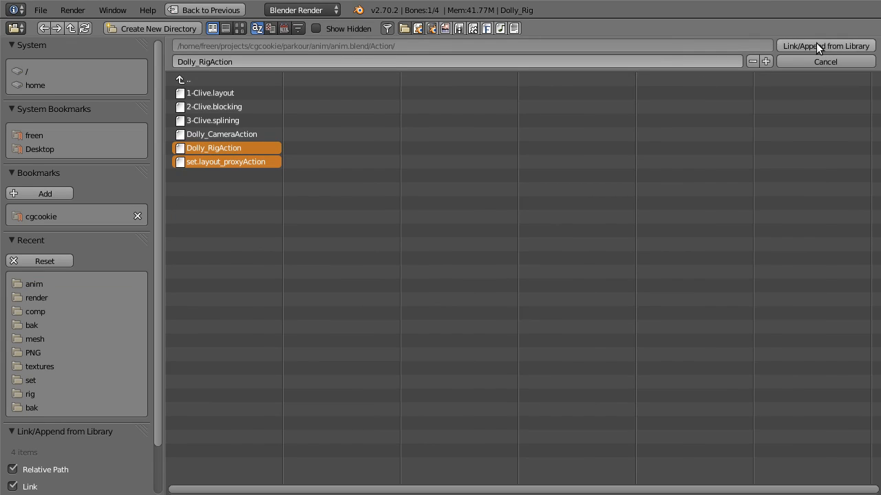
key("Return")
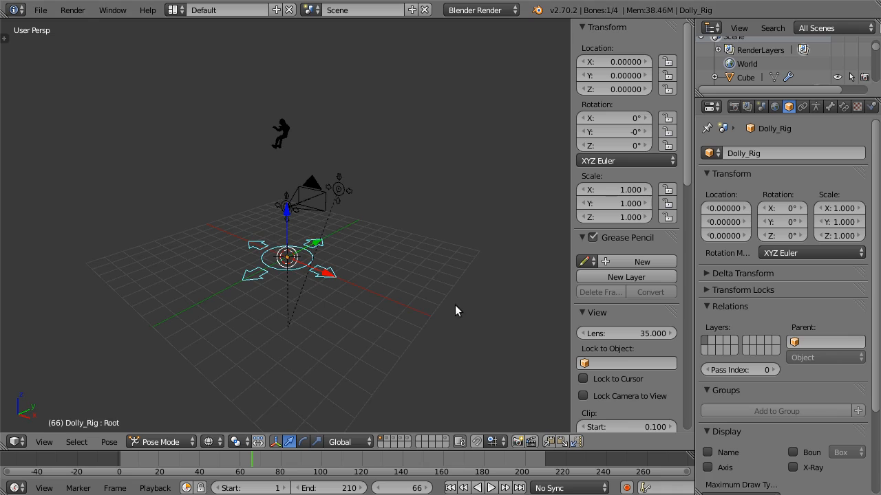
Step: Change the timeline area to a Dope Sheet in Action Editor mode
scroll(358, 270, "up", 3)
middle_click_drag(382, 361, 436, 309, "shift")
left_click(17, 488)
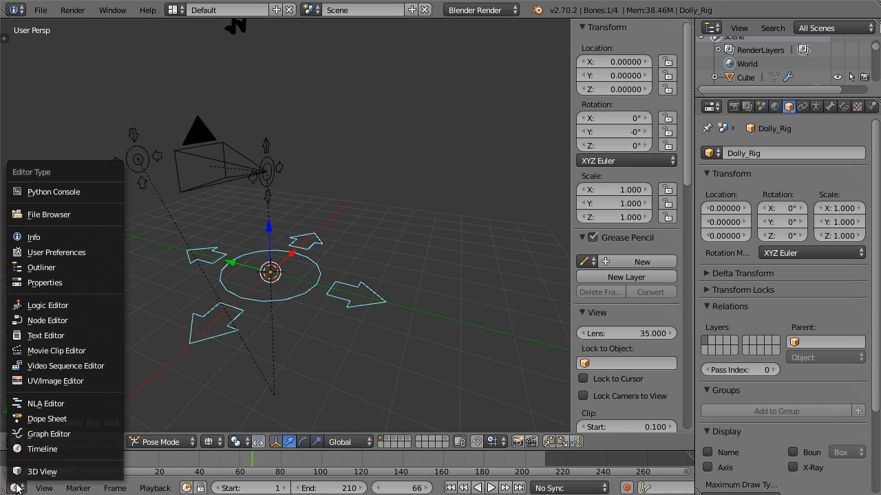
left_click(60, 418)
left_click(237, 489)
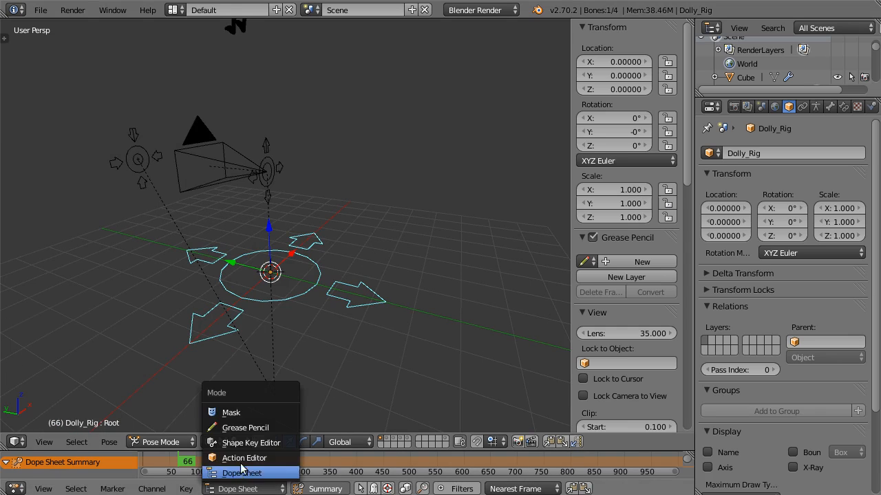
left_click(246, 454)
Step: Assign the linked Dolly_RigAction to the dolly camera rig
left_click(383, 489)
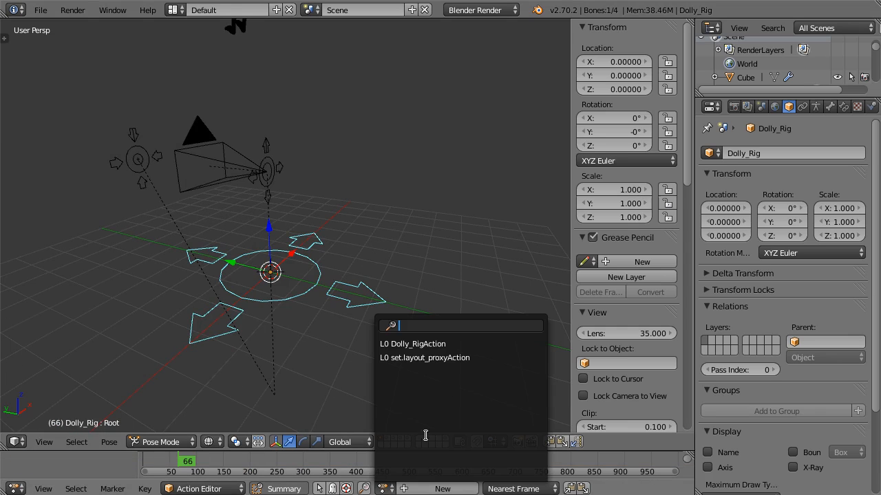
left_click(442, 344)
scroll(489, 352, "down", 3)
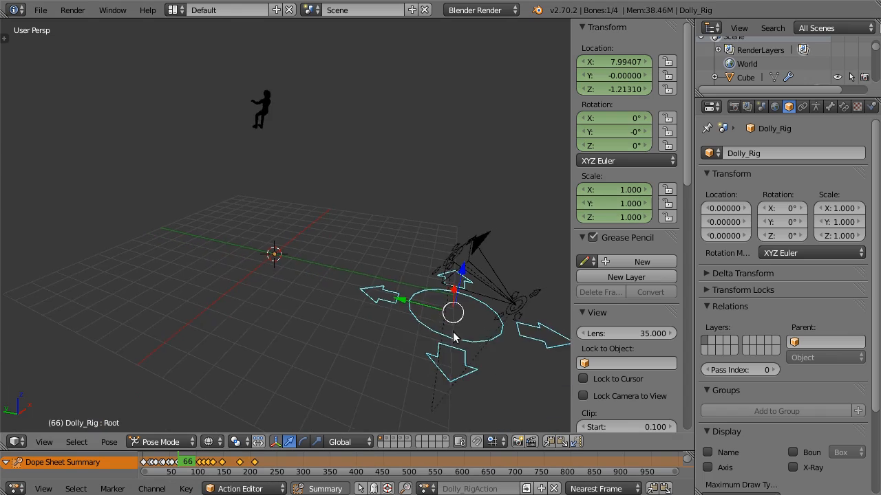
middle_click_drag(454, 333, 404, 340, "shift")
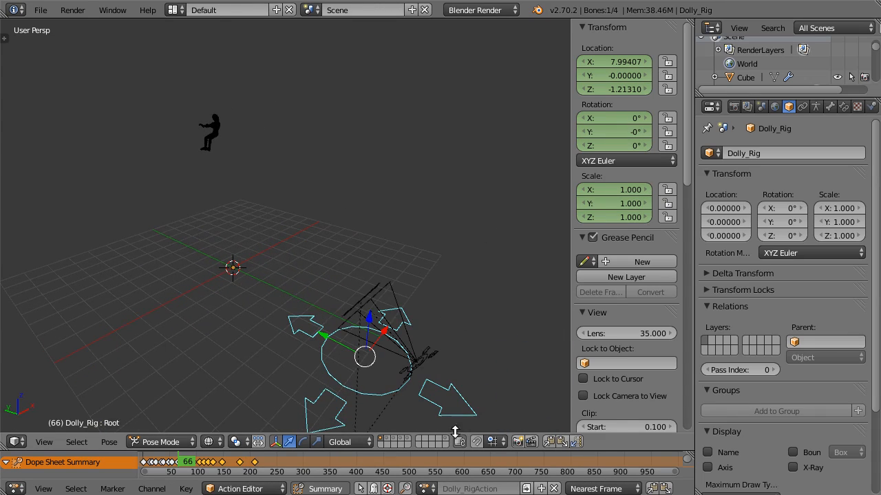
Step: Also display layer 3, put set_proxy in Pose Mode with its pole bone selected, and assign set.layout_proxyAction to it
left_click(396, 442, "shift")
middle_click_drag(287, 282, 255, 262)
right_click(223, 235)
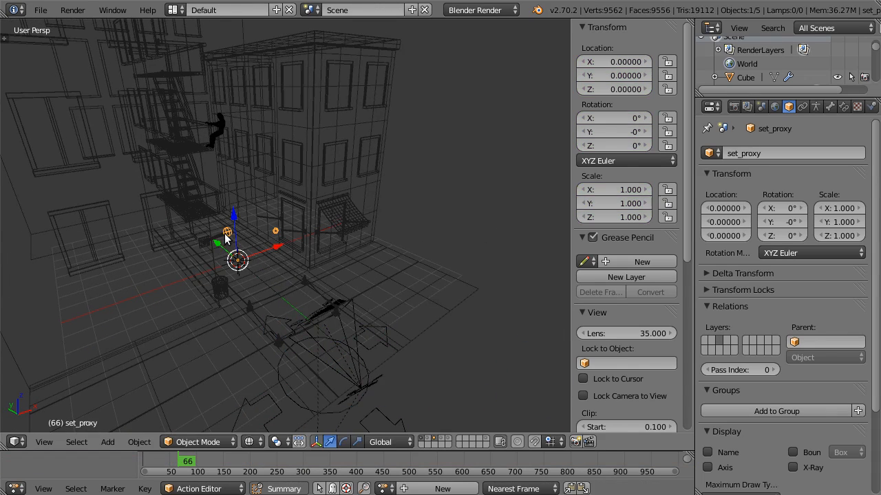
key("ctrl+Tab")
right_click(227, 231)
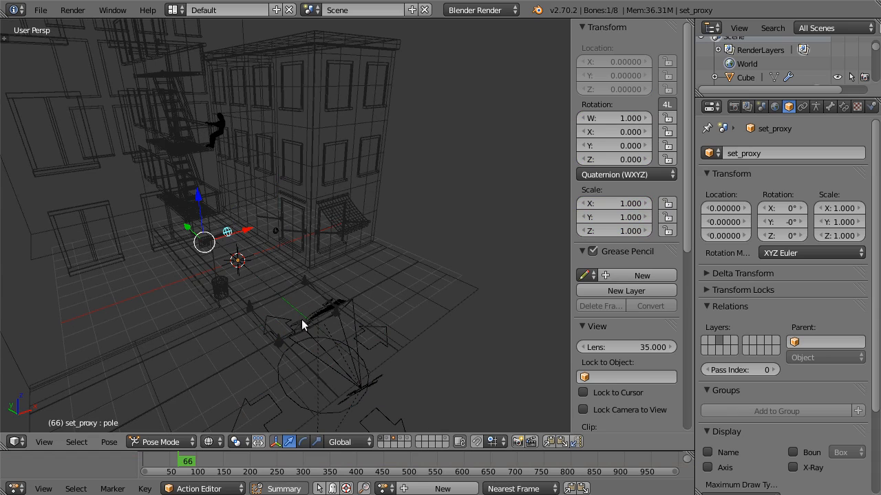
left_click(384, 488)
left_click(413, 358)
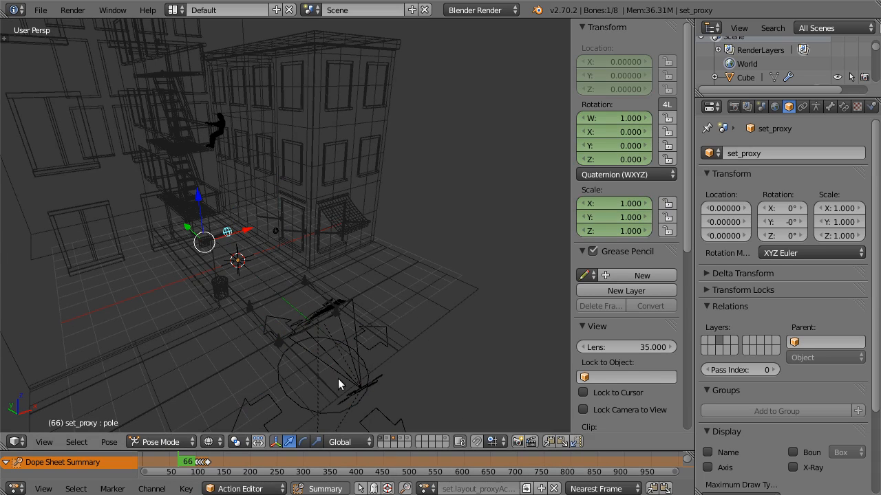
Step: Switch the viewport to solid shading and scrub to frame 111 to check the animated set
mouse_move(337, 378)
middle_mouse_down()
mouse_move(340, 302)
mouse_move(254, 264)
mouse_move(244, 289)
middle_mouse_up()
key("z")
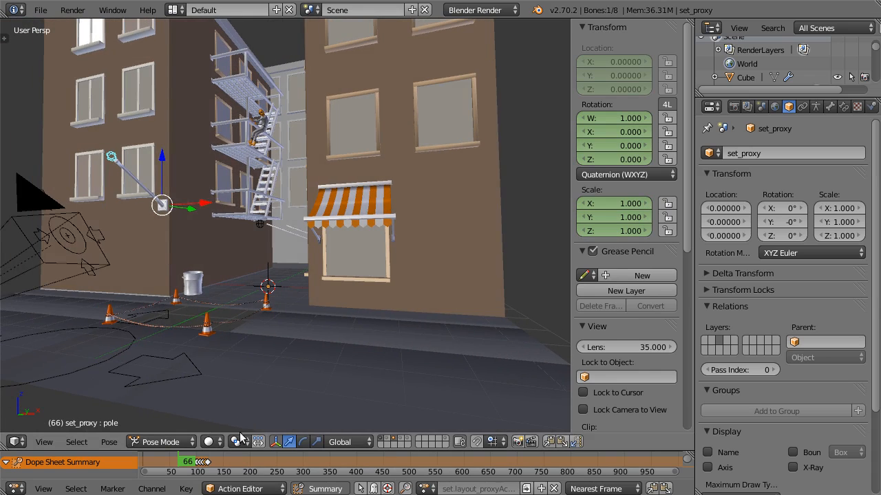
left_click_drag(191, 463, 199, 467)
middle_click_drag(104, 309, 121, 307)
Step: Select the dolly rig's AIM bone and set the dolly camera's focal length to 45
right_click(227, 174)
scroll(180, 227, "up", 3)
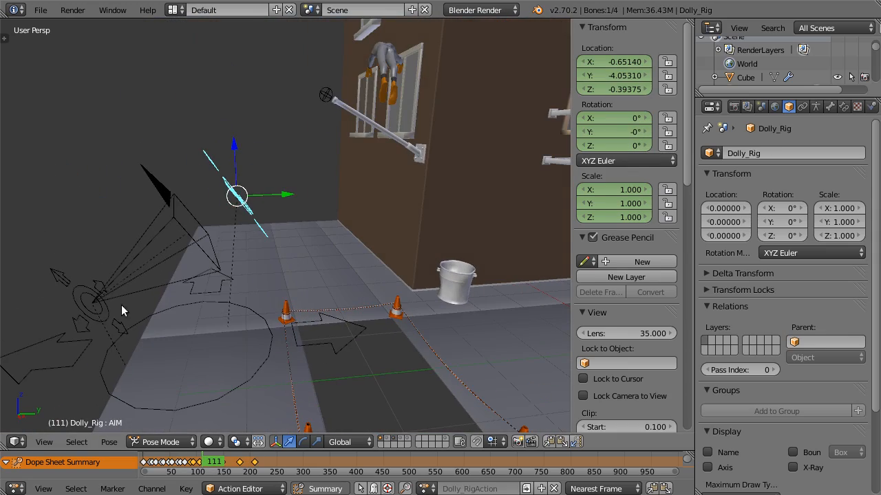
middle_click_drag(84, 280, 301, 160)
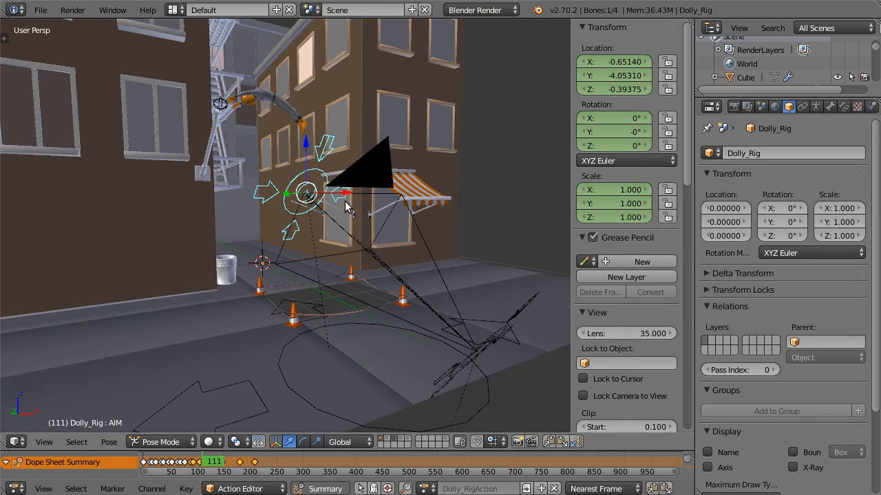
middle_click_drag(346, 207, 506, 252)
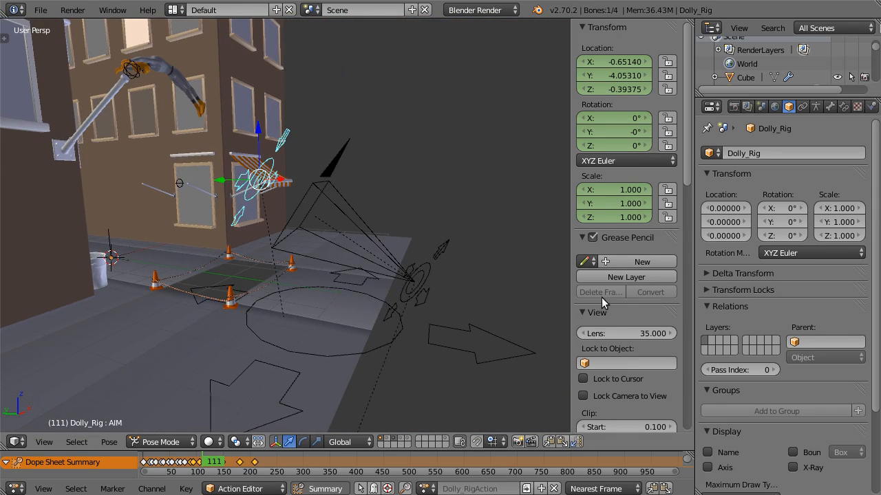
scroll(618, 302, "down", 20)
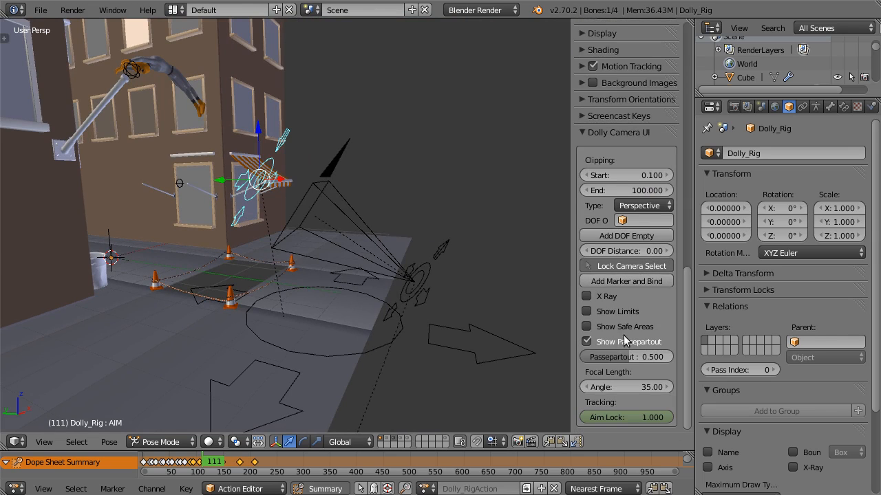
left_click(644, 387)
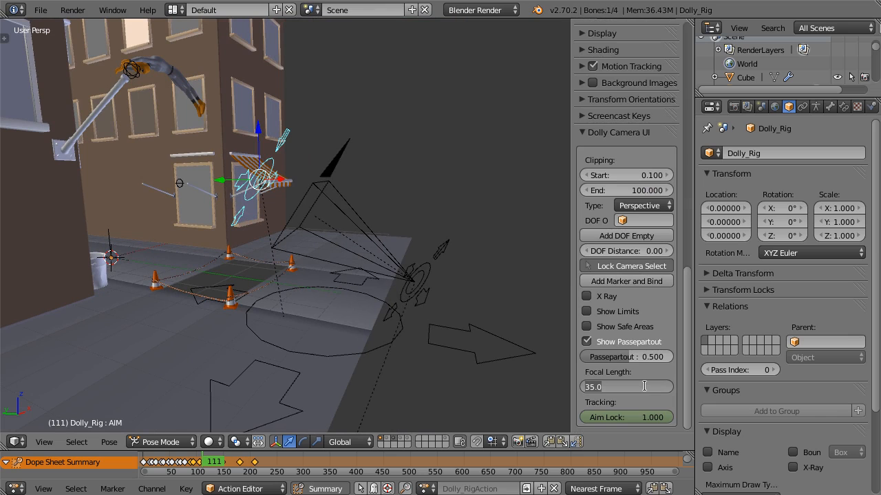
type("45")
key("Return")
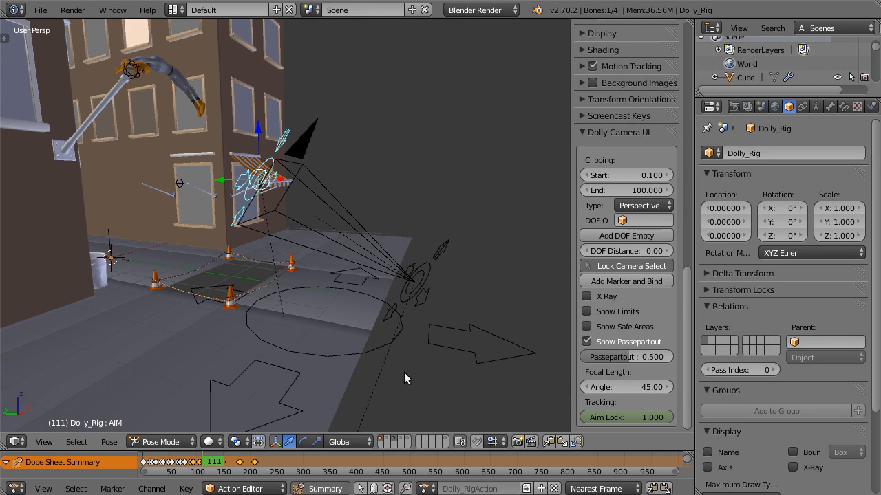
Step: Look through the dolly camera and play the animation to check the shot
key("KP_0")
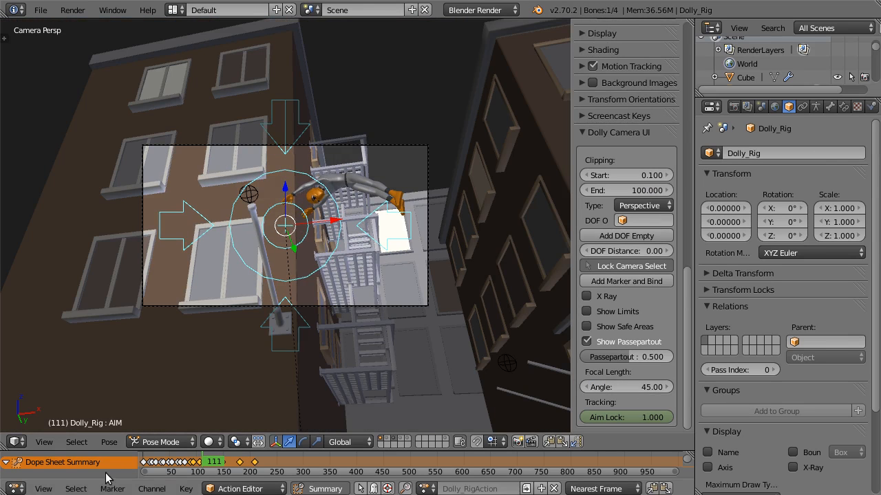
key("alt+a")
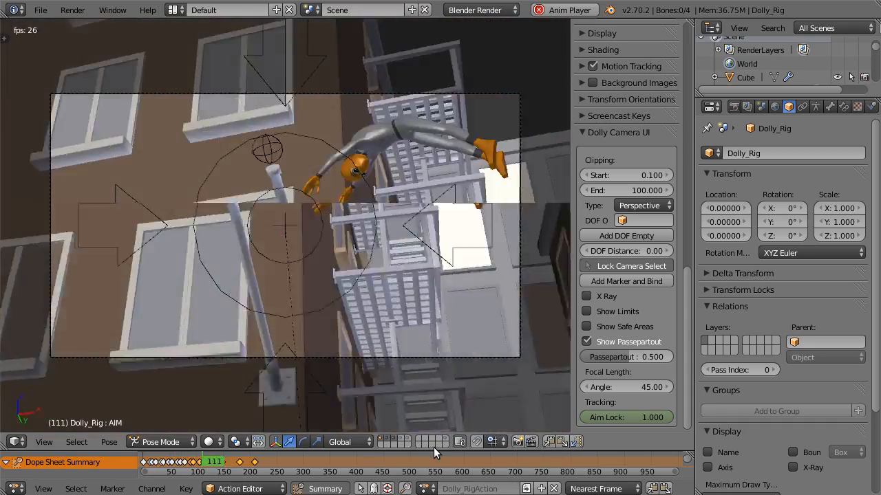
key("alt+a")
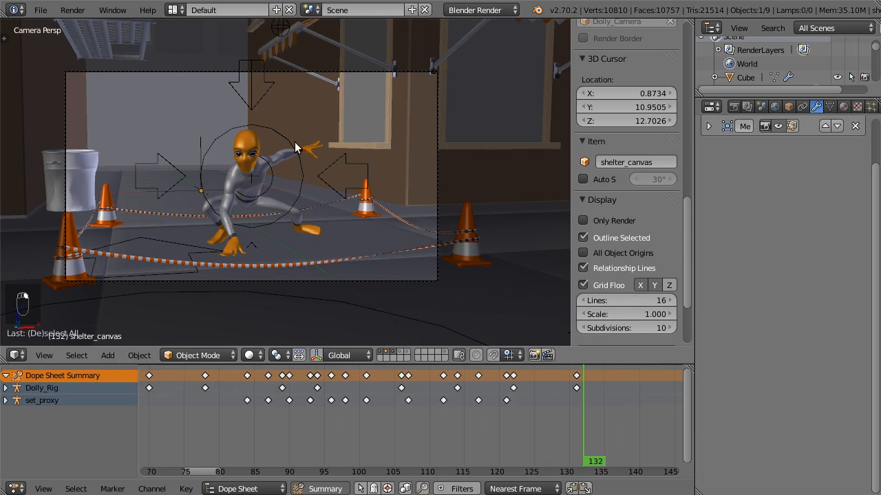
Step: Frame shelter_canvas at frame 86 and examine from several angles how the character's feet meet the awning
key("KP_Decimal")
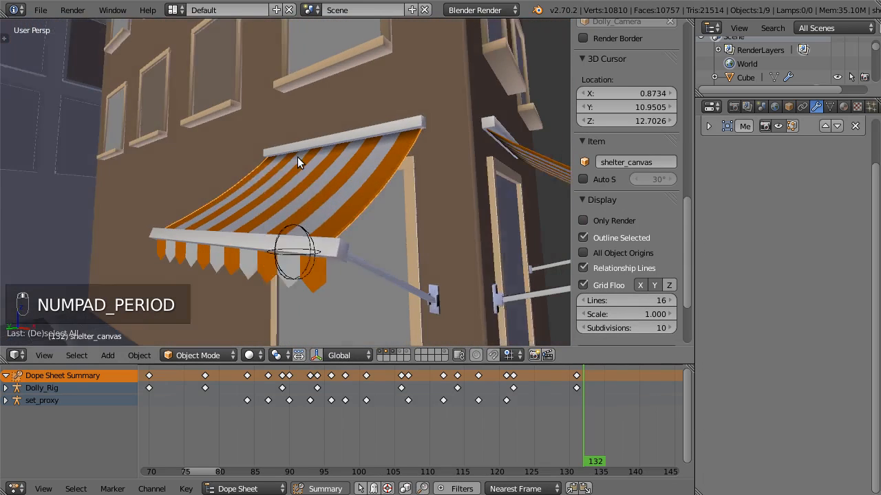
mouse_move(254, 418)
left_mouse_down()
mouse_move(235, 413)
mouse_move(260, 411)
left_mouse_up()
scroll(306, 225, "up", 5)
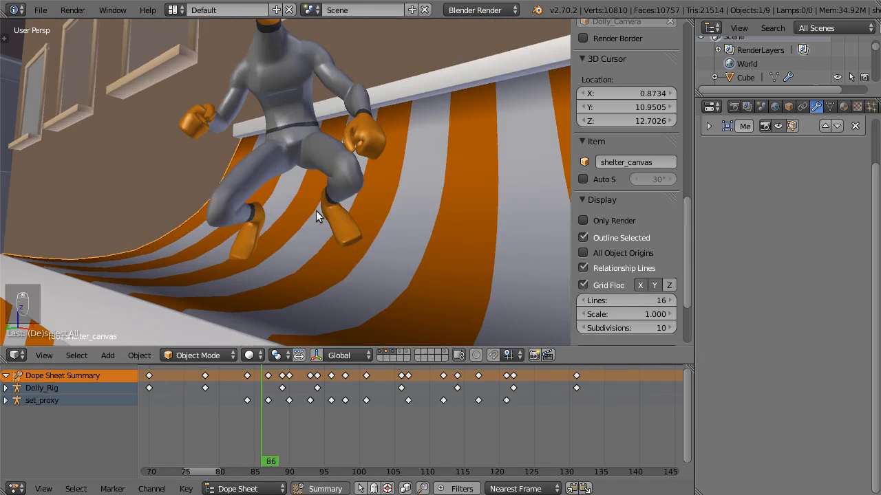
scroll(320, 211, "up", 3)
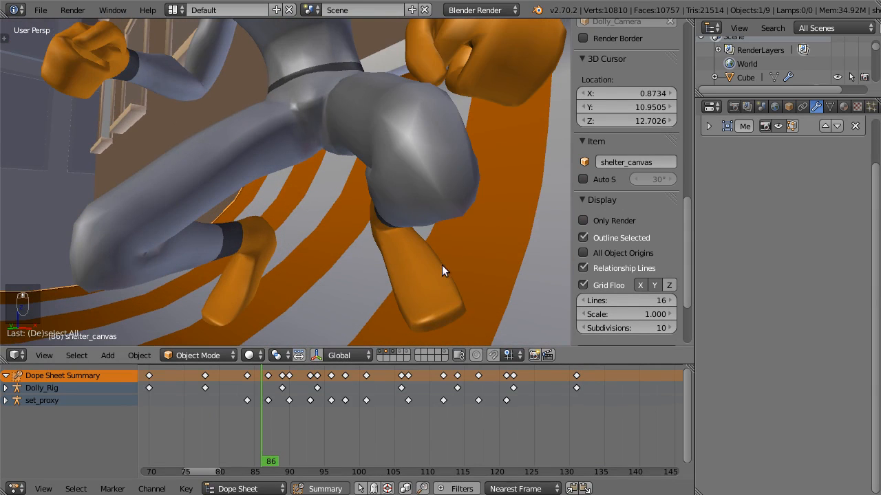
middle_click_drag(346, 320, 304, 268)
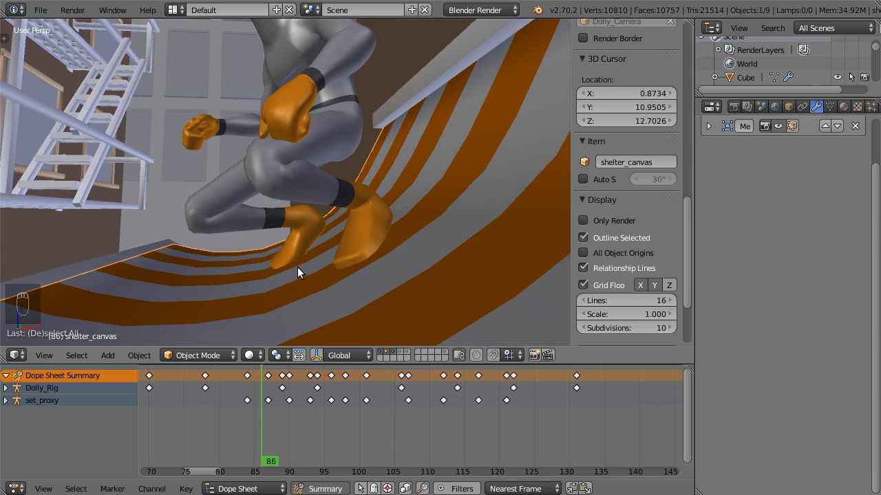
middle_click_drag(314, 268, 332, 270)
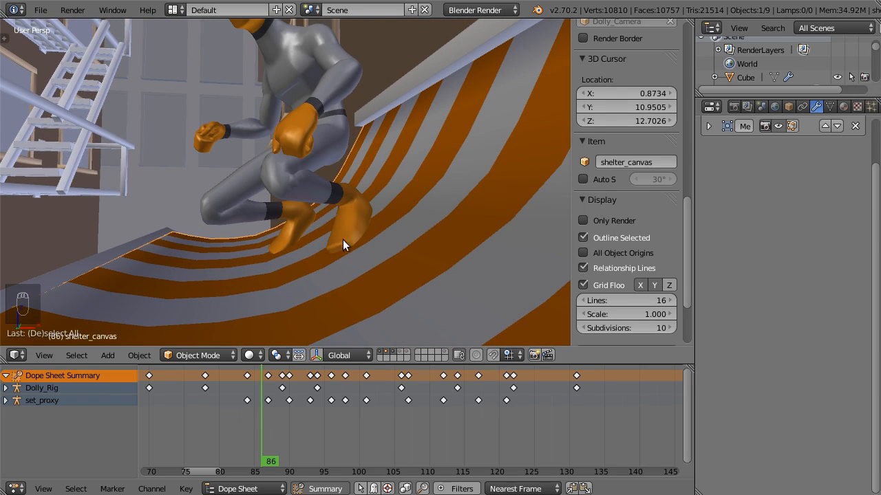
middle_click_drag(288, 280, 304, 292)
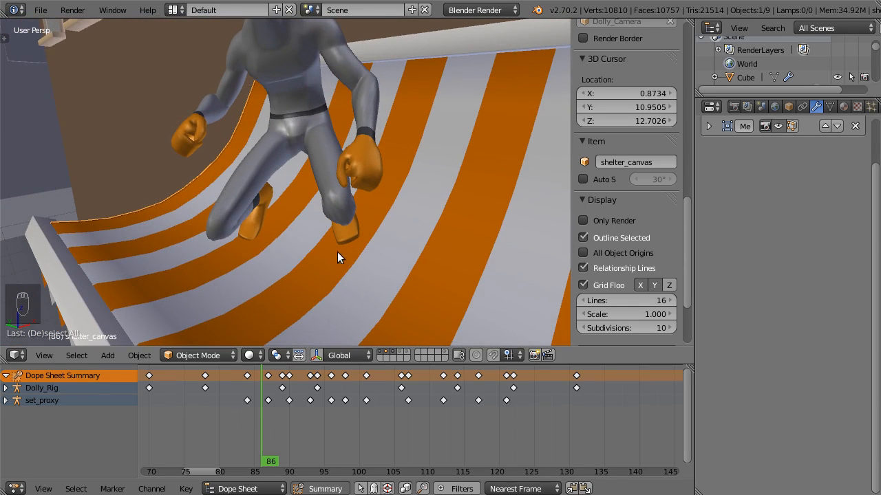
middle_click_drag(353, 240, 302, 246)
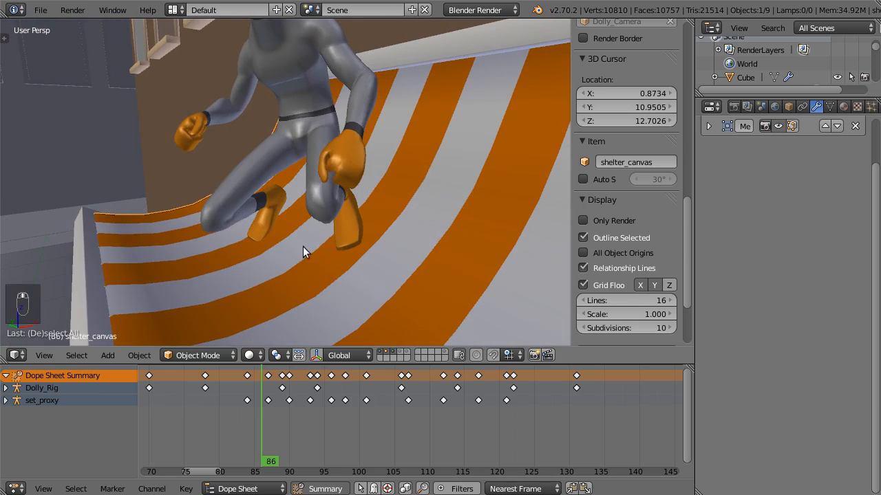
scroll(371, 268, "up", 3)
middle_click_drag(399, 275, 368, 287)
left_click(236, 267)
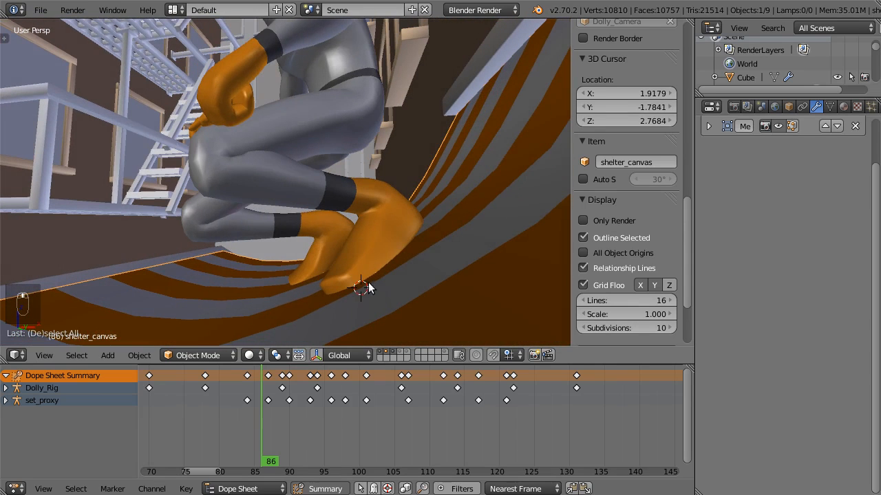
Step: Go to frame 84, place the 3D cursor at the toes of the character's leading foot on the awning, and add a Sphere empty
left_click(247, 392)
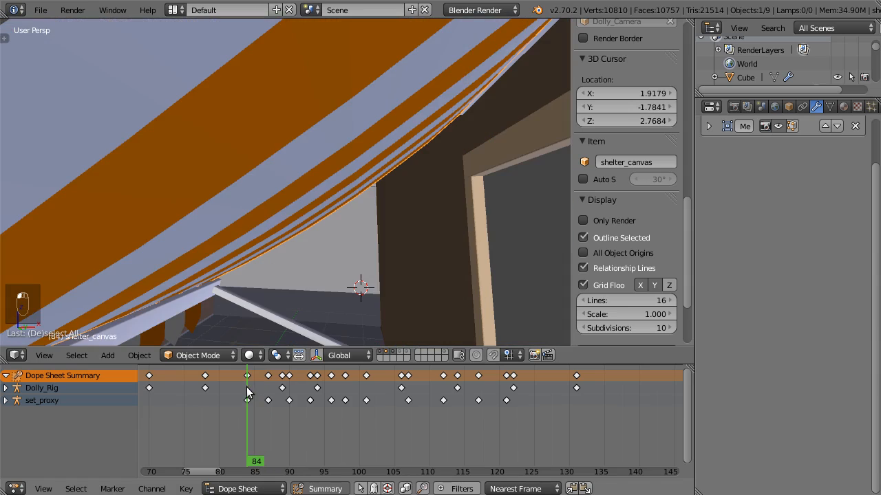
middle_click_drag(266, 300, 348, 254)
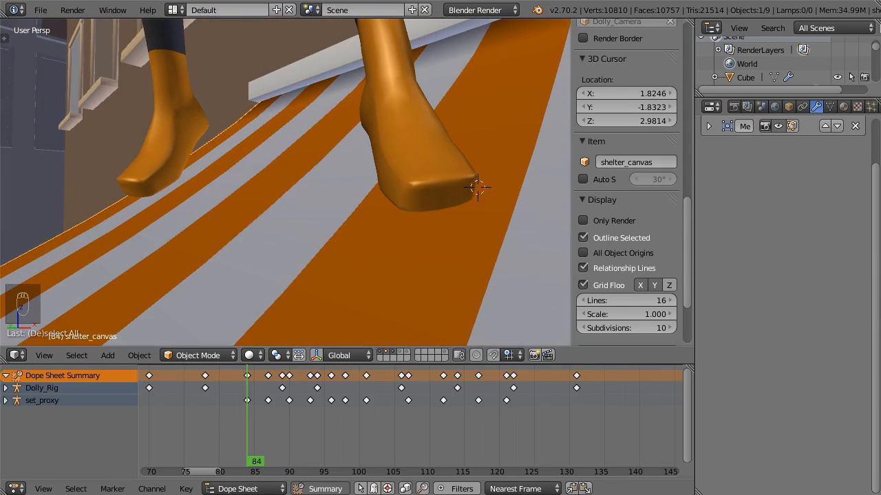
left_click(453, 202)
middle_click_drag(454, 201, 377, 261)
key("shift+a")
mouse_move(381, 258)
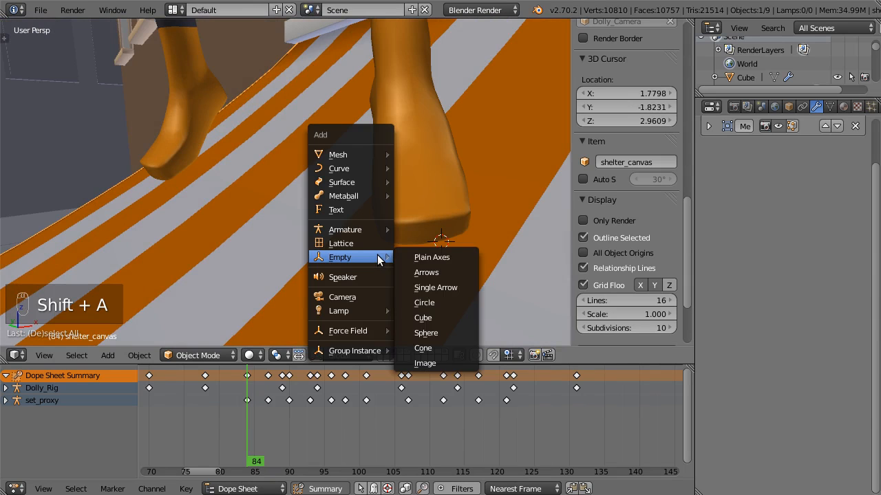
left_click(448, 336)
scroll(338, 172, "down", 9)
middle_click_drag(339, 177, 391, 195)
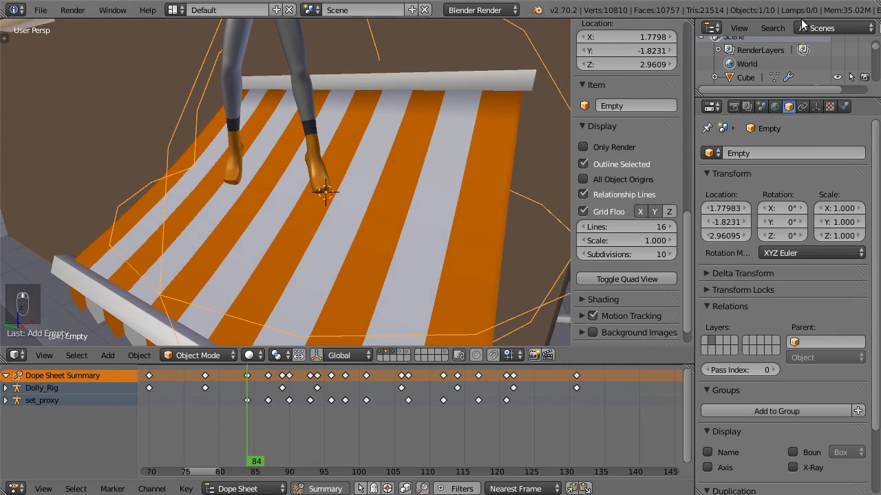
Step: Set the sphere empty's display size to 0.26
left_click(816, 106)
mouse_move(823, 187)
left_mouse_down()
mouse_move(777, 187)
mouse_move(827, 183)
left_mouse_up()
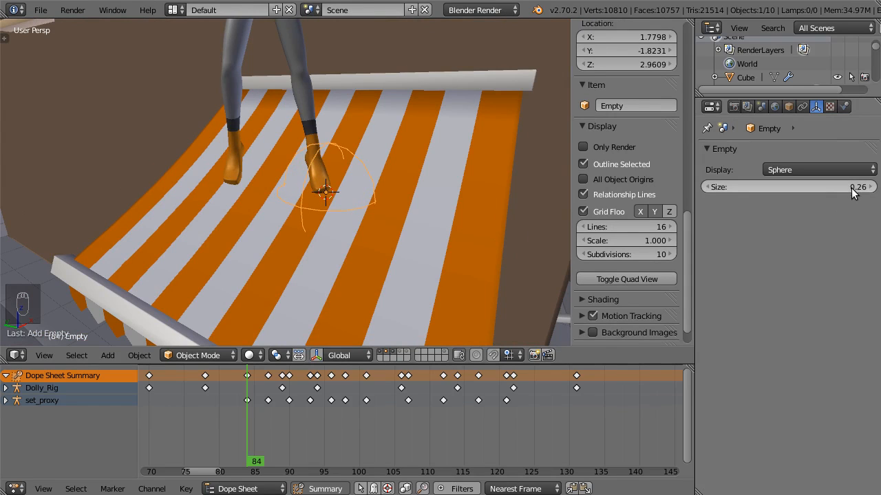
scroll(458, 185, "up", 5)
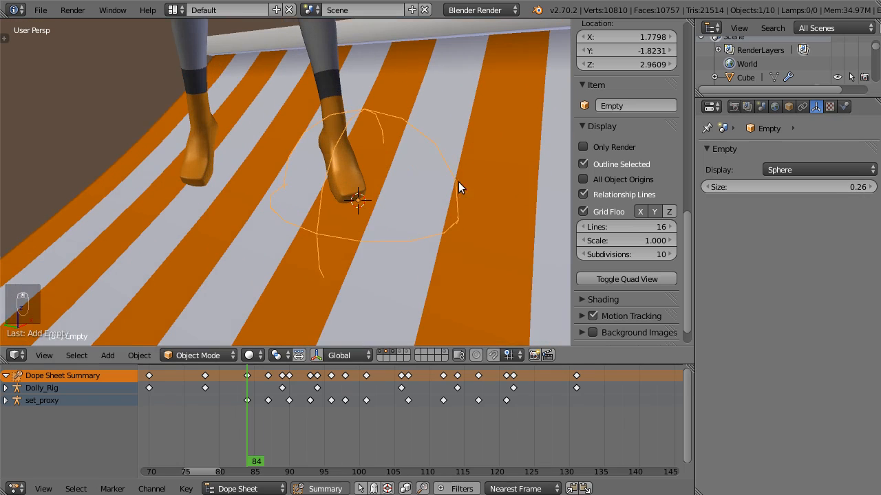
Step: Add an Arrows empty at the 3D cursor by the character's toes and set its display size to 0.45
key("shift+a")
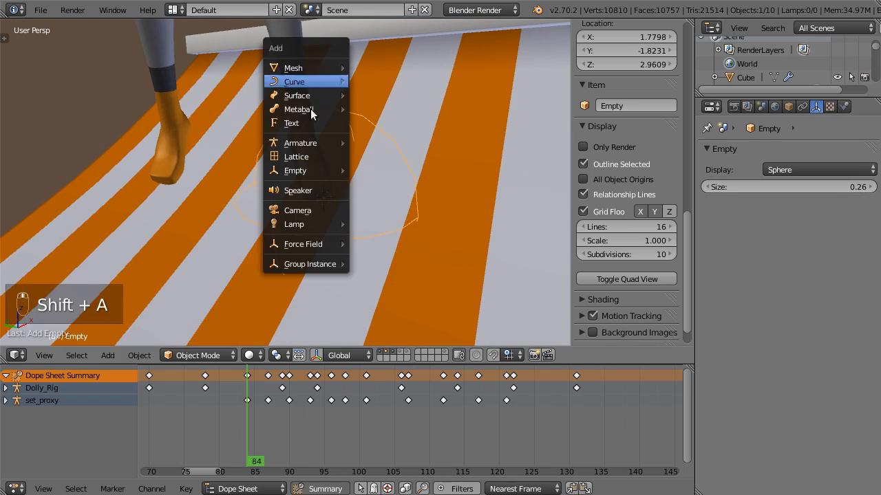
mouse_move(322, 171)
left_click(406, 186)
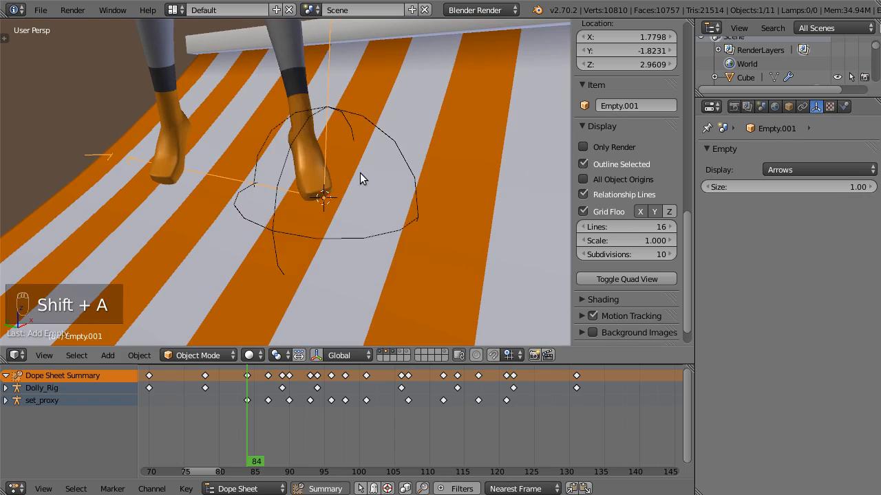
scroll(346, 152, "down", 4)
scroll(372, 143, "up", 4)
middle_click_drag(373, 142, 437, 170)
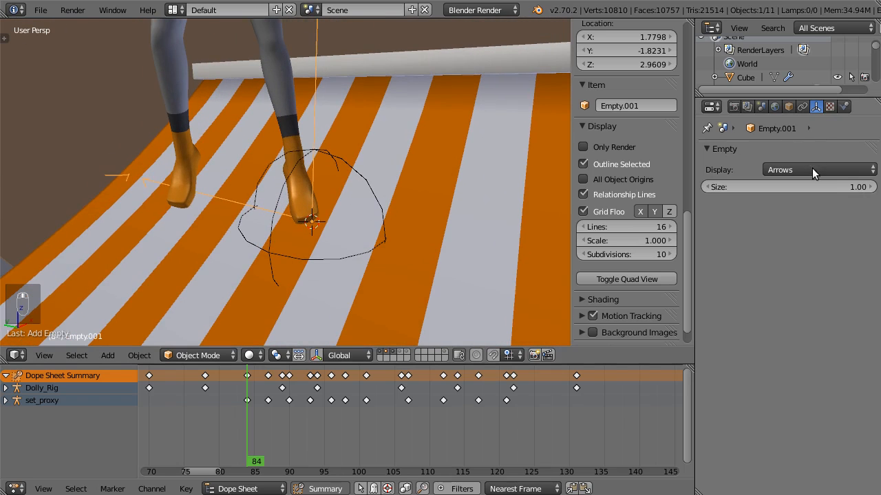
left_click_drag(817, 186, 791, 186)
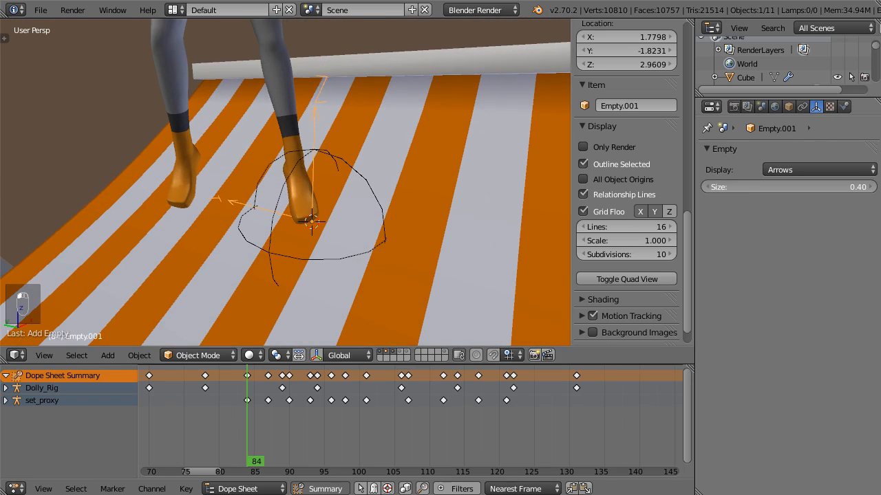
middle_click_drag(309, 104, 253, 172)
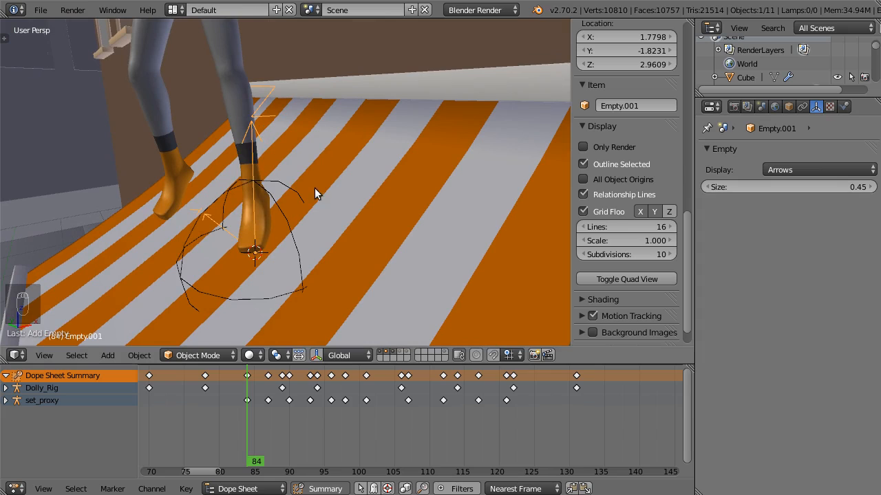
Step: Parent the arrows empty to the sphere empty as an object
right_click(291, 189, "shift")
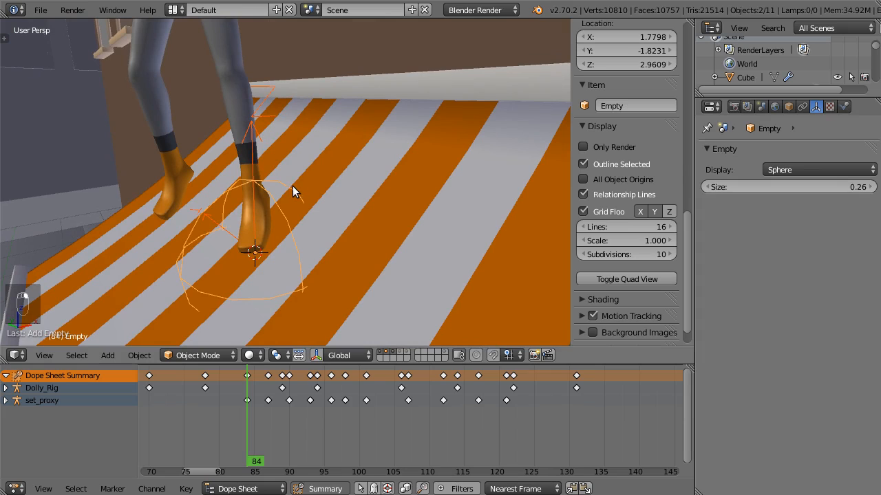
key("ctrl+p")
left_click(281, 91)
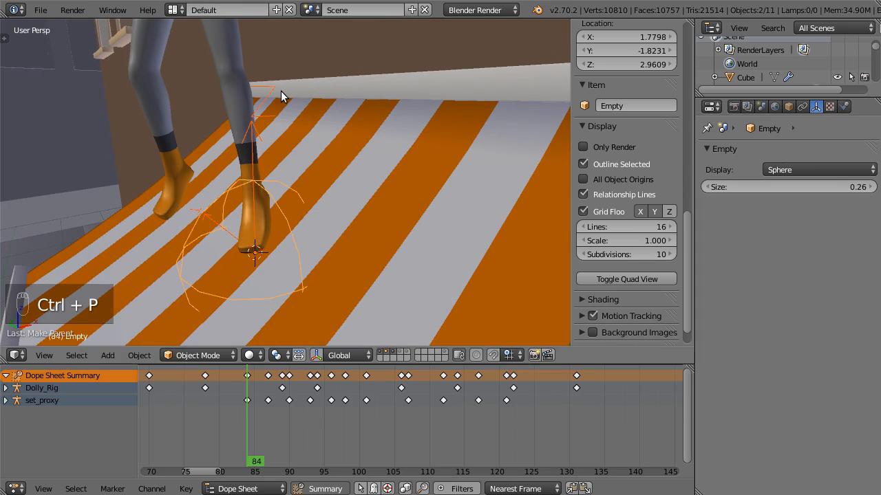
Step: Rename the sphere empty at the foot to WRP-foot_L-from and copy that name
right_click(284, 183)
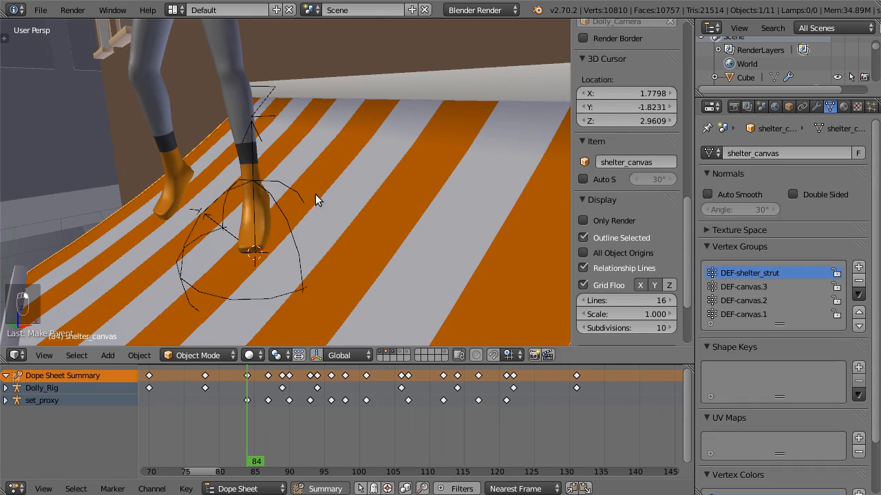
right_click(281, 186)
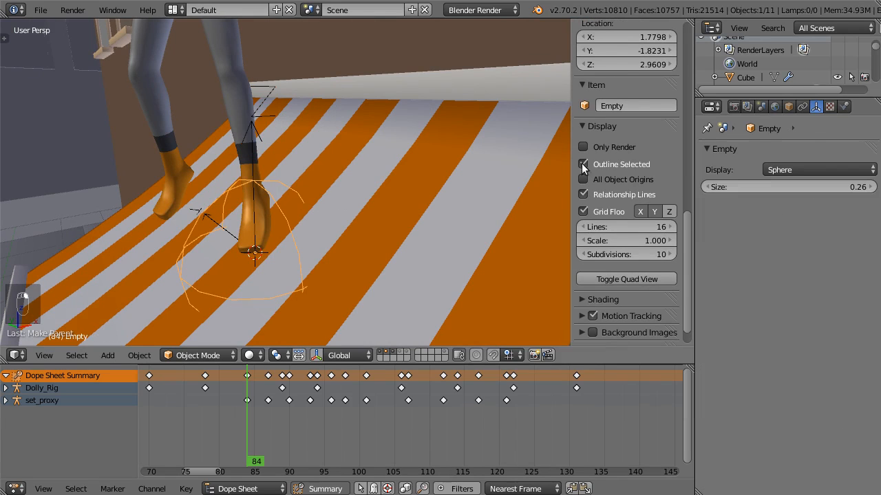
left_click(787, 108)
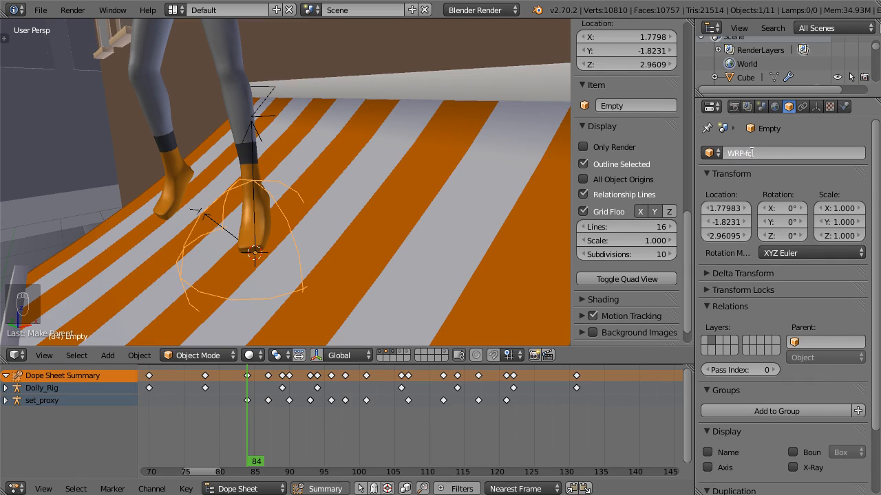
type("ot_L")
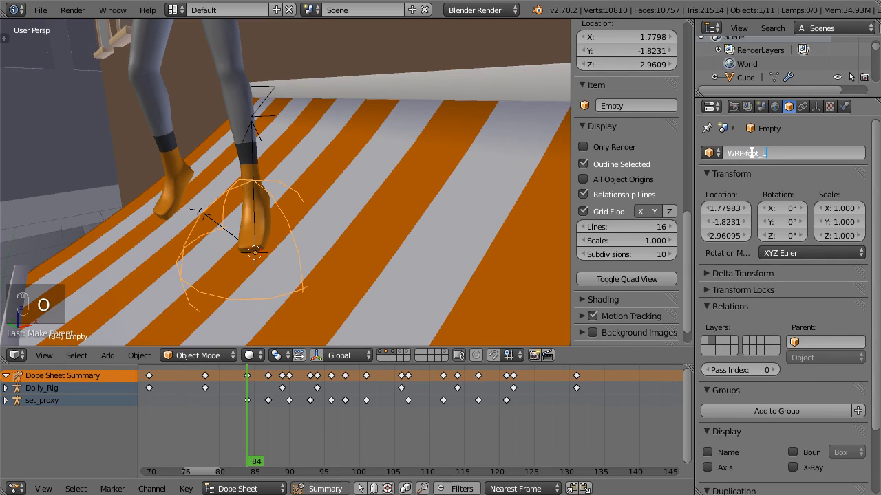
type("ot_L-from")
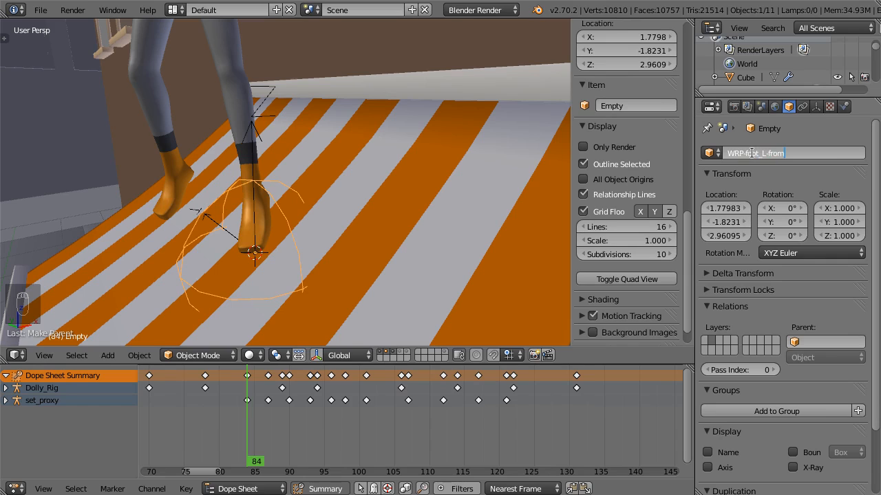
key("ctrl+a")
key("ctrl+c")
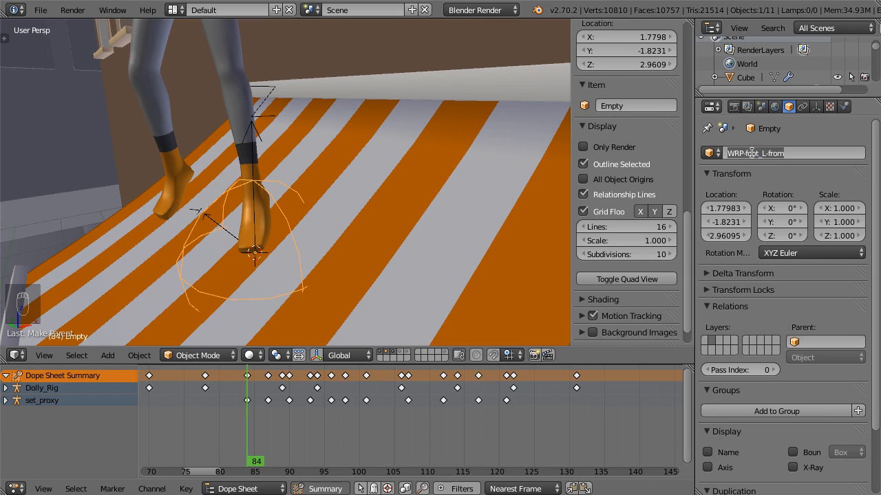
key("Return")
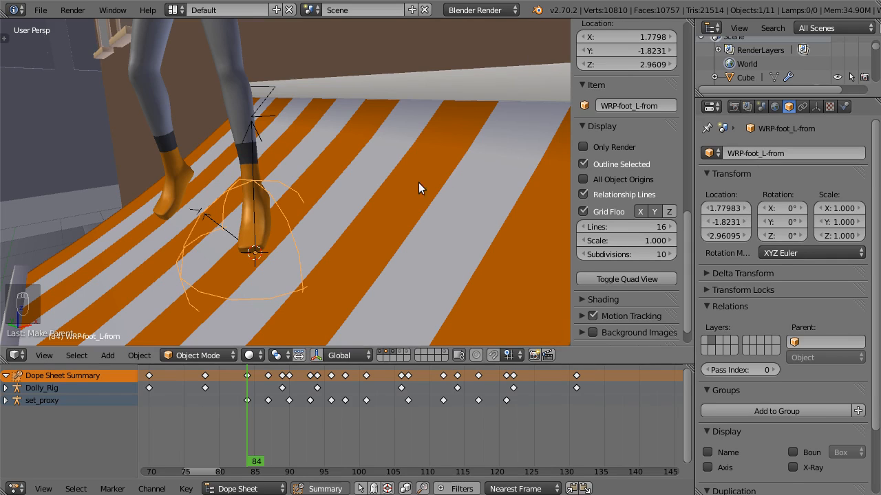
Step: Rename the arrows empty at the foot to WRP-foot_L-to, reusing the copied name
right_click(255, 114)
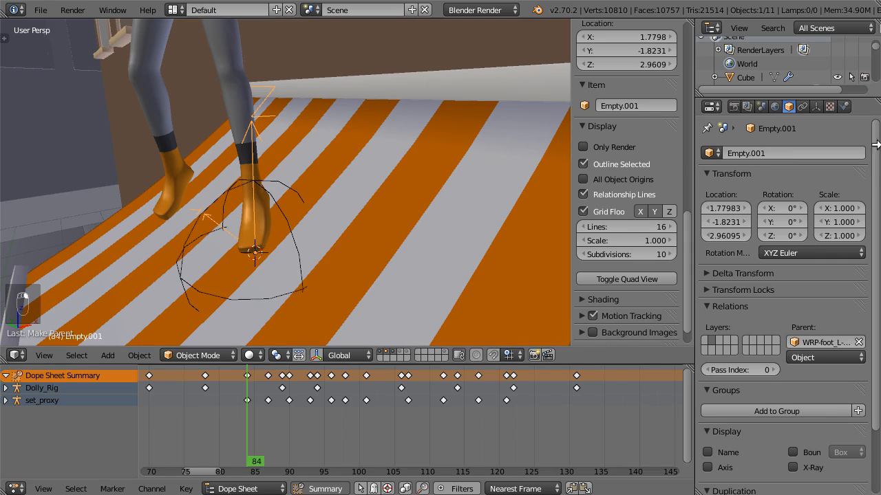
left_click(757, 153)
key("ctrl+v")
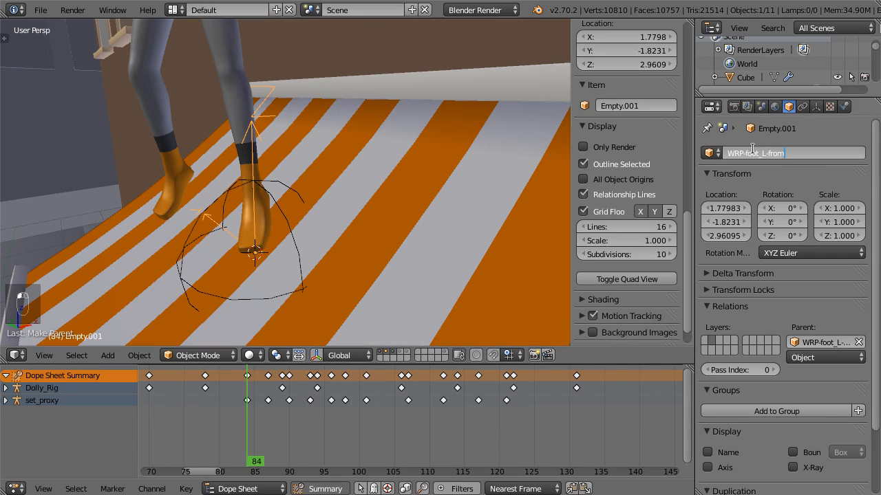
key("BackSpace")
key("BackSpace")
key("BackSpace")
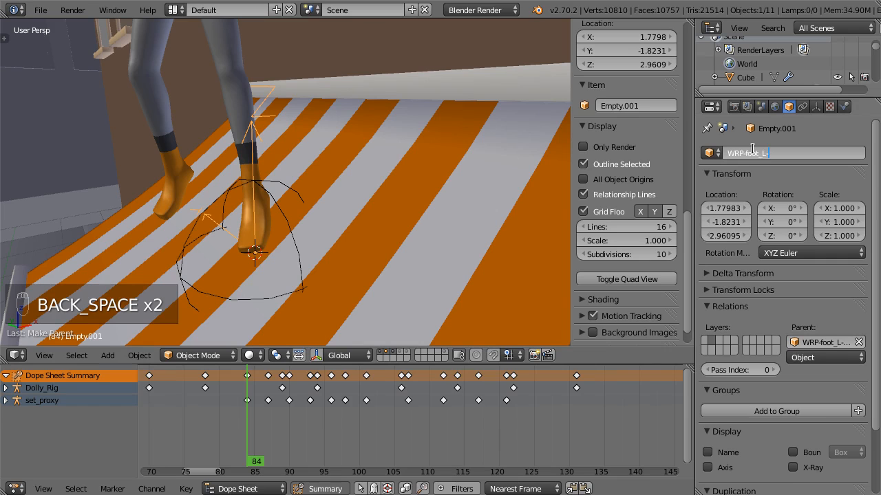
key("Return")
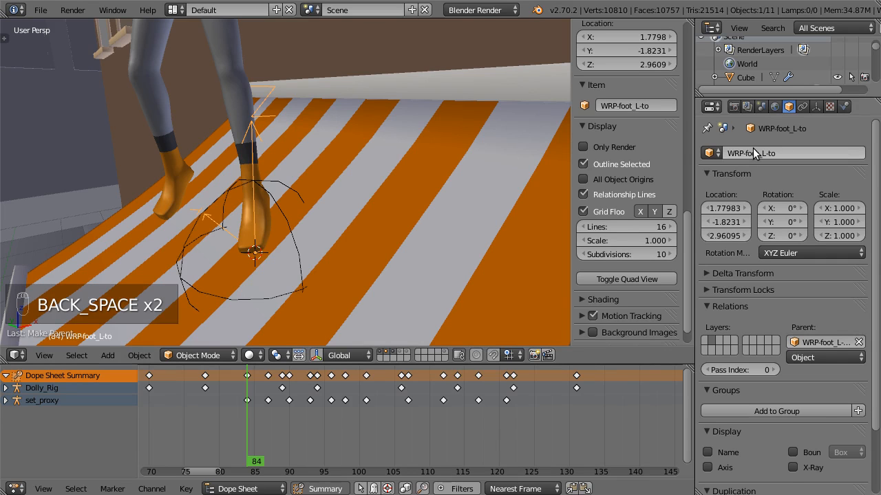
Step: Add a Subdivision Surface modifier to shelter_canvas and collapse its settings
middle_click_drag(324, 227, 394, 231)
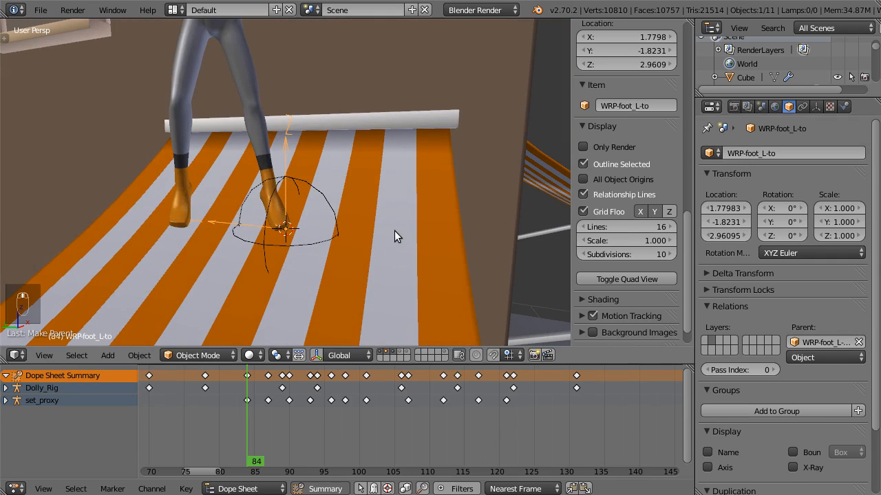
right_click(392, 208)
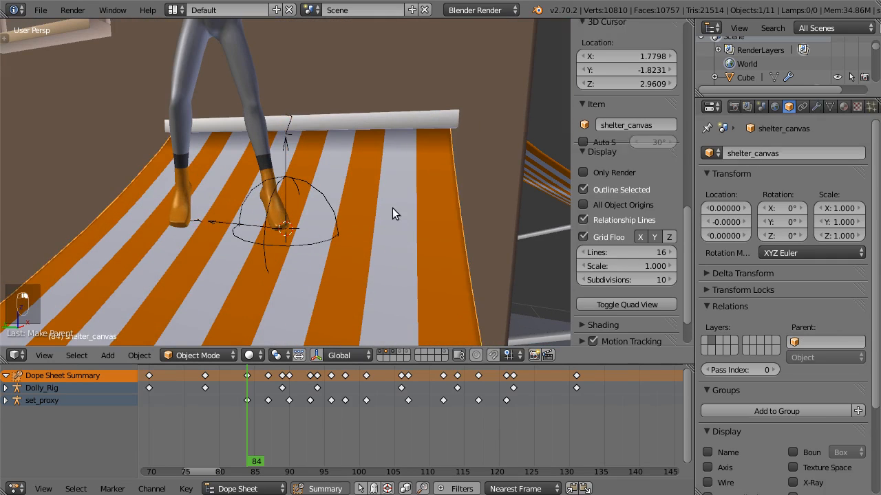
left_click(815, 106)
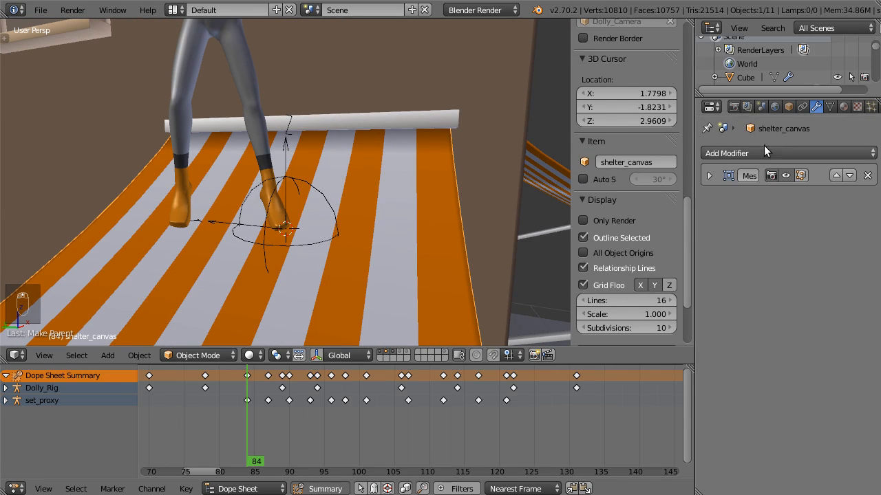
left_click(763, 151)
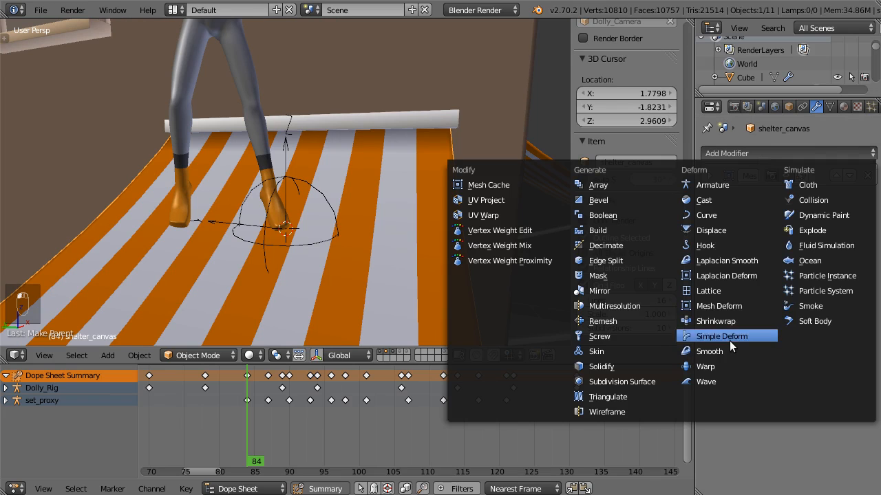
left_click(623, 382)
scroll(425, 187, "down", 3)
middle_click_drag(425, 187, 304, 171)
scroll(334, 192, "up", 3)
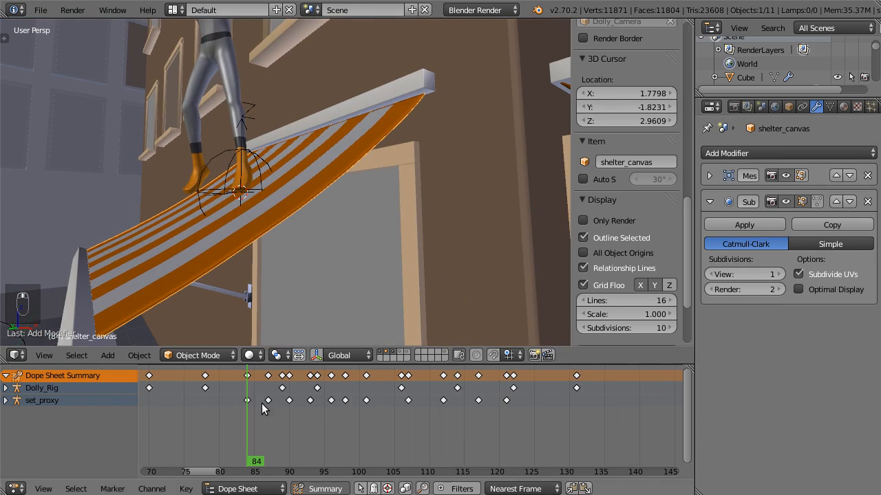
left_click(710, 201)
Step: Add a Warp modifier to shelter_canvas with WRP-foot_L-from as the From object and WRP-foot_L-to as the To object
left_click(788, 149)
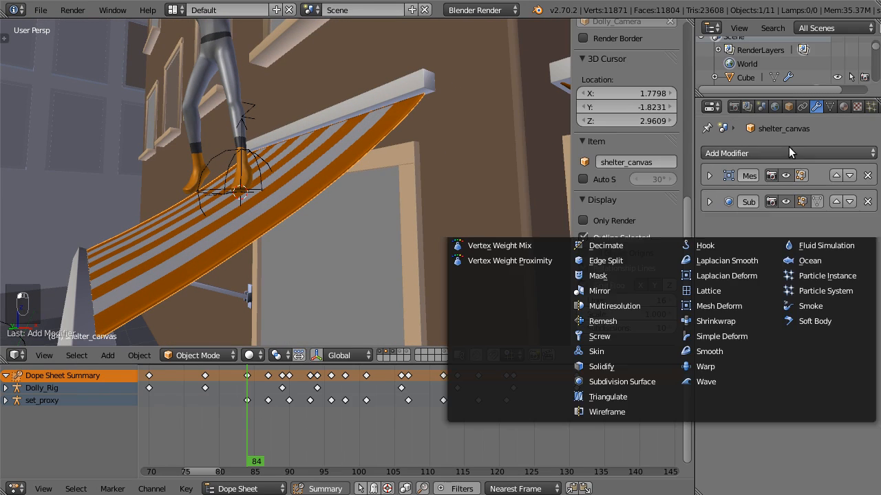
left_click(721, 367)
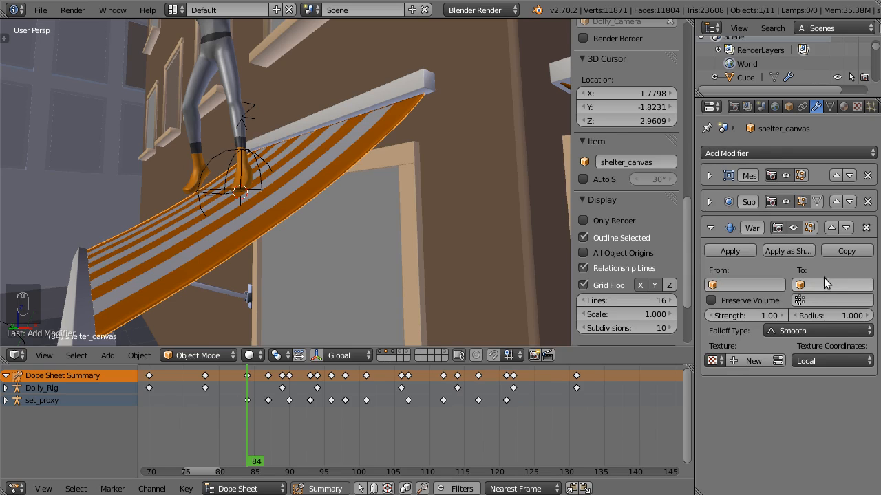
left_click(721, 284)
type("wr")
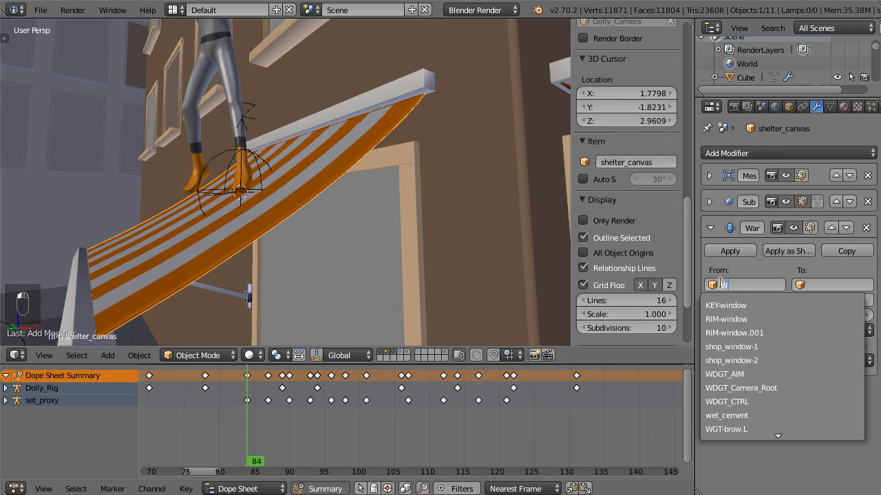
left_click(738, 302)
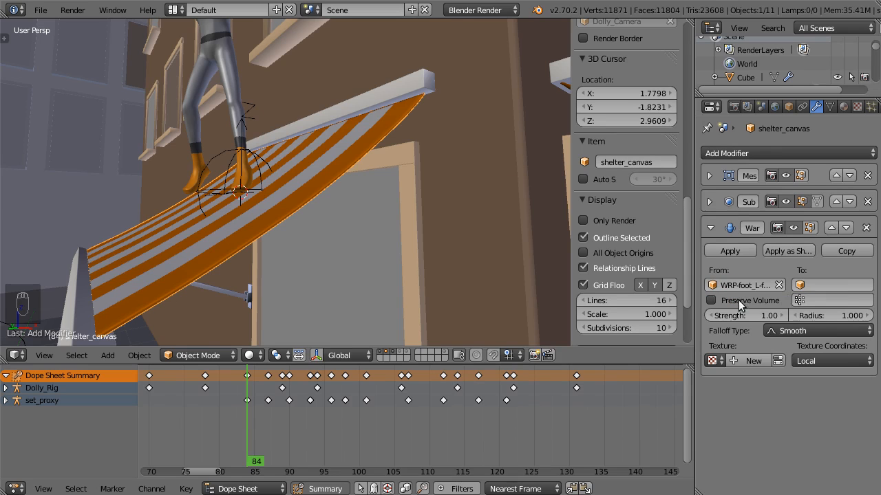
left_click(847, 284)
type("wr")
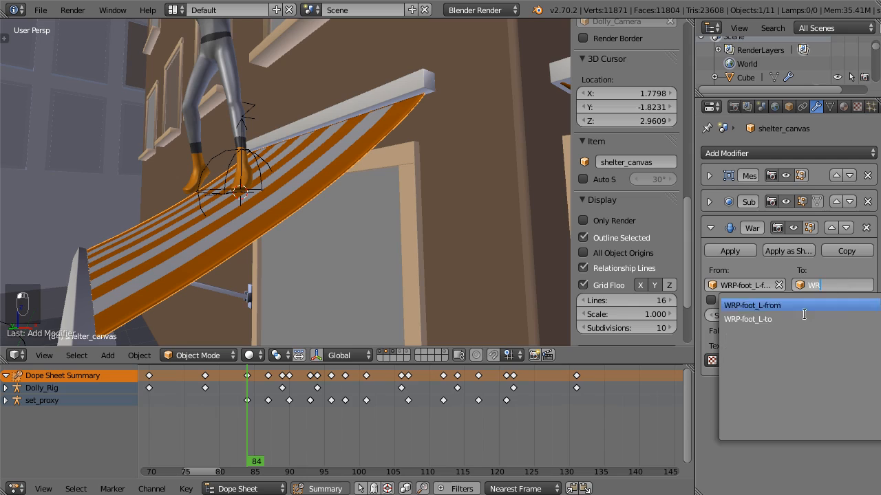
left_click(804, 318)
Step: Set the Warp modifier's radius to 0.26
left_click(825, 313)
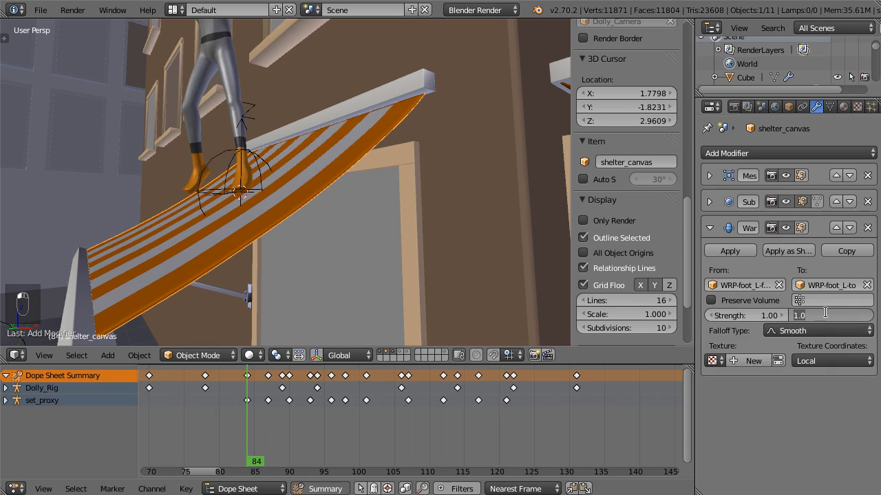
left_click(842, 426)
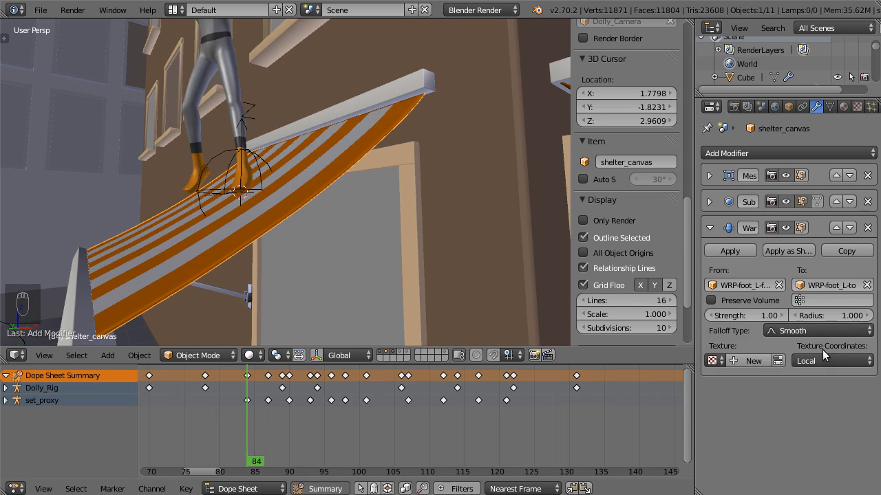
middle_click_drag(260, 199, 338, 238)
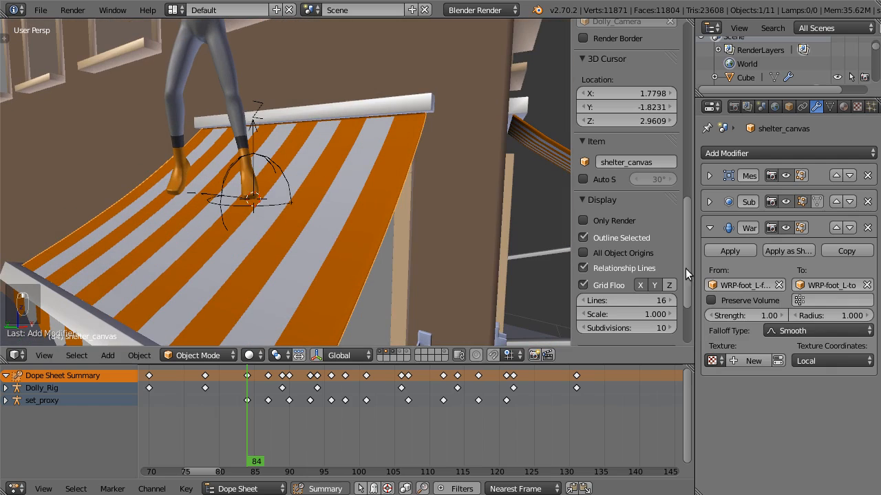
left_click(819, 317)
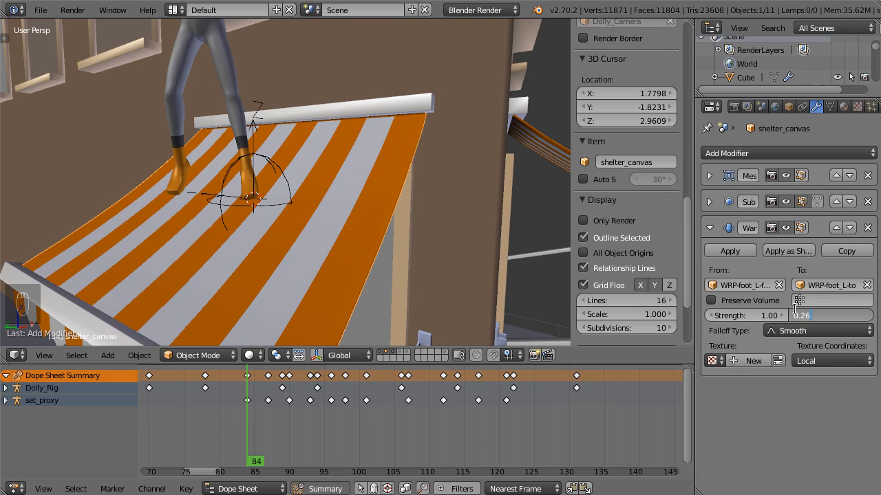
type("0.26")
key("Return")
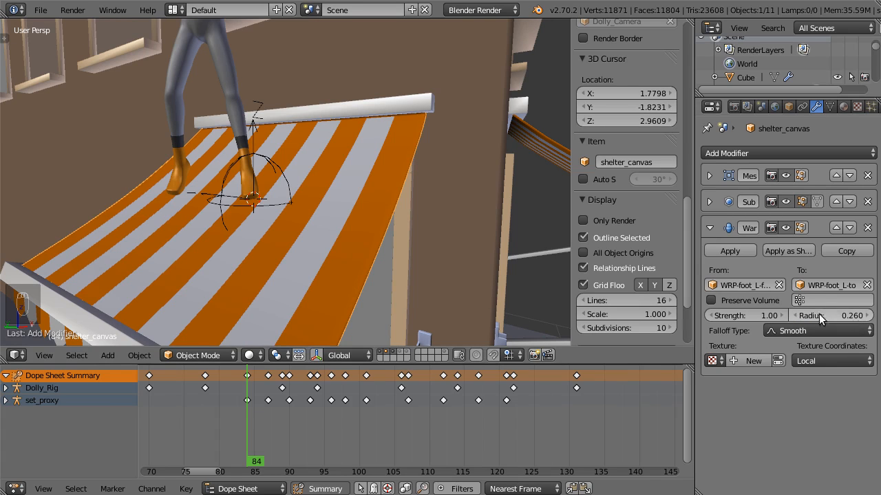
Step: Try moving the WRP-foot_L-to empty to test the canvas warp at the foot, and cancel the move
scroll(274, 236, "up", 8)
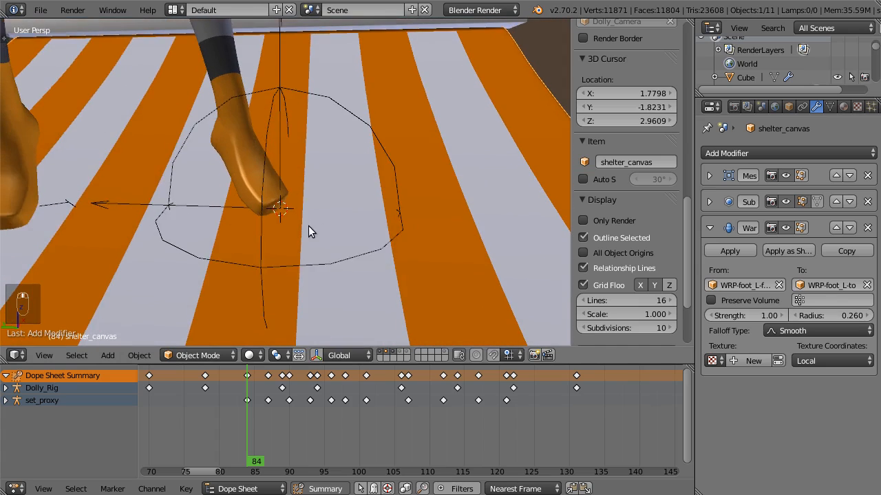
scroll(323, 229, "down", 5)
middle_click_drag(338, 230, 293, 210)
scroll(292, 209, "up", 2)
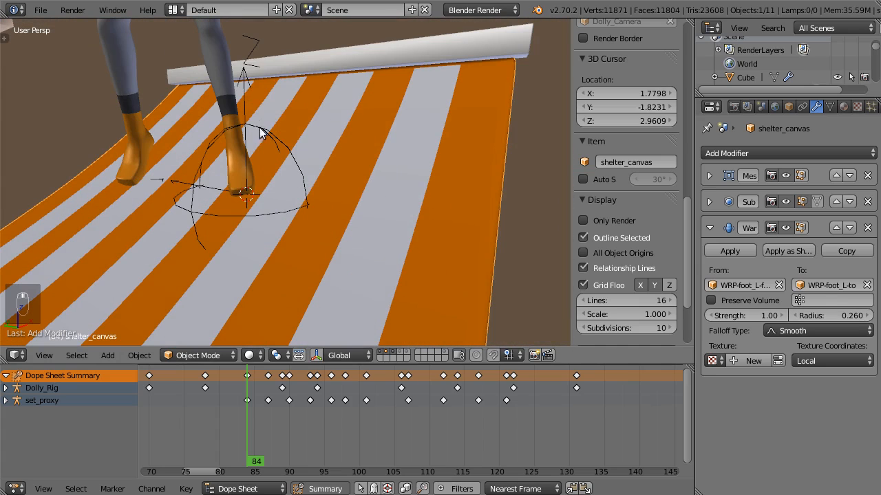
right_click(246, 106)
key("g")
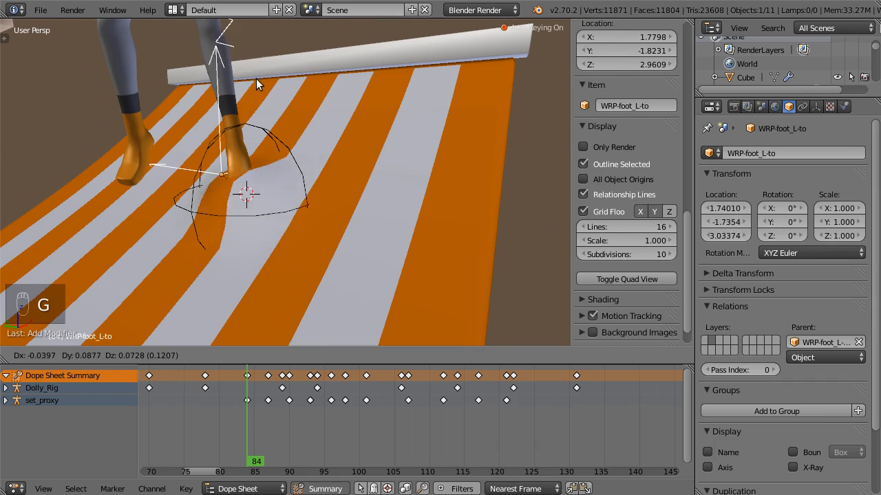
right_click(205, 152)
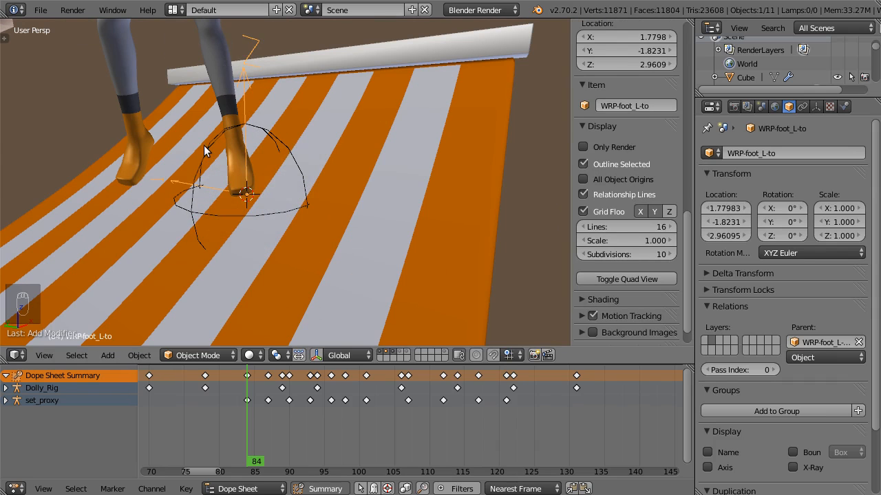
Step: Move the WRP-foot_L-from empty down the canvas to about X 1.493, Y -1.465, Z 2.778
right_click(287, 138)
right_click(287, 138)
key("g")
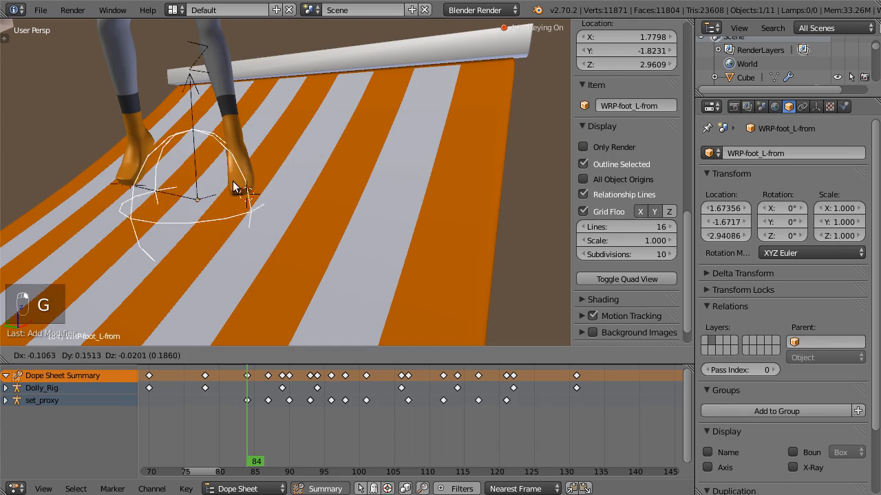
left_click(164, 222)
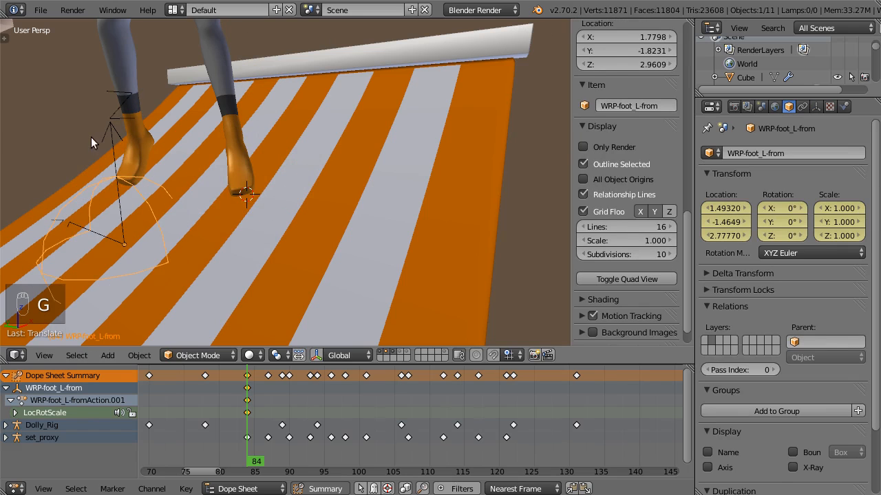
Step: Try moving the WRP-foot_L-to empty to test the warp lower on the canvas, cancel the move and undo one action
right_click(112, 141)
key("g")
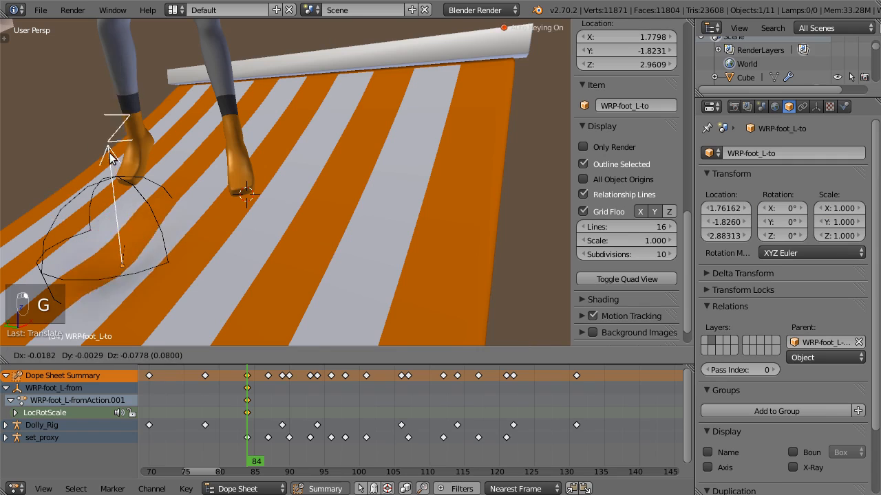
key("Escape")
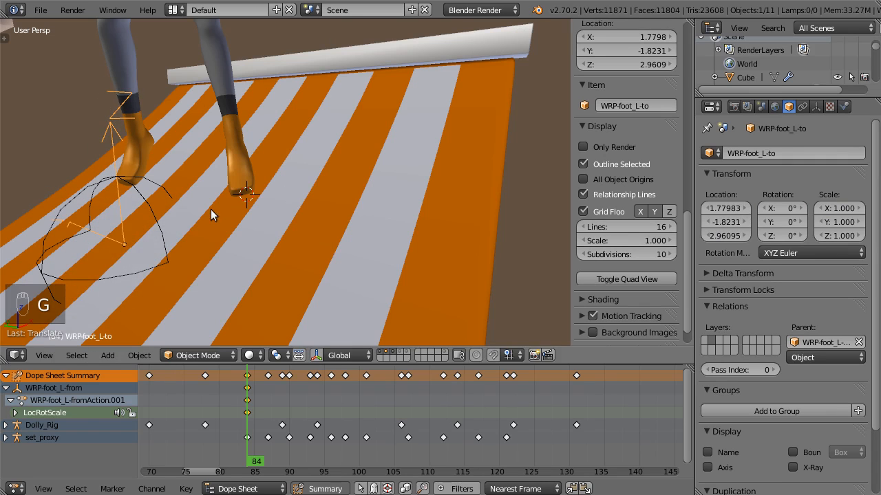
key("ctrl+z")
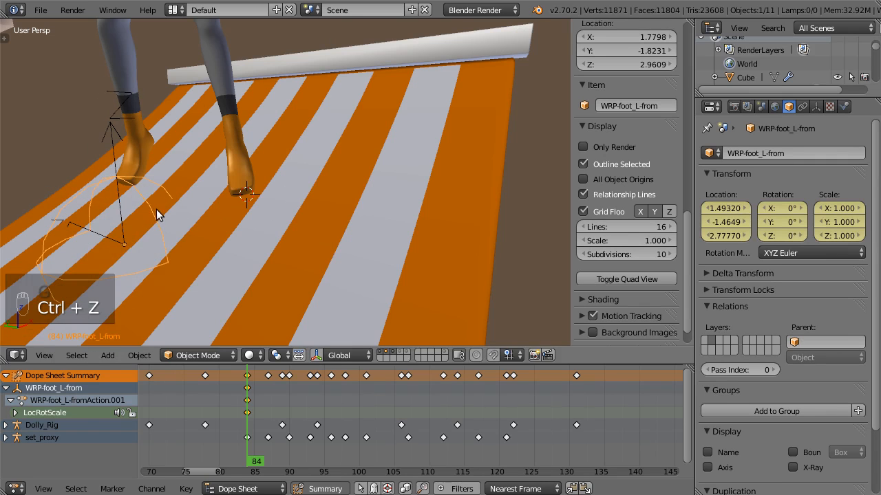
Step: Undo the move of the WRP-foot_L-from empty and the foot warp tests made with it
key("ctrl+z")
key("ctrl+z")
key("ctrl+z")
key("ctrl+z")
key("ctrl+z")
key("ctrl+z")
scroll(269, 180, "down", 6)
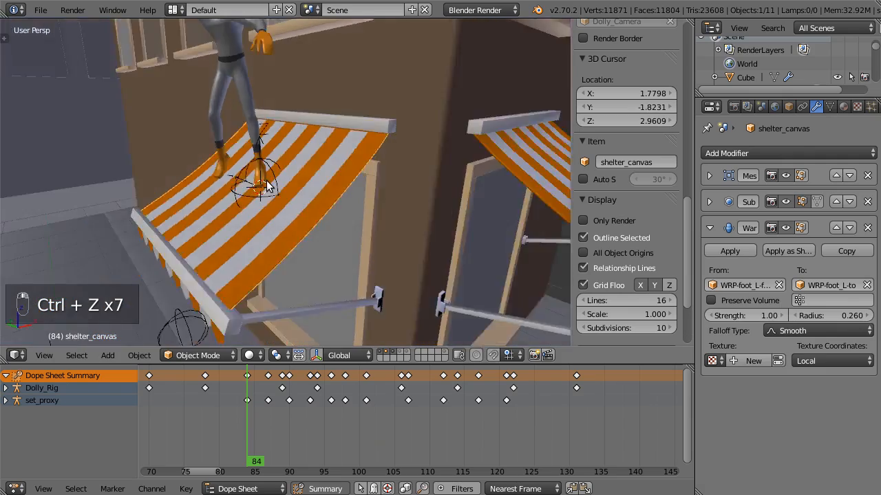
Step: Duplicate both WRP-foot_L empties and place the copies at the character's right foot, about X 1.633, Y -1.341, Z 2.862
middle_click_drag(269, 180, 430, 176)
scroll(297, 189, "up", 5)
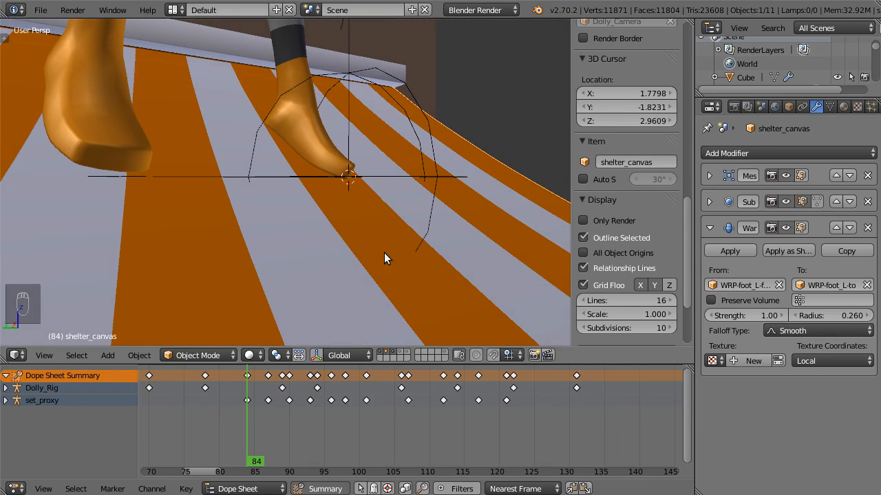
middle_click_drag(384, 258, 346, 103)
right_click(349, 97)
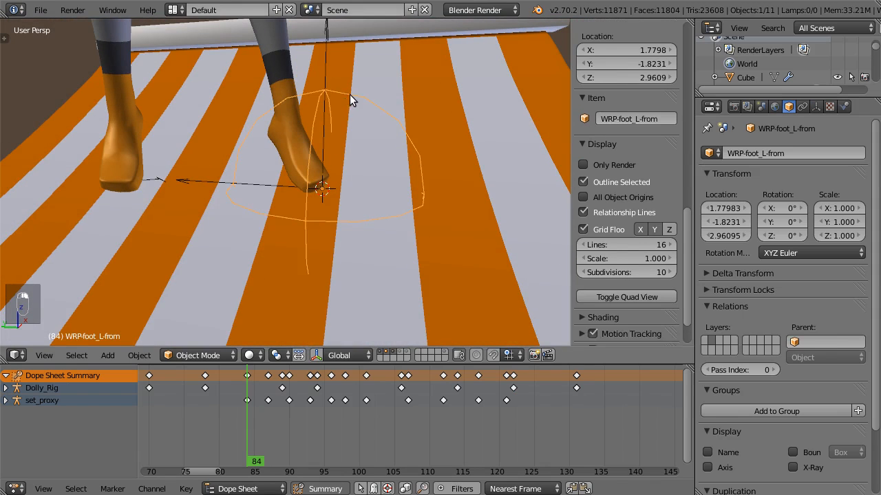
right_click(325, 60)
key("shift+d")
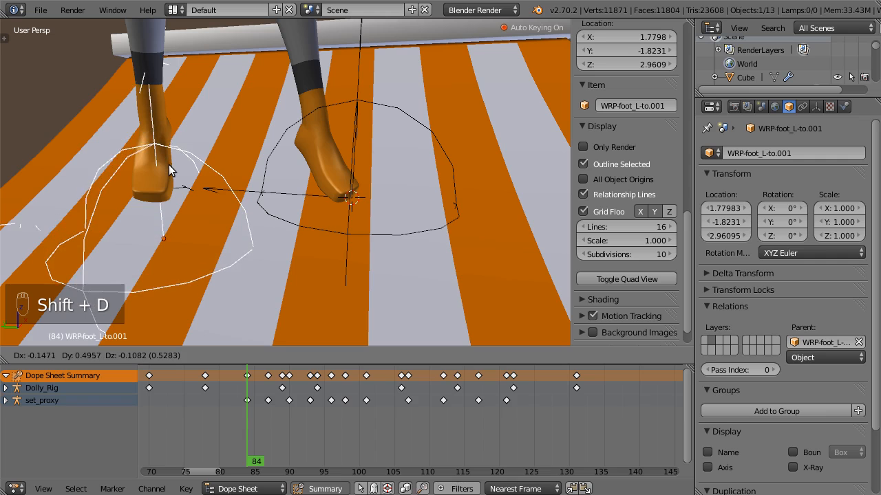
left_click(167, 161)
middle_click_drag(167, 161, 179, 137)
key("g")
left_click(192, 141)
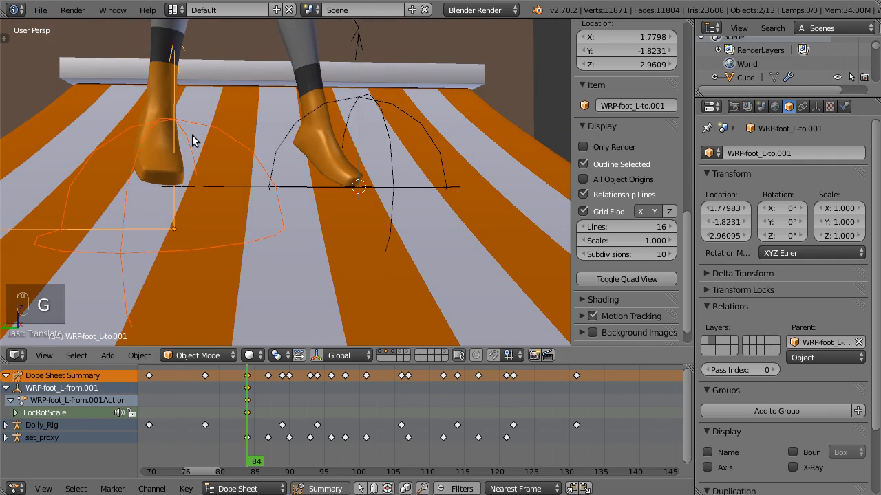
Step: Rename the duplicated WRP-foot_L-to.001 empty as WRP-foot_R-to
left_click(762, 153)
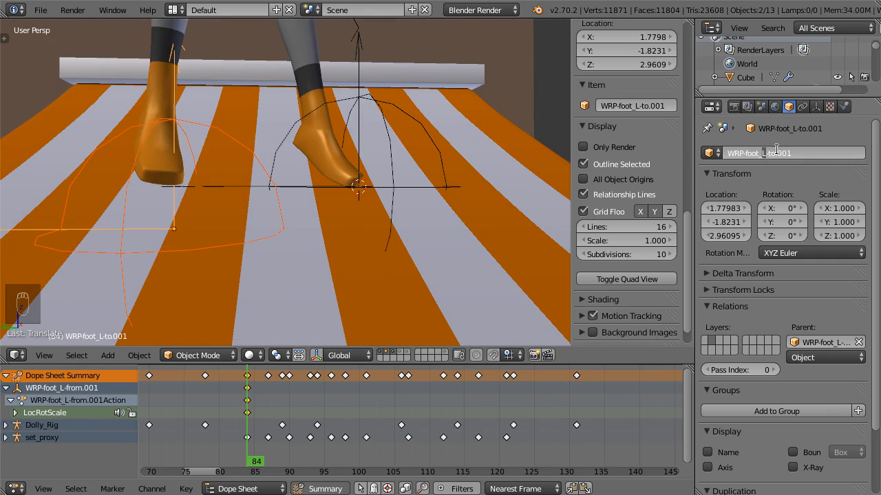
type("R")
left_click(785, 153)
left_click_drag(779, 154, 865, 156)
key("BackSpace")
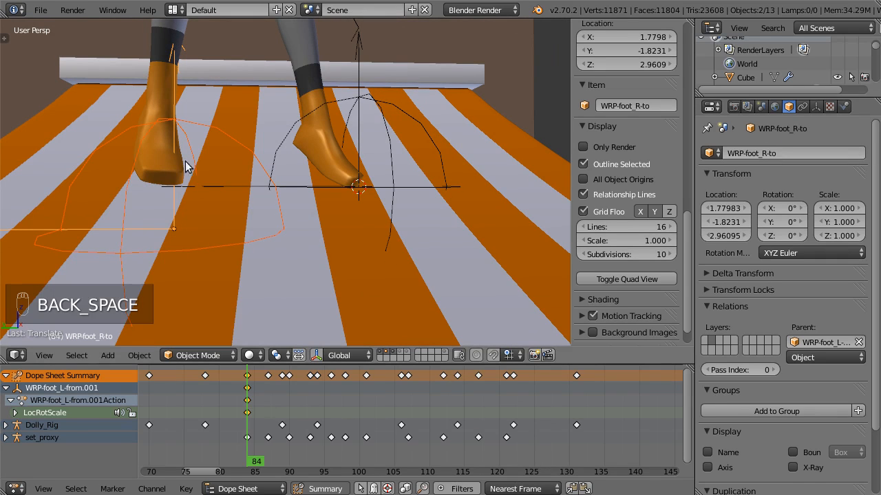
Step: Rename the duplicated WRP-foot_L-from.001 empty as WRP-foot_R-from
right_click(175, 95)
right_click(176, 95)
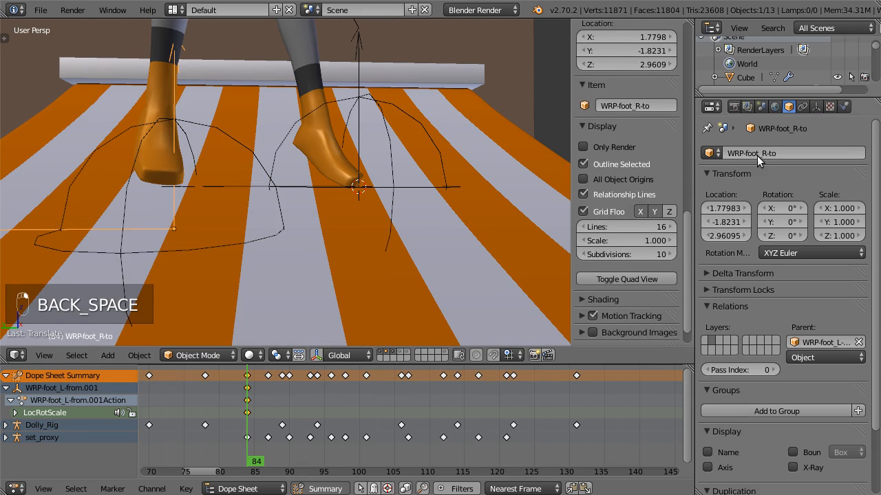
right_click(237, 132)
right_click(229, 135)
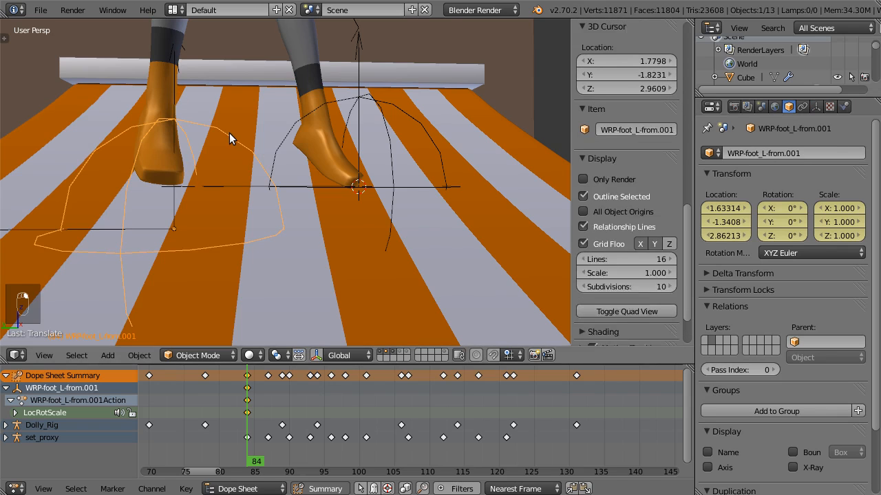
double_click(819, 152)
left_click(799, 153)
key("BackSpace")
key("BackSpace")
key("BackSpace")
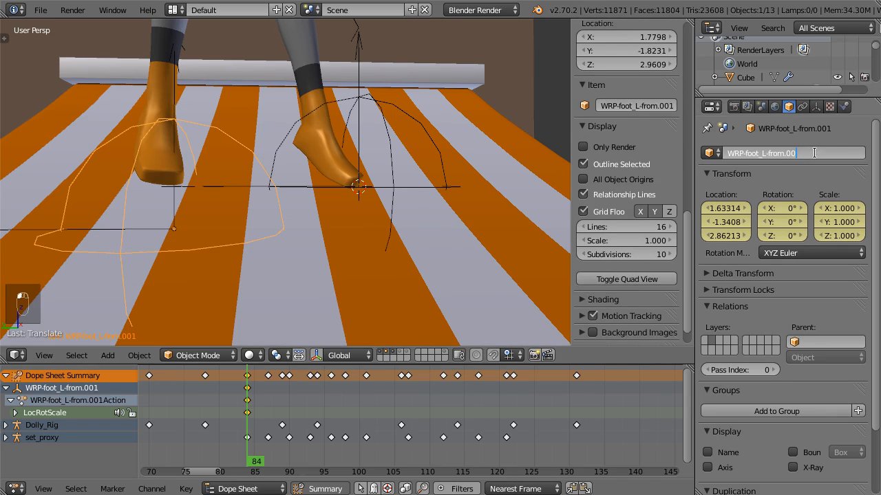
key("BackSpace")
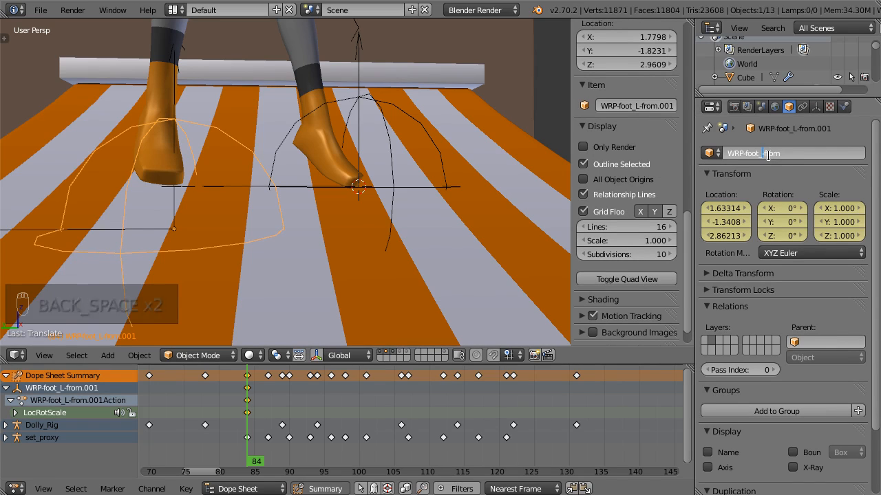
type("R")
key("Return")
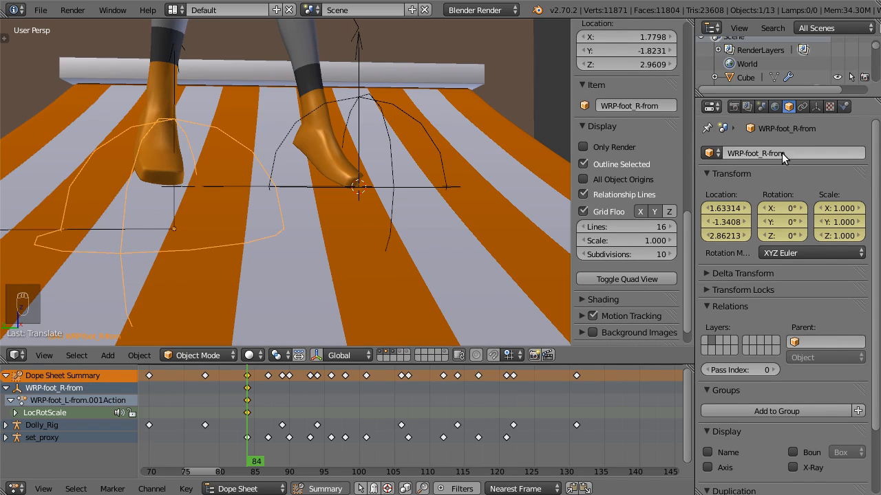
Step: Move the WRP-foot_L-to empty up off the canvas to about X 1.537, Y -1.254, Z 3.388 to test the warp
middle_click_drag(449, 219, 347, 191)
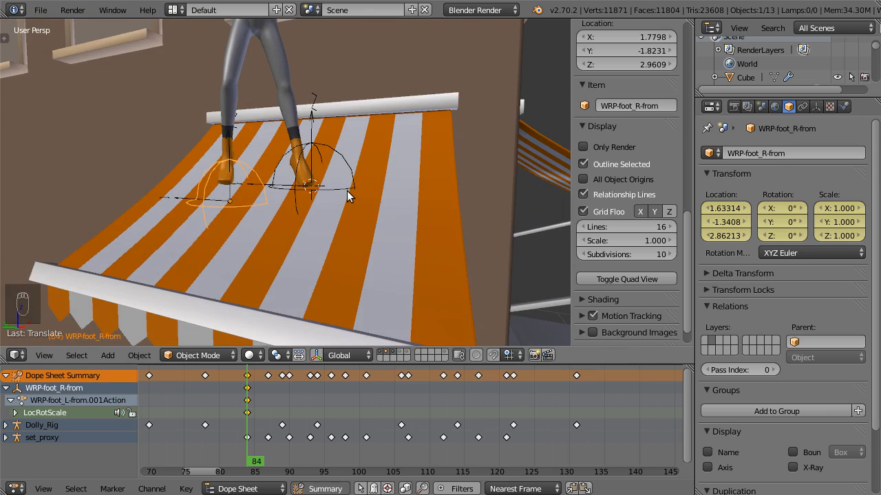
middle_click_drag(378, 53, 333, 55)
scroll(307, 106, "up", 3)
middle_click_drag(303, 113, 369, 184)
middle_click_drag(463, 153, 279, 173)
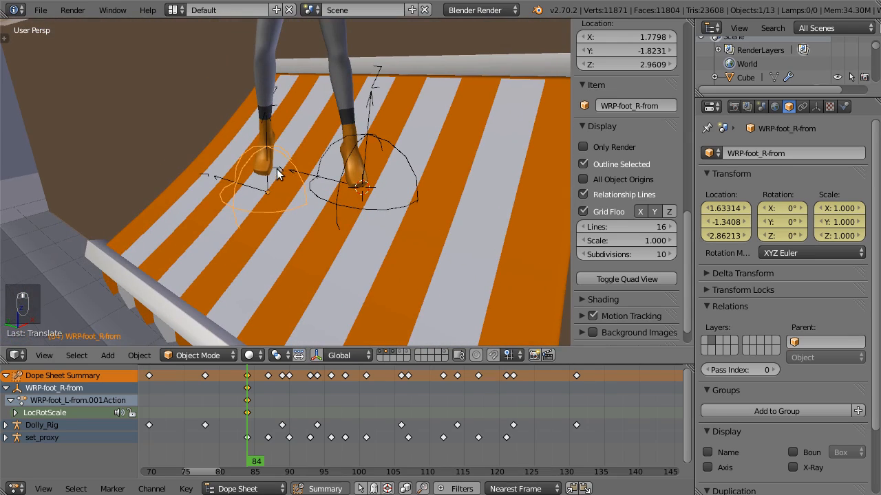
right_click(371, 114)
key("g")
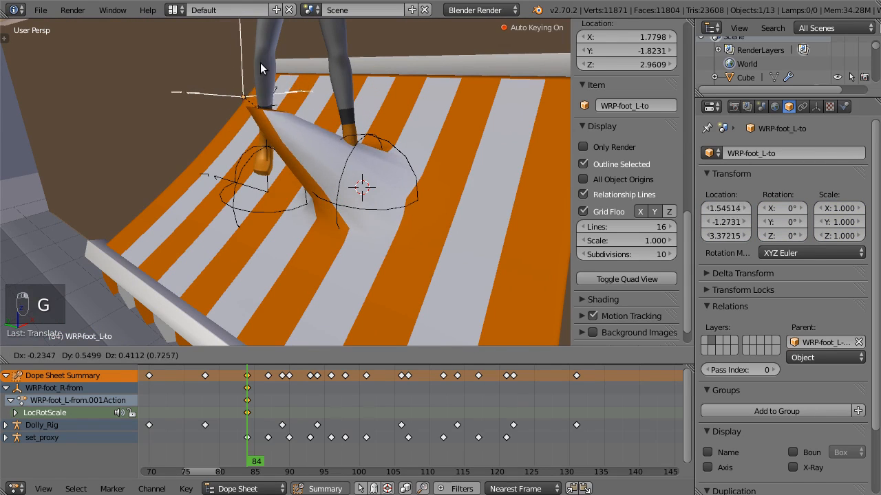
left_click(256, 66)
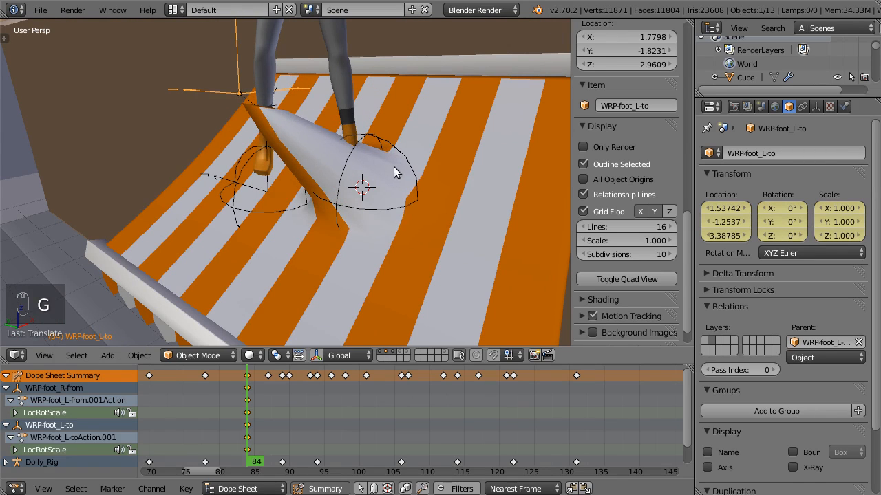
Step: Try clearing the location of the WRP-foot_L-to empty and check the resulting warp on the canvas
scroll(353, 177, "down", 8)
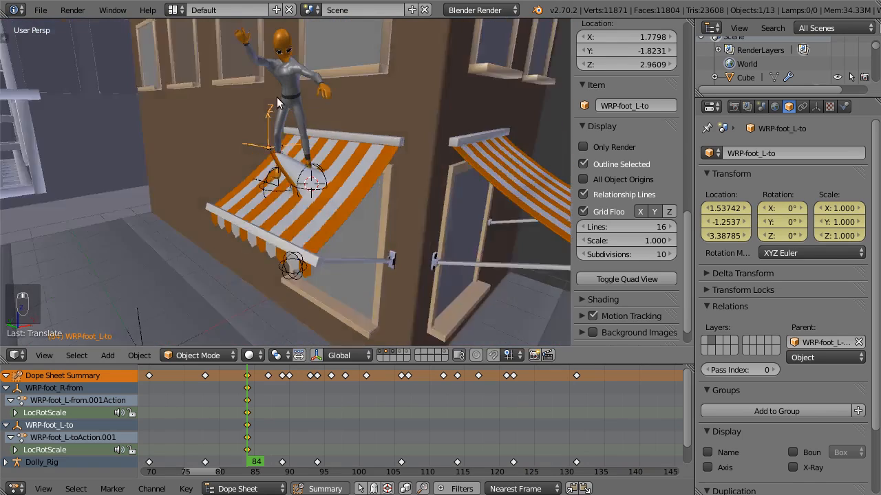
middle_click_drag(277, 102, 219, 260)
key("alt+g")
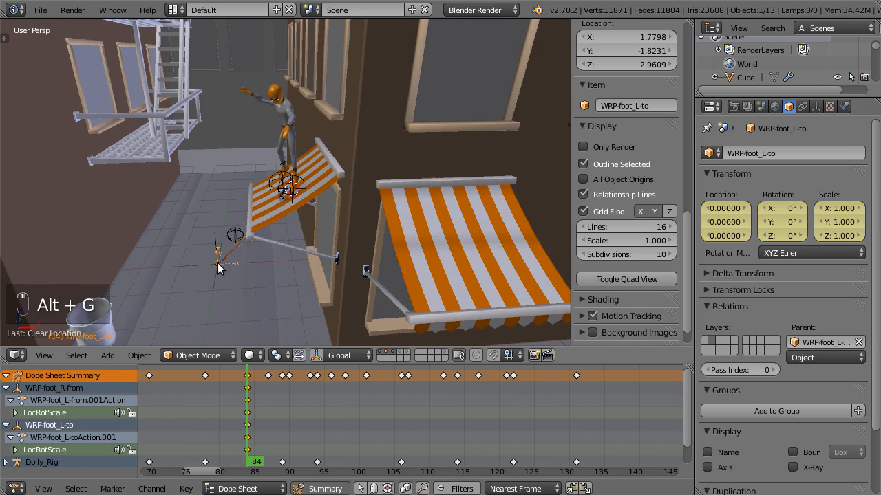
middle_click_drag(330, 200, 326, 145)
scroll(345, 180, "up", 5)
scroll(323, 148, "up", 2)
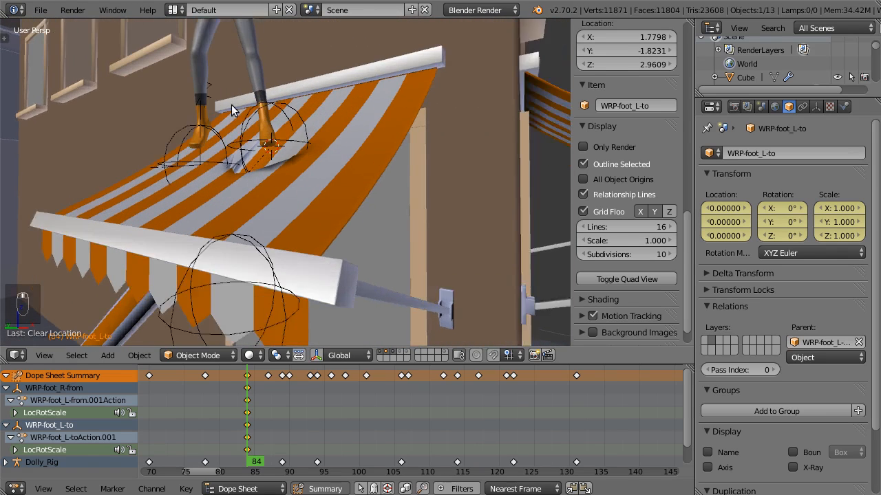
scroll(286, 144, "up", 2)
right_click(273, 117)
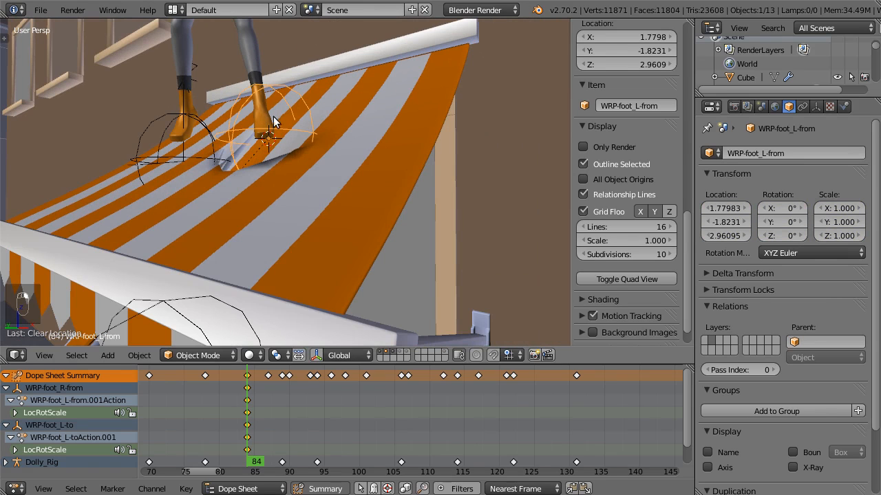
Step: Snap the WRP-foot_L-to empty to the 3D cursor at the character's left foot
scroll(287, 230, "down", 4)
middle_click_drag(237, 161, 303, 93)
right_click(184, 179)
key("shift+s")
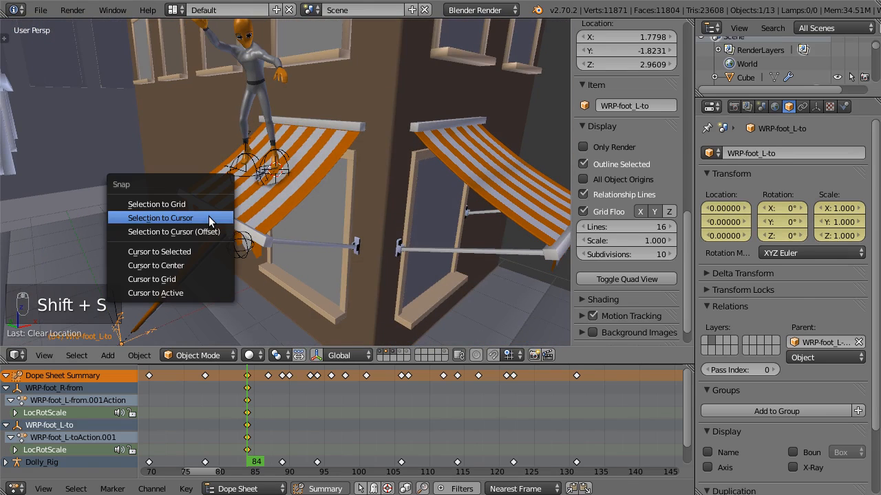
left_click(209, 216)
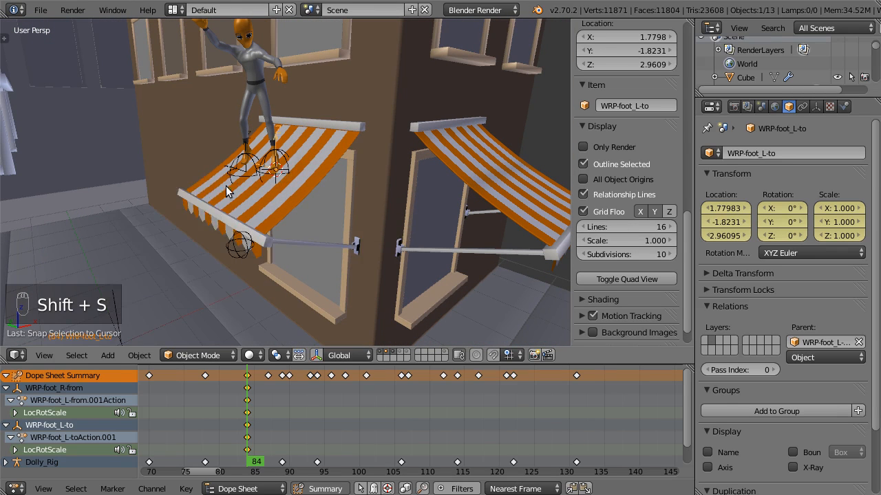
Step: Collapse the WRP-foot_R-from and WRP-foot_L-to channels in the dope sheet
scroll(275, 165, "up", 8)
middle_click_drag(340, 145, 307, 221)
scroll(289, 146, "down", 4)
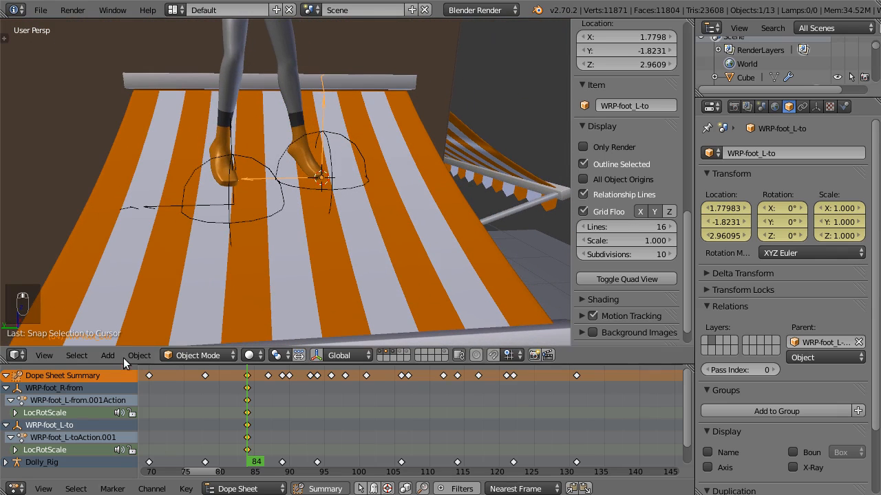
left_click(6, 388)
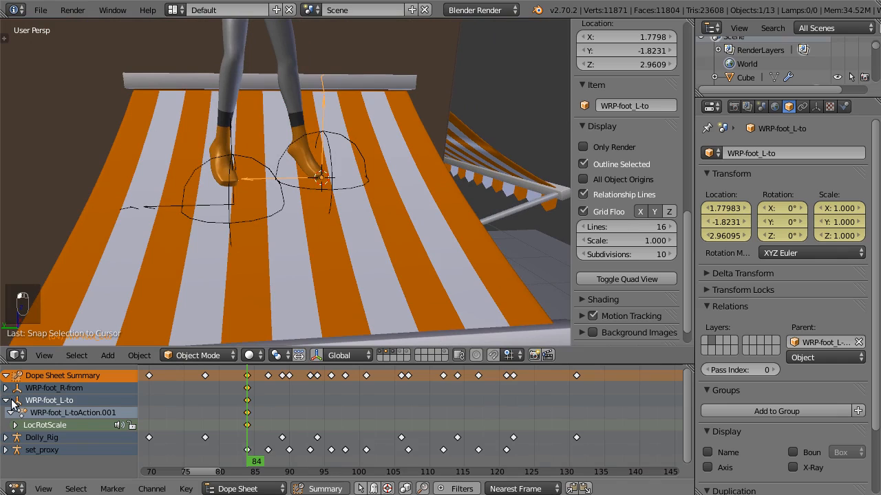
left_click(7, 400)
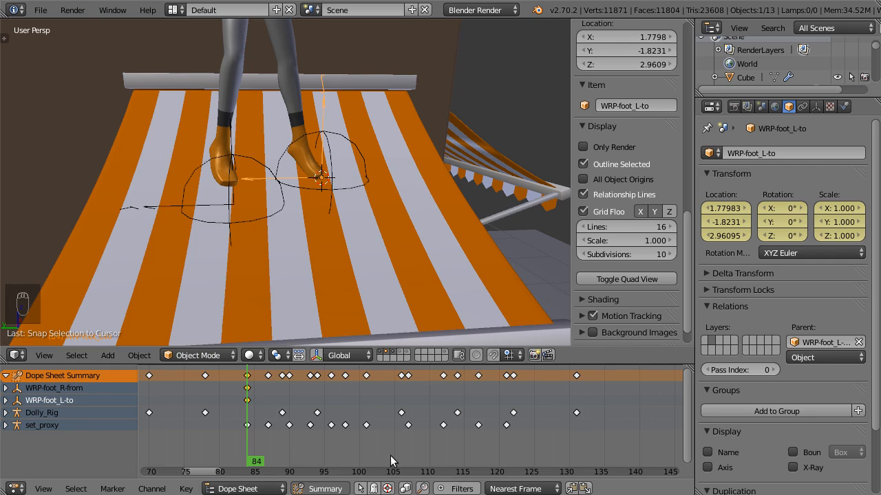
Step: Collapse the existing Warp modifier on shelter_canvas and add a second Warp modifier
middle_click_drag(344, 103, 172, 135)
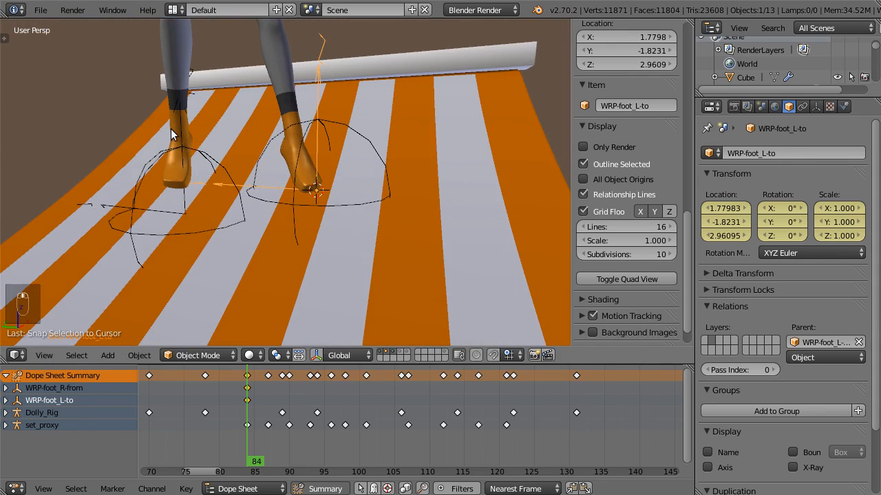
right_click(195, 152)
right_click(269, 265)
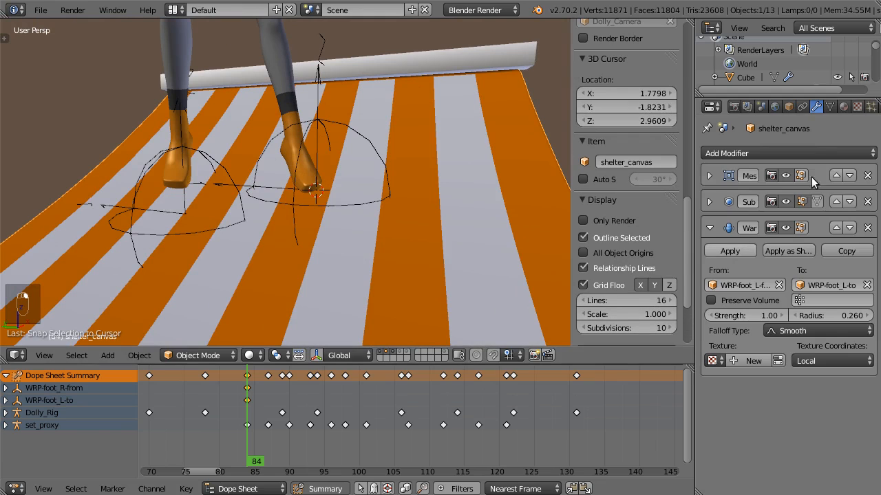
left_click(709, 228)
left_click(763, 153)
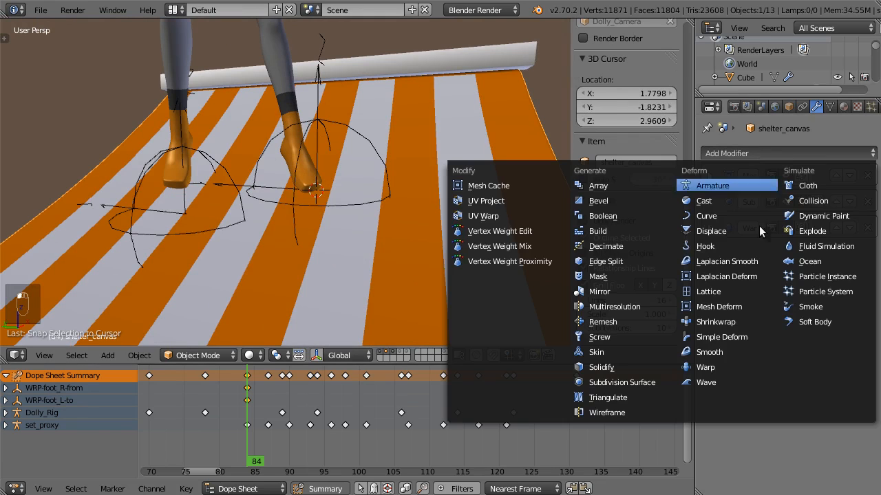
left_click(776, 364)
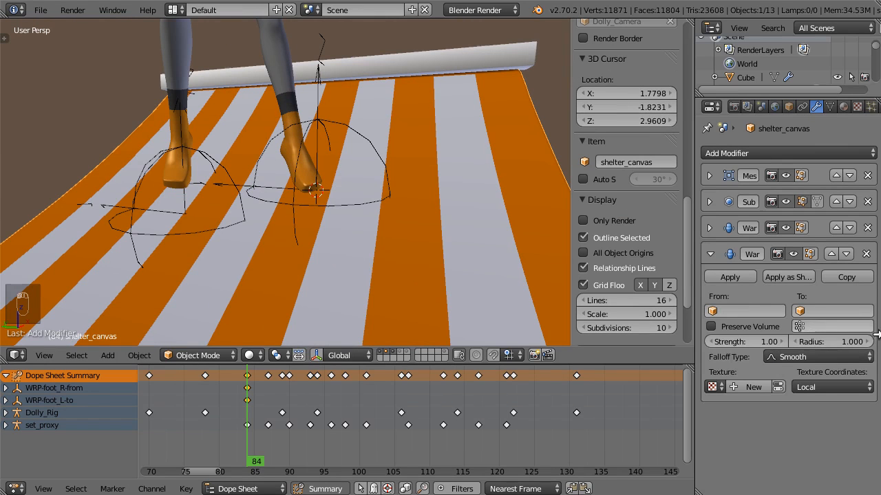
Step: Set the second Warp modifier's From object to WRP-foot_R-from and its To object to WRP-foot_R-to
left_click(746, 311)
type("WR")
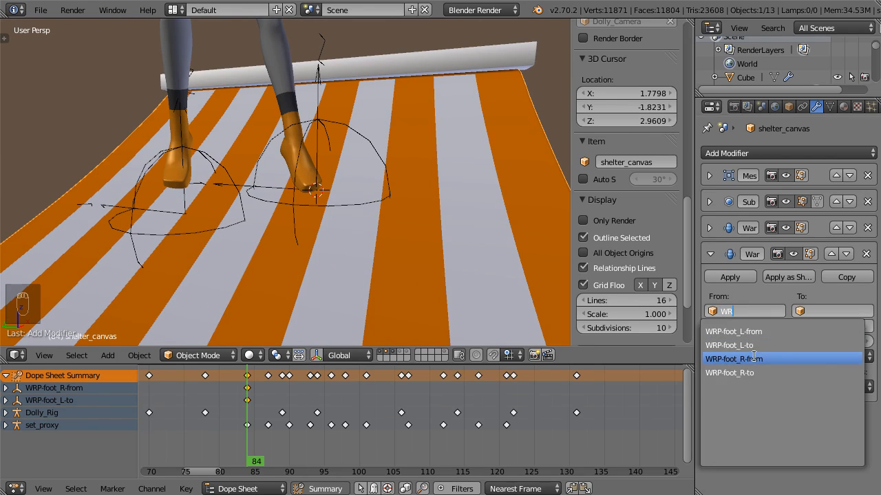
left_click(755, 360)
left_click(815, 311)
type("WR")
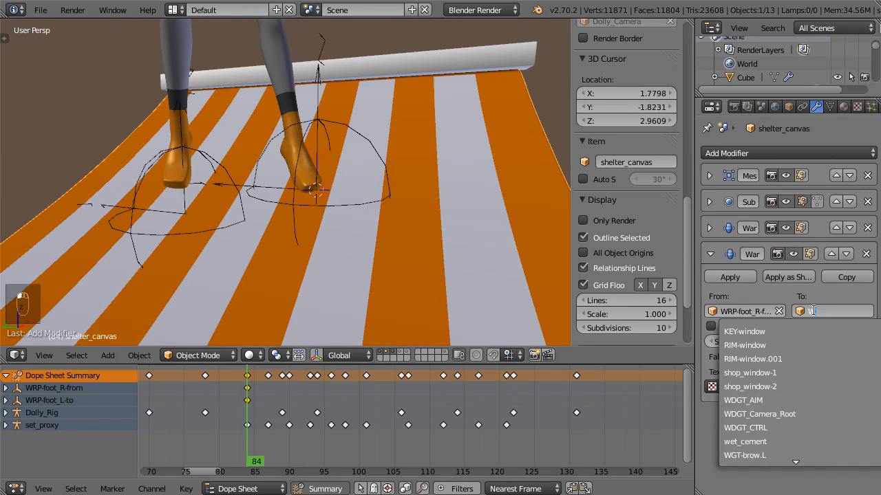
left_click(784, 372)
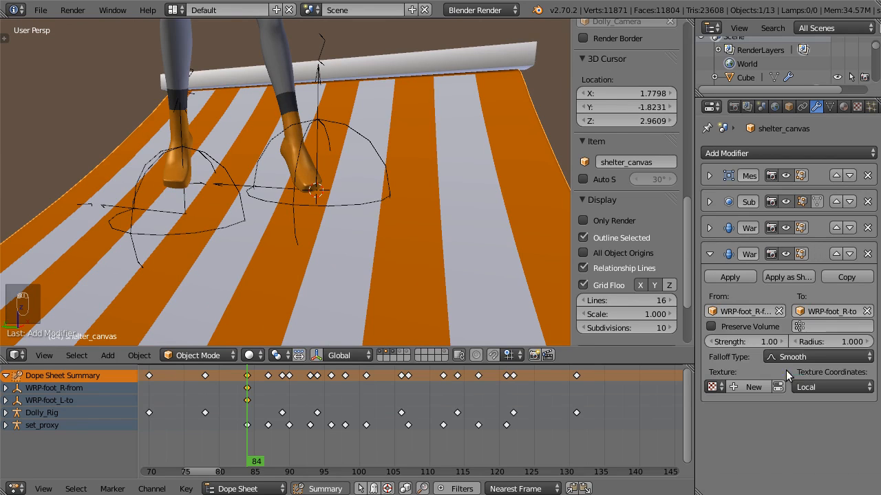
Step: Set the second Warp modifier's radius to 0.26
left_click(825, 334)
type("0.26")
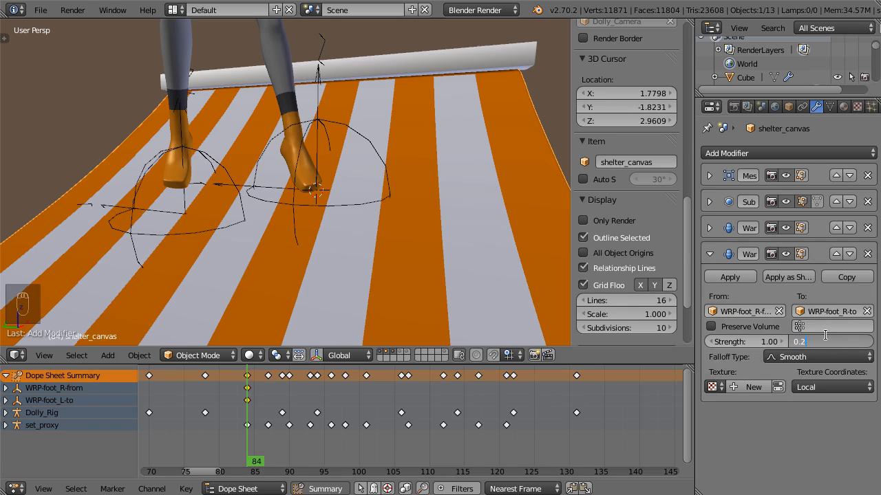
key("Return")
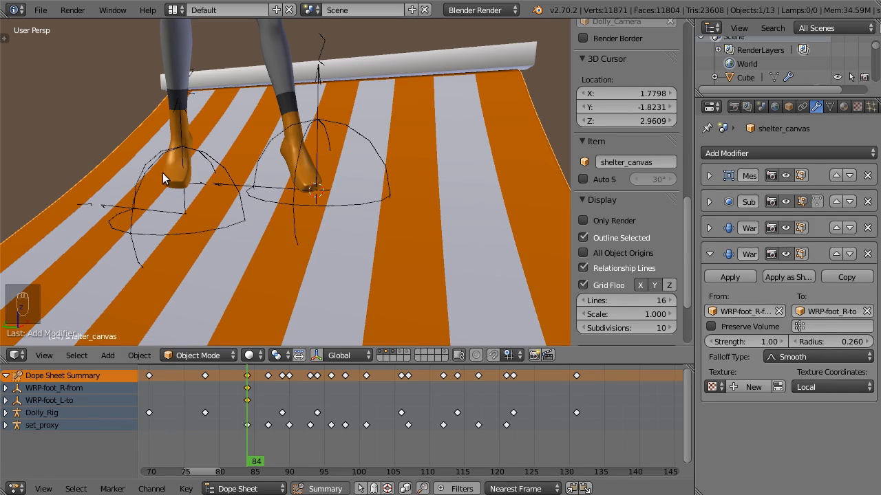
right_click(193, 180)
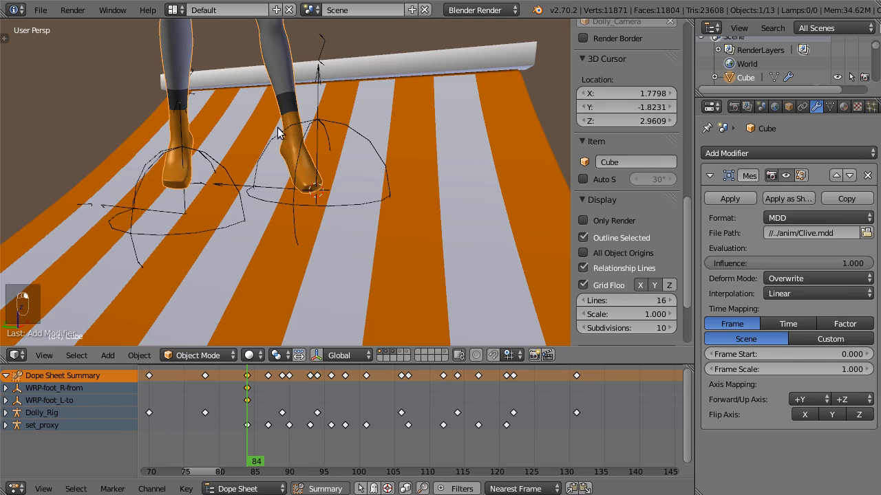
Step: Insert Location keyframes at frame 84 for WRP-foot_R-from and WRP-foot_R-to
right_click(220, 157)
right_click(216, 160)
key("i")
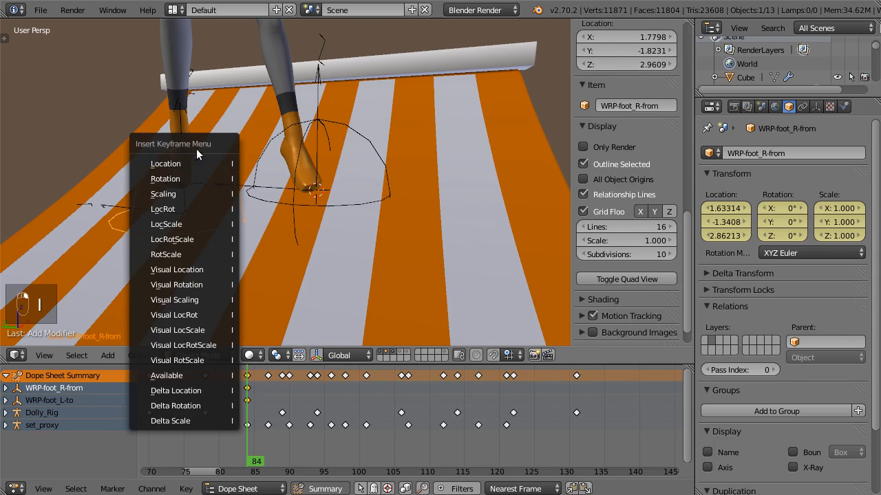
left_click(199, 160)
right_click(184, 200)
key("i")
left_click(185, 198)
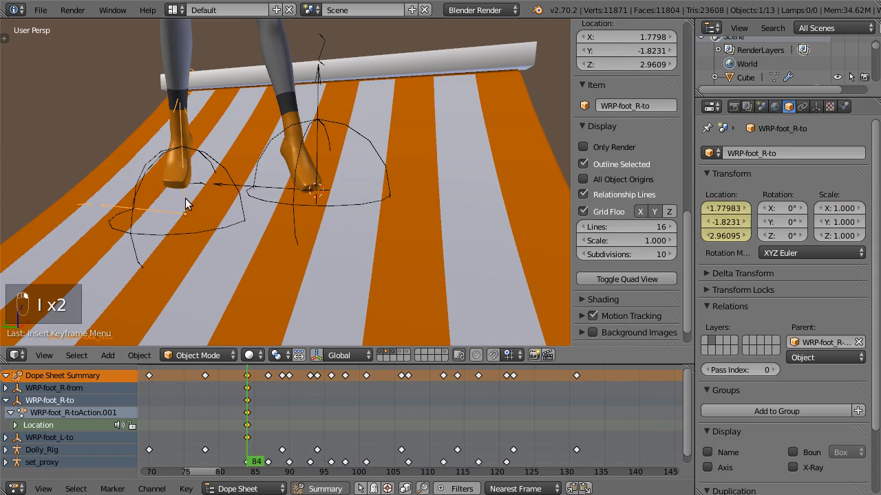
Step: Insert Location keyframes at frame 84 for WRP-foot_L-from and WRP-foot_L-to
right_click(347, 124)
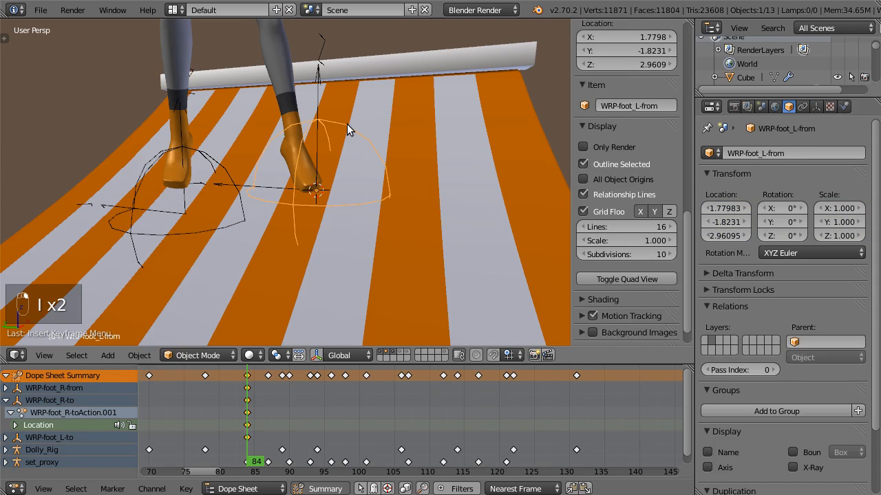
key("i")
left_click(347, 125)
right_click(317, 103)
key("i")
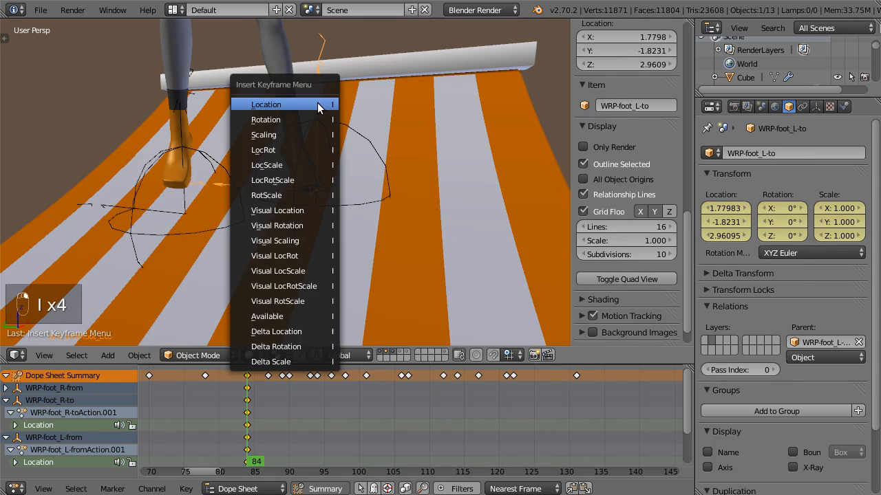
left_click(317, 102)
Step: At frame 86, move WRP-foot_L-from and WRP-foot_L-to together down to where the left foot meets the canvas
middle_click_drag(317, 103, 325, 255)
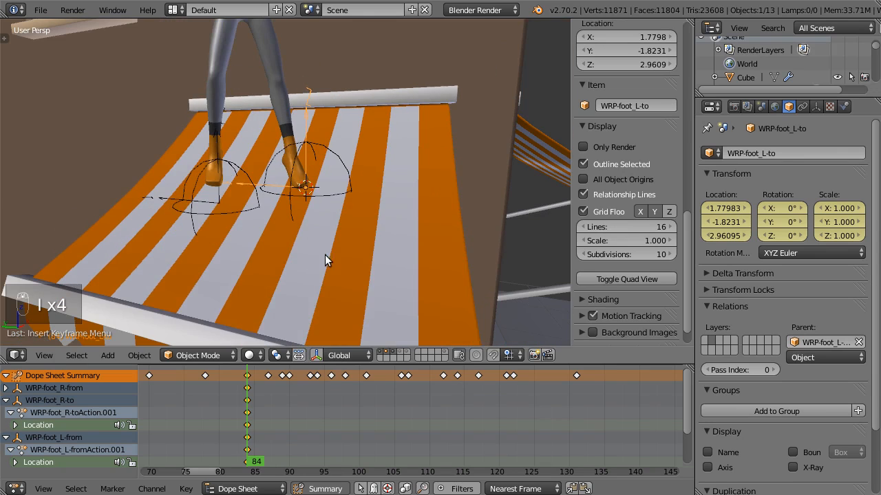
left_click(253, 388)
mouse_move(258, 388)
left_mouse_down()
mouse_move(269, 387)
mouse_move(250, 390)
left_mouse_up()
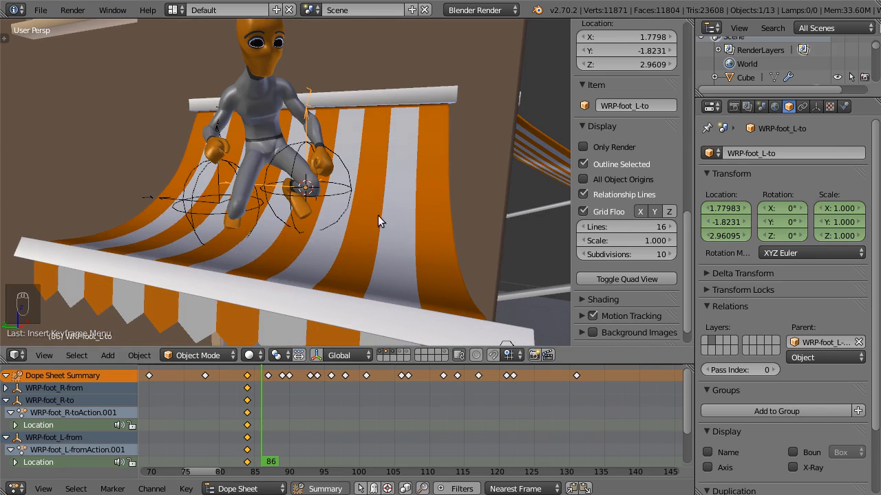
middle_click_drag(378, 215, 321, 110)
scroll(278, 144, "up", 3)
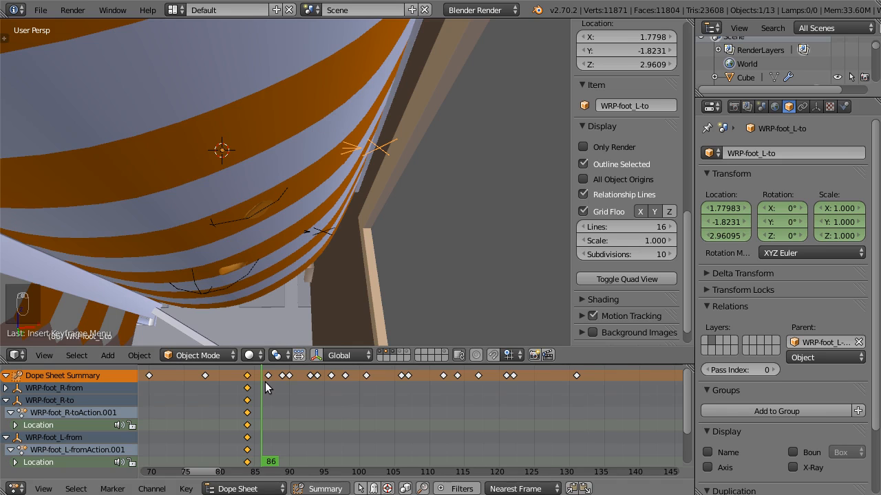
mouse_move(265, 382)
left_mouse_down()
mouse_move(255, 387)
mouse_move(262, 391)
left_mouse_up()
middle_click_drag(253, 144, 305, 137)
right_click(289, 147)
right_click(328, 168, "shift")
right_click(275, 150)
key("g")
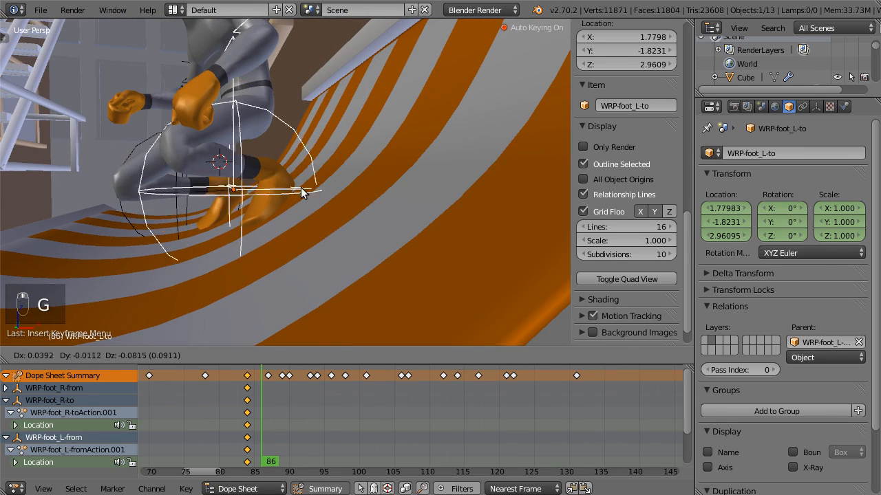
left_click(303, 166)
Step: Nudge WRP-foot_L-from under the left foot and lower WRP-foot_L-to to about X 1.795, Y -1.829, Z 2.879
right_click(301, 157)
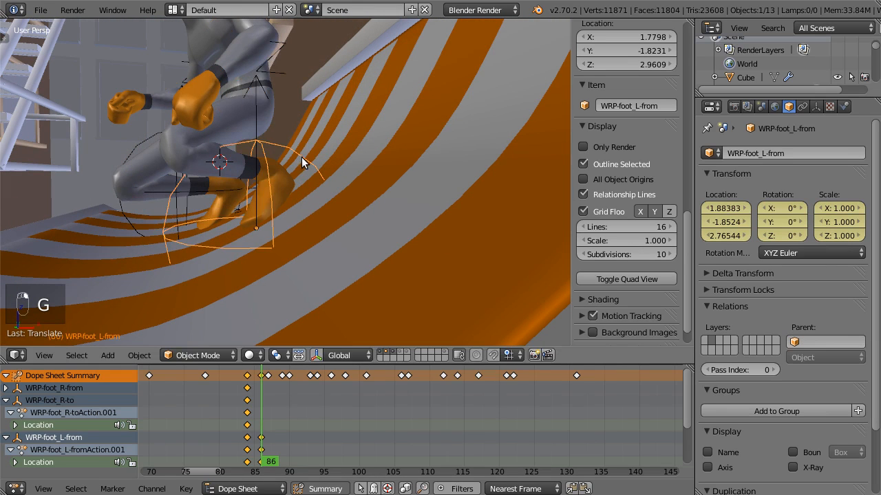
key("g")
left_click(306, 157)
right_click(259, 101)
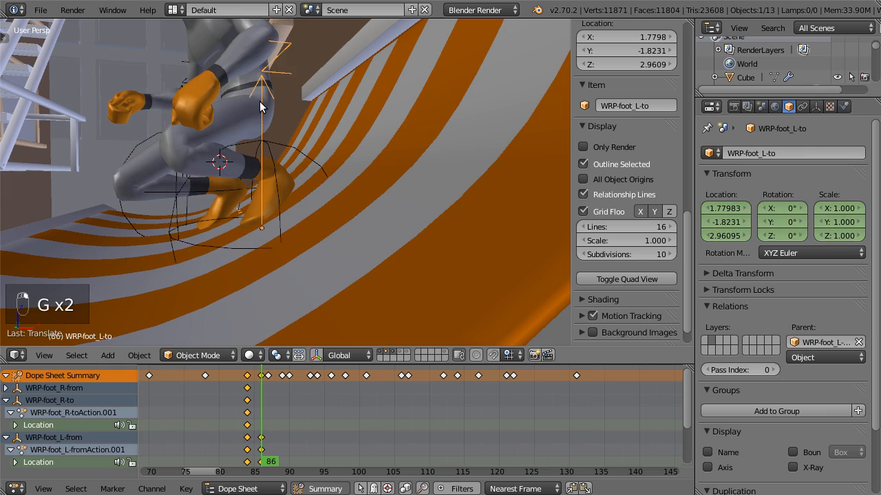
key("g")
left_click(267, 132)
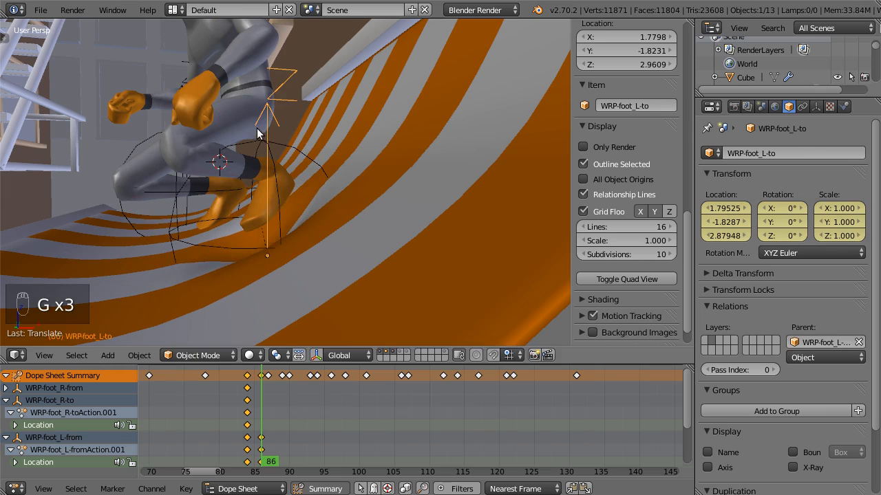
Step: Examine the canvas deformation under the left foot at frame 86 through the scene camera and from underneath
middle_click_drag(258, 133, 419, 145)
scroll(372, 209, "down", 5)
middle_click_drag(372, 208, 260, 216)
key("KP_0")
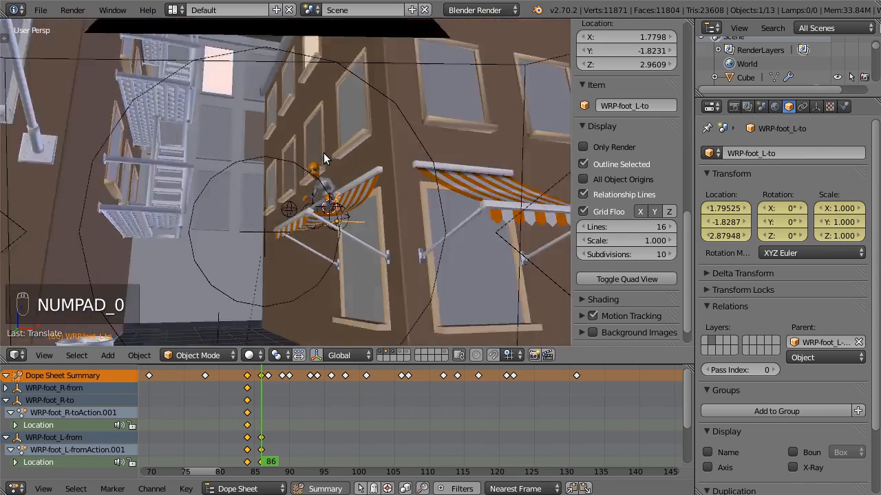
scroll(385, 217, "up", 6)
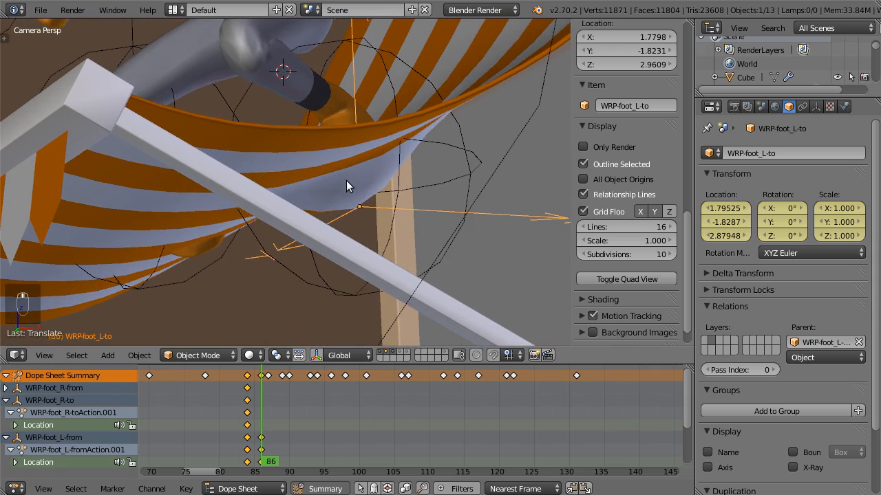
scroll(337, 184, "down", 1)
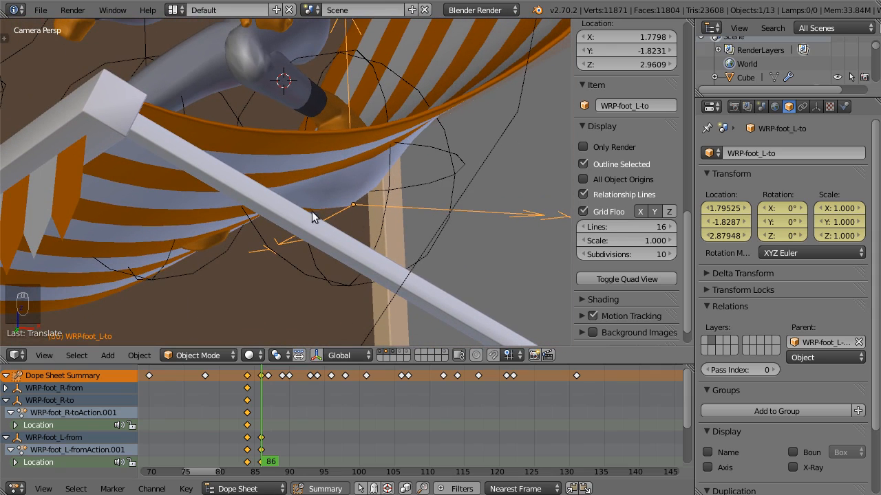
scroll(256, 199, "down", 5)
middle_click(224, 177)
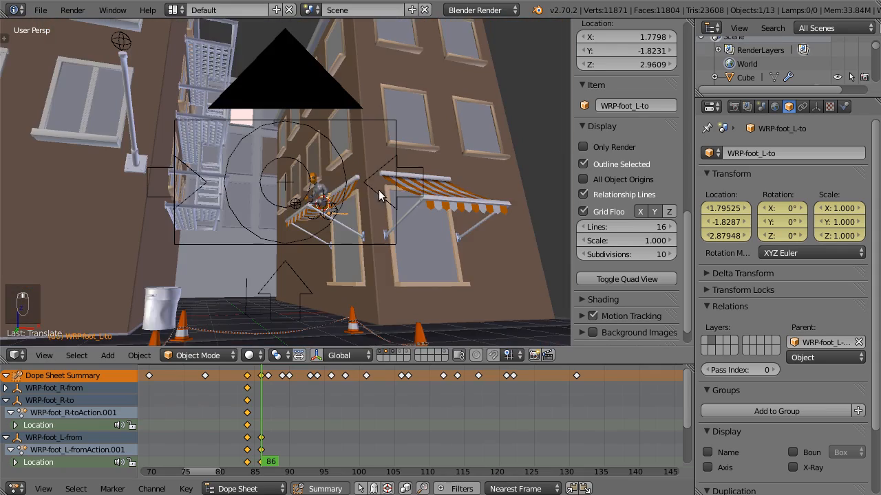
scroll(379, 196, "up", 12)
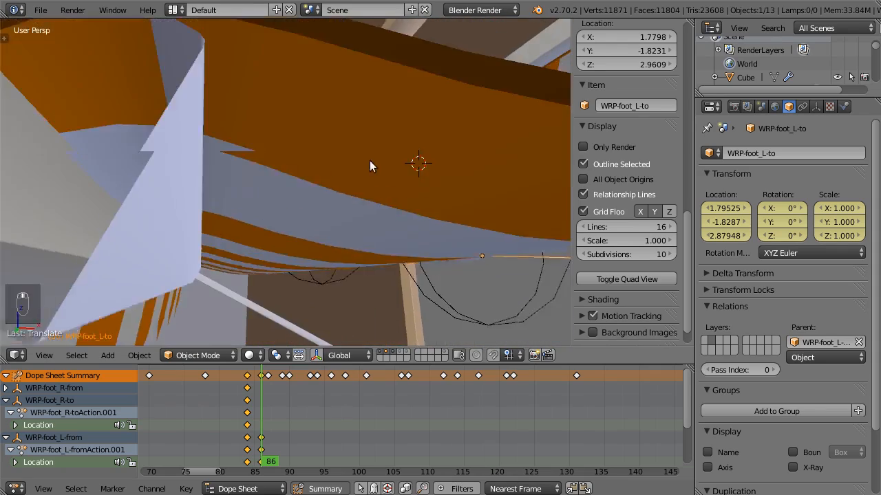
scroll(369, 166, "down", 8)
Step: In front view, move WRP-foot_R-from and WRP-foot_R-to together down to the right foot's contact with the canvas at frame 86
right_click(260, 164)
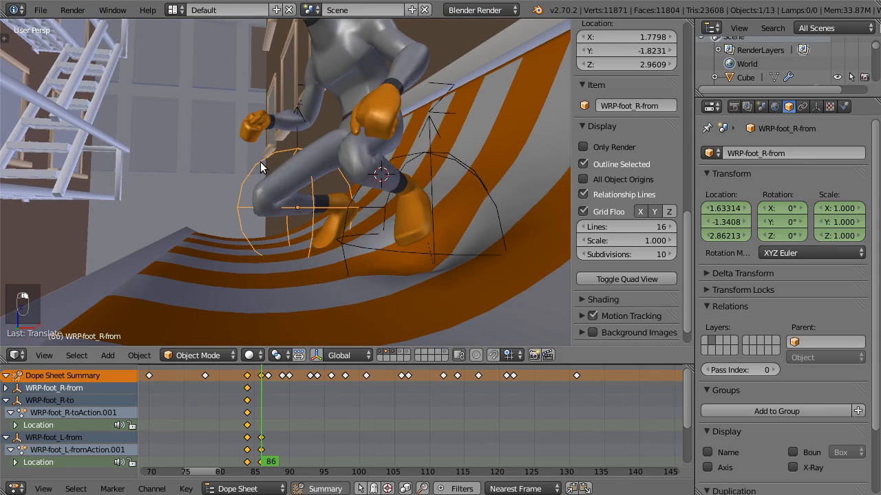
key("KP_1")
scroll(261, 162, "up", 4)
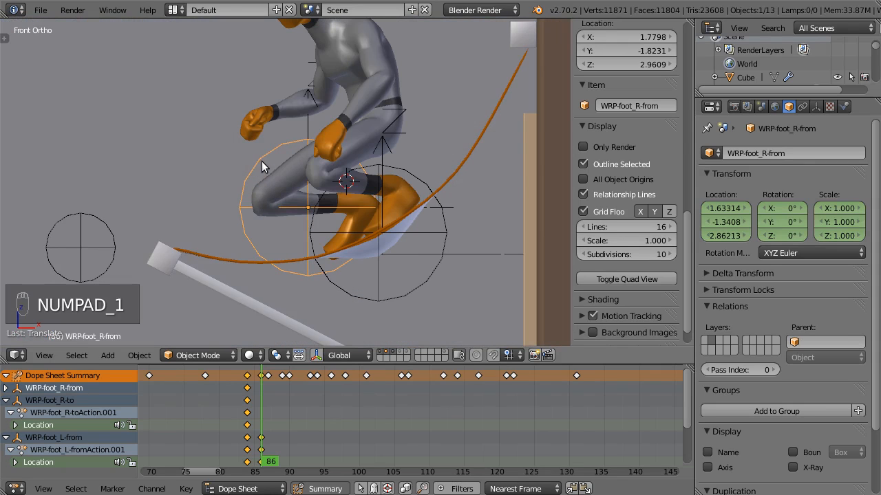
right_click(333, 75, "shift")
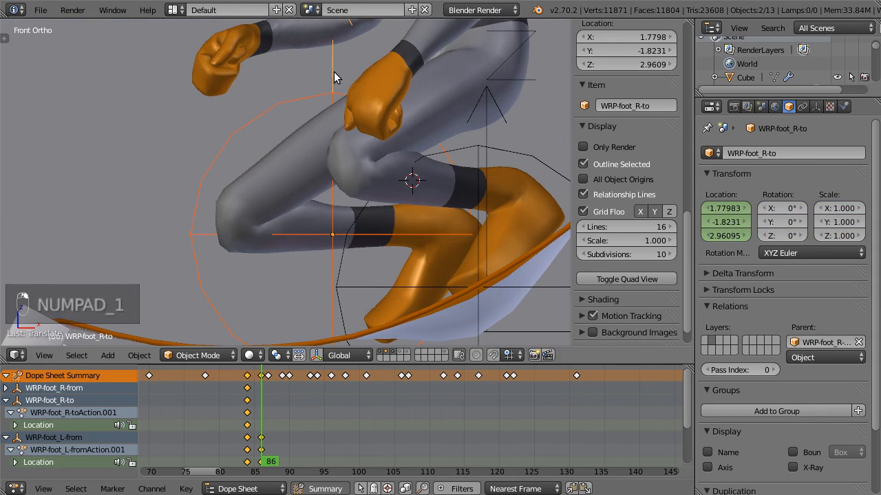
key("g")
left_click(398, 172)
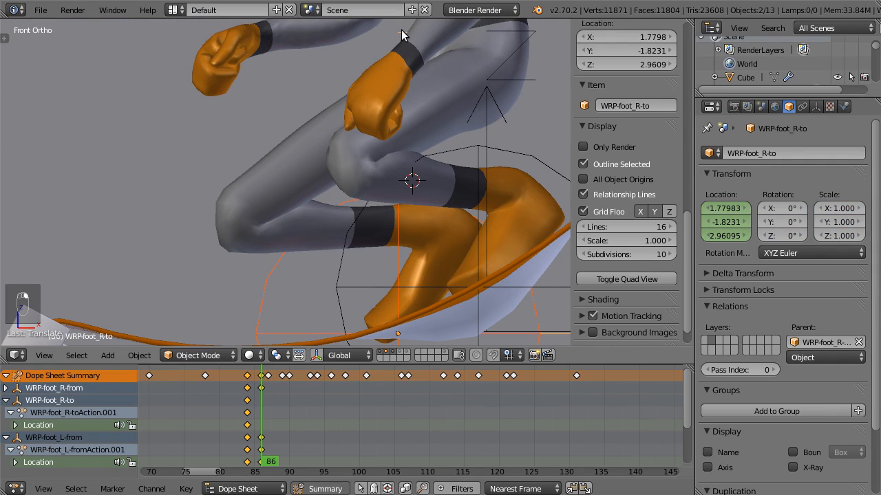
Step: Lower WRP-foot_R-to alone to about X 1.798, Y -1.836, Z 2.878 to dent the canvas under the right foot
middle_click_drag(313, 144, 353, 148)
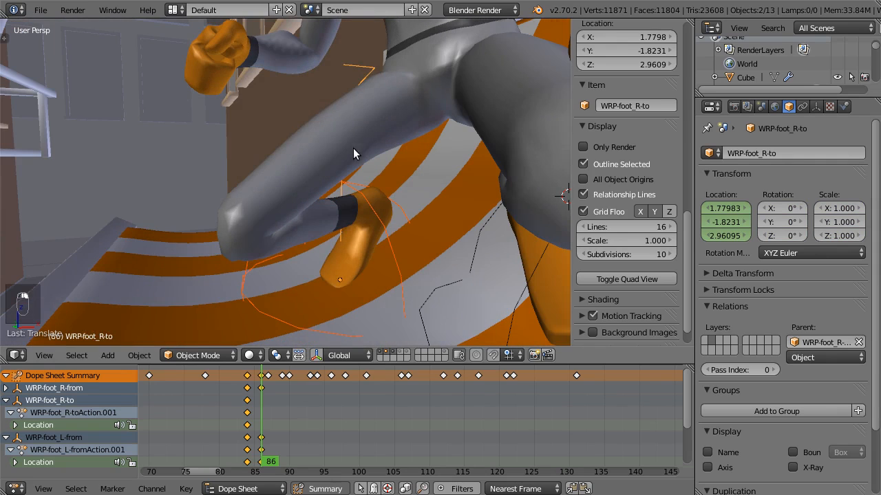
key("a")
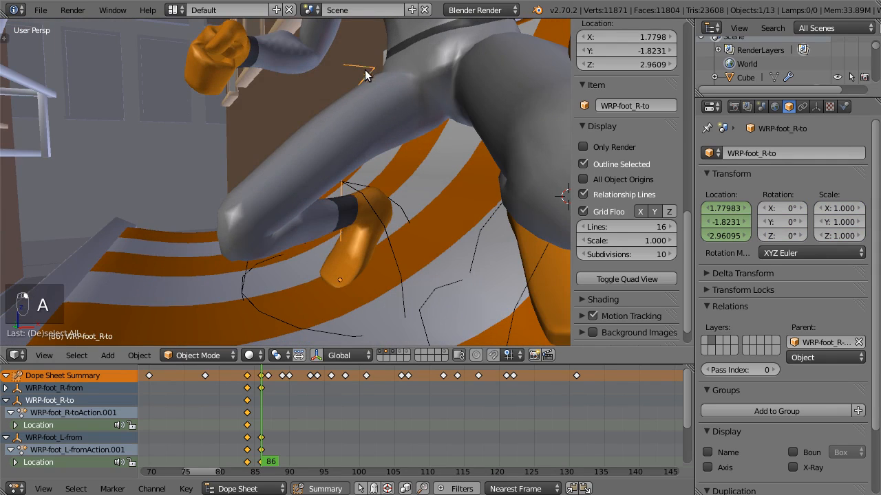
key("g")
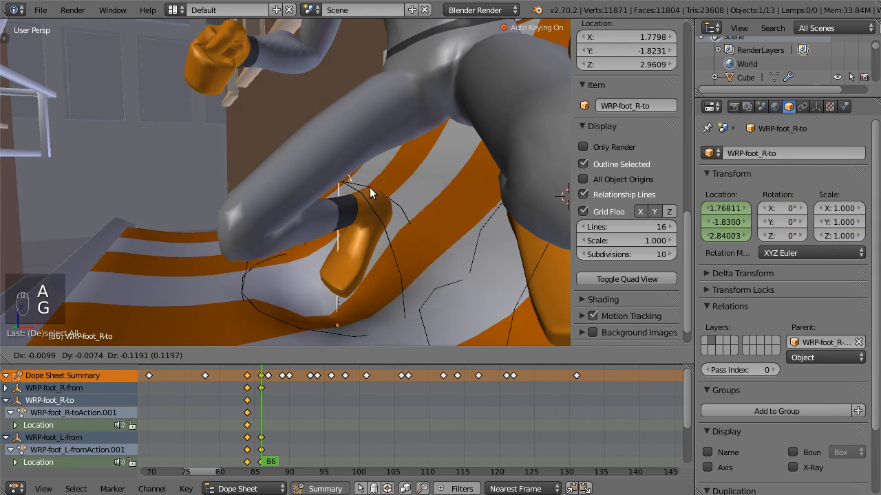
left_click(377, 178)
middle_click_drag(374, 176, 323, 289)
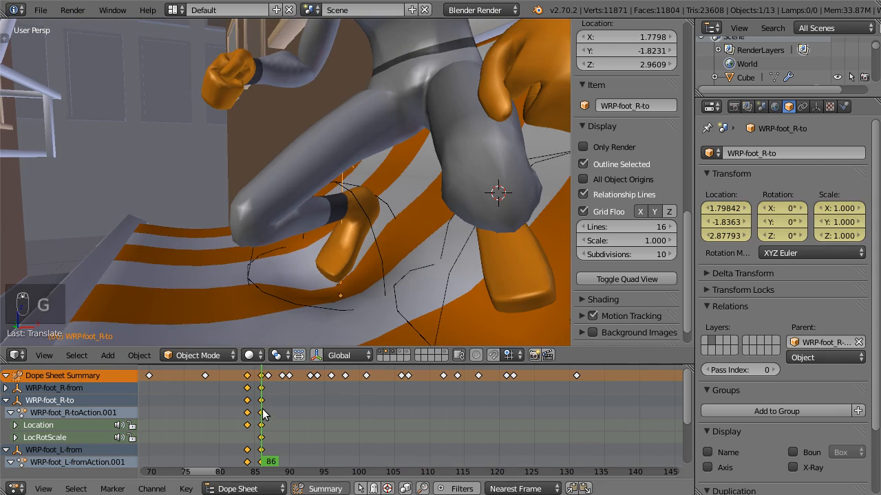
Step: Check the canvas up to frame 91, return to frame 84, and collapse the WRP-foot_R-to and WRP-foot_L-from channels
left_click_drag(262, 410, 294, 405)
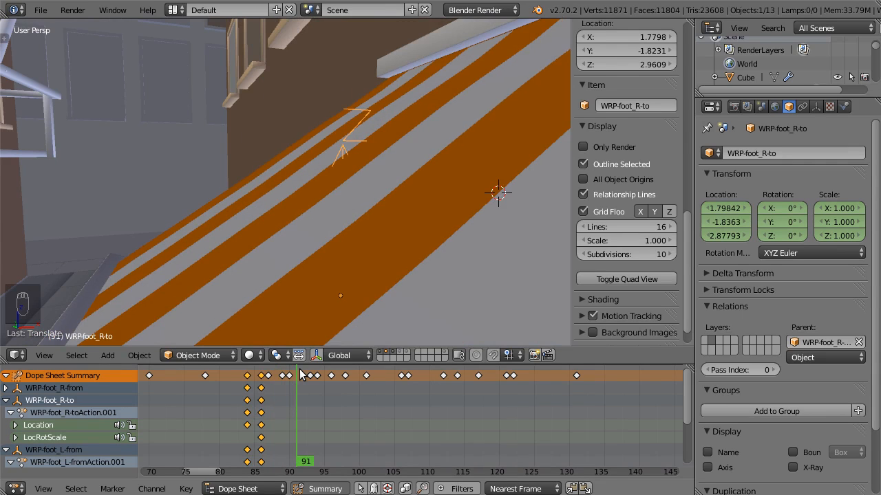
middle_click_drag(241, 268, 361, 184)
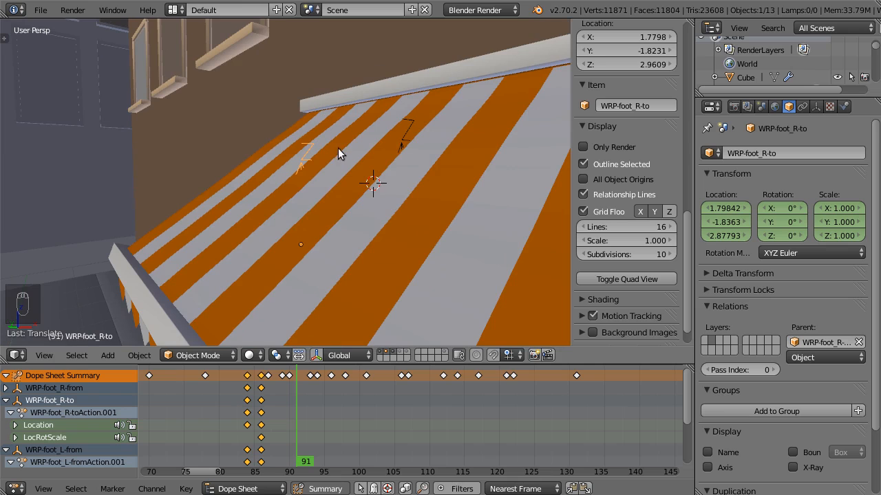
middle_click_drag(338, 148, 314, 125)
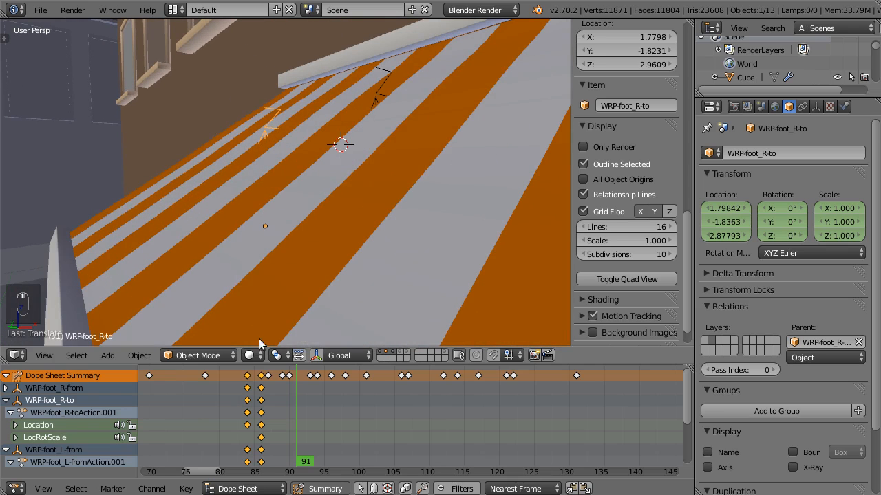
left_click(248, 428)
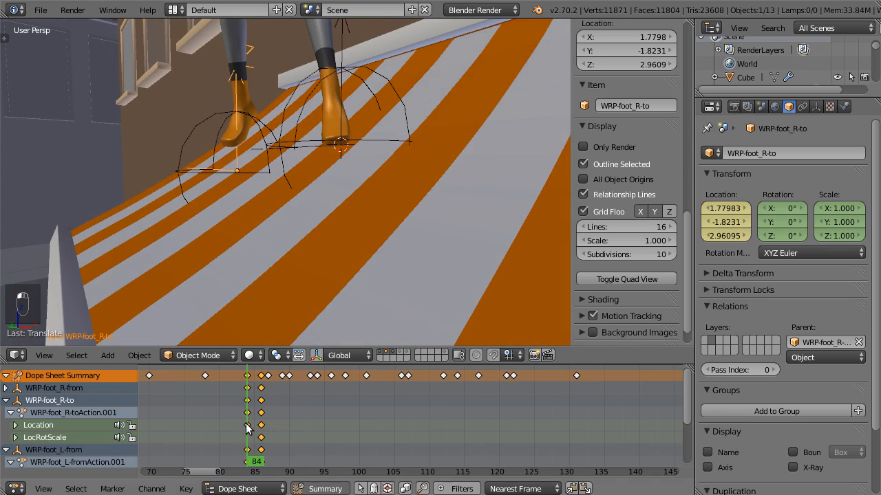
left_click_drag(248, 425, 247, 425)
left_click(5, 401)
left_click(6, 413)
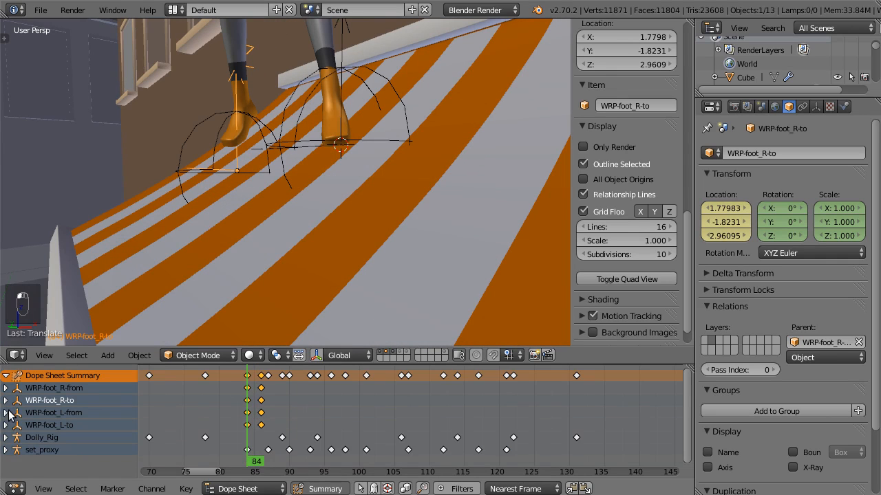
Step: Duplicate the frame 84 keyframes of all four WRP-foot empties to frame 89
key("a")
key("b")
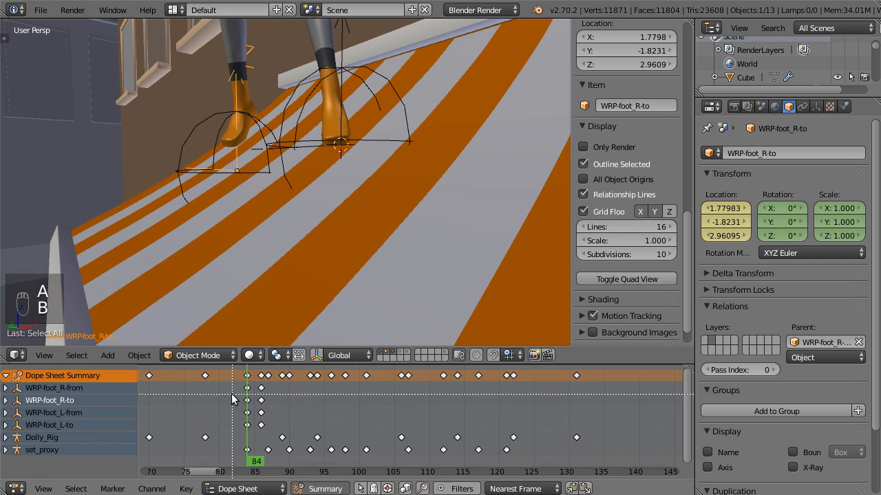
left_click_drag(235, 388, 248, 421)
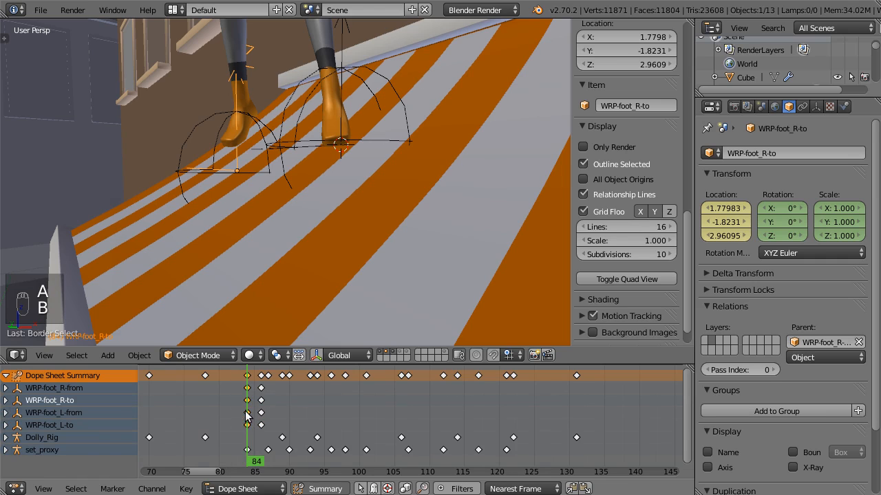
key("shift+d")
left_click(283, 411)
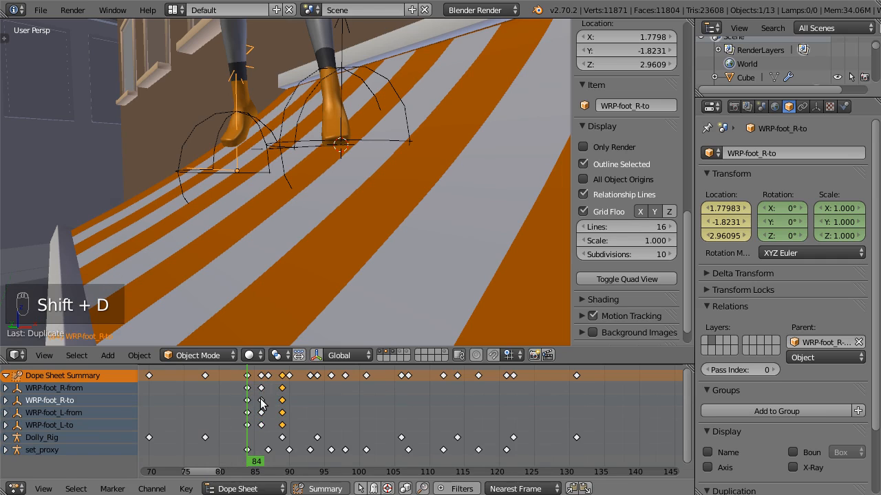
Step: Shift the duplicated WRP-foot keyframes to frame 90 and scrub across frames 89 to 91 to check the canvas
left_click_drag(261, 399, 288, 406)
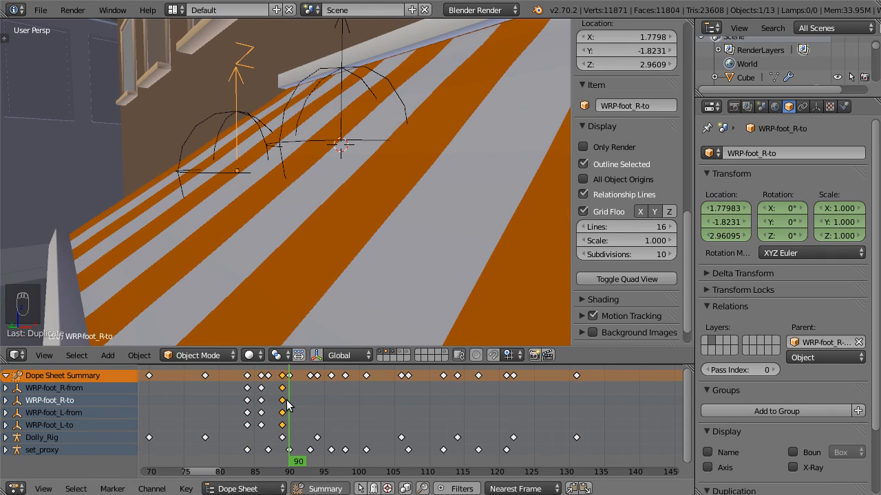
key("g")
left_click(295, 406)
left_click(282, 407)
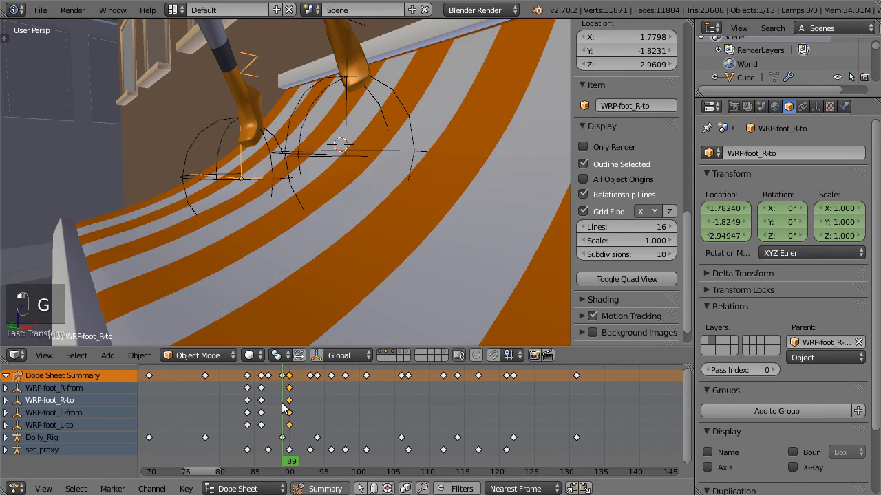
left_click_drag(286, 408, 298, 413)
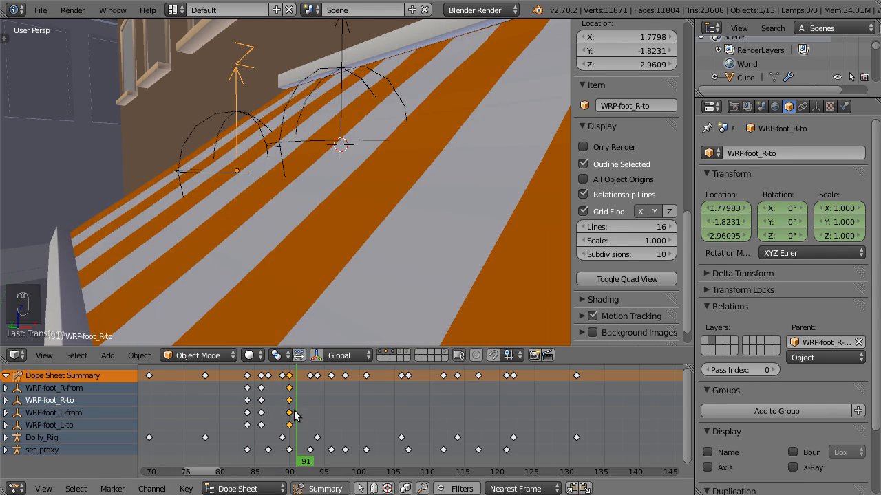
Step: Shift the selected WRP-foot keyframes to frame 91, then duplicate them to frame 94
key("g")
left_click(297, 414)
left_click_drag(297, 407, 317, 408)
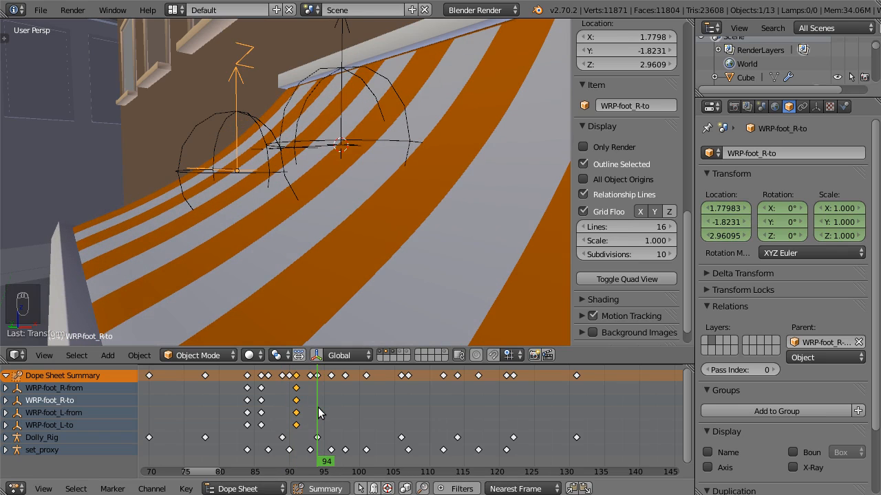
key("shift+d")
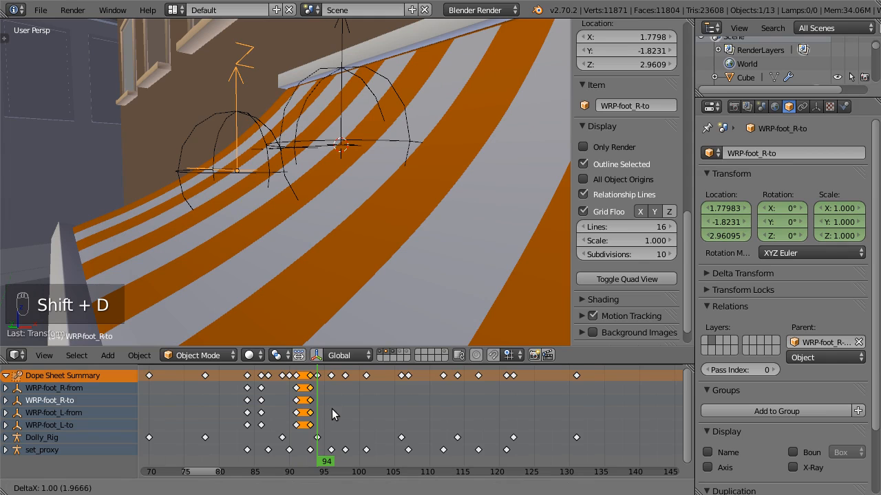
left_click(331, 410)
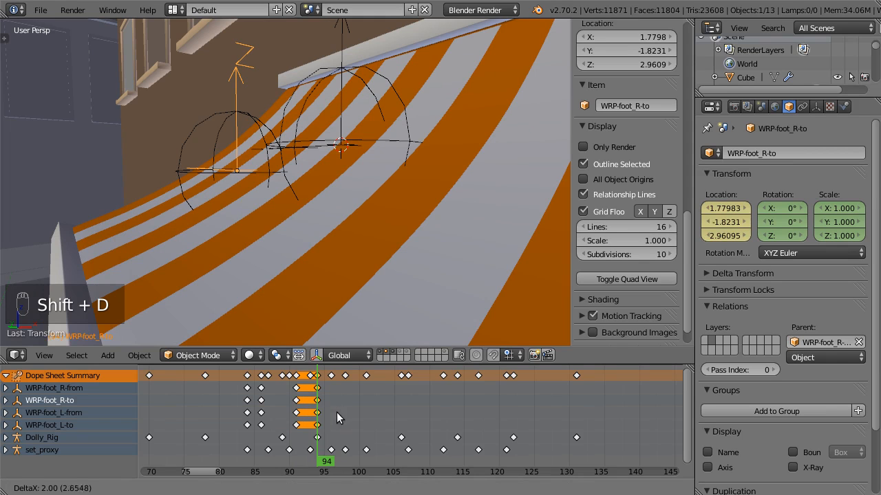
left_click(310, 411)
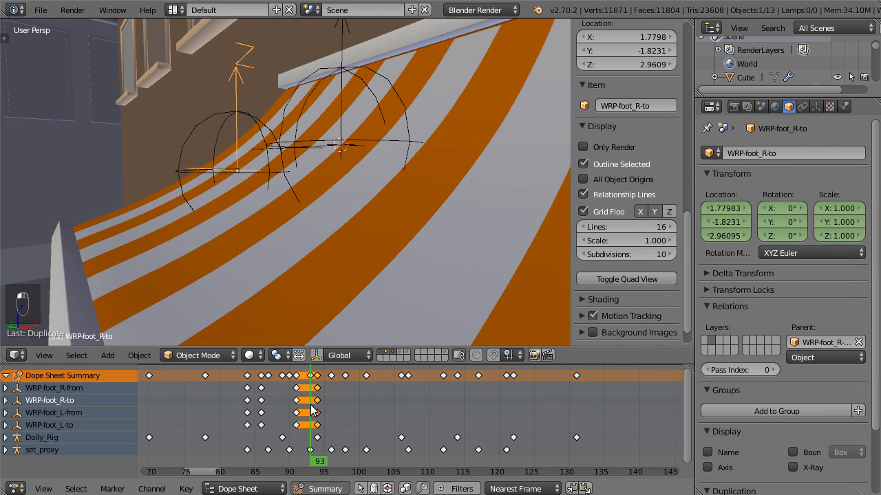
Step: At frame 91, raise WRP-foot_R-to and WRP-foot_L-to together, bringing WRP-foot_L-to to about X 1.713, Y -1.759, Z 3.134
left_click_drag(284, 403, 296, 404)
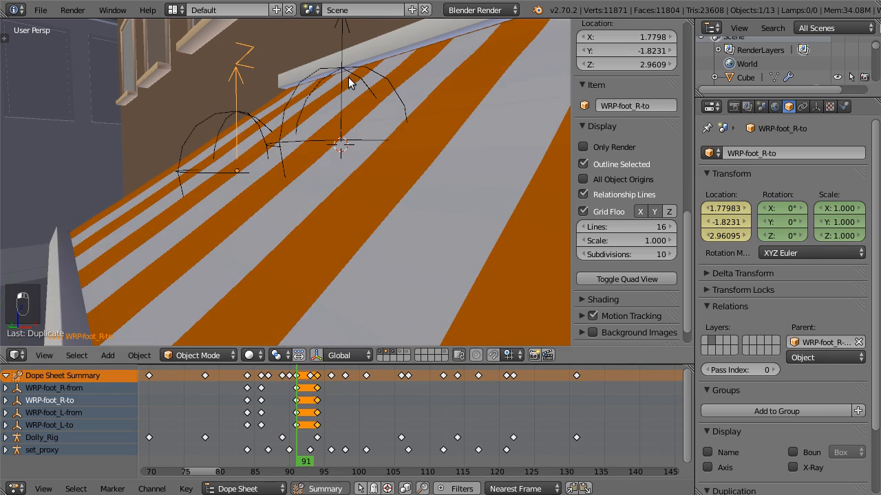
right_click(343, 41, "shift")
key("g")
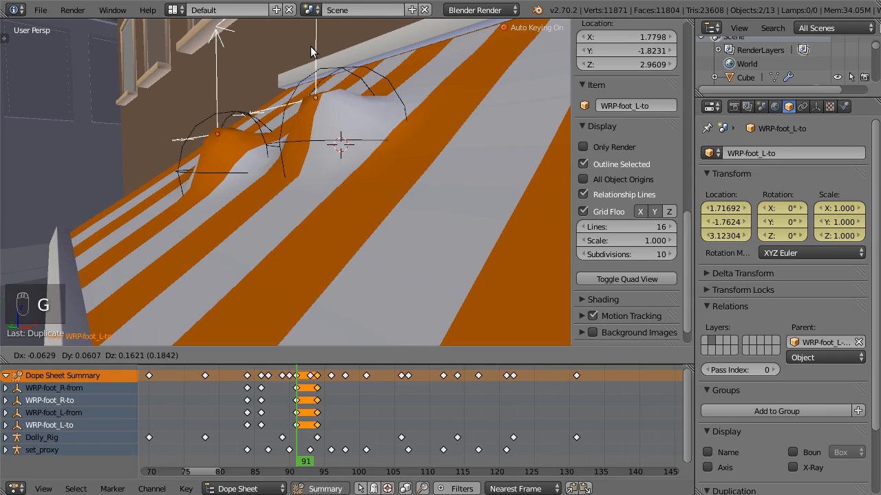
left_click(310, 44)
middle_click_drag(309, 44, 337, 129)
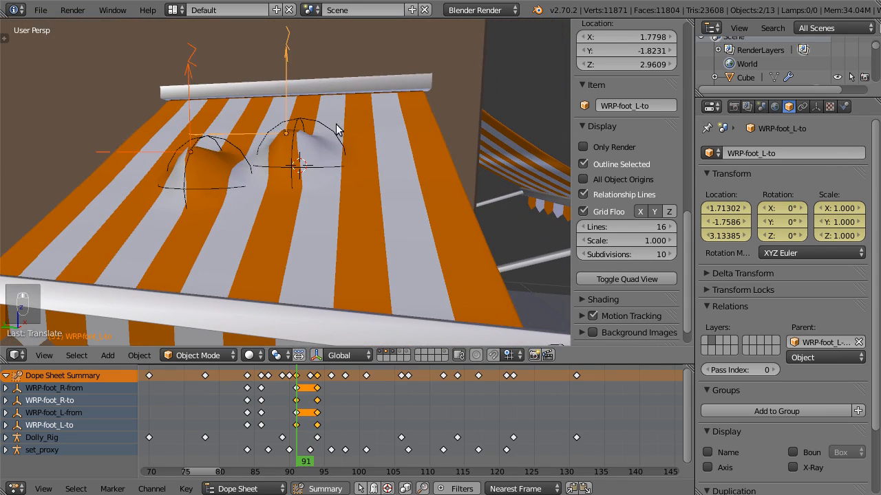
Step: Select shelter_canvas, expand its left-foot Warp modifier, and keyframe the 0.260 Radius of both foot Warps at frame 87
right_click(395, 113)
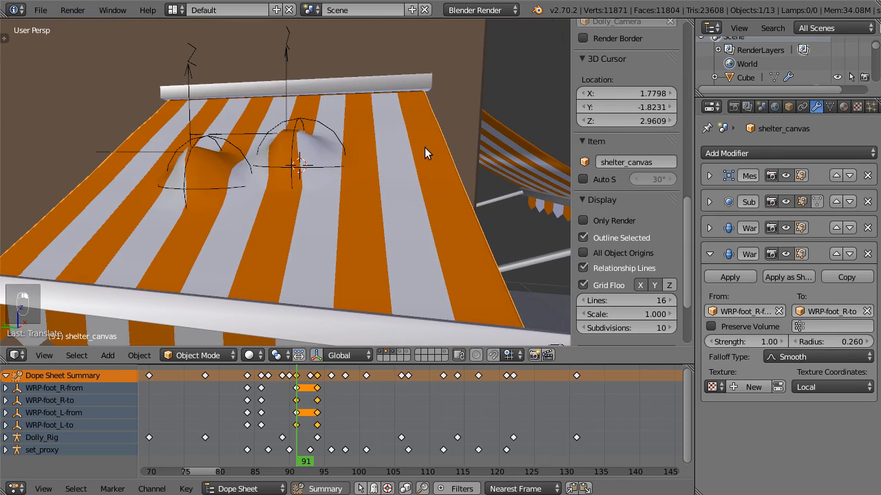
left_click(708, 228)
scroll(729, 248, "down", 2)
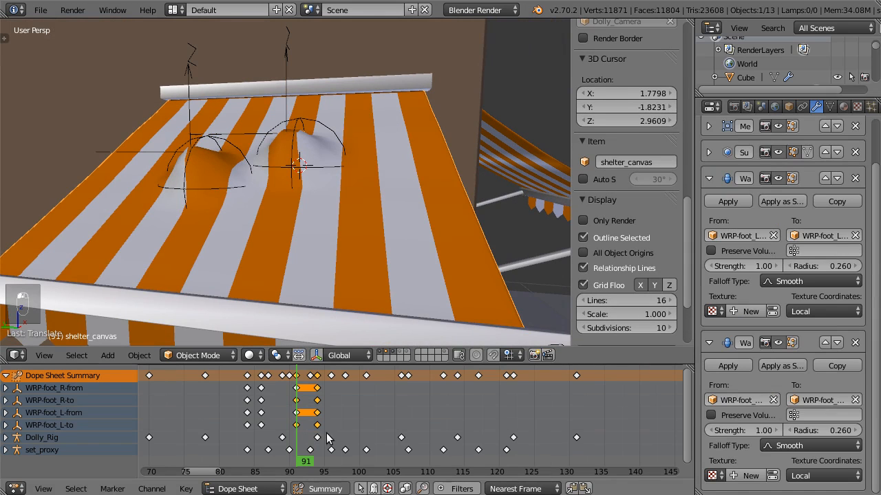
mouse_move(294, 399)
left_mouse_down()
mouse_move(261, 390)
mouse_move(270, 390)
left_mouse_up()
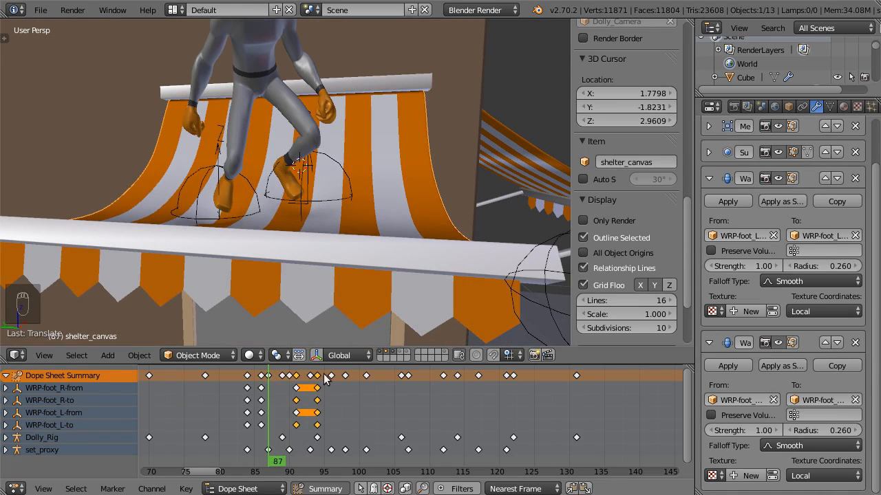
right_click(834, 265)
left_click(820, 267)
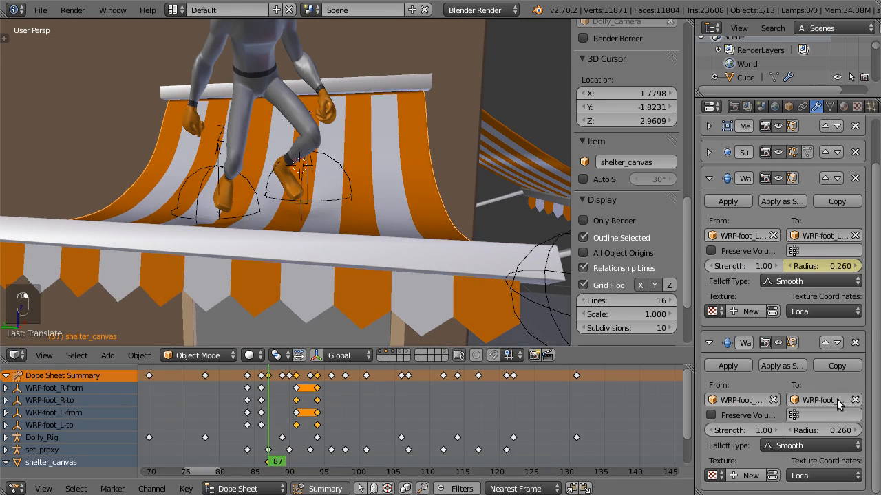
right_click(823, 438)
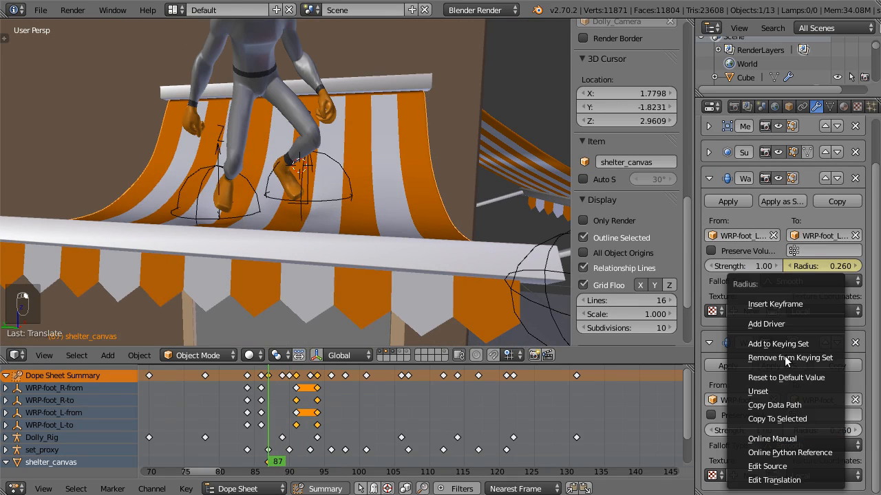
left_click(778, 303)
Step: At frame 91, set the right-foot Warp Radius to 0.710 and the left-foot Warp Radius to 0.540
left_click_drag(274, 390, 294, 403)
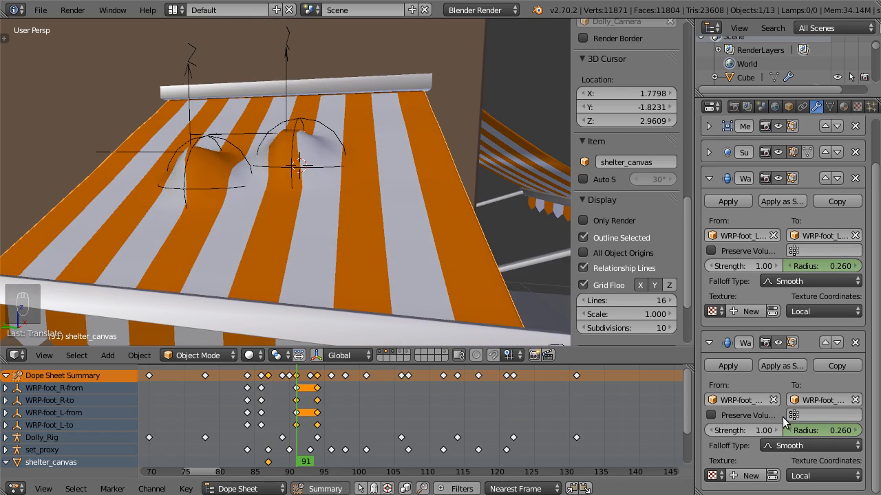
left_click_drag(823, 430, 853, 430)
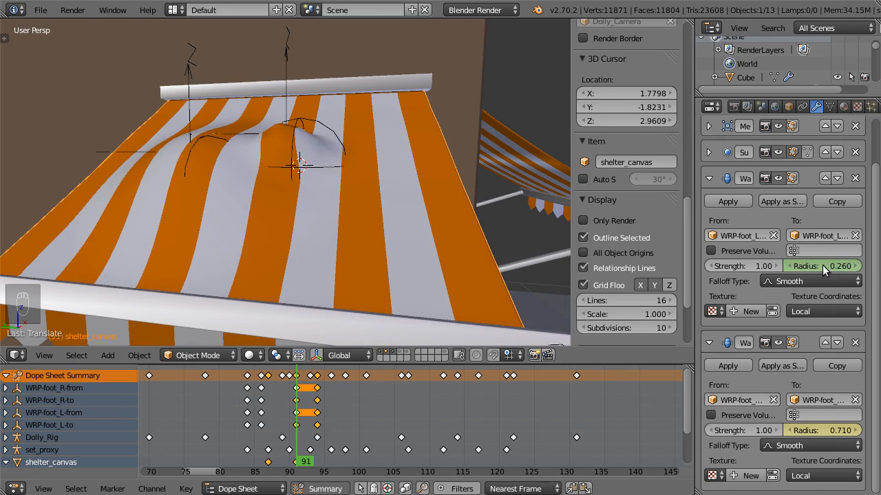
left_click_drag(823, 266, 831, 265)
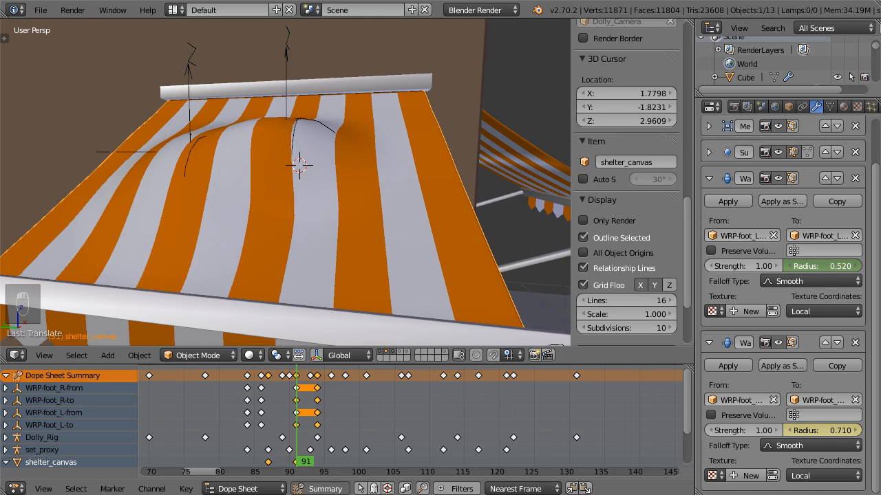
Step: Move WRP-foot_L-to to about X 1.707, Y -1.866, Z 3.119 and WRP-foot_R-to to about X 1.702, Y -1.847, Z 3.161
scroll(330, 157, "down", 3)
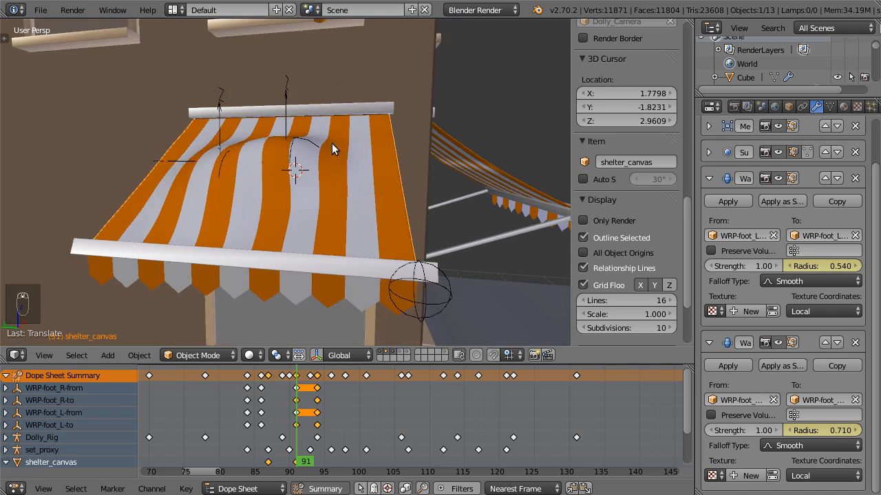
middle_click_drag(332, 143, 323, 179)
scroll(323, 179, "up", 2)
middle_click_drag(296, 136, 295, 120)
right_click(285, 87)
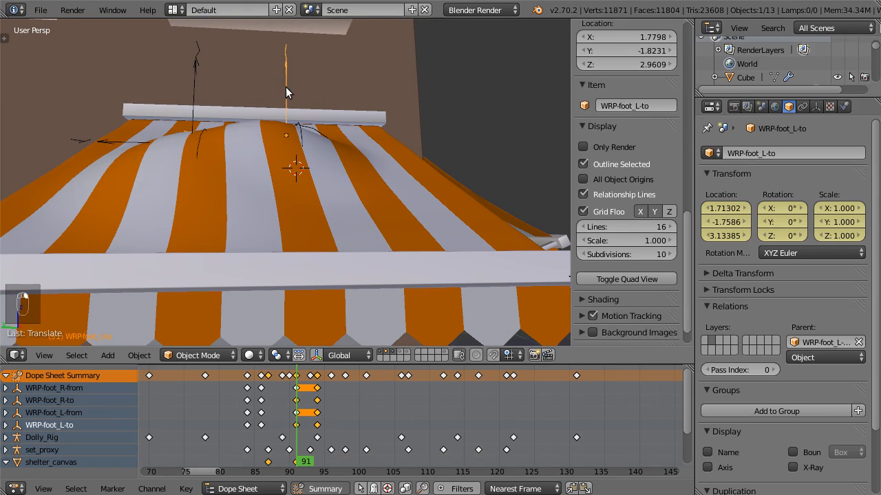
key("g")
left_click(303, 95)
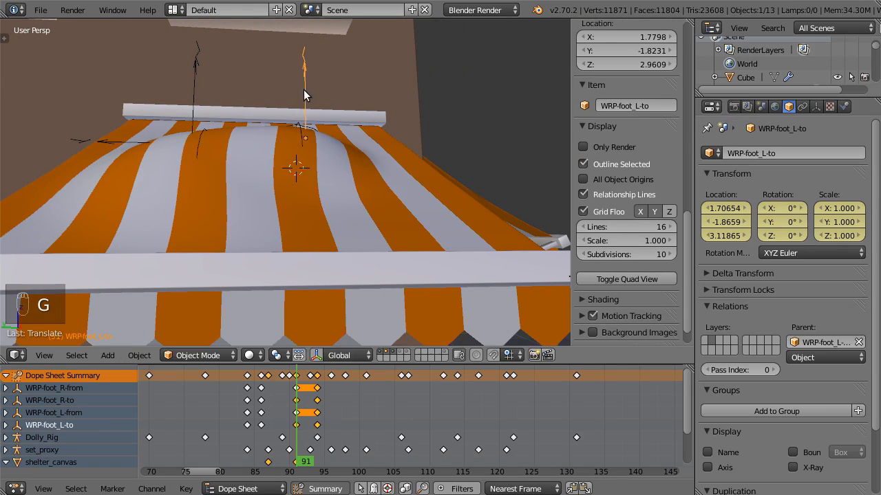
right_click(191, 84)
key("g")
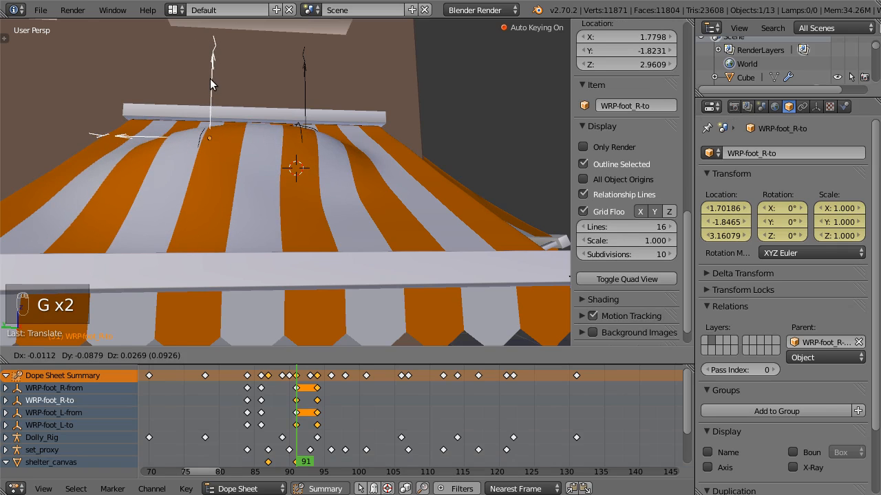
left_click(210, 79)
Step: Play the animation from frame 84, switch to the camera view, and deselect all objects
middle_click_drag(382, 96, 314, 227)
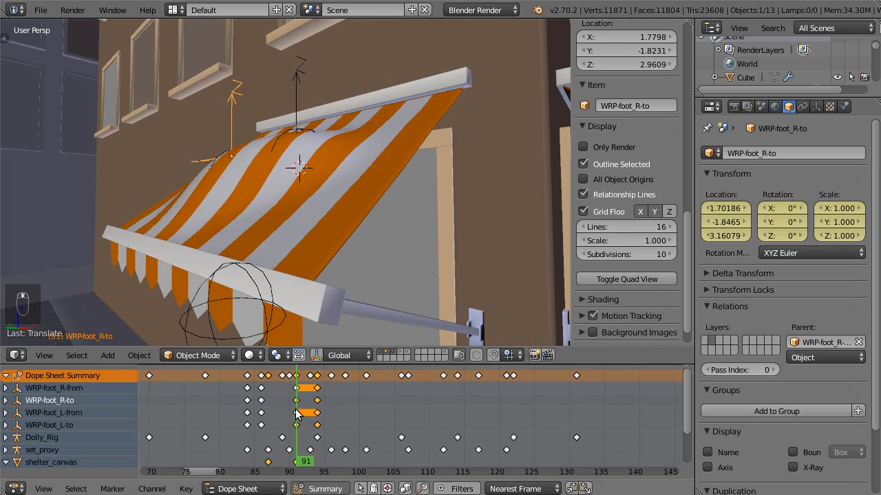
left_click_drag(292, 405, 247, 404)
key("alt+a")
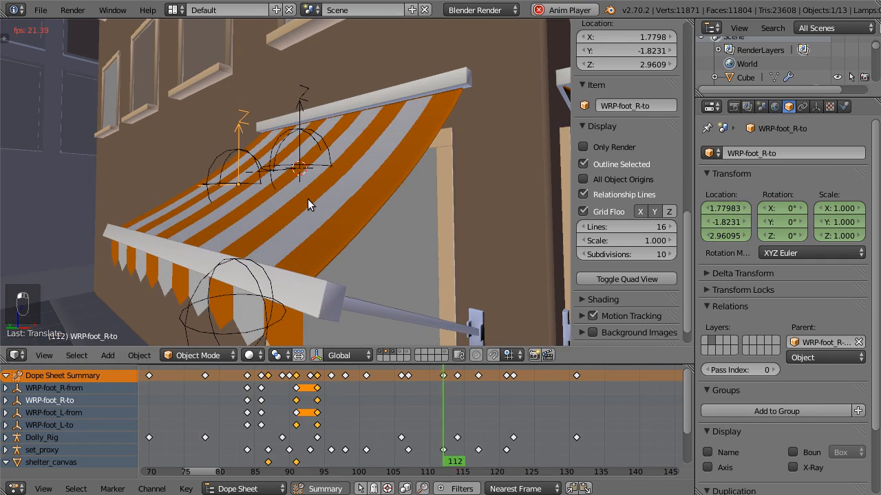
key("KP_0")
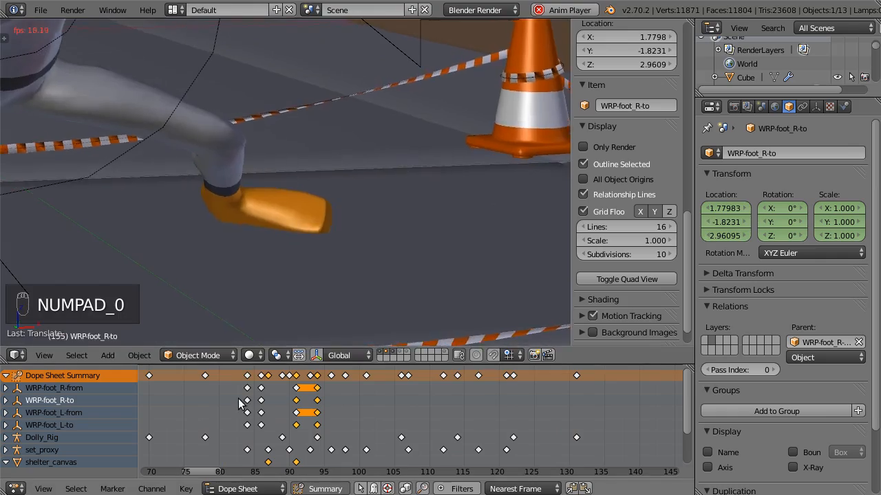
key("a")
key("a")
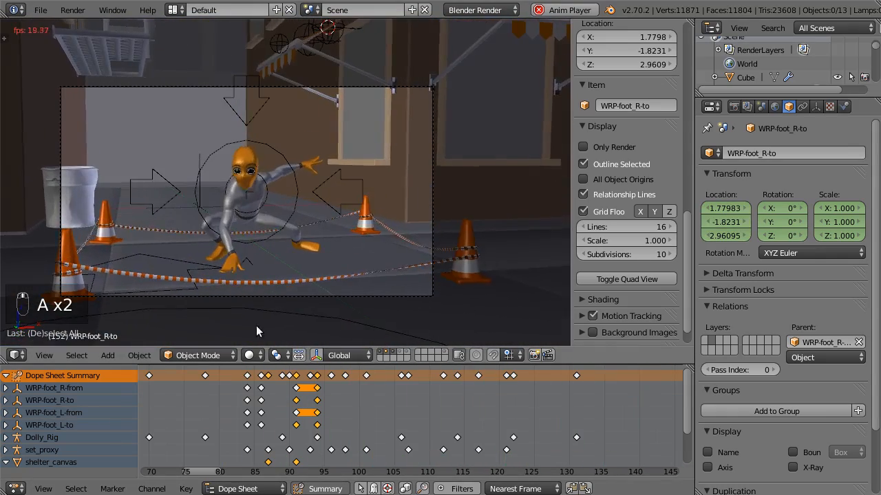
Step: Restrict the viewport to renderable objects, replay the landing several times from before frame 84, and stop playback
left_click(230, 407)
left_click(228, 411)
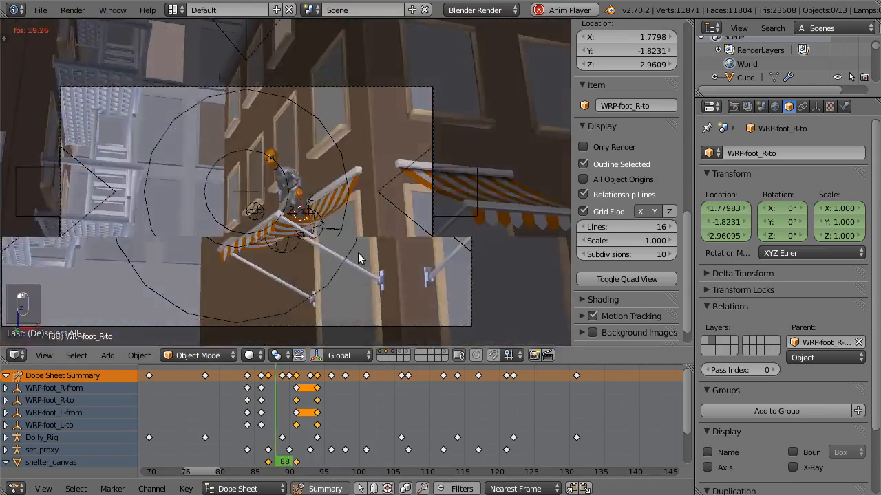
key("alt+shift+z")
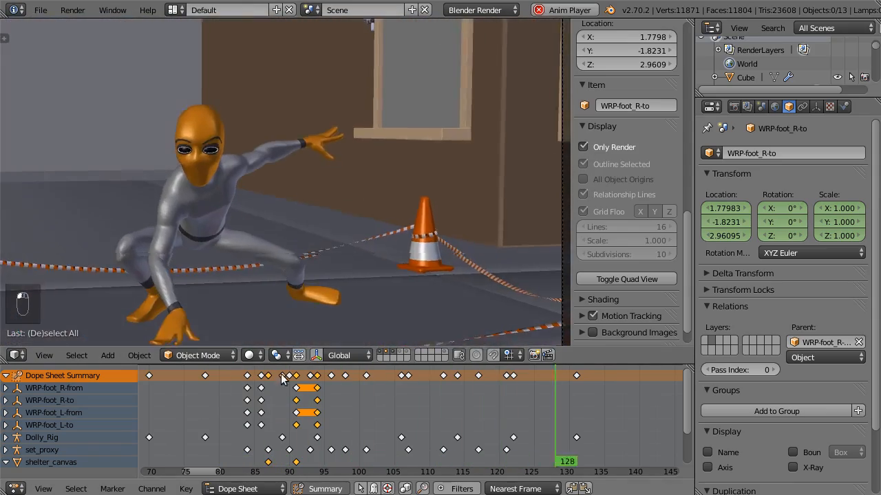
left_click(231, 393)
left_click(236, 402)
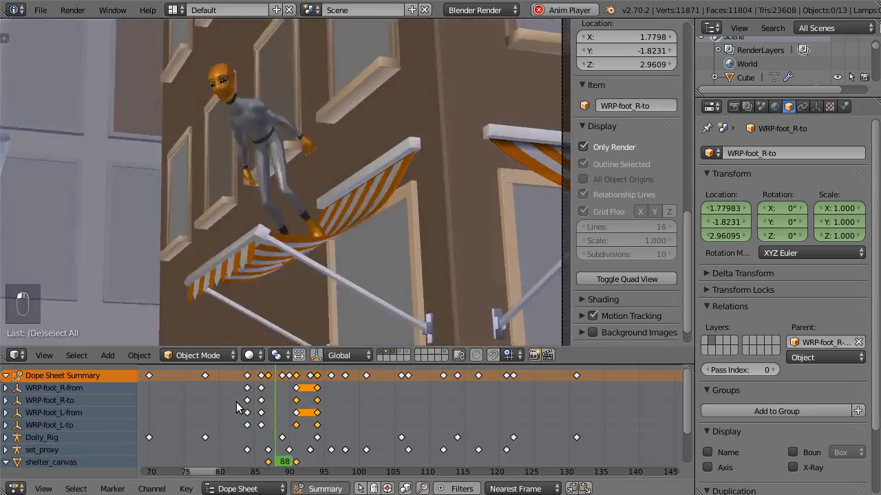
left_click(235, 402)
left_click(229, 406)
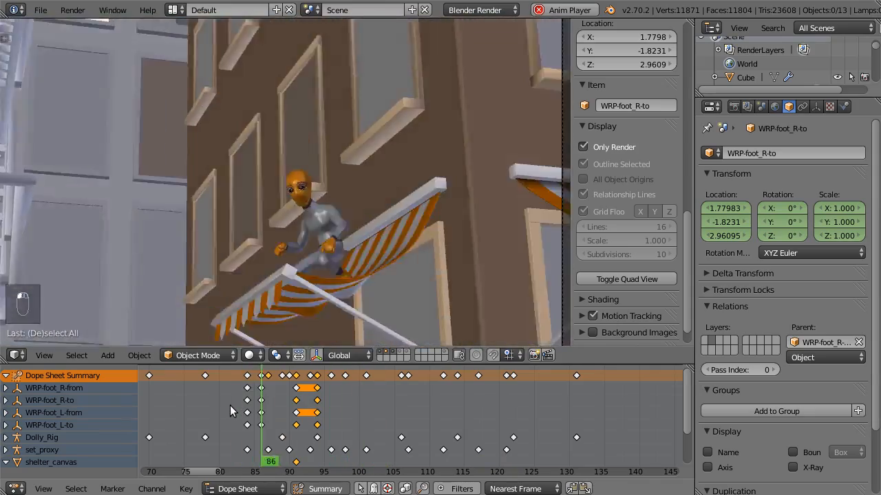
key("Escape")
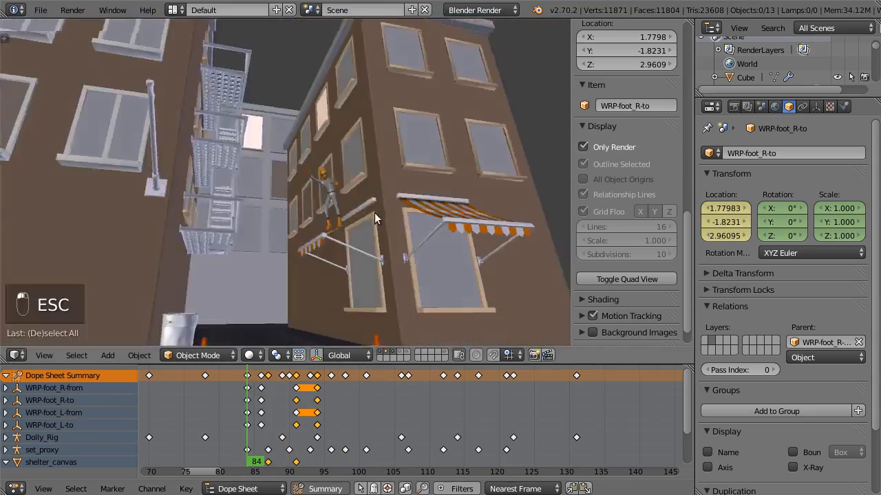
Step: Inspect the canvas under the landing feet up close from frame 84 to frame 86
middle_click_drag(374, 212, 318, 217)
scroll(355, 276, "up", 4)
scroll(294, 187, "up", 5)
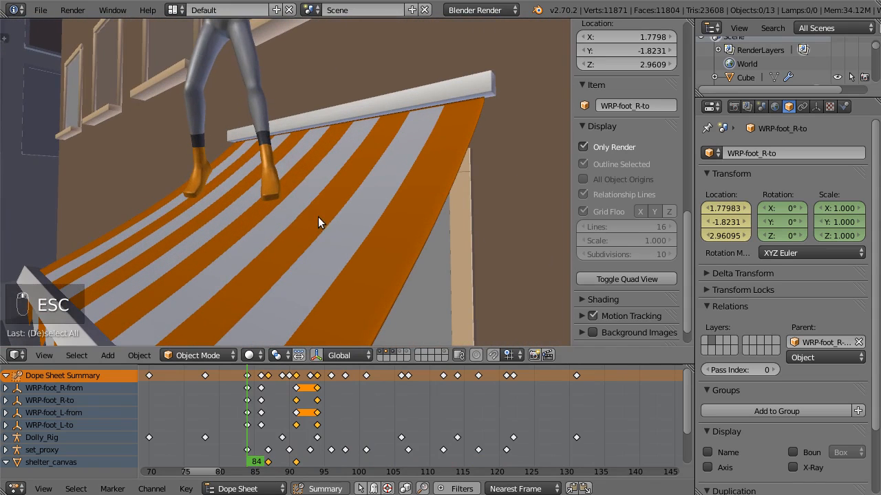
mouse_move(249, 395)
left_mouse_down()
mouse_move(313, 393)
mouse_move(261, 392)
left_mouse_up()
scroll(237, 241, "down", 3)
middle_click_drag(237, 241, 254, 148)
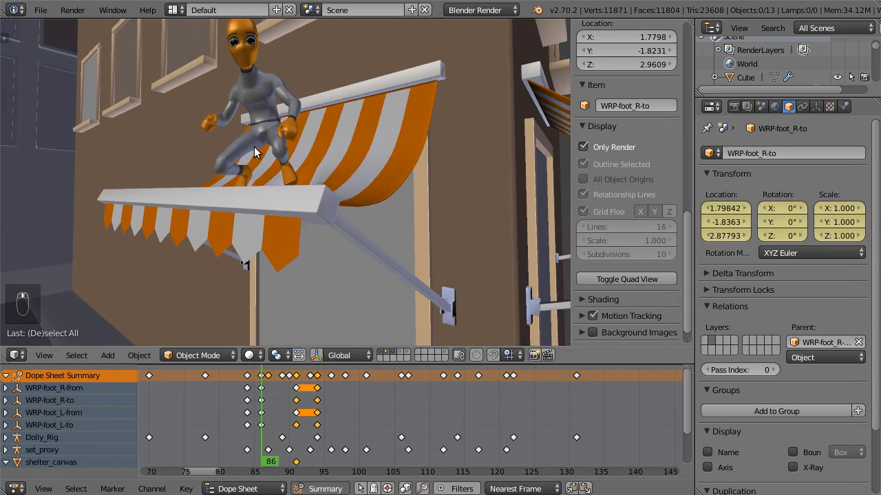
Step: Select shelter_canvas_trim and scrub through to frame 90 to check how the trim follows the canvas
right_click(289, 257)
middle_click_drag(290, 257, 303, 220)
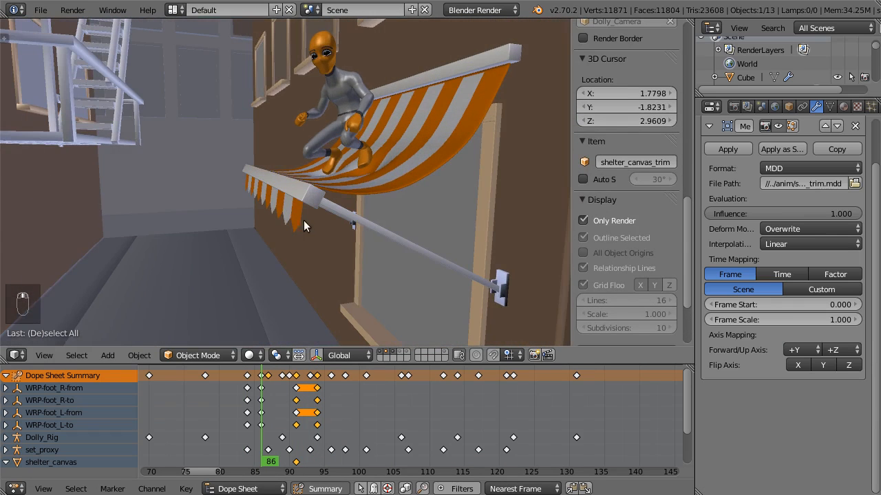
left_click_drag(265, 423, 274, 397)
middle_click_drag(248, 398, 277, 391)
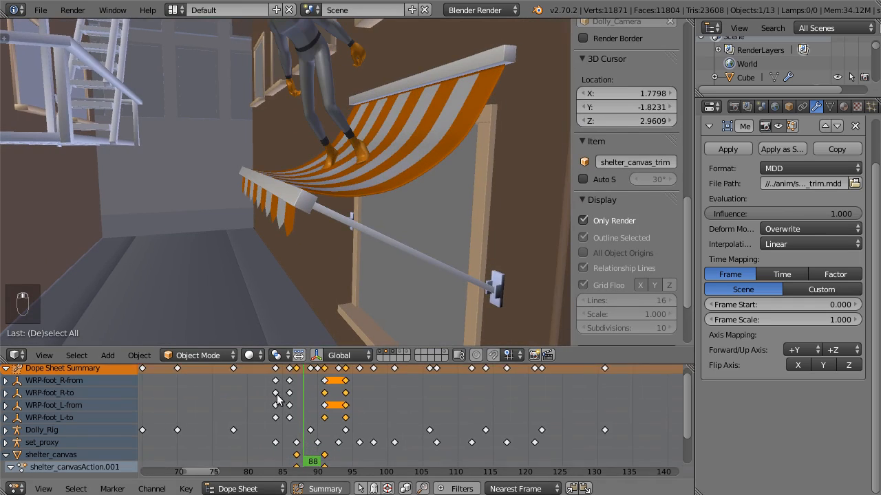
scroll(258, 403, "up", 3)
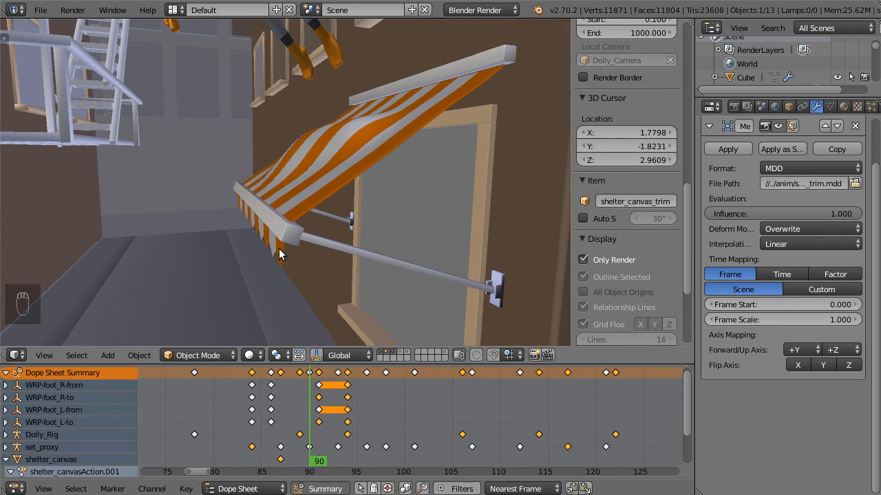
Step: Switch the viewport to wireframe shading and select shelter_canvas_trim
left_click(279, 252)
key("z")
right_click(279, 251)
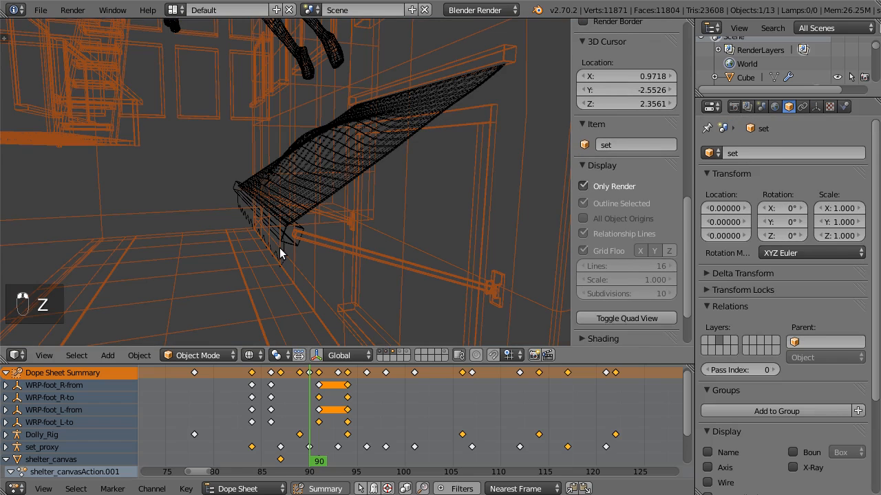
right_click(285, 256)
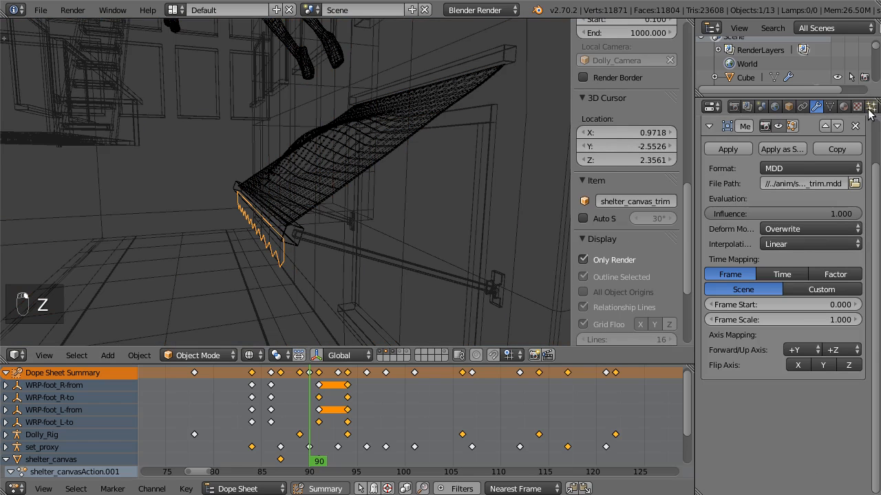
Step: Add Cloth physics to shelter_canvas_trim and enable pinning with the canvas.pin vertex group
left_click_drag(697, 134, 655, 133)
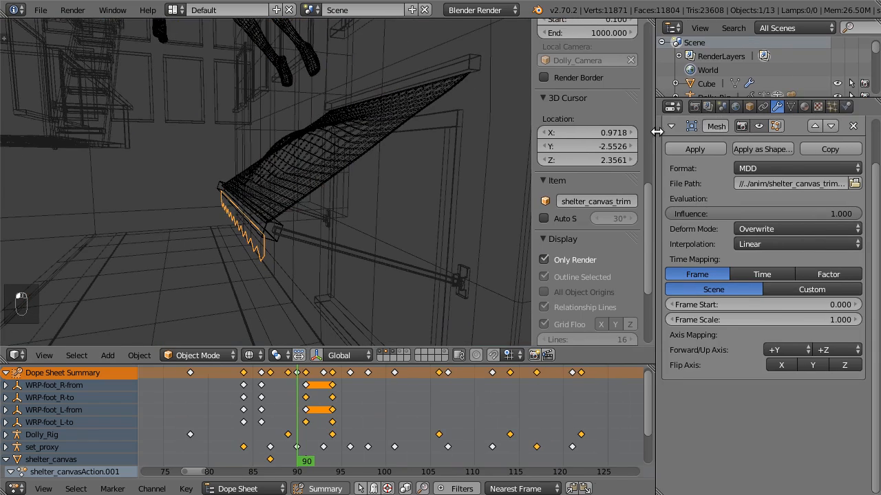
left_click(842, 107)
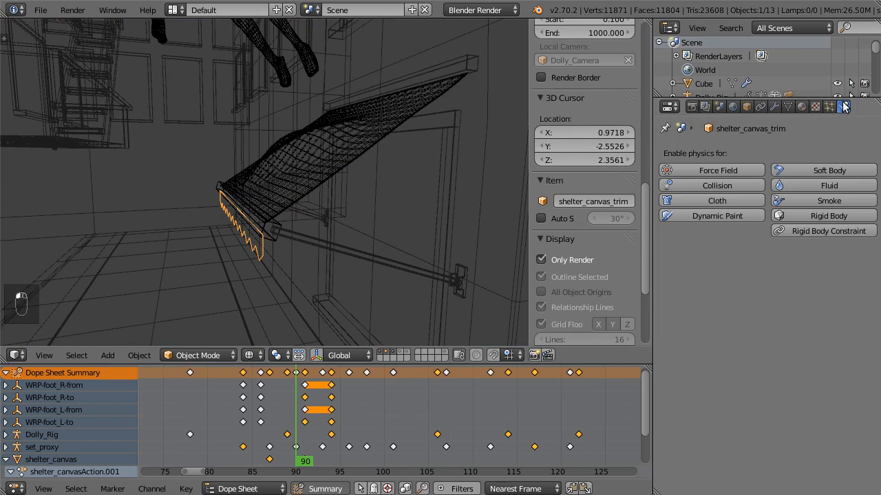
left_click(714, 200)
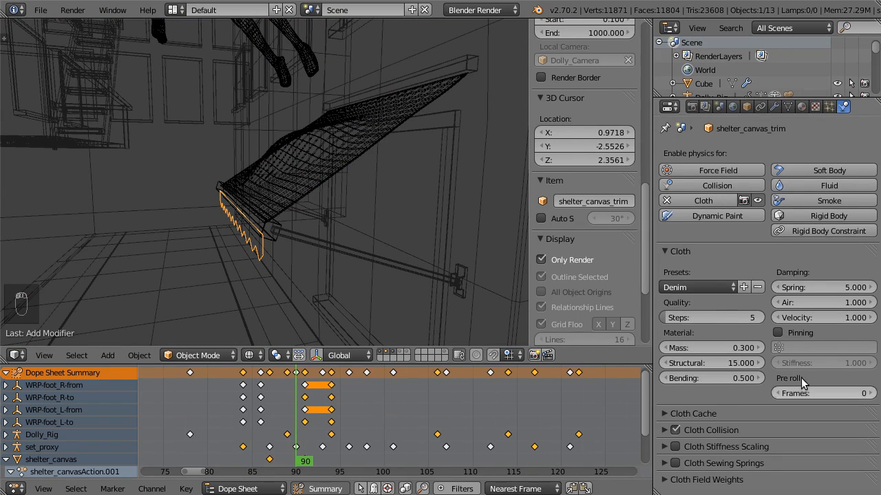
middle_click_drag(427, 248, 385, 234)
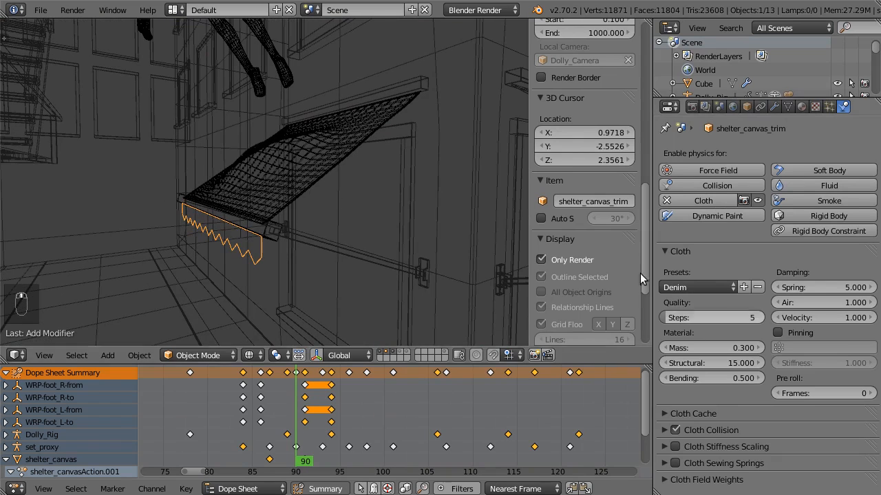
left_click(787, 332)
left_click(802, 348)
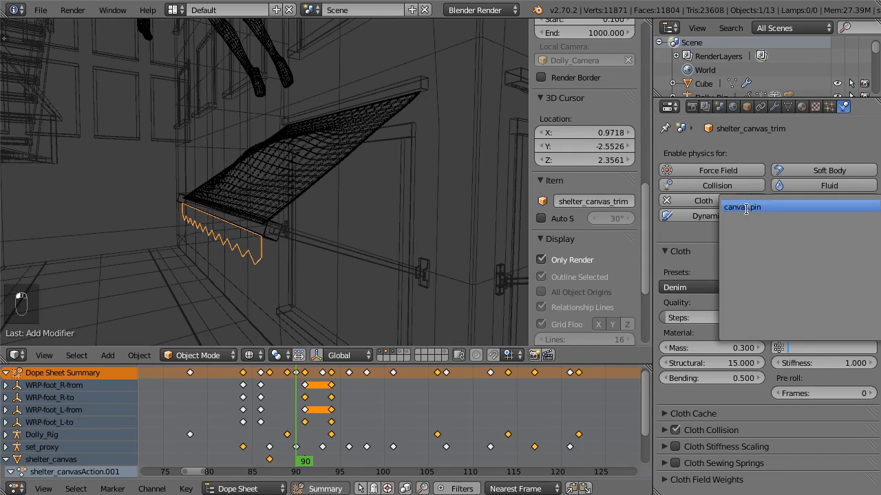
left_click(746, 208)
Step: Examine the canvas.pin weights on the trim in Weight Paint mode, then return to Object Mode
left_click(787, 106)
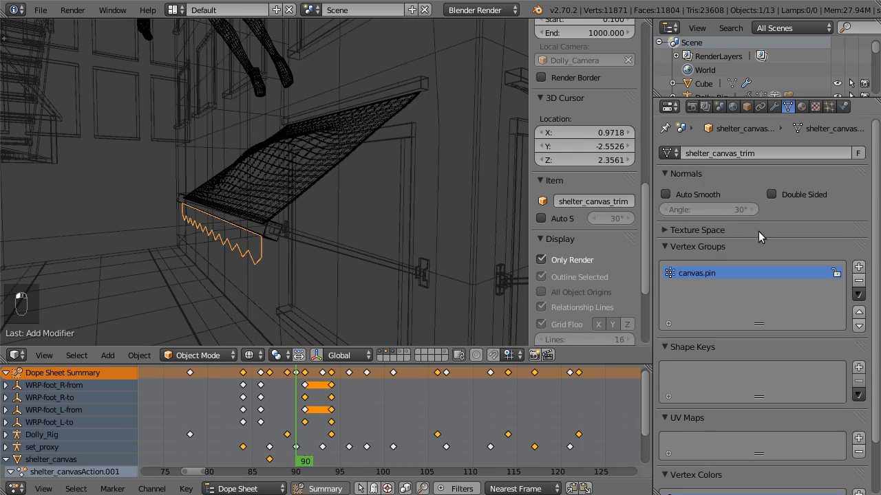
left_click(203, 354)
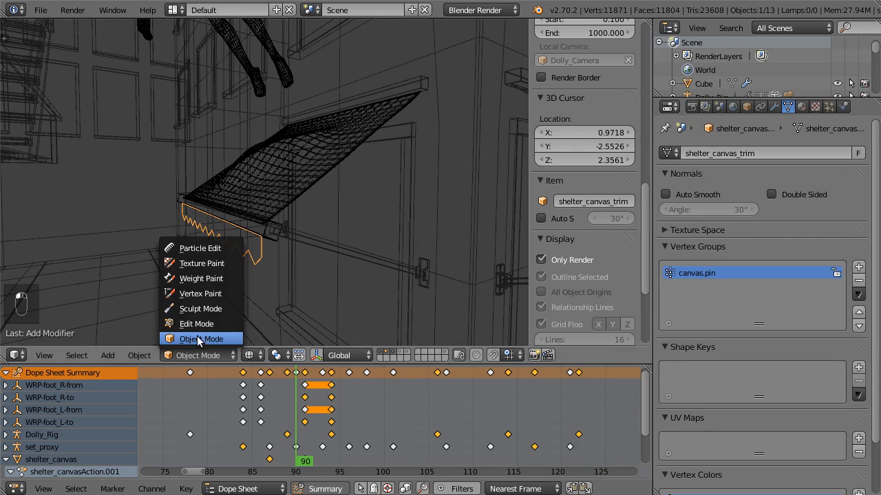
left_click(203, 278)
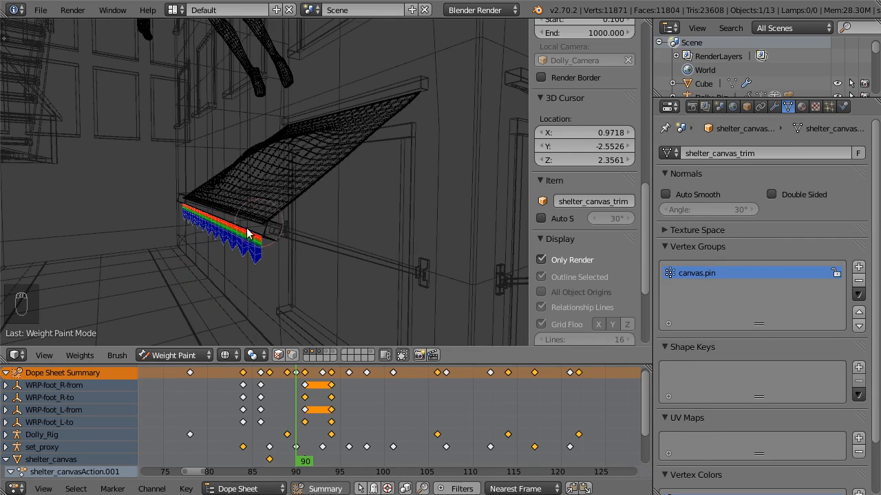
middle_click_drag(248, 234, 287, 245)
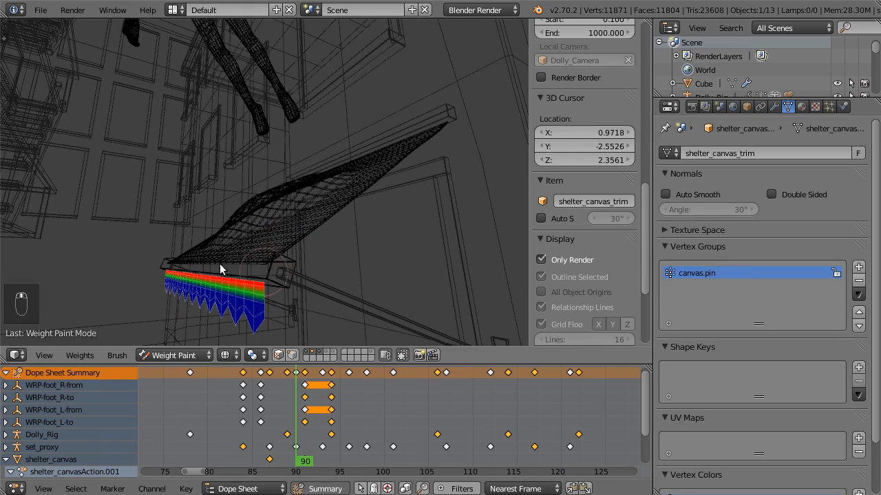
middle_click_drag(294, 343, 257, 291)
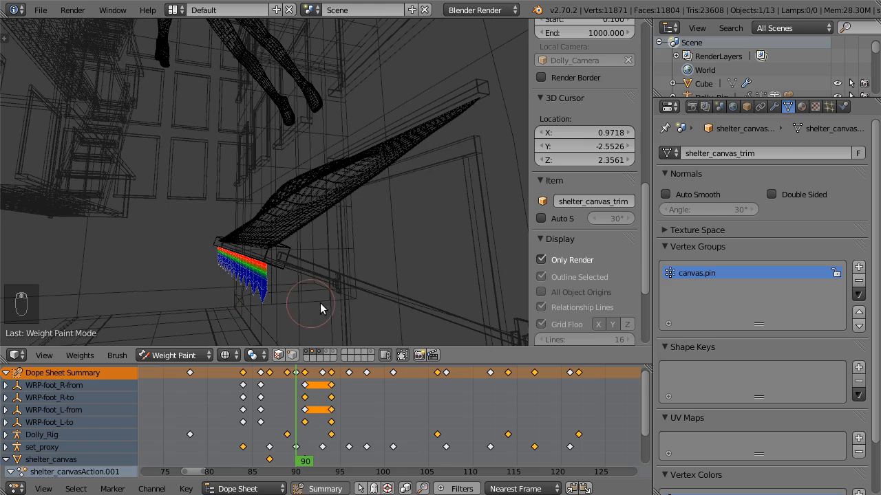
left_click(843, 107)
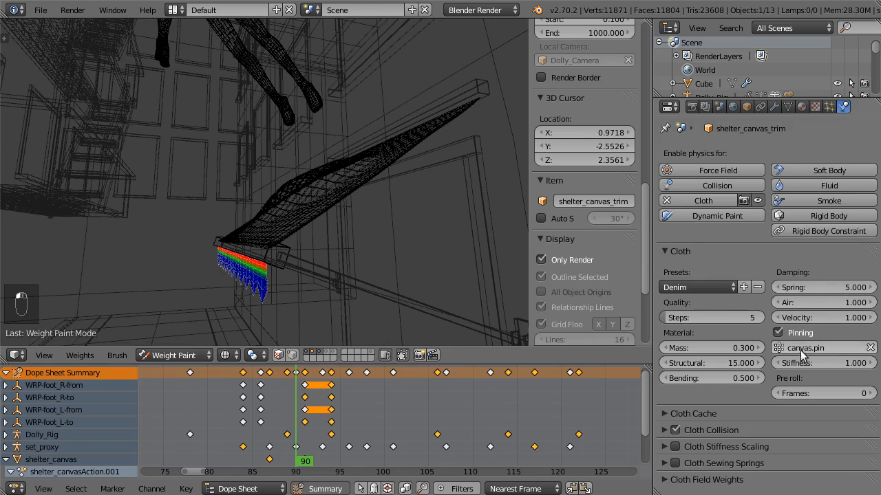
left_click(165, 355)
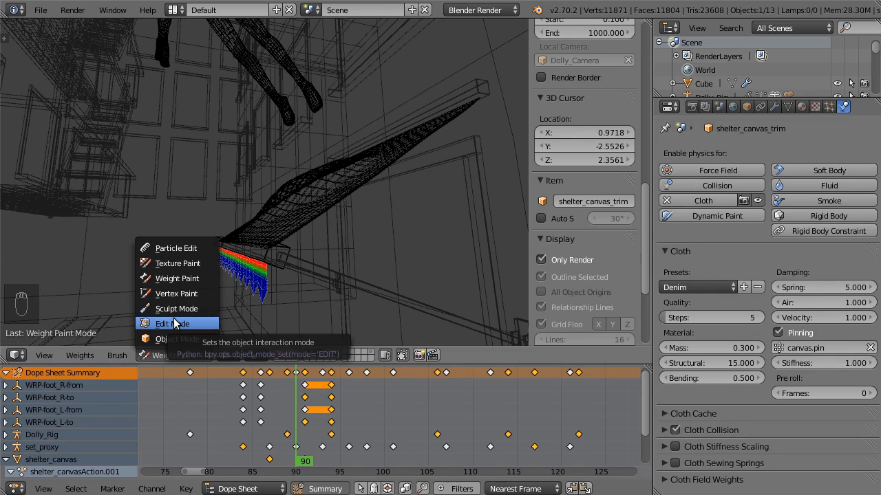
left_click(152, 339)
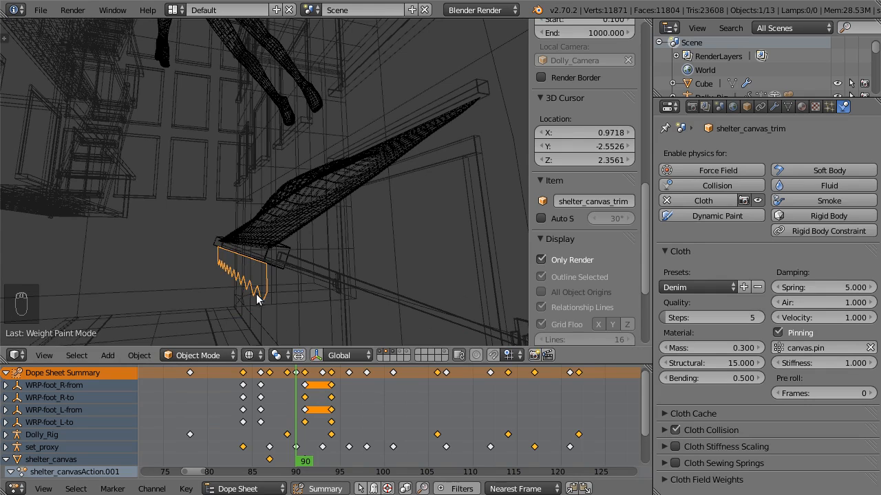
Step: Switch back to solid shading and enable Self Collision in the trim's Cloth Collision settings
key("z")
mouse_move(341, 266)
middle_mouse_down()
mouse_move(334, 209)
mouse_move(372, 242)
middle_mouse_up()
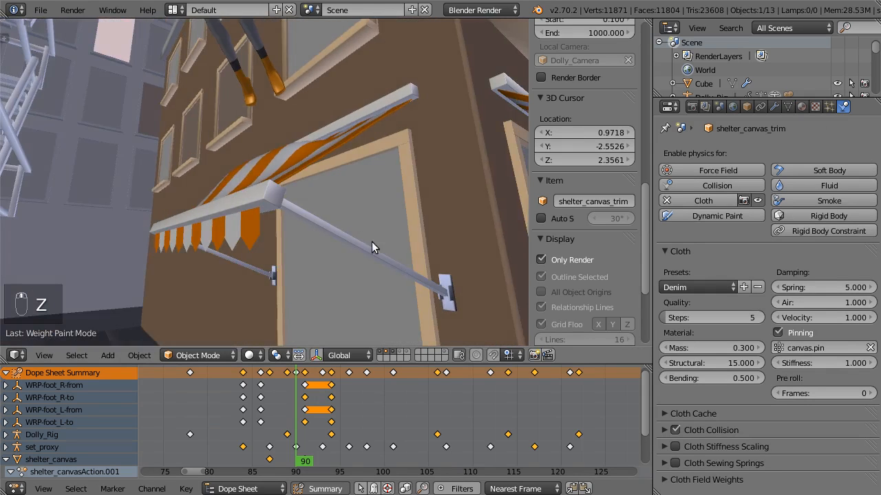
left_click(661, 430)
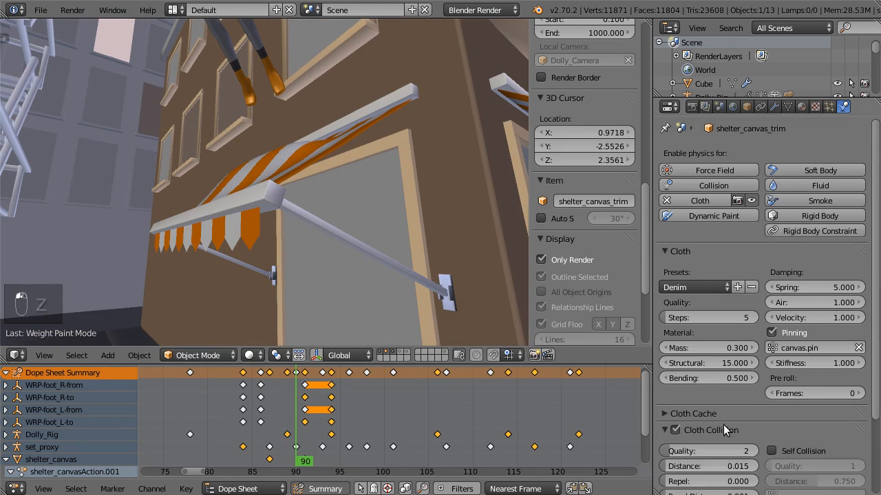
scroll(764, 406, "down", 3)
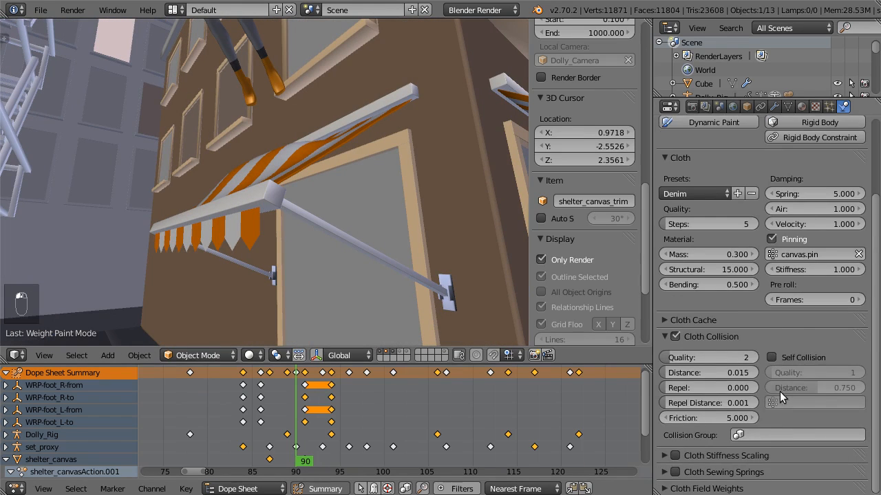
left_click(772, 358)
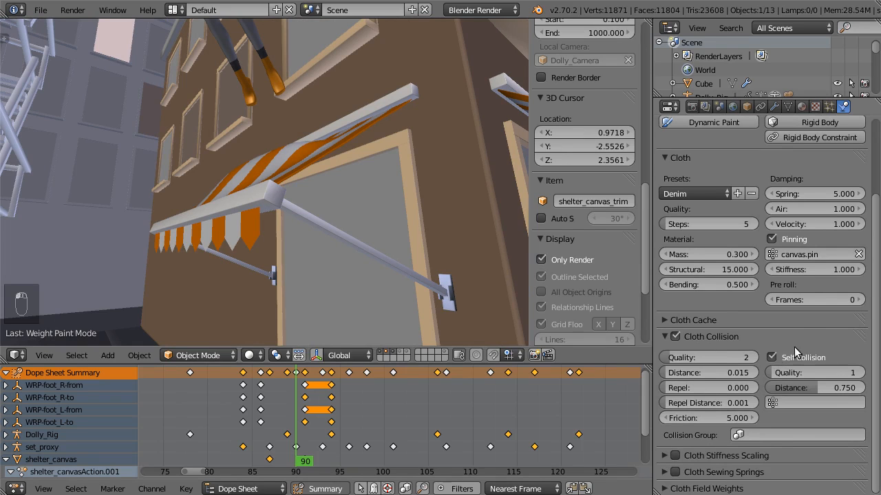
Step: Select shelter_bar above the trim in wireframe shading and add Collision physics to it
middle_click_drag(141, 249, 227, 265)
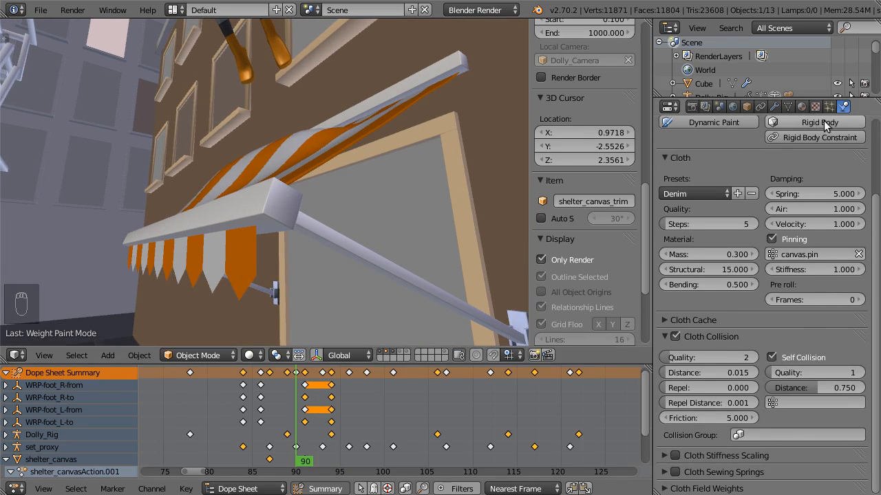
right_click(291, 207)
key("z")
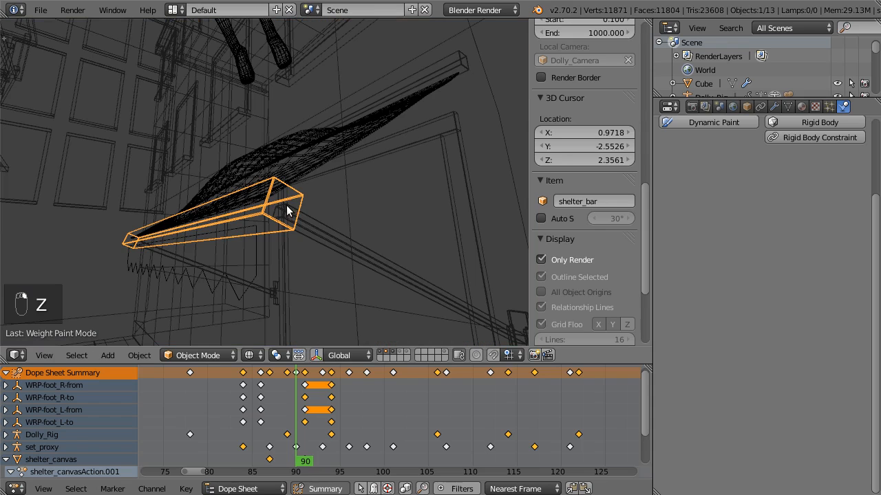
left_click(714, 187)
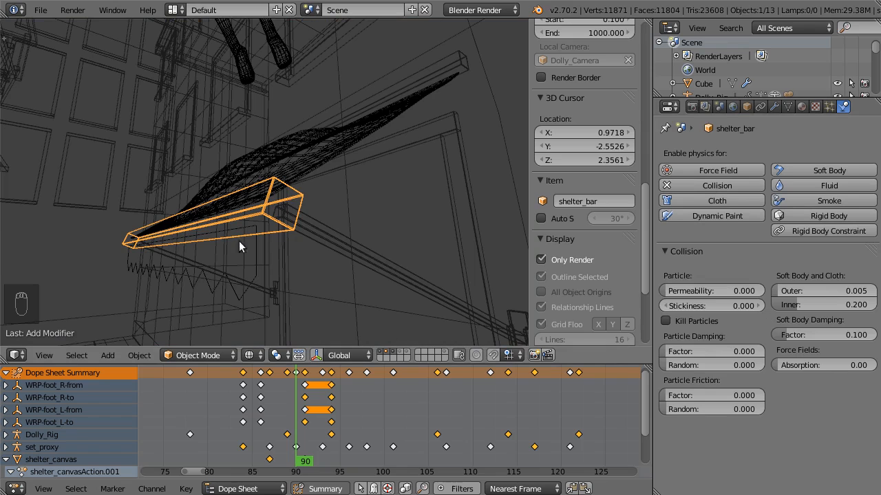
Step: Reselect shelter_canvas_trim in solid shading, go to frame 80, and bake its cloth cache from frame 80 to 210
right_click(235, 294)
key("z")
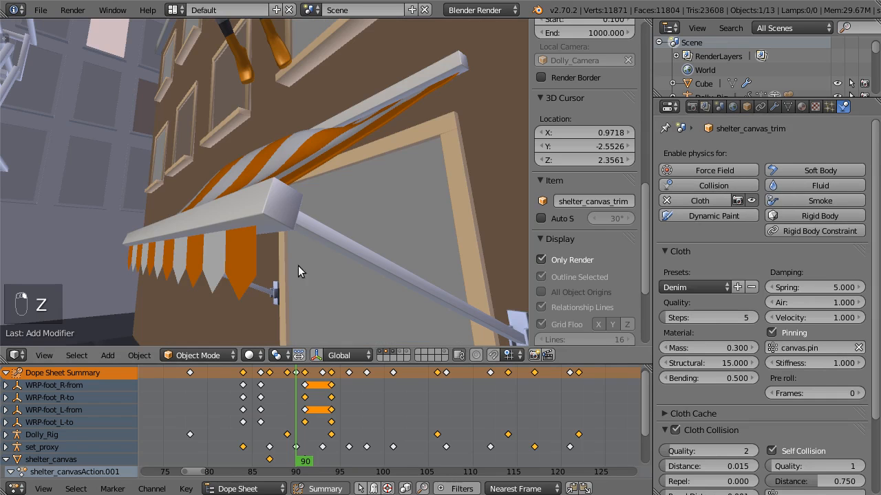
scroll(753, 342, "down", 3)
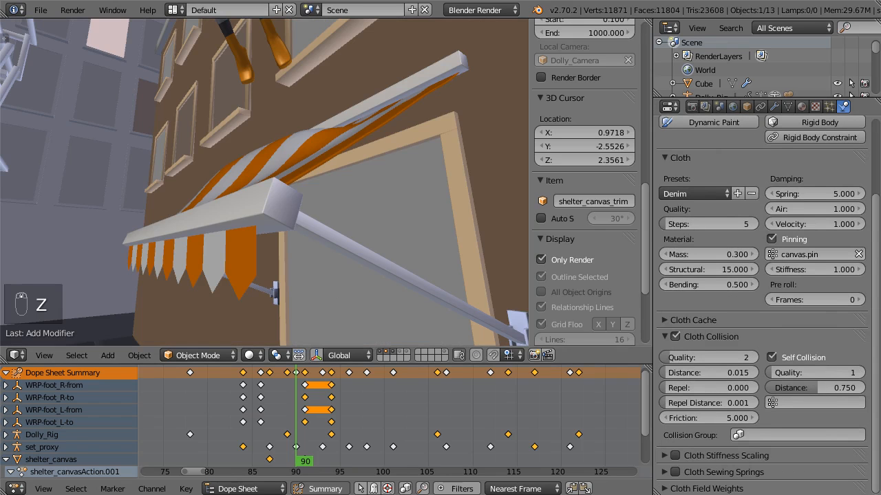
left_click(659, 334)
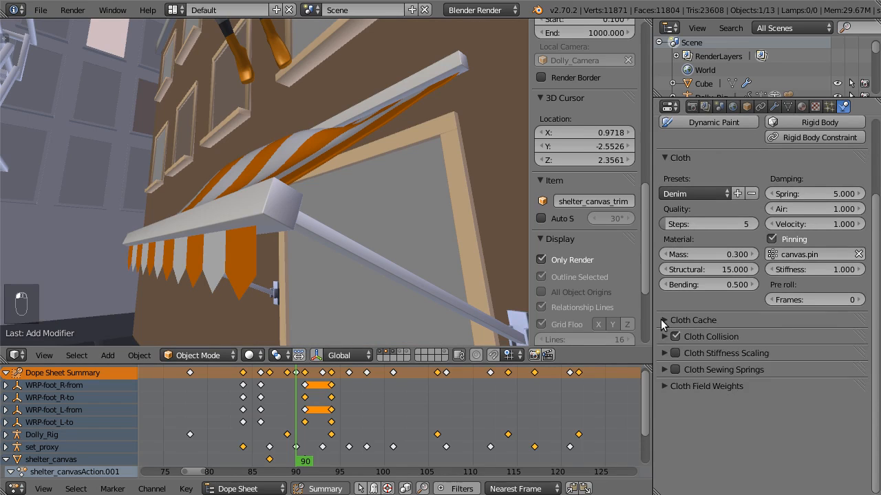
left_click(661, 320)
left_click(243, 397)
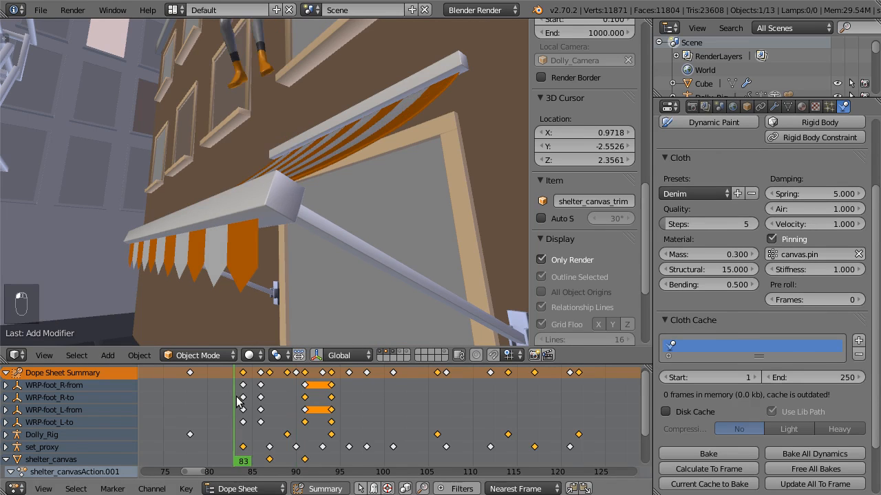
left_click_drag(245, 397, 207, 400)
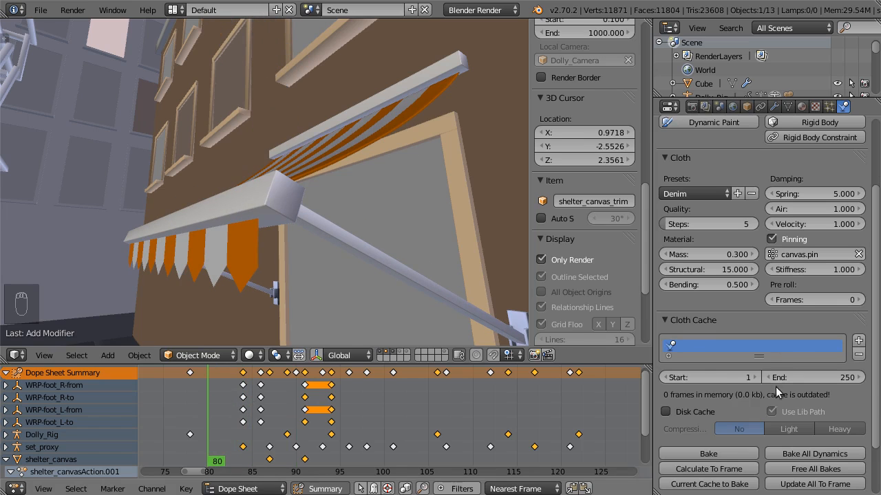
left_click(692, 378)
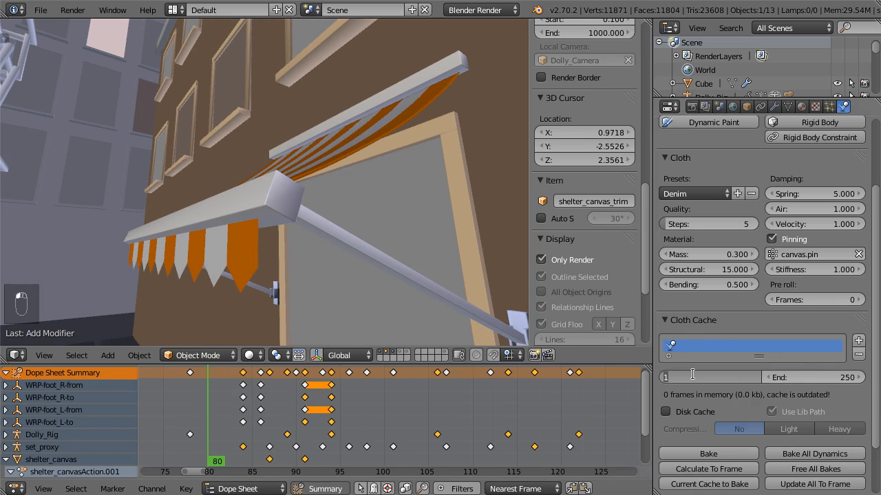
key("Tab")
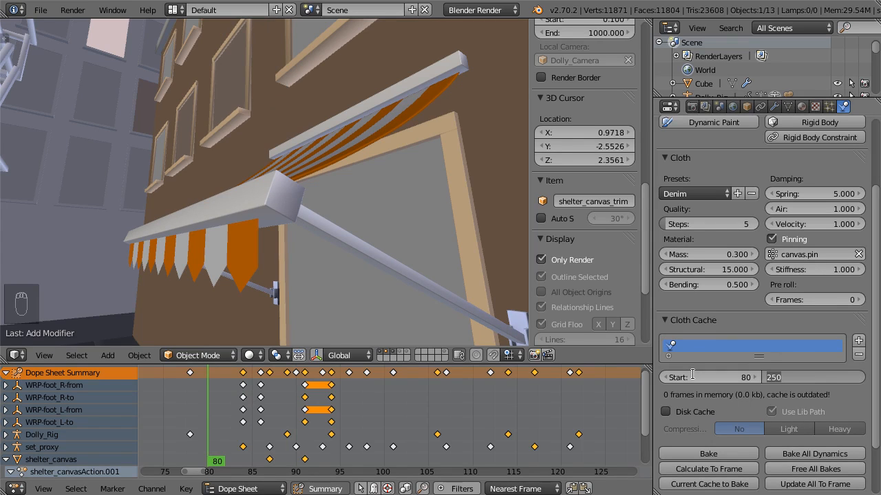
key("Return")
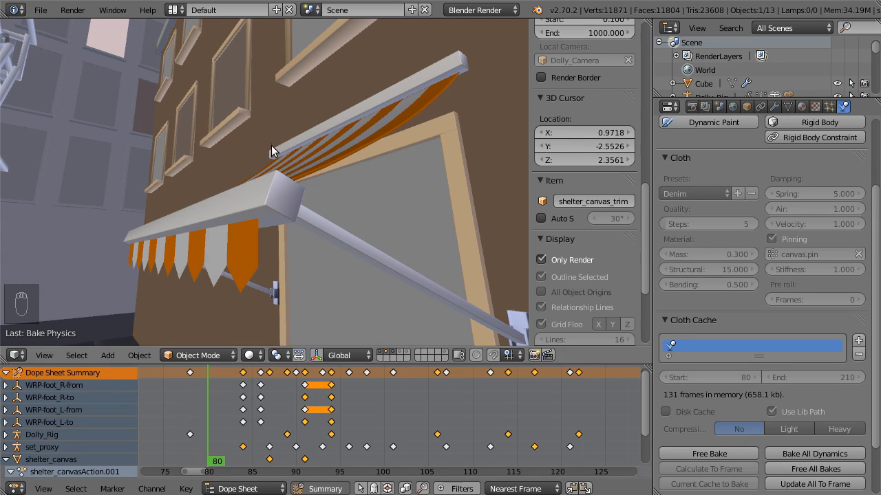
Step: Play back the baked trim simulation up close and through the camera, then stop playback
key("alt+a")
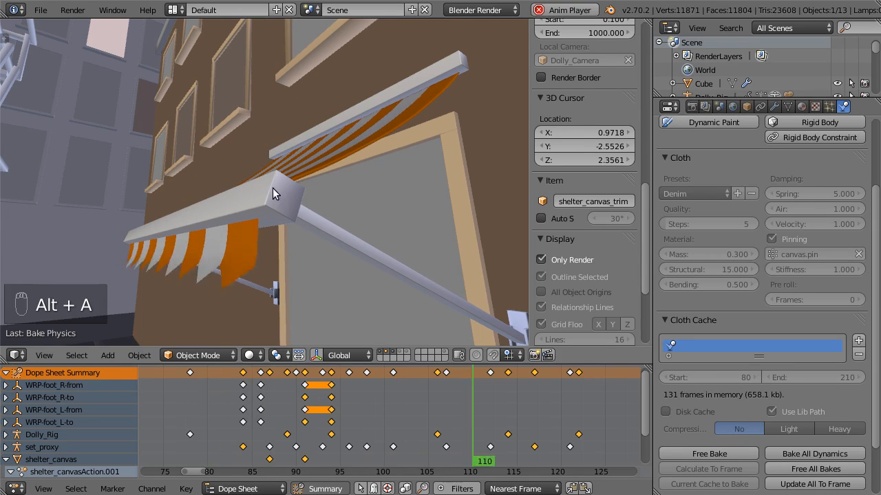
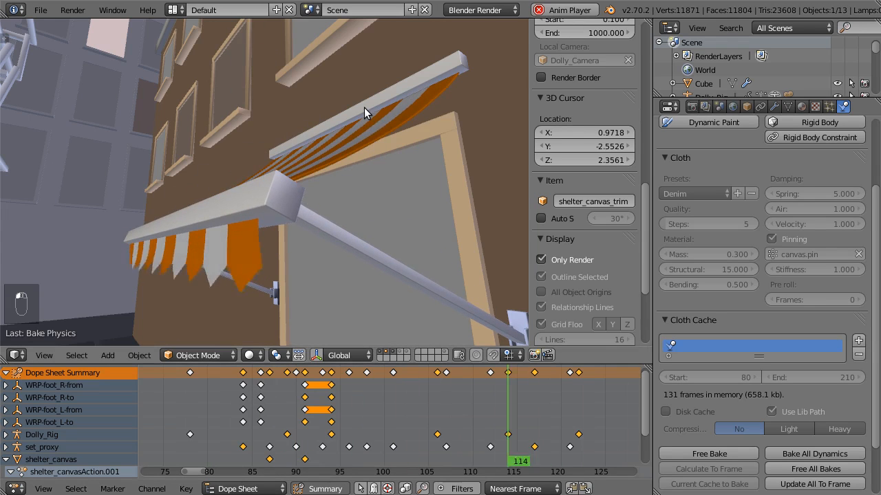
key("KP_0")
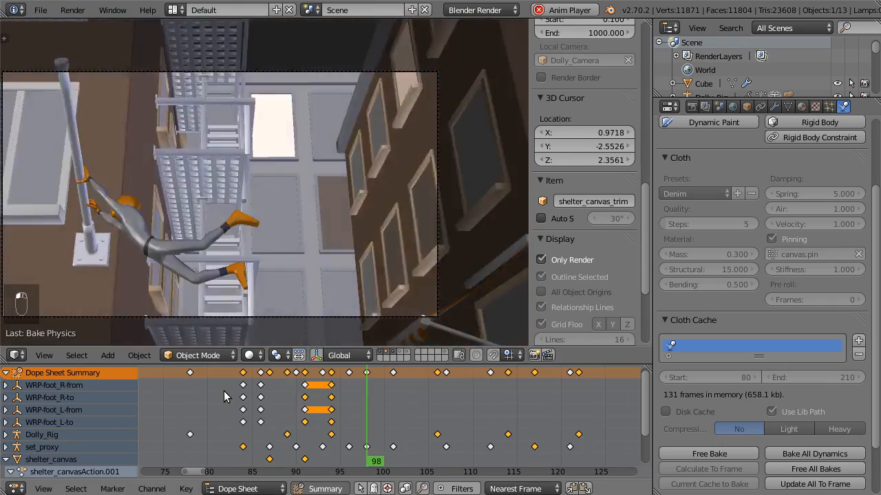
key("Escape")
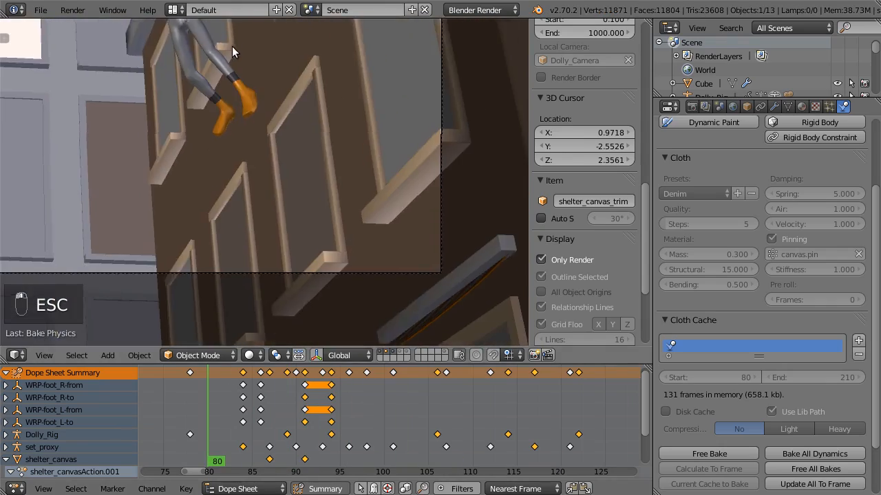
Step: Leave the camera view, switch to wireframe shading, and frame shelter_canvas_trim up close
middle_click_drag(289, 166, 271, 210)
scroll(349, 242, "up", 3)
scroll(271, 210, "up", 4)
key("z")
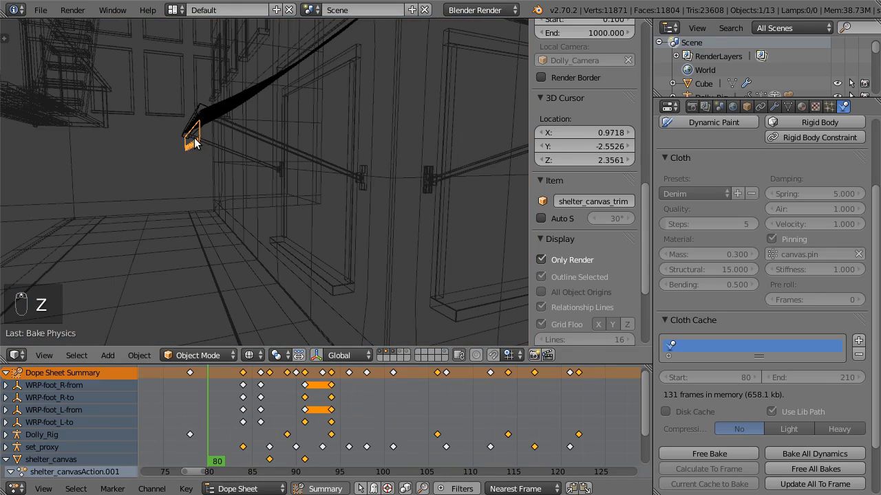
key("KP_Decimal")
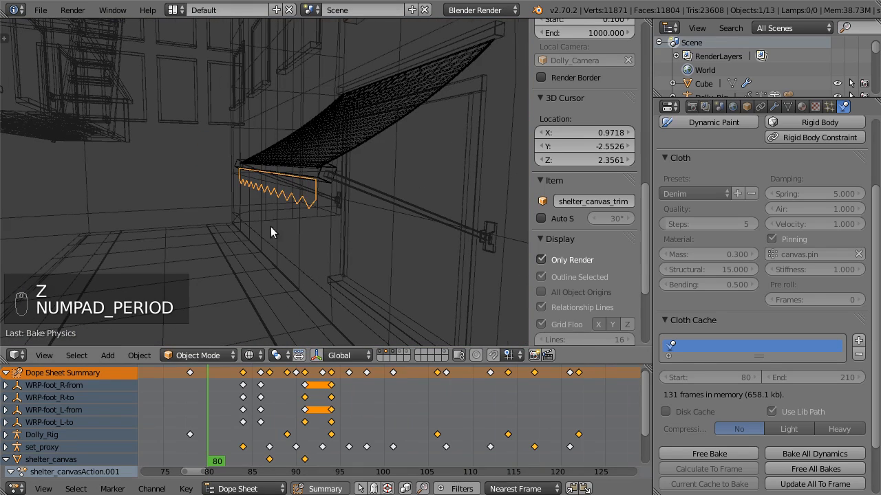
middle_click_drag(271, 232, 138, 208)
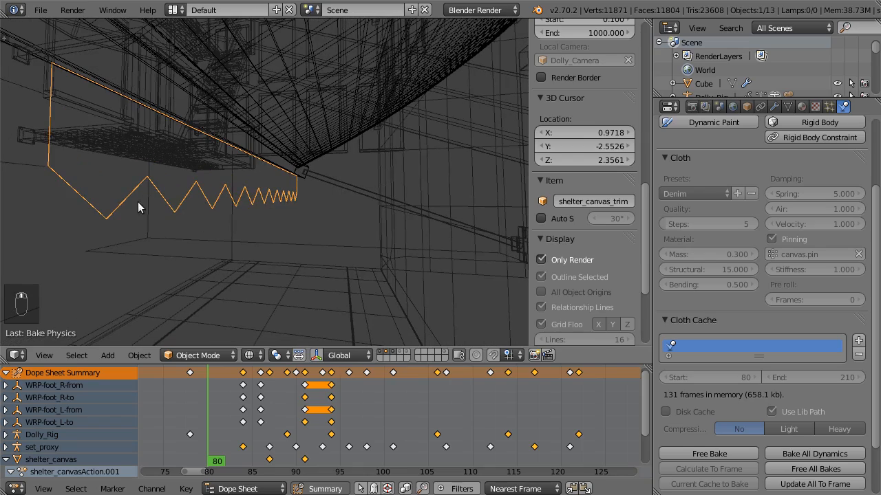
Step: Return to solid shading and add a Solidify modifier to shelter_canvas_trim
mouse_move(148, 263)
middle_mouse_down()
mouse_move(211, 188)
mouse_move(249, 196)
middle_mouse_up()
key("z")
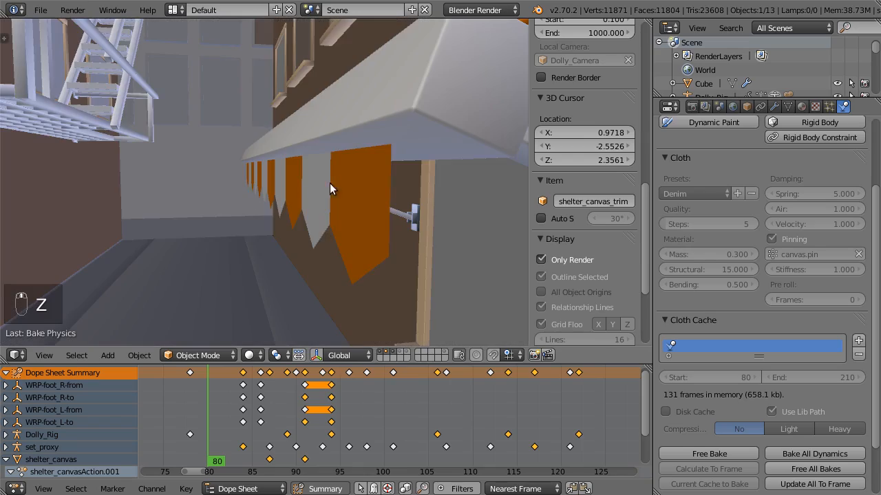
middle_click_drag(330, 183, 368, 167)
left_click(775, 107)
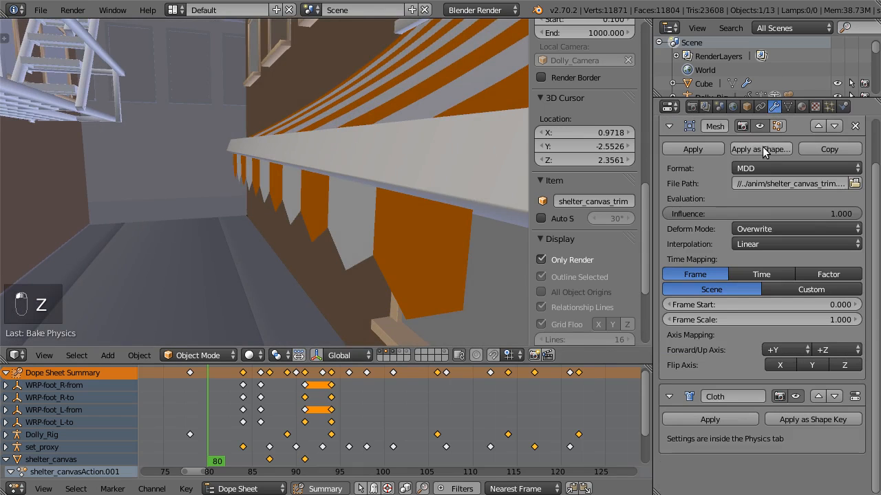
scroll(693, 134, "up", 3)
left_click(731, 153)
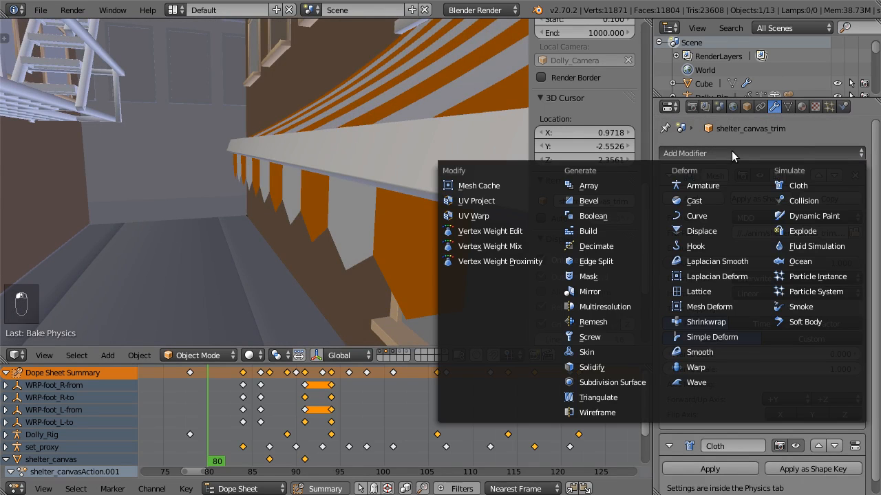
left_click(624, 365)
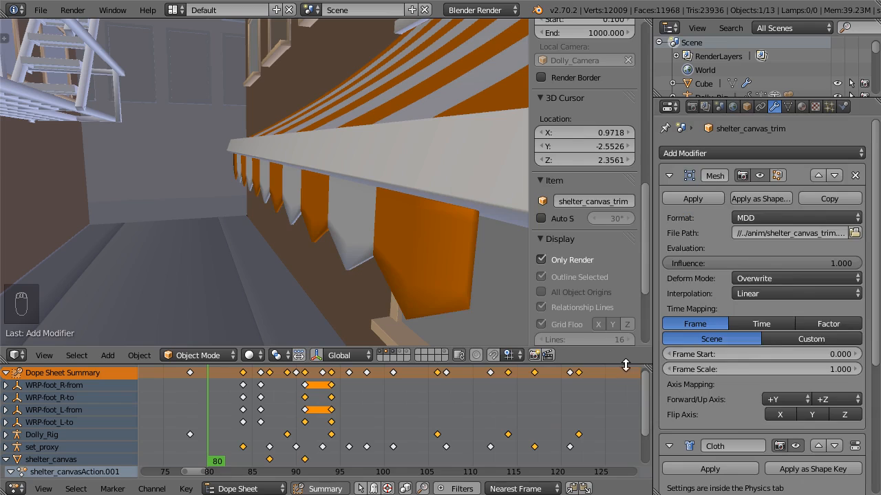
Step: Collapse the trim's Mesh Cache and Cloth modifiers, leaving the Solidify settings expanded
scroll(665, 319, "down", 5)
scroll(688, 310, "up", 4)
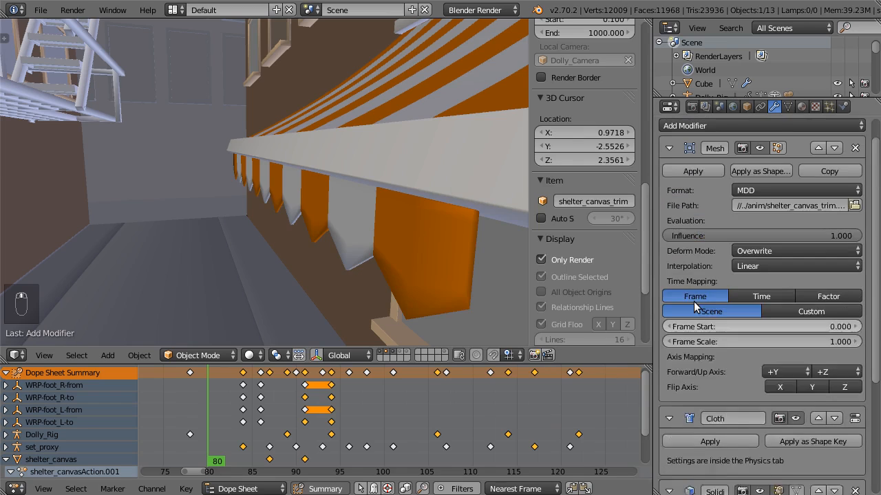
scroll(693, 303, "up", 1)
left_click(668, 176)
left_click(666, 202)
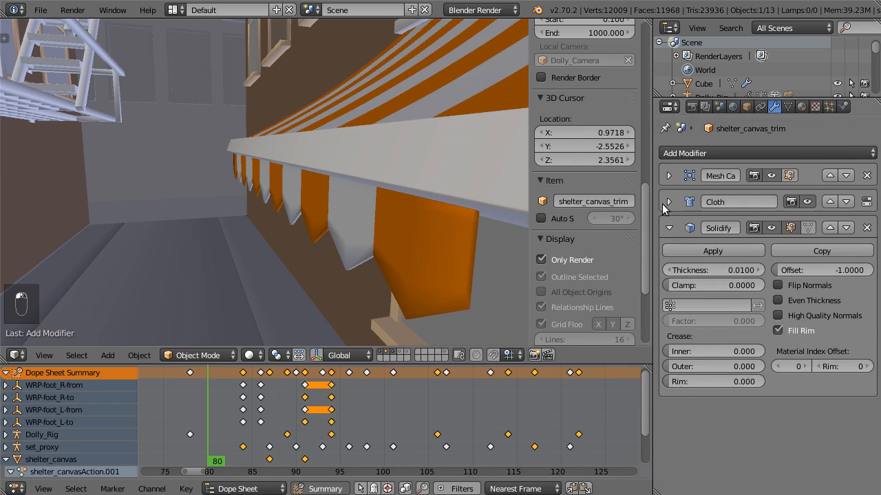
Step: Play back the thickened trim's animation from the side and through the camera, then stop playback
middle_click_drag(388, 212, 304, 222)
scroll(366, 207, "down", 1)
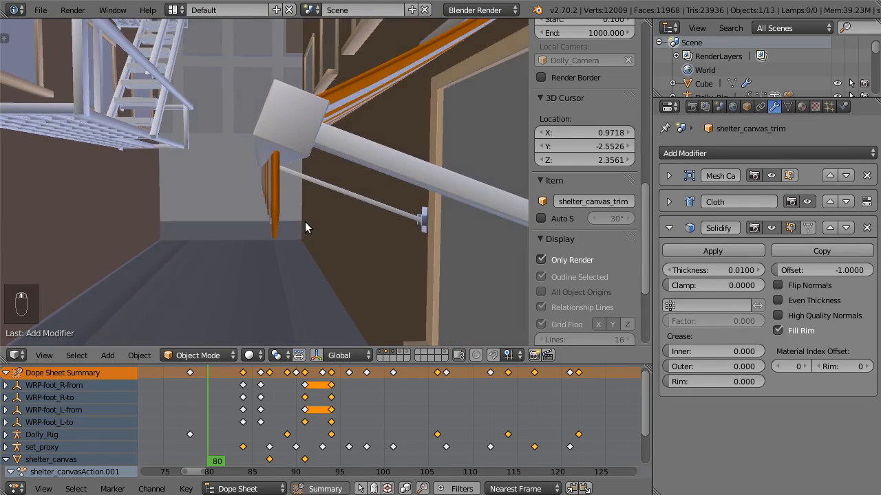
key("alt+a")
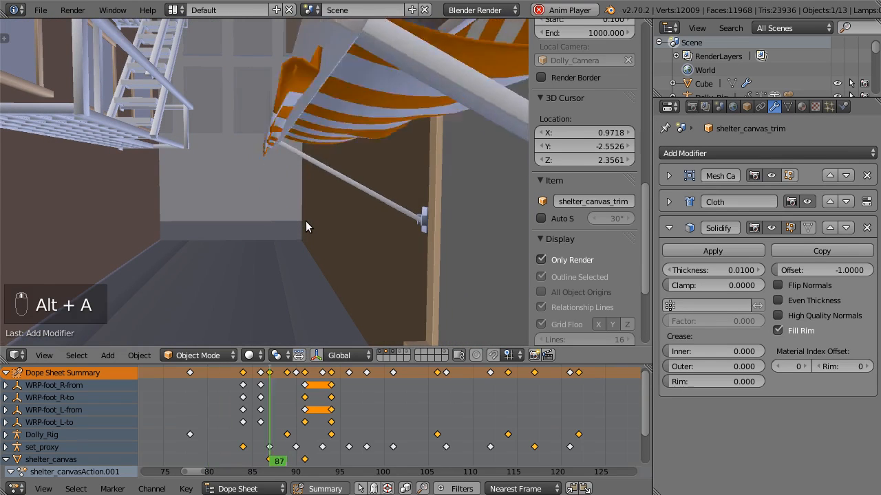
left_click(293, 419)
left_click(241, 421)
middle_click_drag(270, 292, 342, 206)
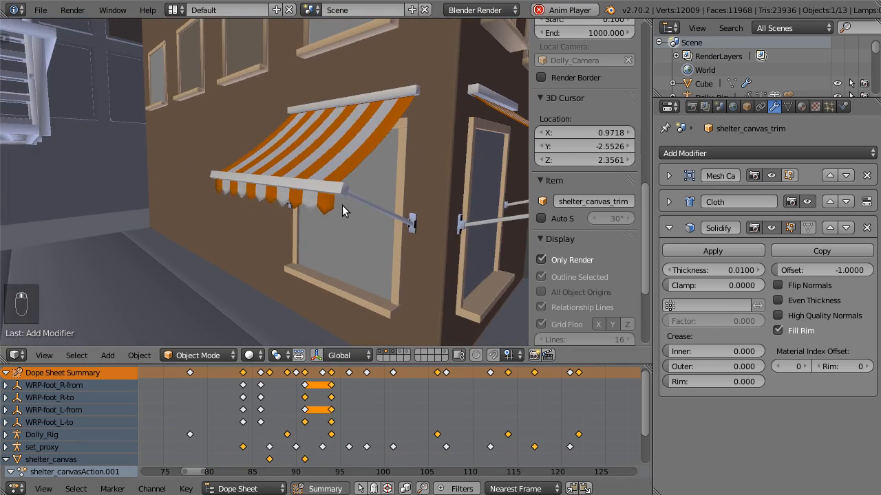
key("KP_0")
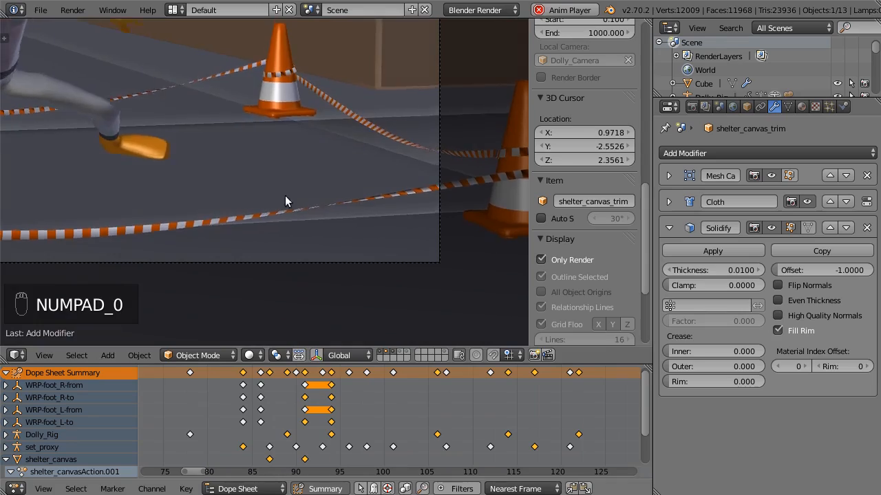
left_click(223, 414)
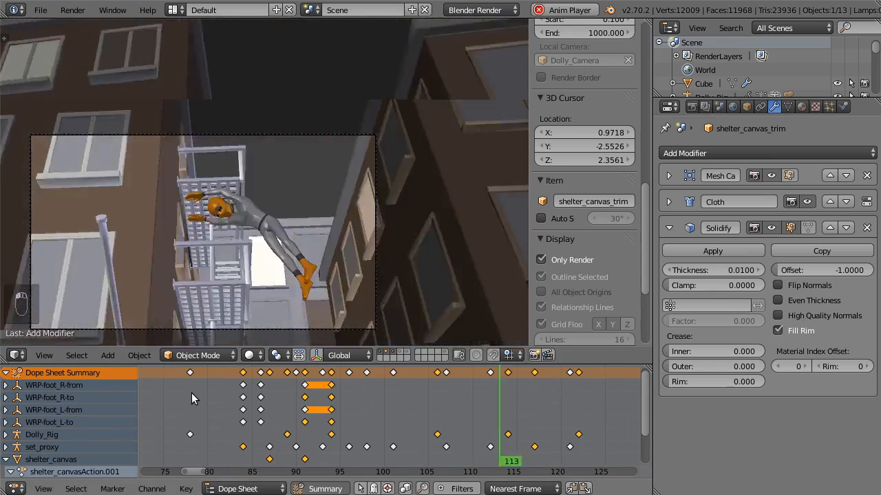
key("Escape")
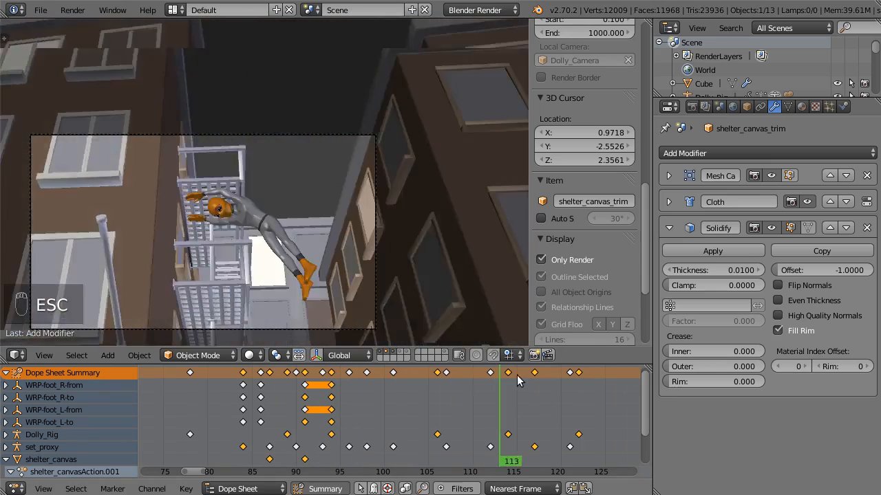
Step: Turn off Only Render and show only the layers containing the wet cement and the character
left_click(573, 260)
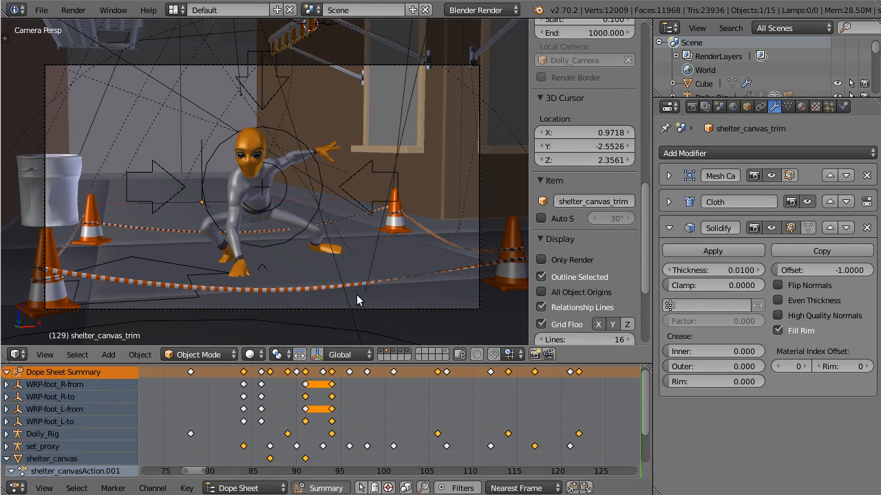
left_click(390, 355)
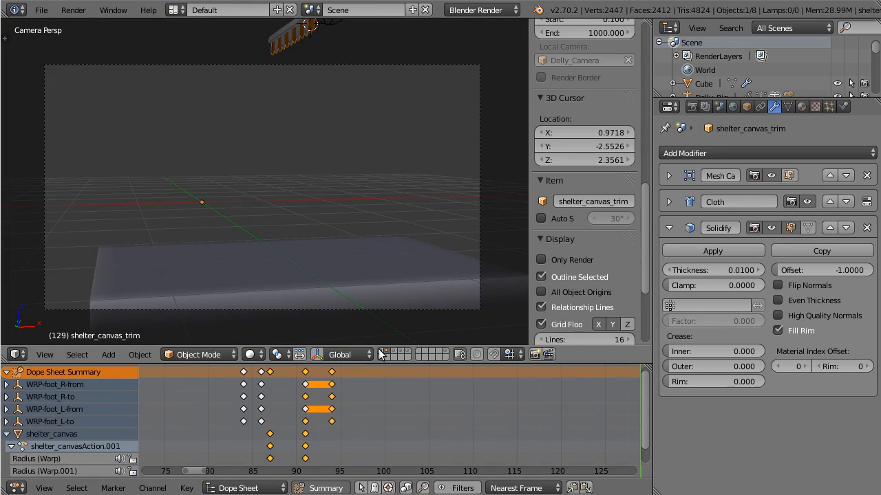
left_click(383, 353, "shift")
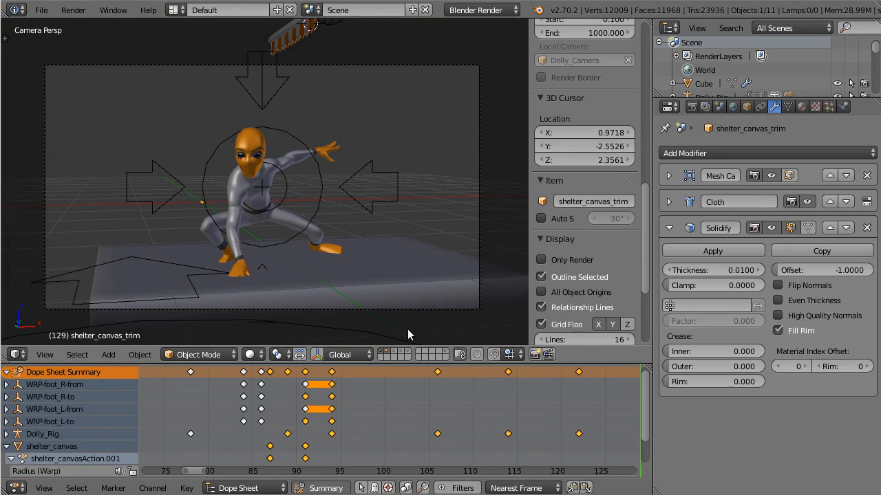
Step: Select Dolly_Rig around the character and move it to a hidden layer
right_click(317, 193)
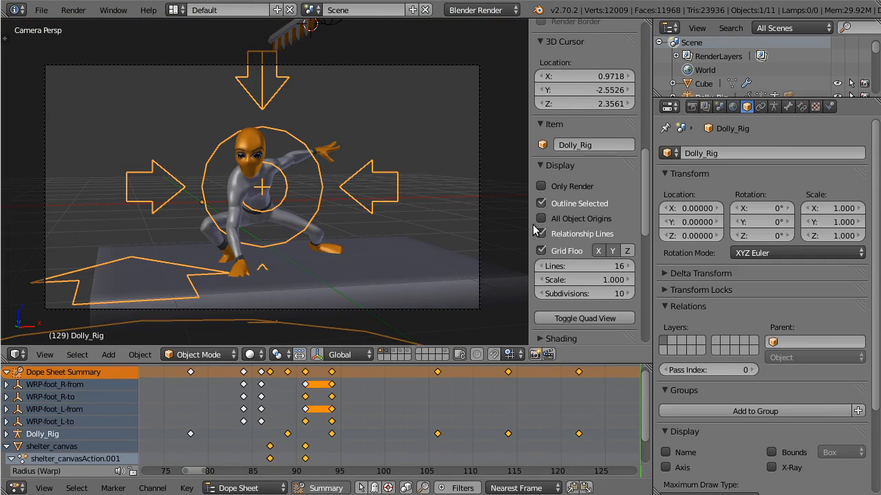
key("m")
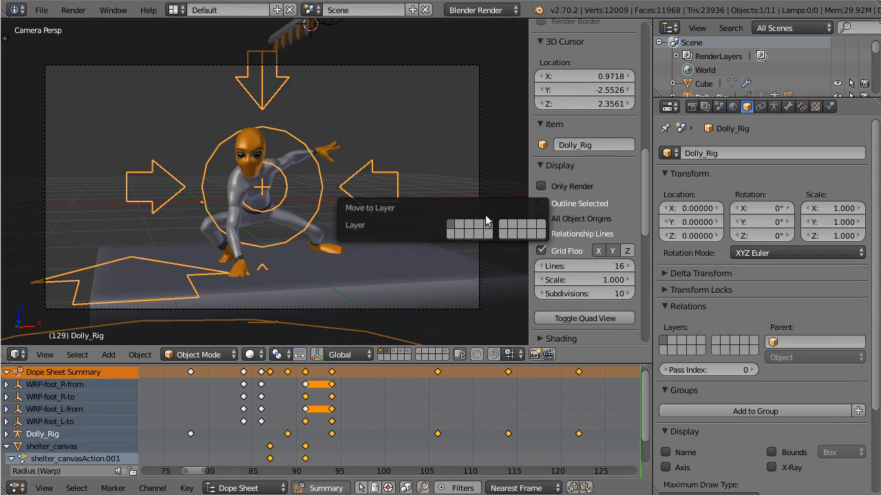
left_click(540, 226)
Step: Select wet_cement and set its Subsurf modifier's View subdivisions to 2
right_click(367, 248)
key("g")
left_click(372, 224)
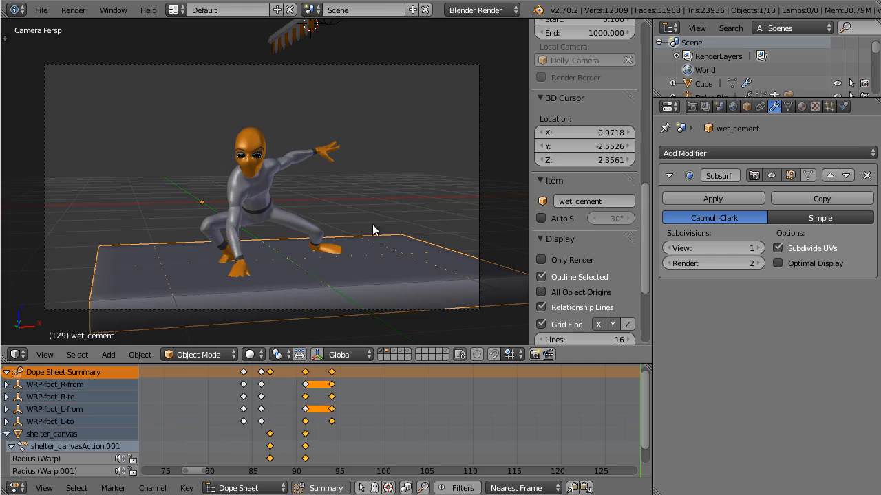
middle_click_drag(372, 224, 246, 193)
scroll(243, 189, "up", 2)
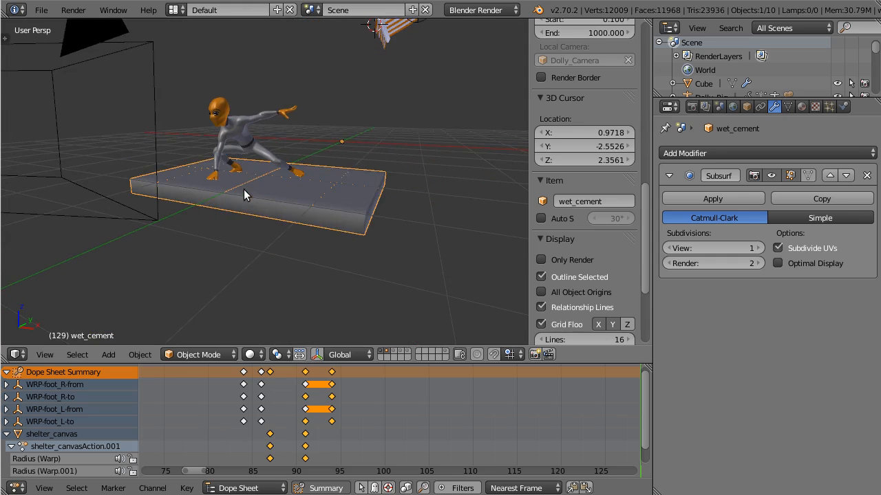
scroll(243, 189, "up", 4)
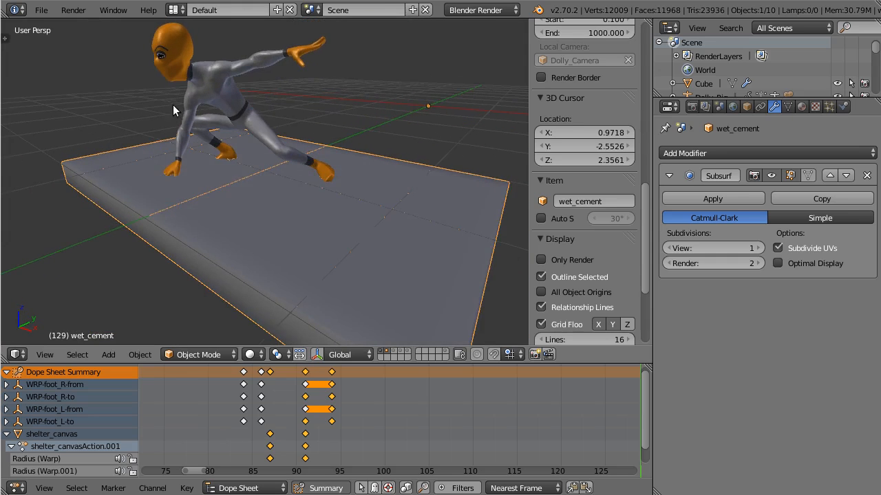
middle_click_drag(172, 104, 138, 233)
scroll(205, 136, "up", 4)
middle_click_drag(164, 196, 337, 195)
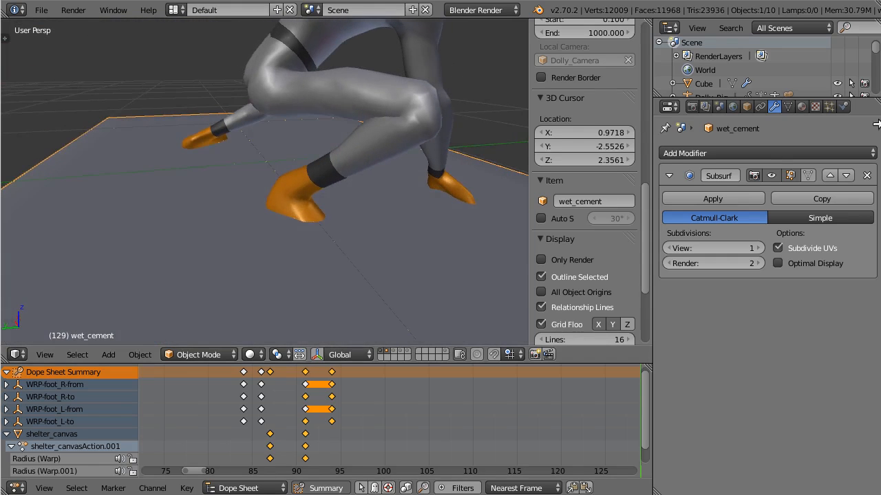
left_click(758, 248)
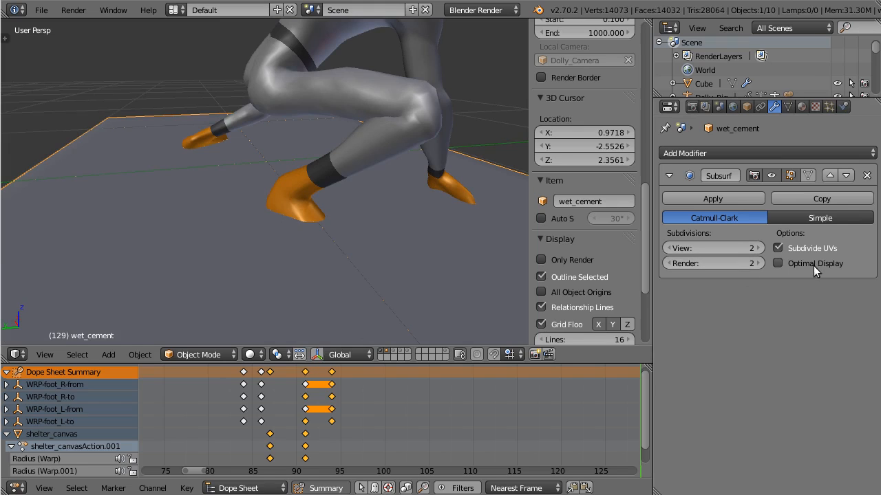
Step: Enable Dynamic Paint physics on wet_cement and add it as a canvas
left_click(845, 105)
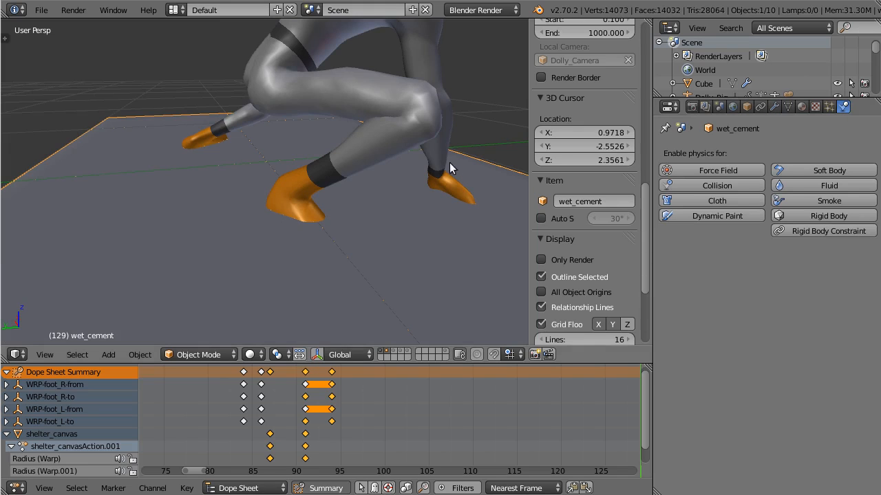
left_click(739, 218)
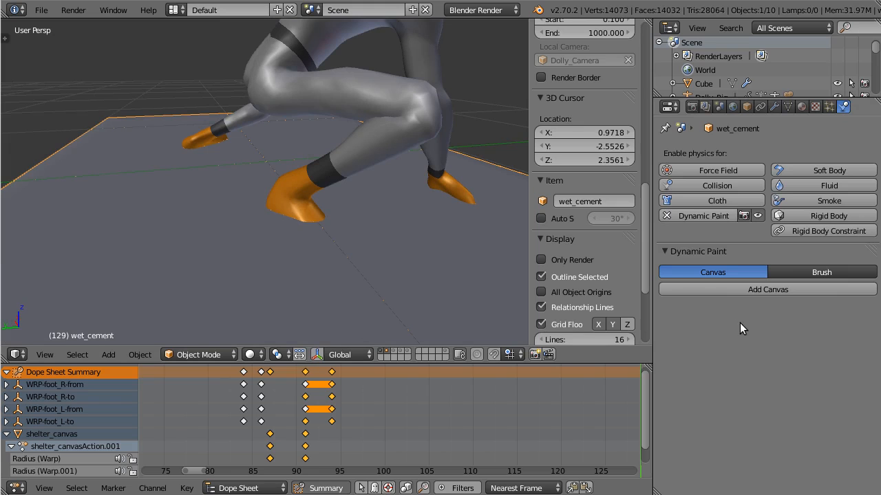
left_click(758, 289)
Step: Select the character mesh Cube, enable Dynamic Paint on it, and add it as a brush
scroll(273, 208, "down", 5)
middle_click_drag(273, 209, 204, 187)
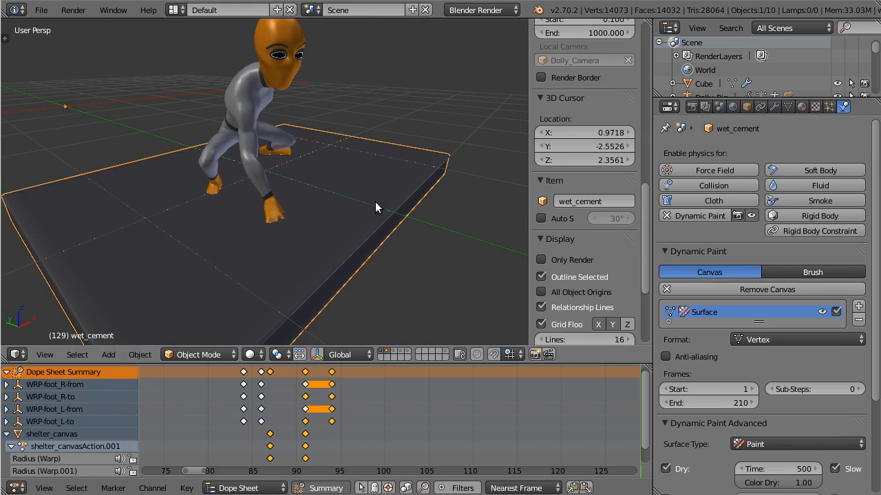
middle_click_drag(375, 202, 370, 190)
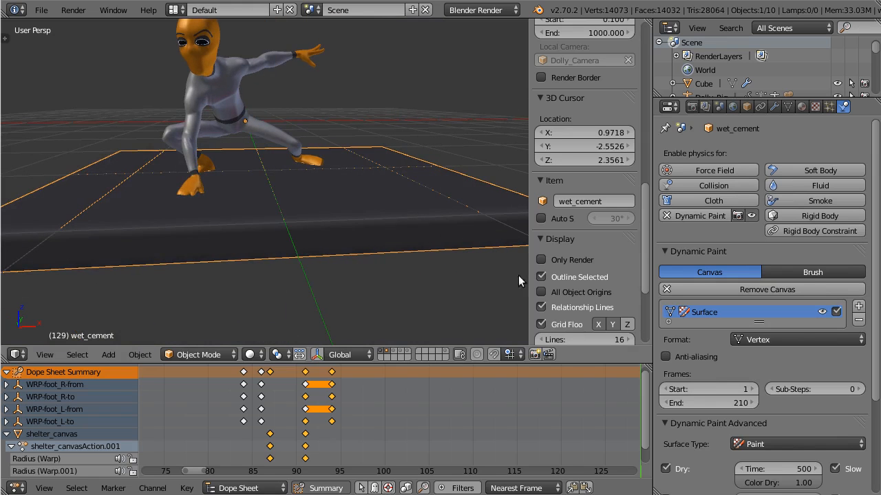
right_click(256, 128)
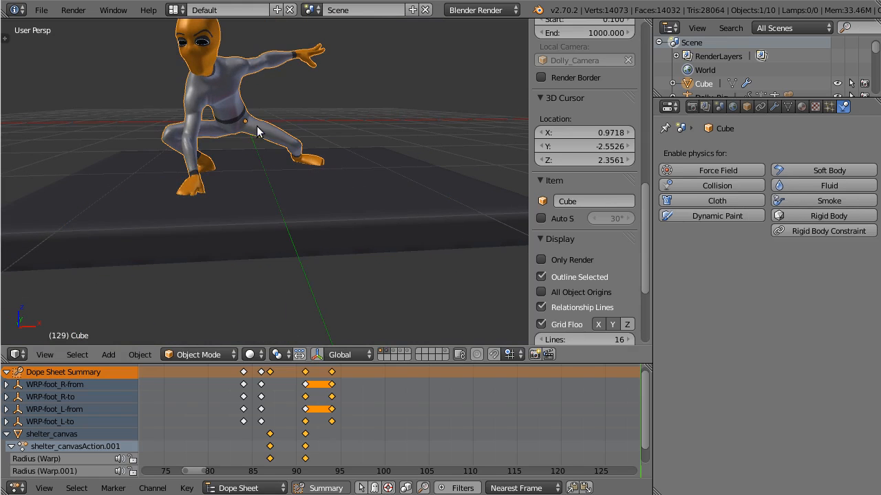
left_click(724, 214)
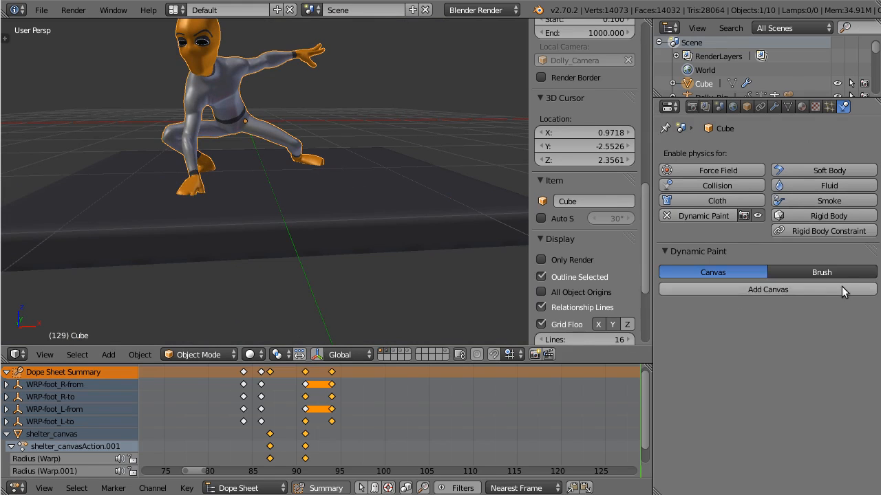
left_click(829, 272)
left_click(774, 290)
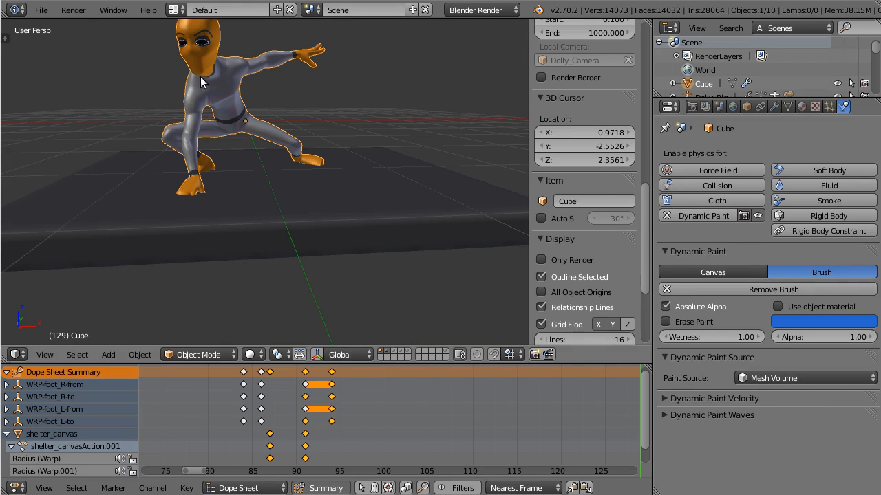
Step: Reselect wet_cement and change its Dynamic Paint canvas surface type to Displace
scroll(291, 139, "up", 2)
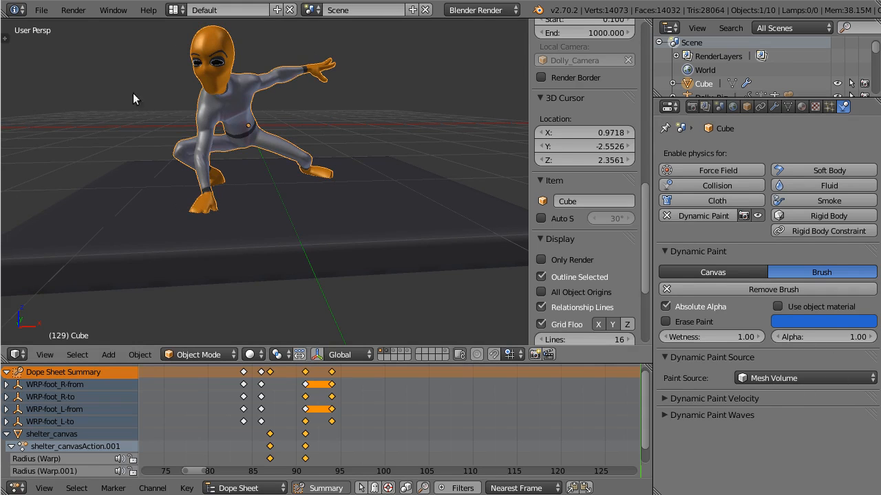
scroll(189, 174, "up", 2)
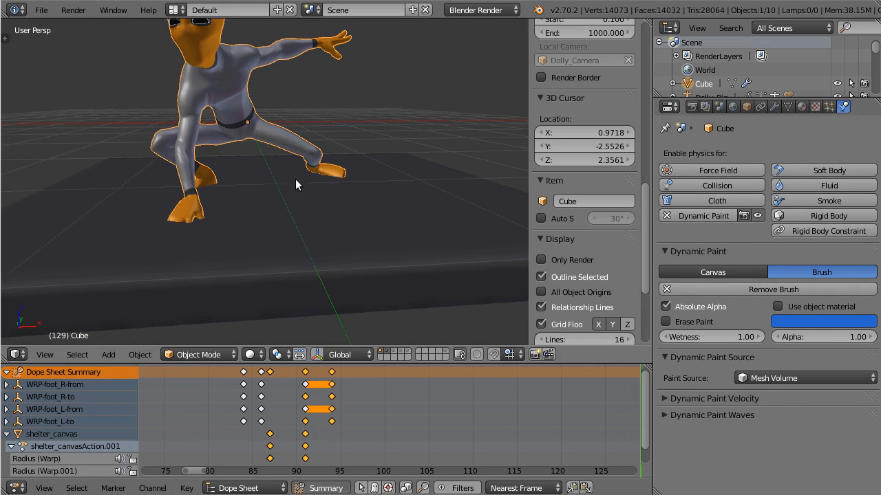
right_click_drag(434, 265, 348, 226)
right_click(444, 263)
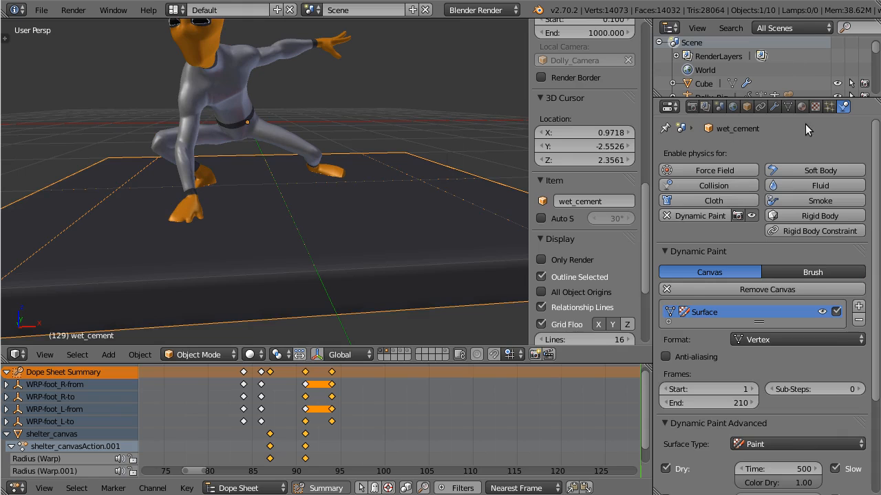
scroll(740, 302, "down", 4)
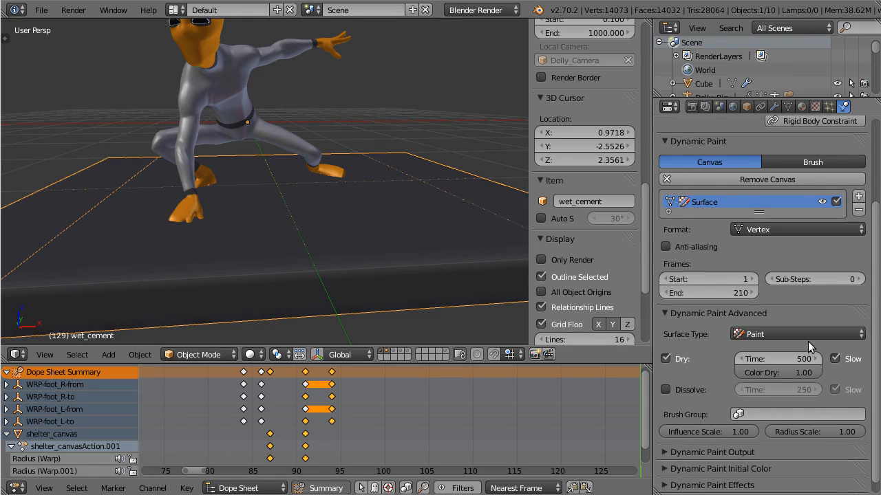
left_click(829, 333)
left_click(798, 301)
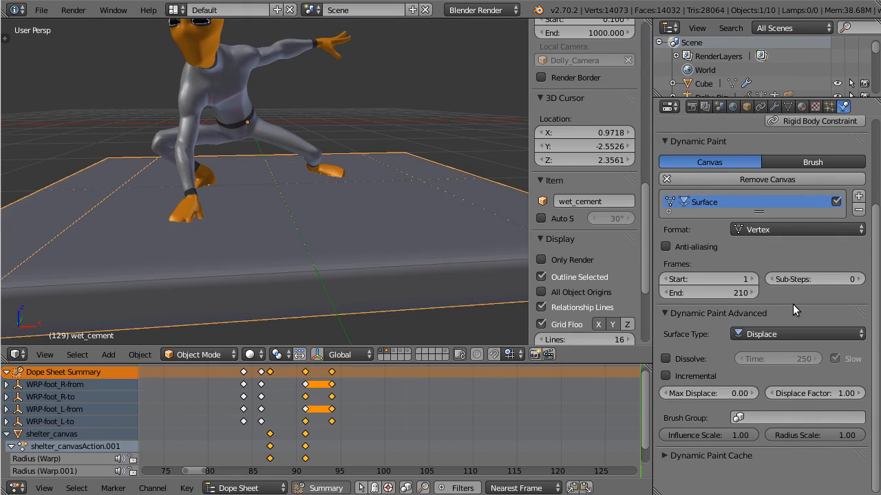
scroll(317, 239, "down", 1)
middle_click_drag(317, 238, 300, 243)
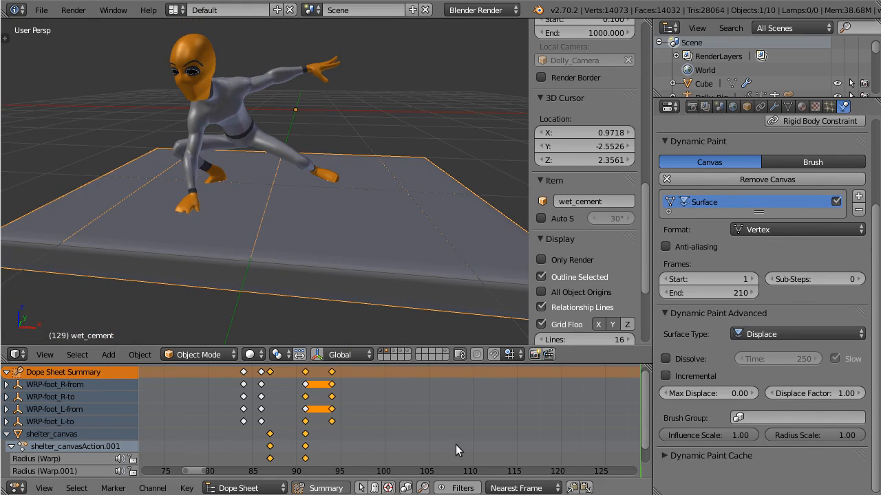
Step: Scrub the animation through the landing to frame 122 and examine the impressions in the cement up close
left_click_drag(262, 410, 580, 418)
scroll(383, 260, "up", 5)
scroll(236, 187, "down", 3)
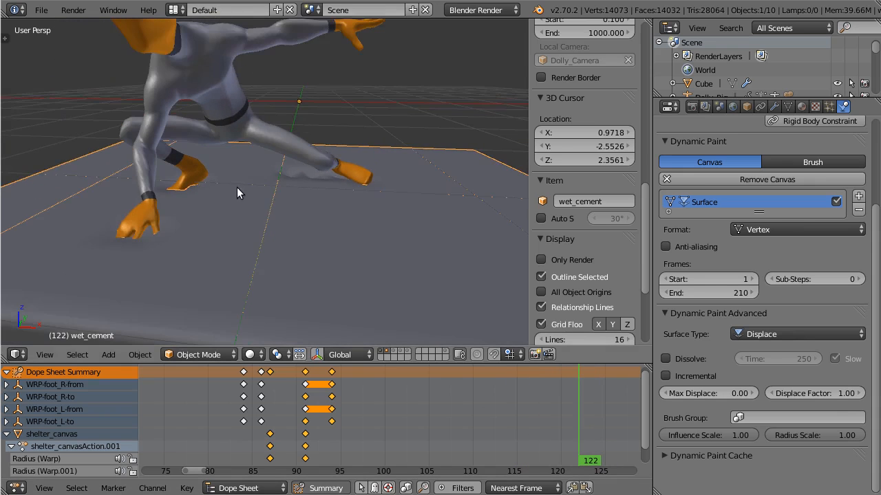
middle_click_drag(237, 187, 289, 191)
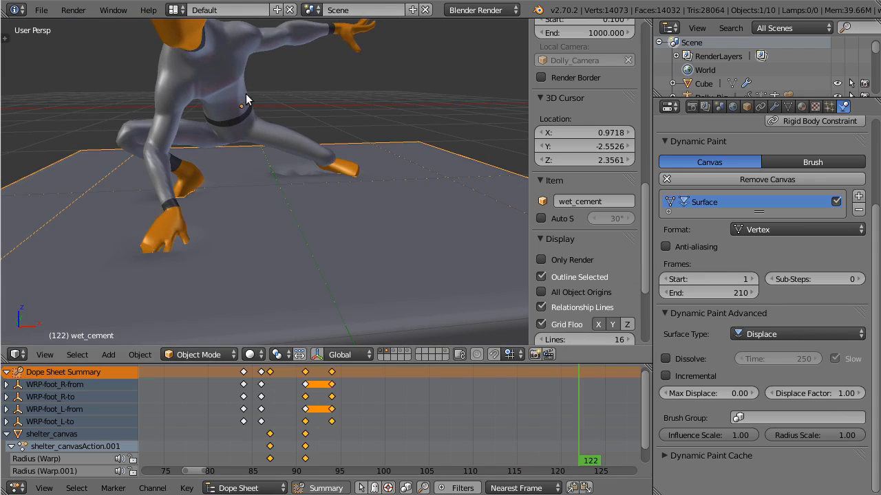
Step: Select the character mesh Cube and add it to a new group named brush-clive
right_click(227, 70)
left_click(749, 107)
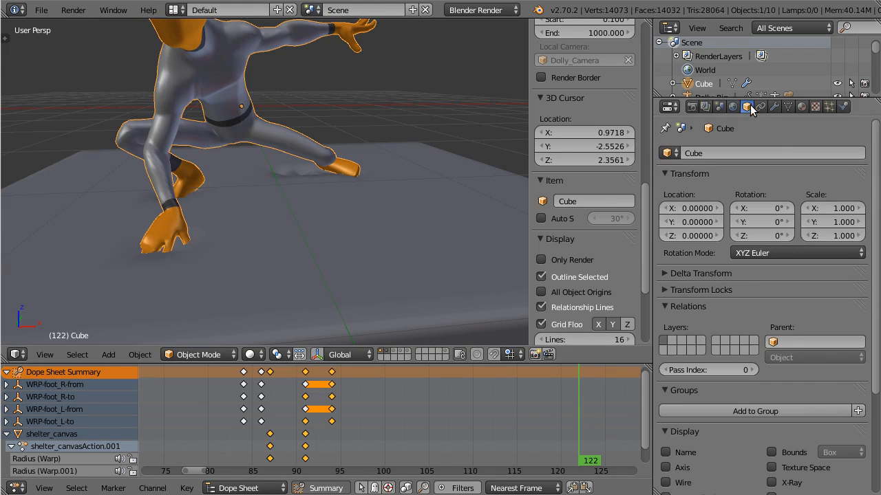
left_click(793, 412)
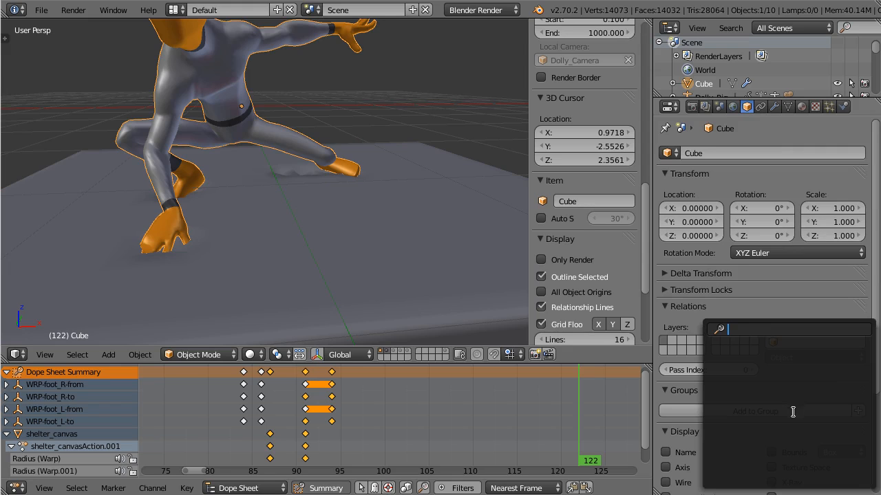
left_click(858, 410)
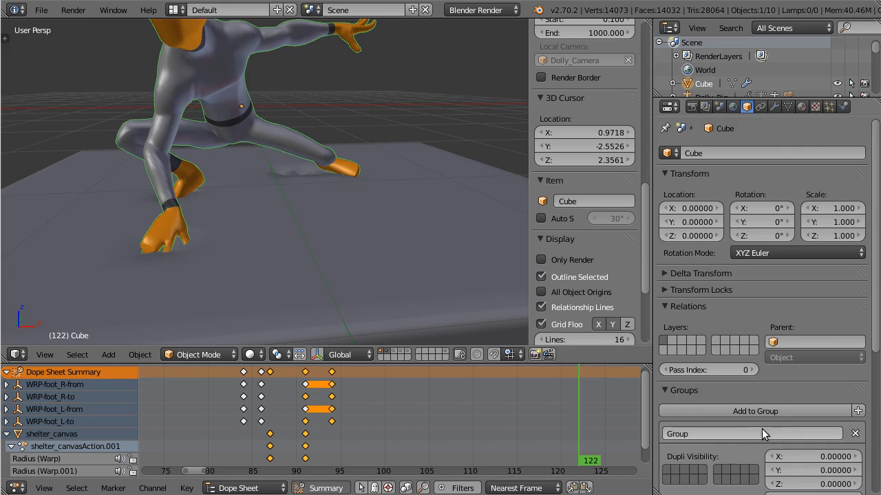
double_click(747, 434)
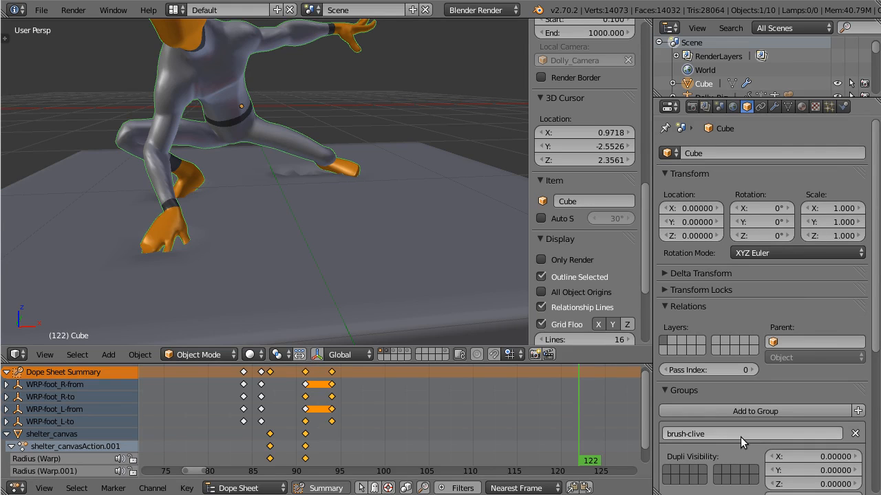
key("Return")
Step: Reselect wet_cement and restrict its Dynamic Paint canvas to the brush group brush-clive
right_click(456, 225)
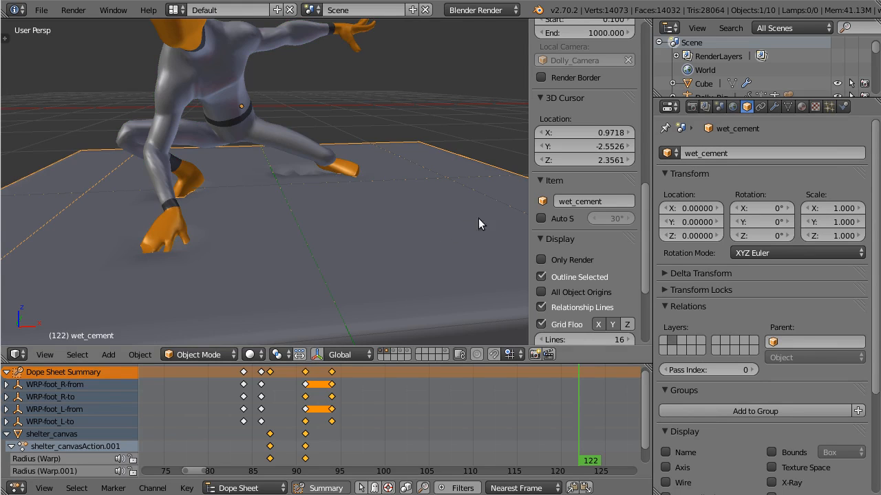
left_click(843, 107)
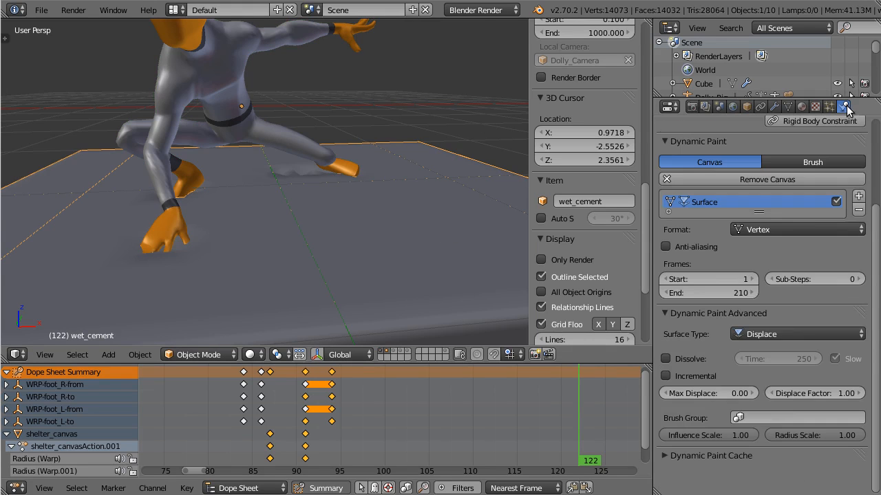
left_click(744, 418)
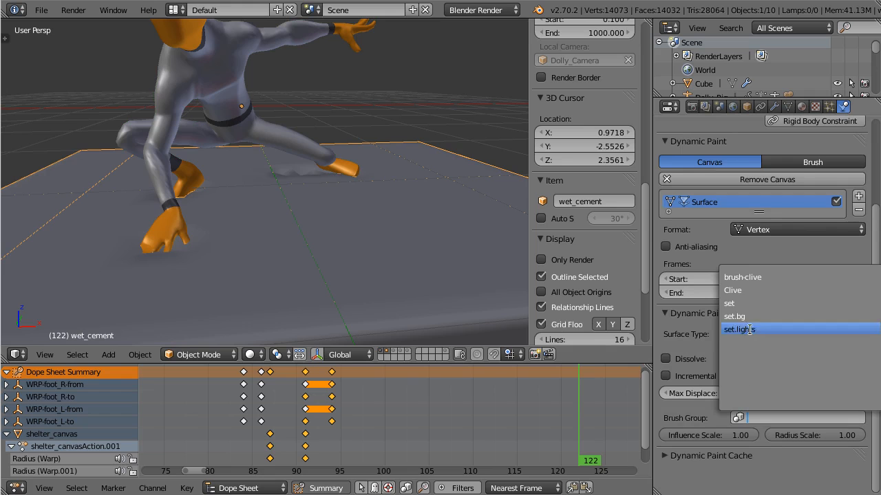
left_click(743, 278)
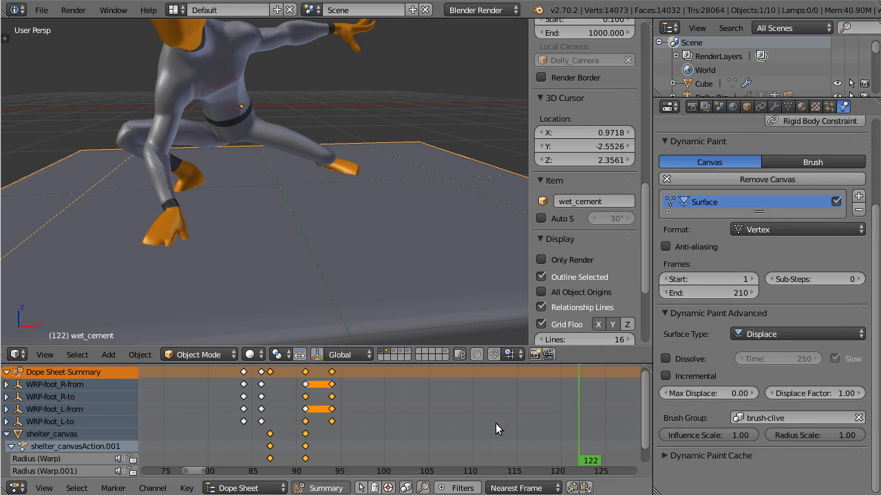
Step: Scrub the landing around frames 123 to 125 and examine the cement displacement around the feet
left_click_drag(495, 423, 587, 429)
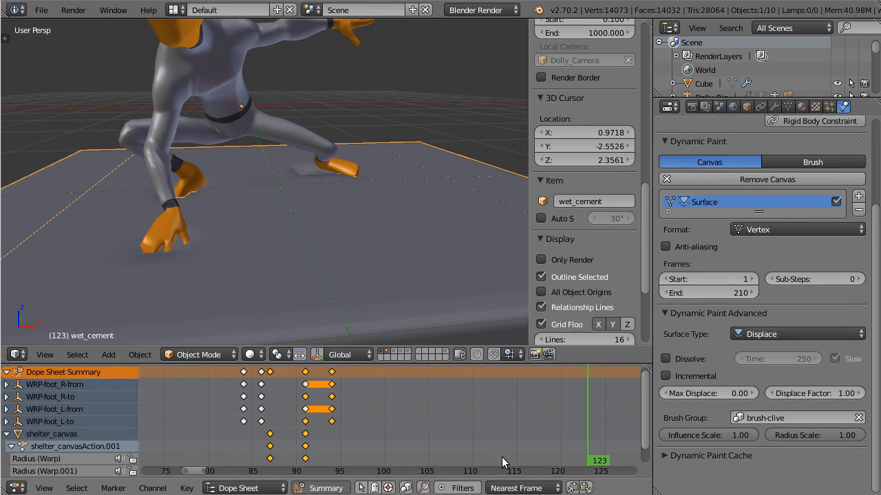
left_click_drag(492, 427, 605, 392)
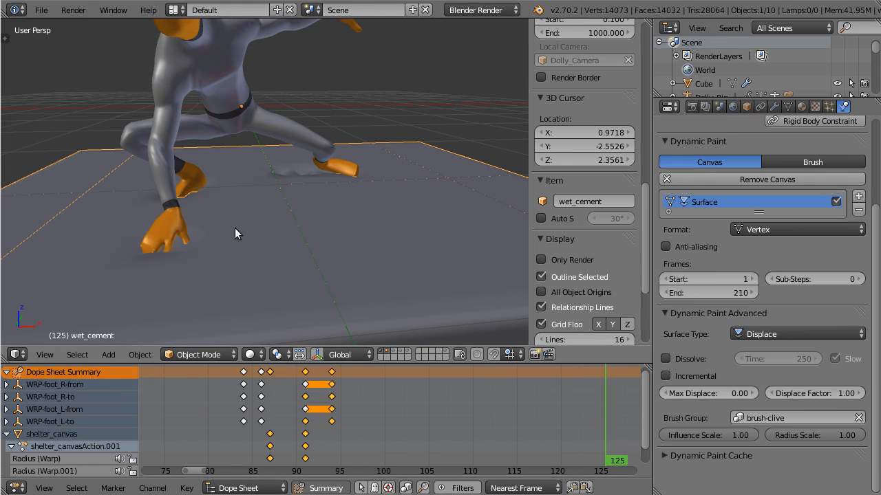
mouse_move(595, 412)
left_mouse_down()
mouse_move(547, 417)
mouse_move(622, 408)
mouse_move(523, 424)
mouse_move(596, 412)
left_mouse_up()
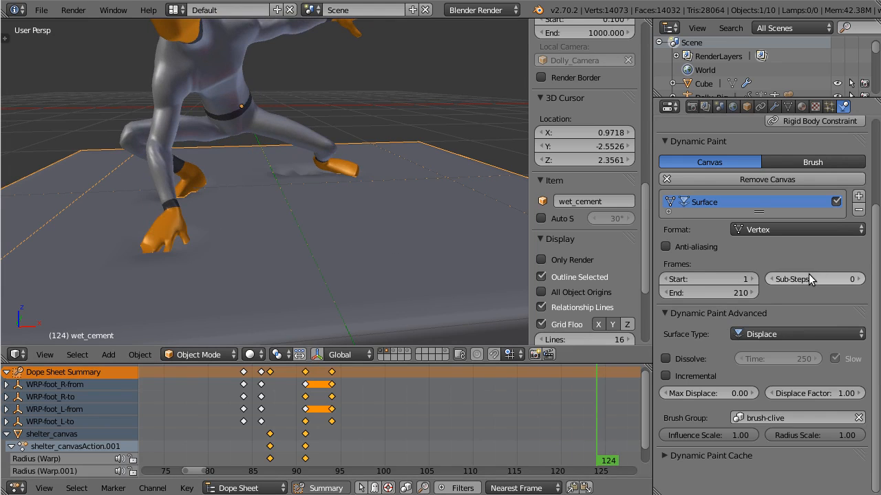
scroll(358, 163, "up", 5)
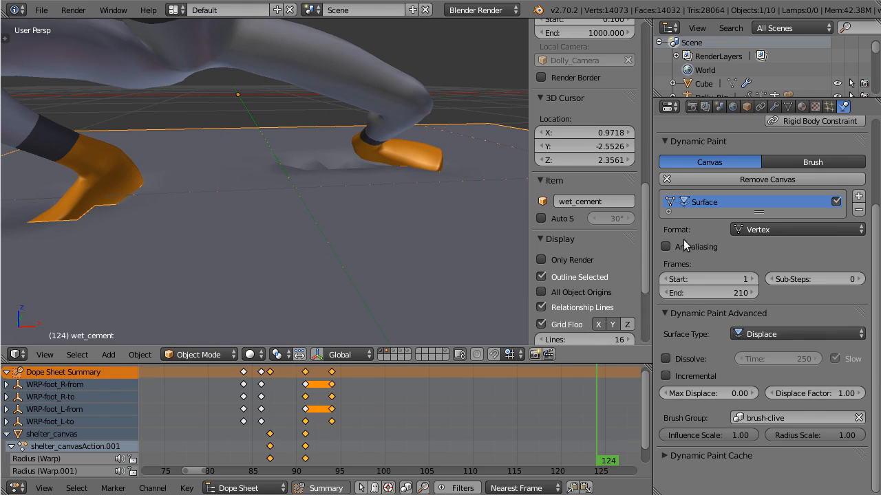
Step: Set the wet_cement canvas surface to 2 sub-steps and its start frame to 117
left_click(859, 280)
scroll(268, 233, "down", 5)
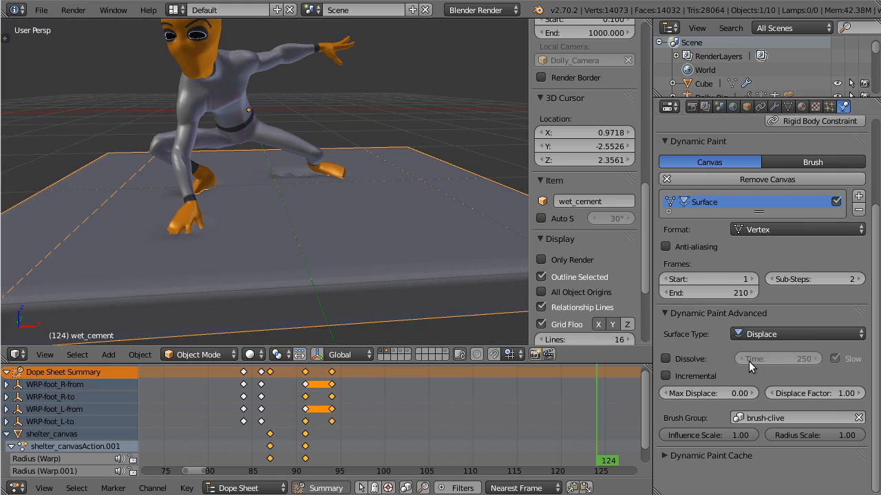
scroll(715, 330, "up", 1)
left_click(711, 280)
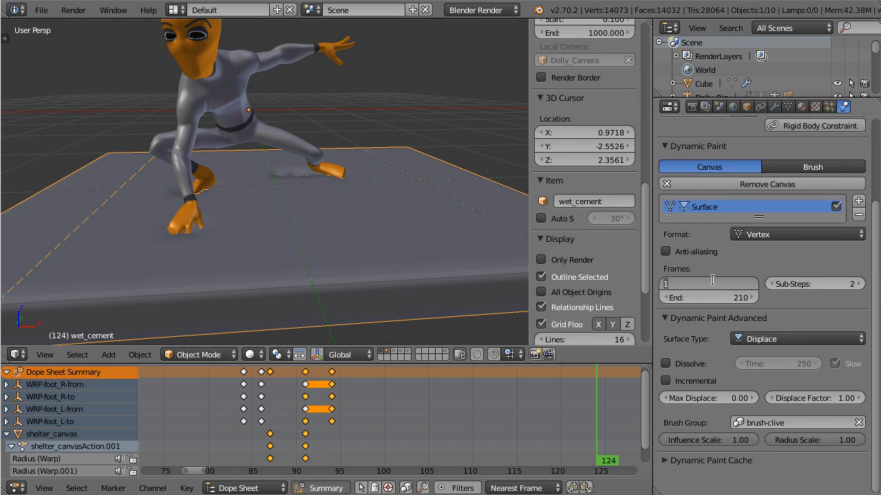
type("11")
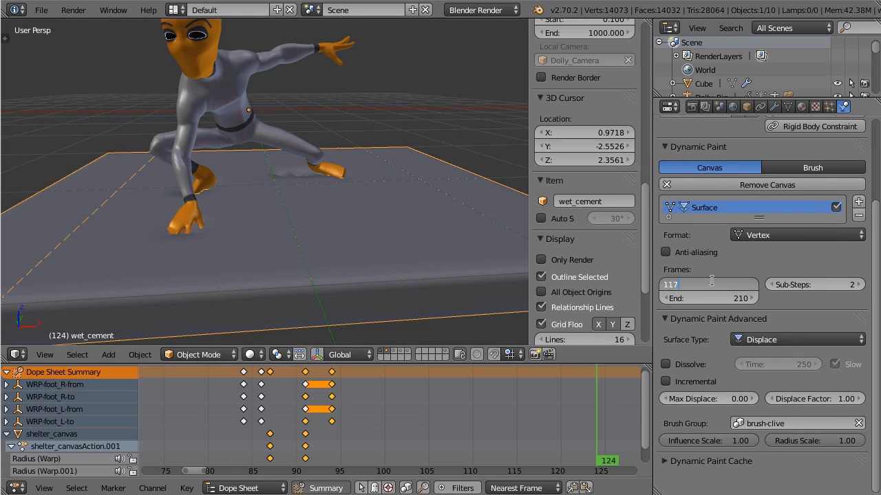
type("7")
key("Return")
Step: Scrub from frame 85 to 118 to recheck the landing, and bake wet_cement's Dynamic Paint cache
left_click(254, 407)
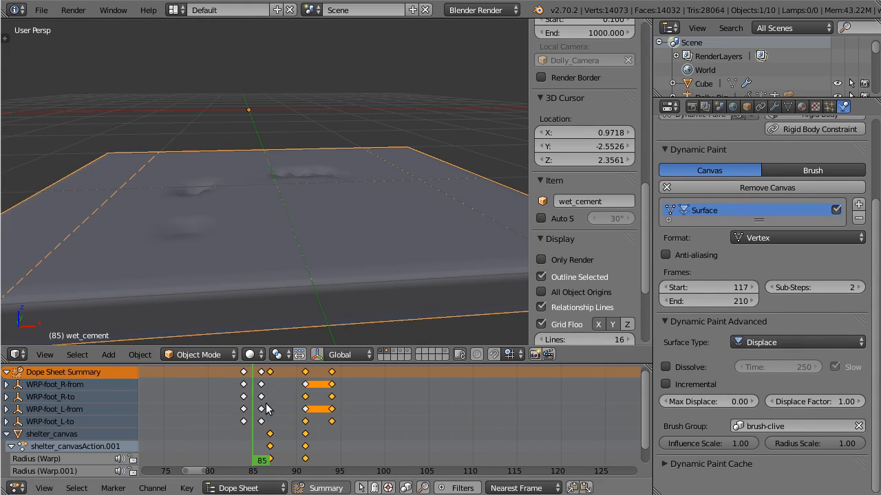
mouse_move(267, 409)
left_mouse_down()
mouse_move(588, 418)
mouse_move(545, 420)
left_mouse_up()
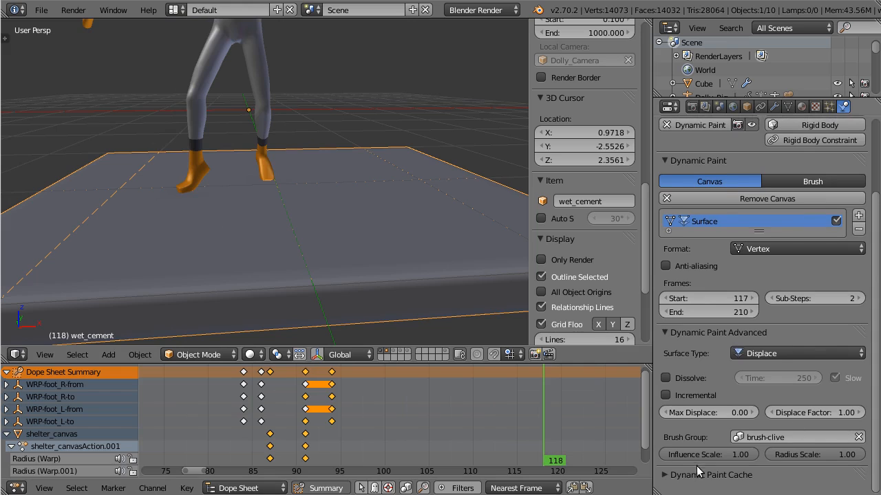
left_click(699, 474)
scroll(730, 434, "down", 4)
left_click(722, 451)
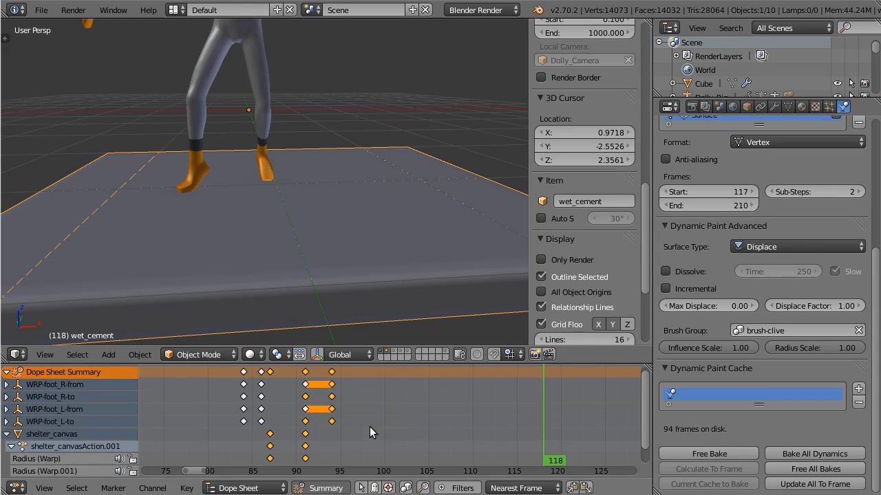
Step: Go to frame 129 to view the baked impressions, and raise the canvas's Displace Factor to 2.84
left_click_drag(406, 425, 637, 451)
middle_click_drag(287, 176, 231, 217)
scroll(231, 217, "up", 5)
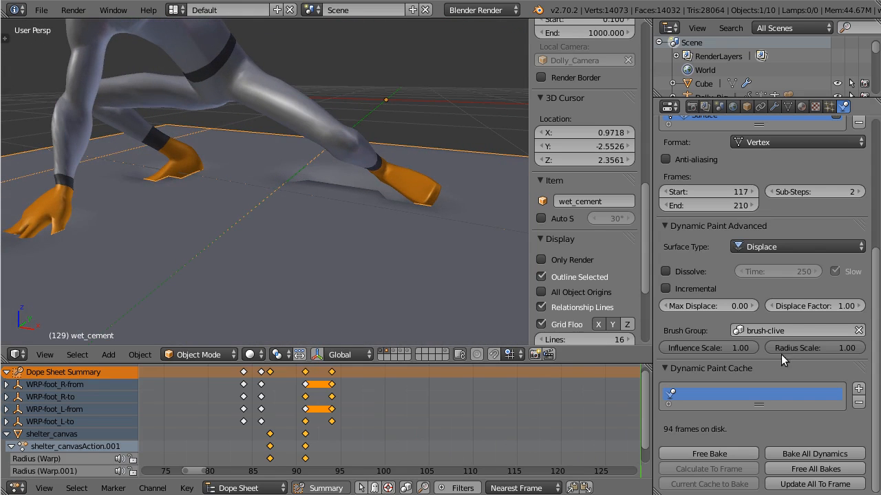
left_click_drag(811, 305, 836, 306)
middle_click_drag(472, 277, 331, 189)
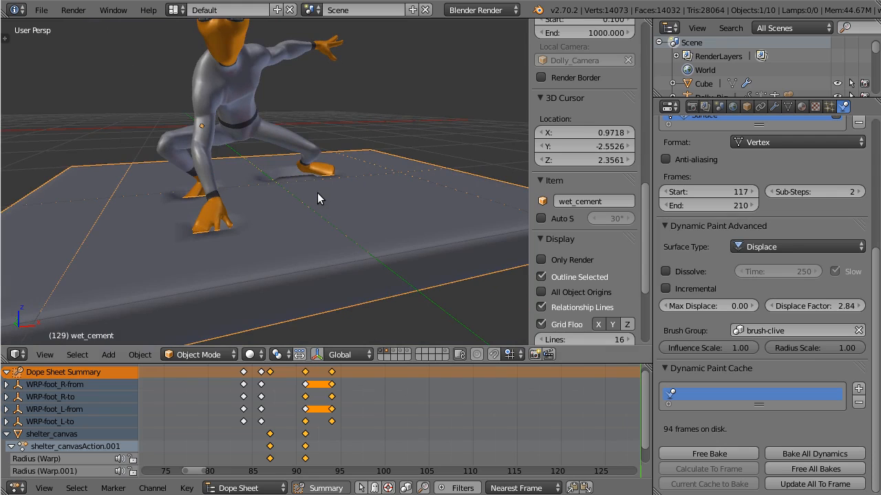
Step: Check the cement impressions through the camera while scrubbing to frame 135, and inspect them from a free viewpoint
key("KP_0")
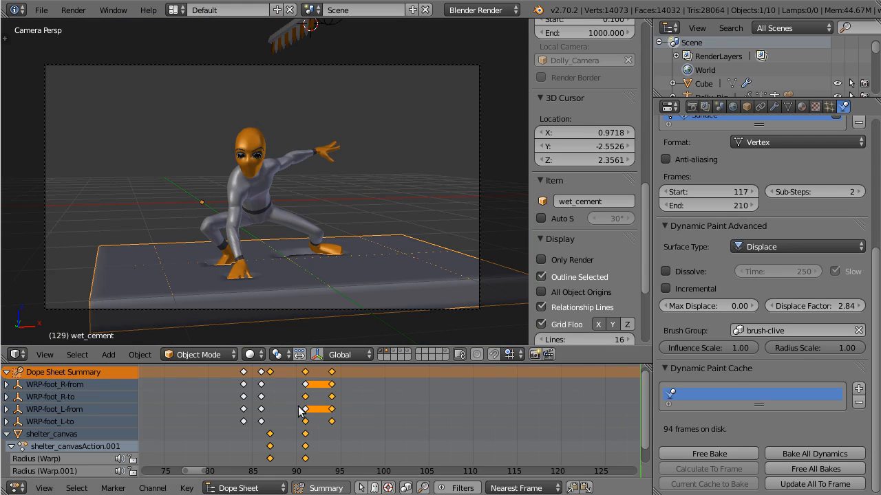
scroll(627, 412, "down", 5)
middle_click_drag(517, 397, 324, 416)
left_click_drag(324, 417, 402, 408)
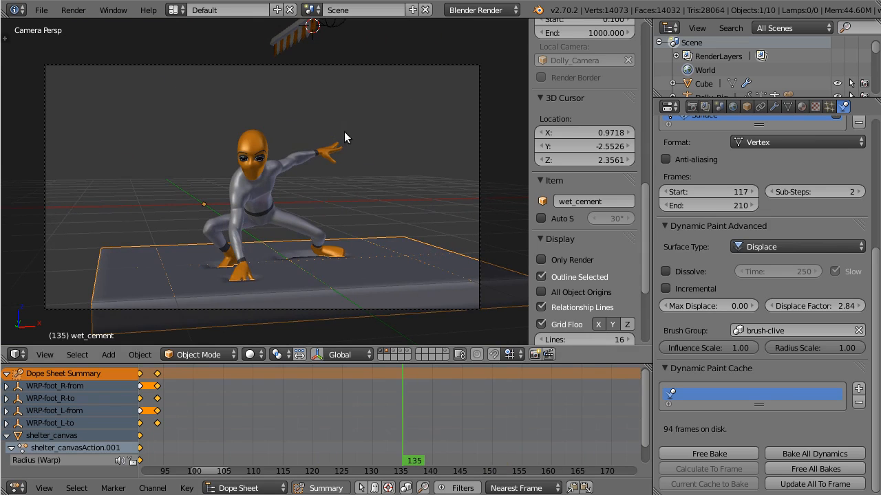
mouse_move(406, 178)
middle_mouse_down()
mouse_move(341, 174)
mouse_move(287, 193)
mouse_move(202, 253)
mouse_move(268, 219)
mouse_move(378, 207)
mouse_move(488, 245)
mouse_move(540, 240)
middle_mouse_up()
scroll(795, 248, "up", 5)
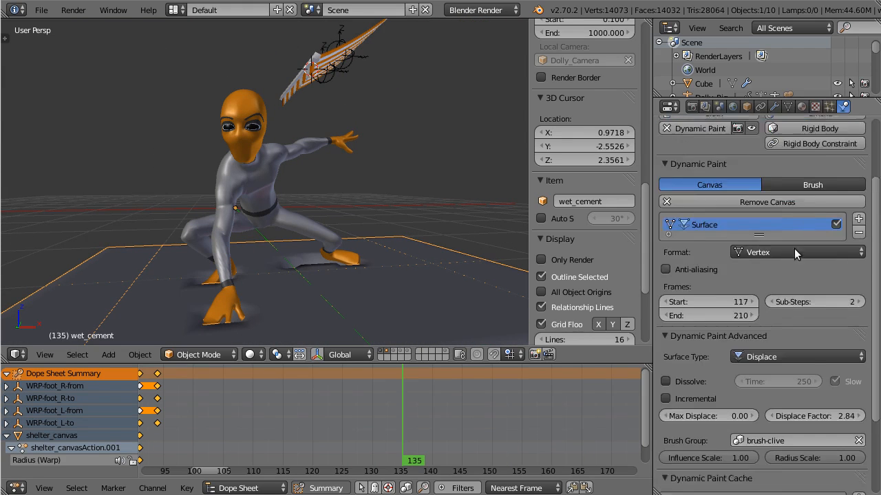
Step: Add wet_cement as a Dynamic Paint brush as well and set its paint color to white
scroll(797, 249, "up", 3)
left_click(825, 271)
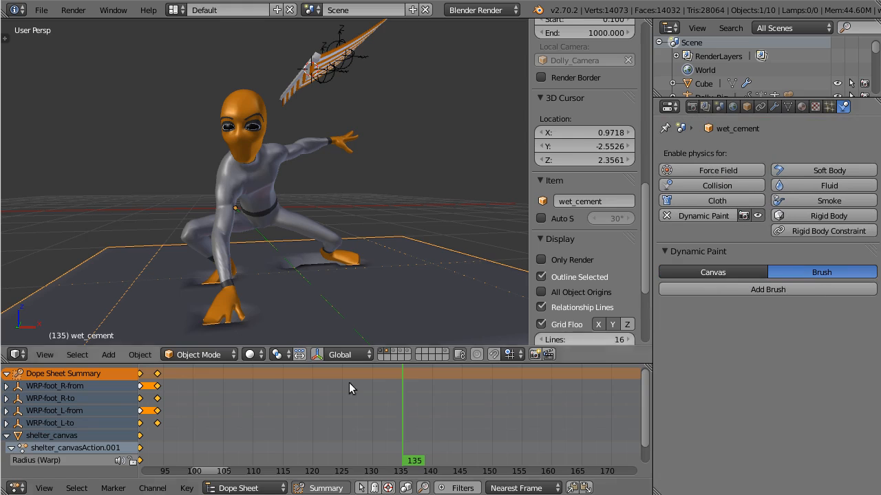
left_click(788, 291)
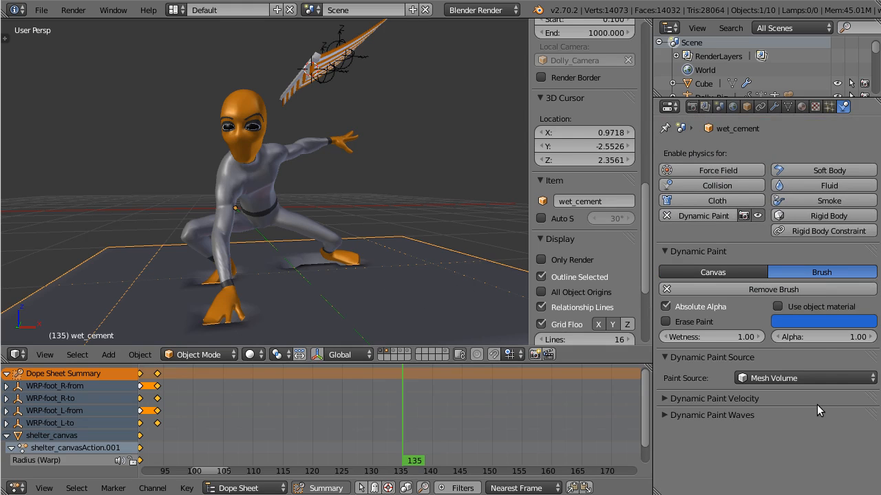
left_click(818, 321)
left_click_drag(864, 184, 865, 135)
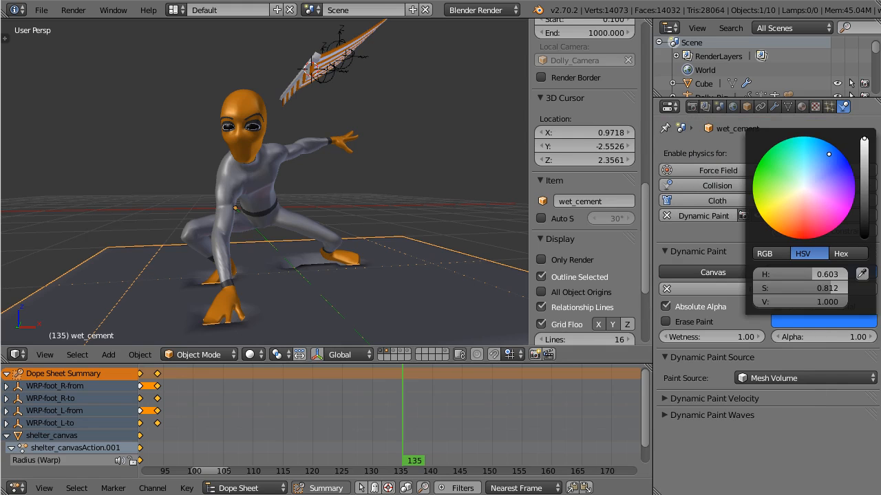
left_click_drag(827, 292, 744, 292)
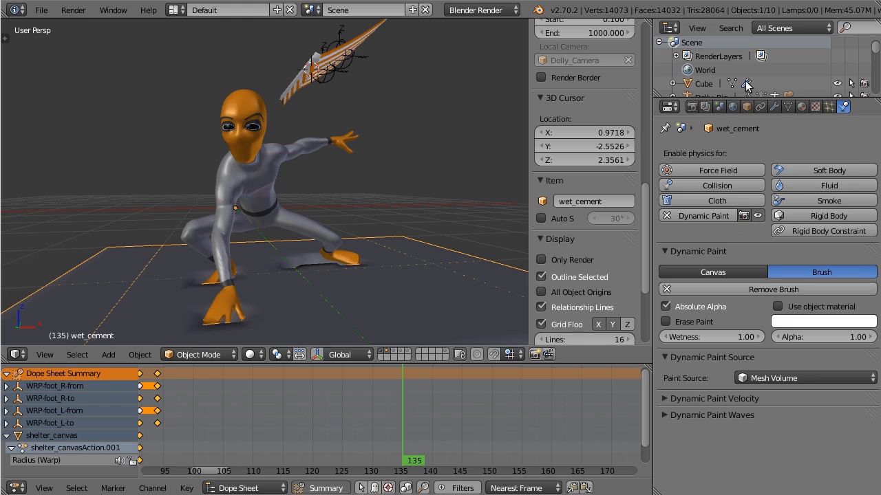
Step: Add wet_cement to a new group named brush-cement
left_click(747, 107)
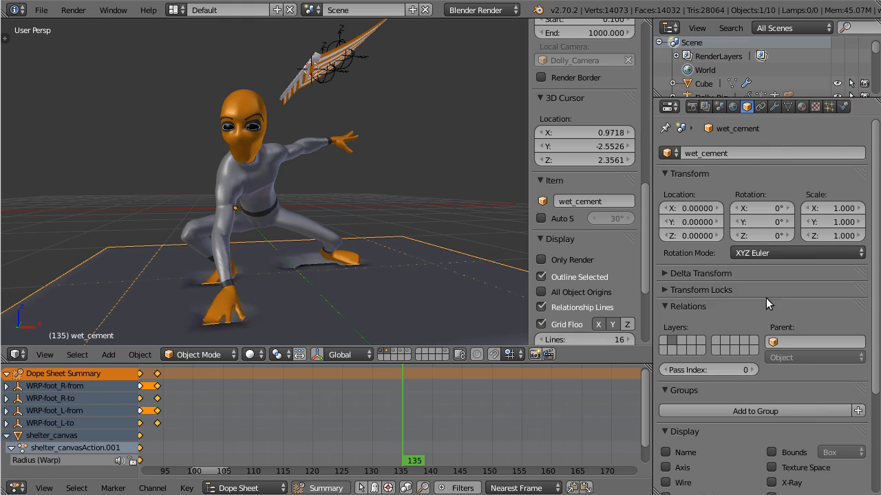
left_click(858, 411)
left_click(769, 431)
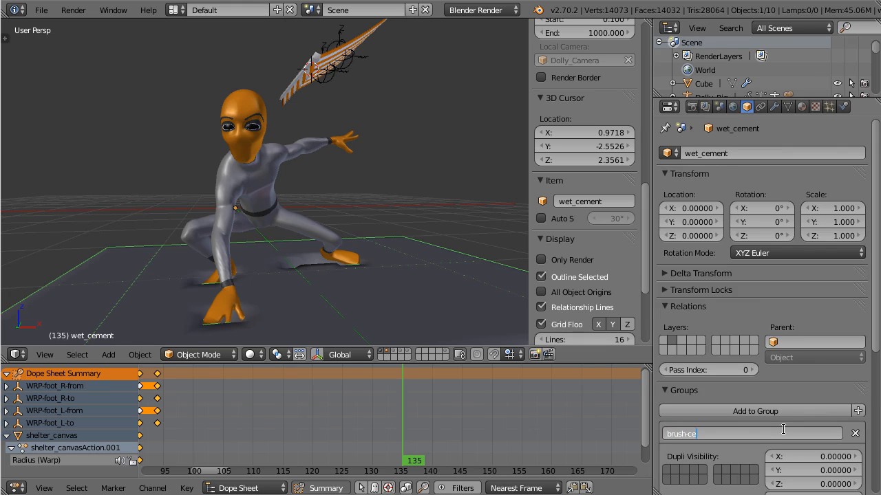
type("brush-cement")
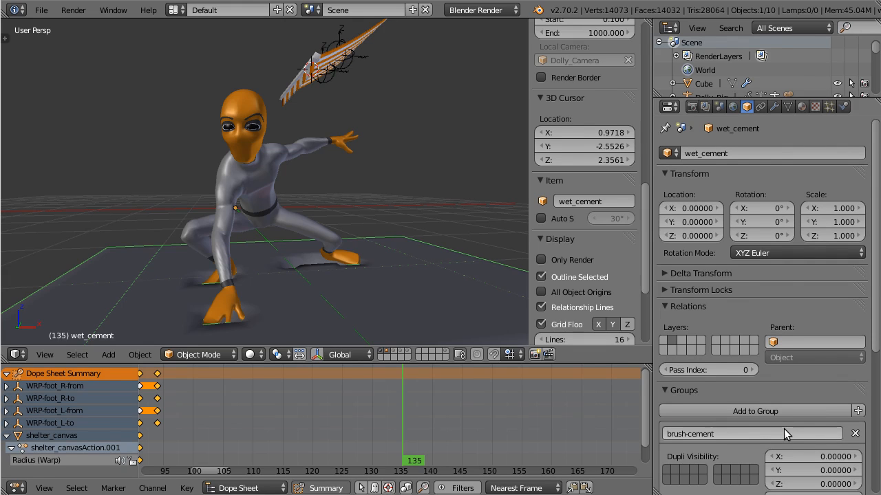
key("Return")
Step: Select the character mesh Cube and add it as a Dynamic Paint canvas
right_click(274, 154)
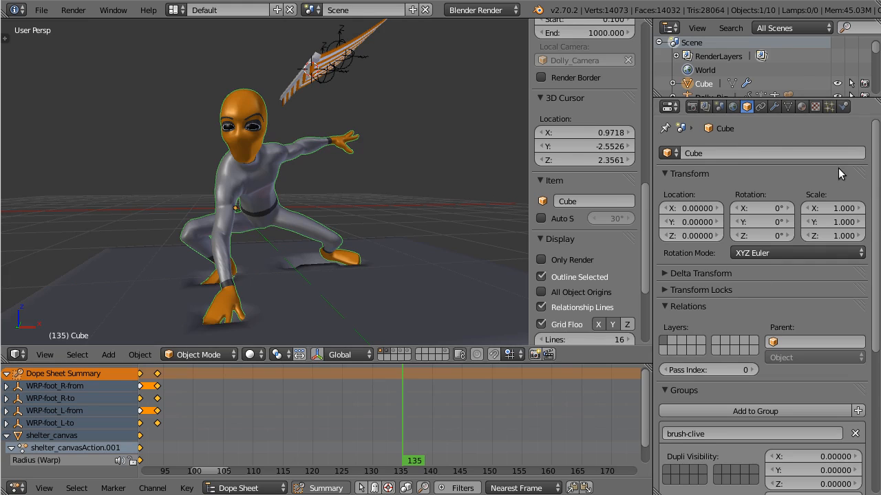
left_click(844, 106)
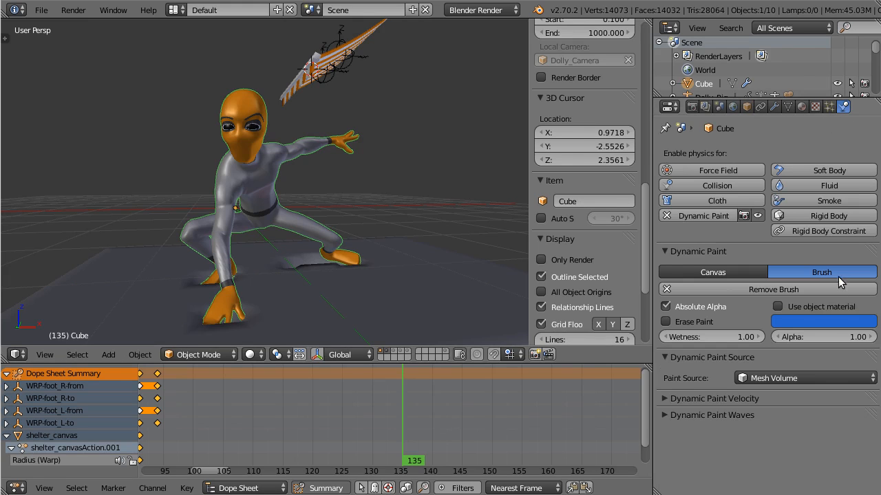
left_click(709, 272)
left_click(771, 290)
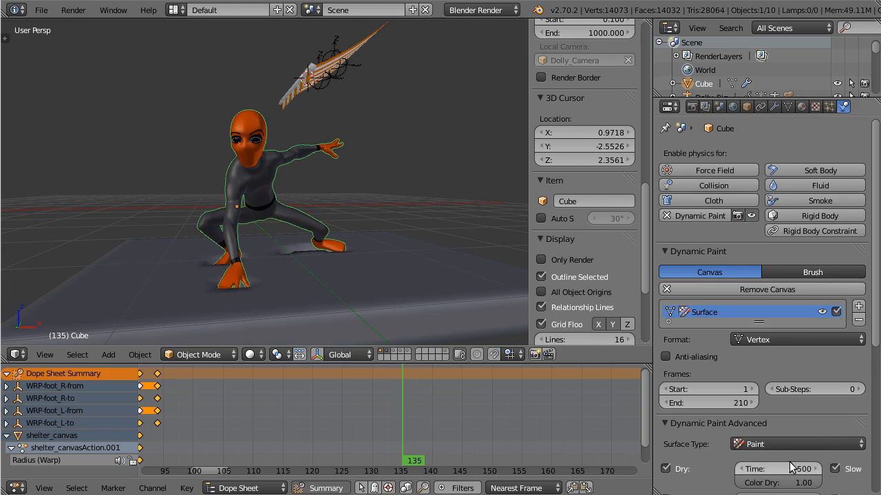
Step: Add a vertex color layer named cement to the character mesh
scroll(798, 398, "down", 7)
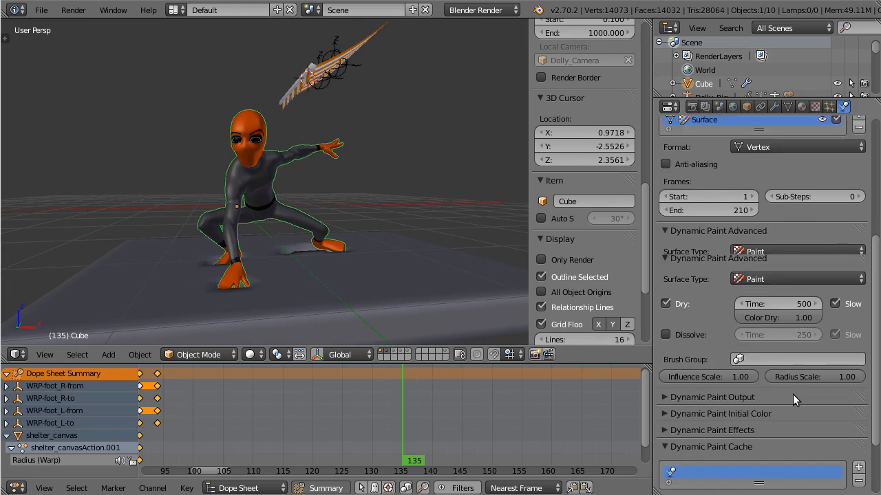
scroll(793, 394, "up", 10)
left_click(787, 106)
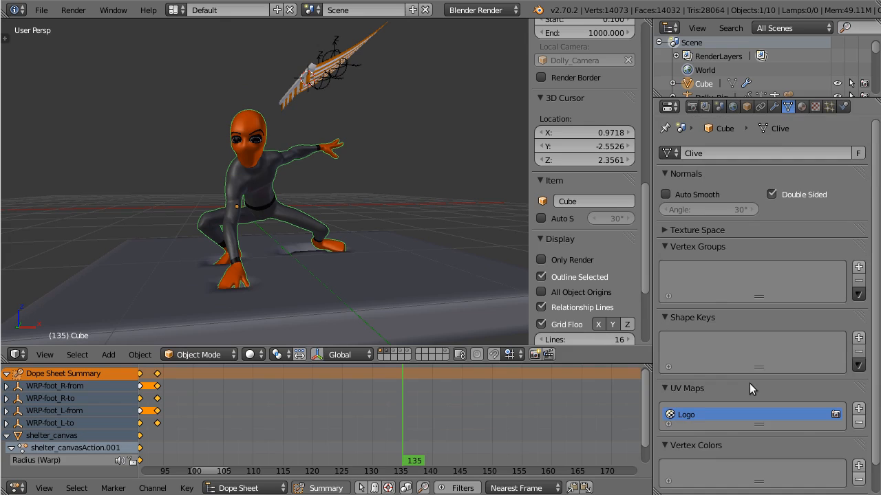
scroll(799, 419, "down", 1)
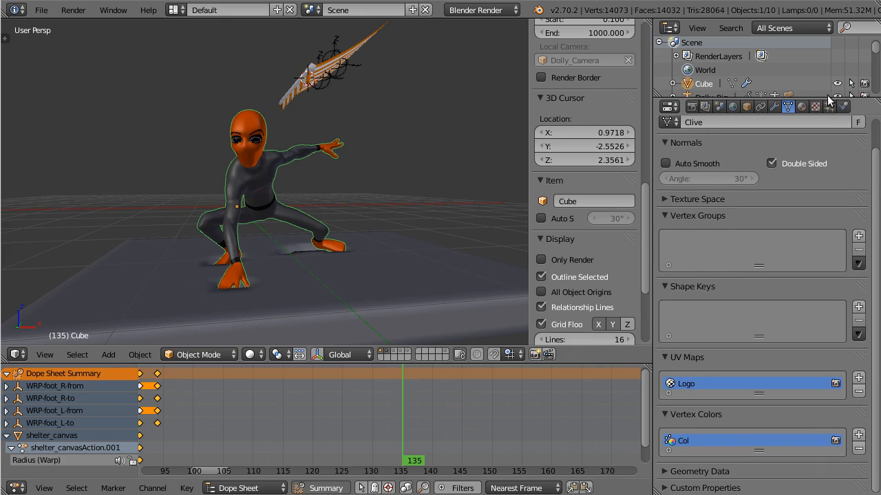
double_click(686, 441)
key("Return")
Step: Review wet_cement's Dynamic Paint brush settings and the surface type options of the character's canvas
left_click(845, 107)
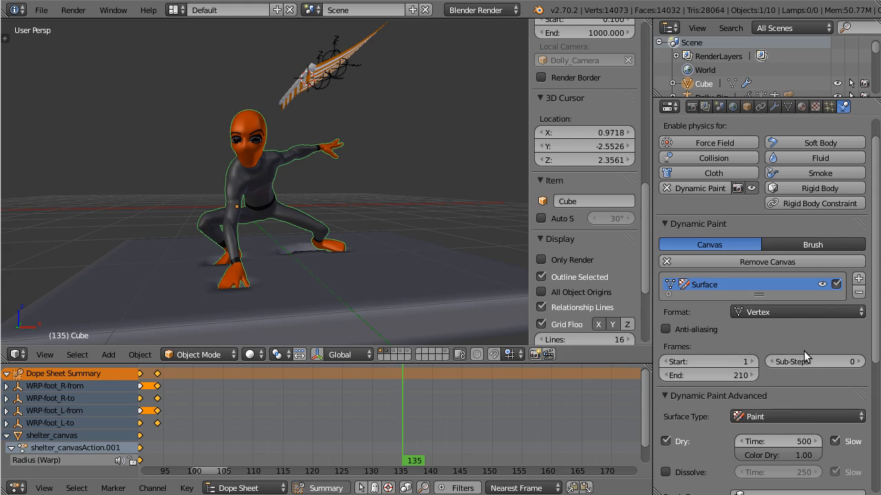
middle_click_drag(379, 250, 389, 283)
right_click(373, 283)
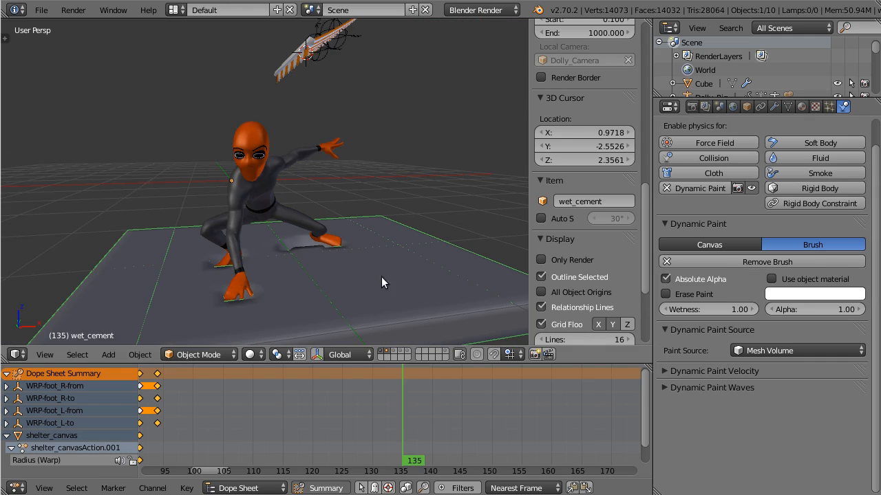
right_click(259, 158)
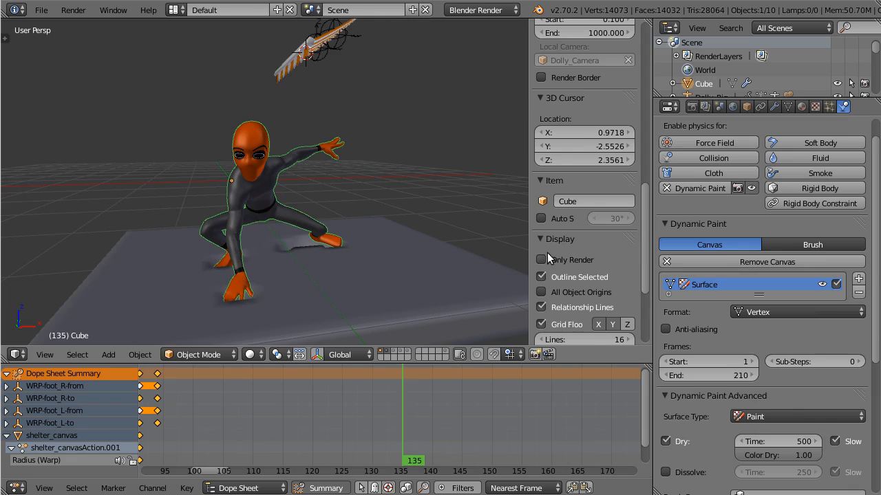
scroll(811, 236, "down", 8)
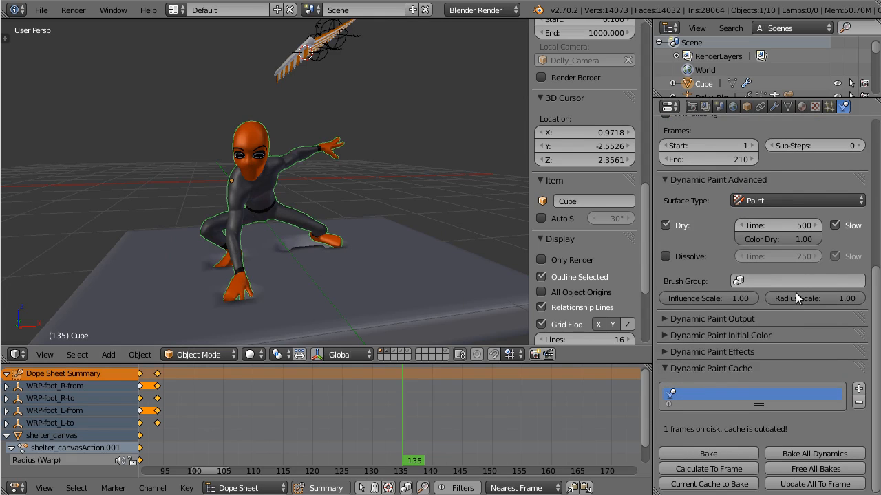
left_click(774, 202)
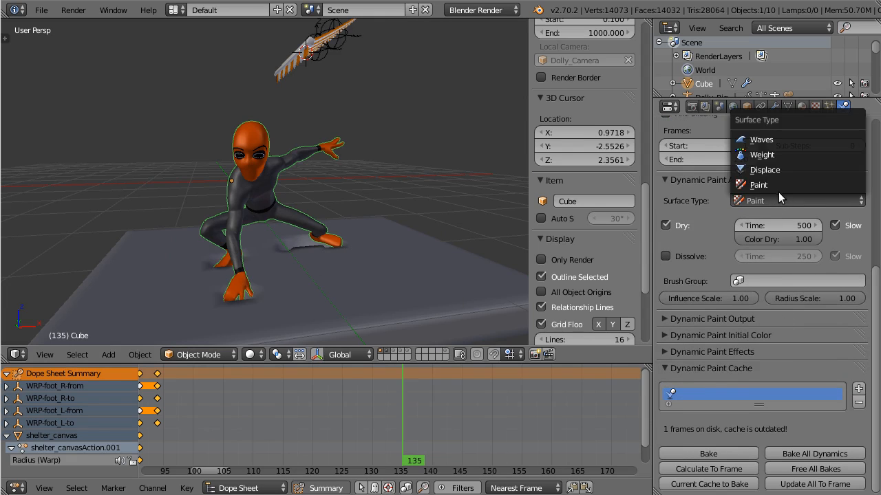
left_click(778, 192)
scroll(767, 244, "up", 5)
scroll(767, 244, "down", 5)
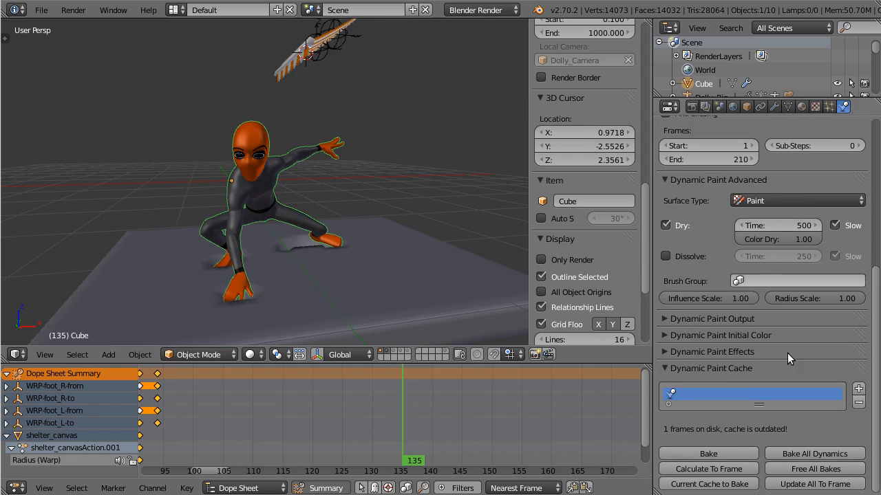
Step: Give the character's Dynamic Paint canvas a solid black initial color
left_click(727, 352)
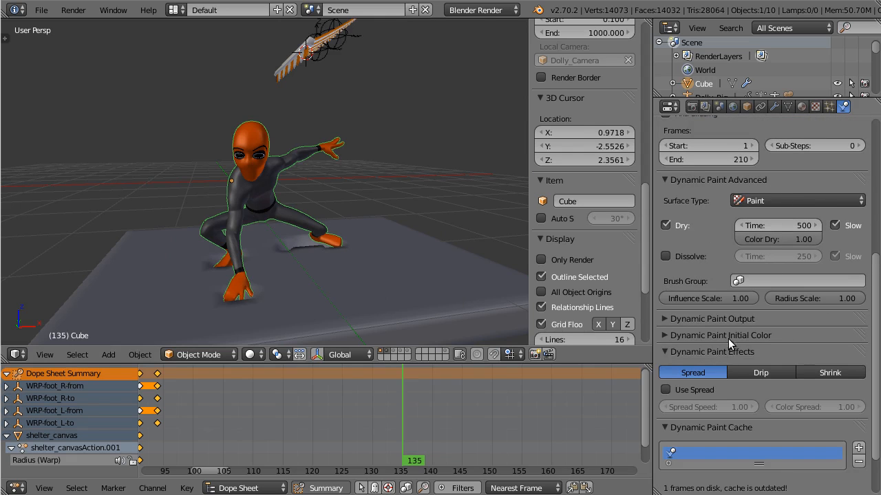
left_click(728, 337)
left_click(768, 355)
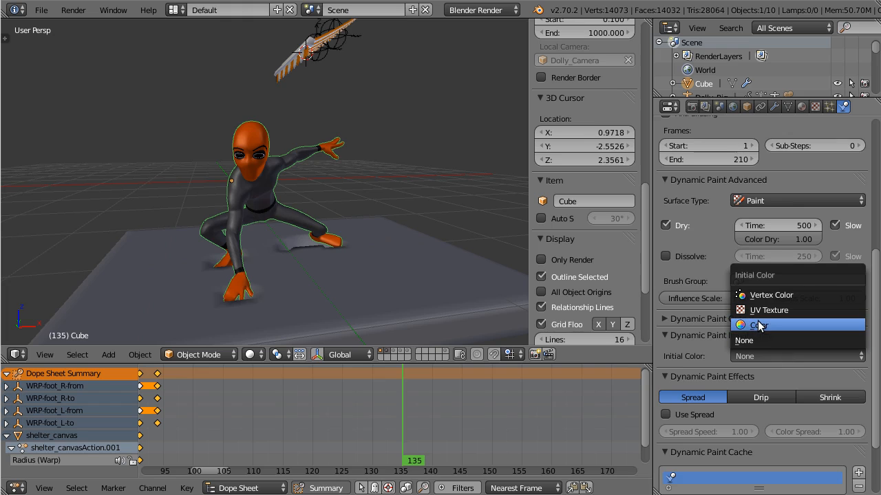
left_click(759, 326)
left_click(790, 382)
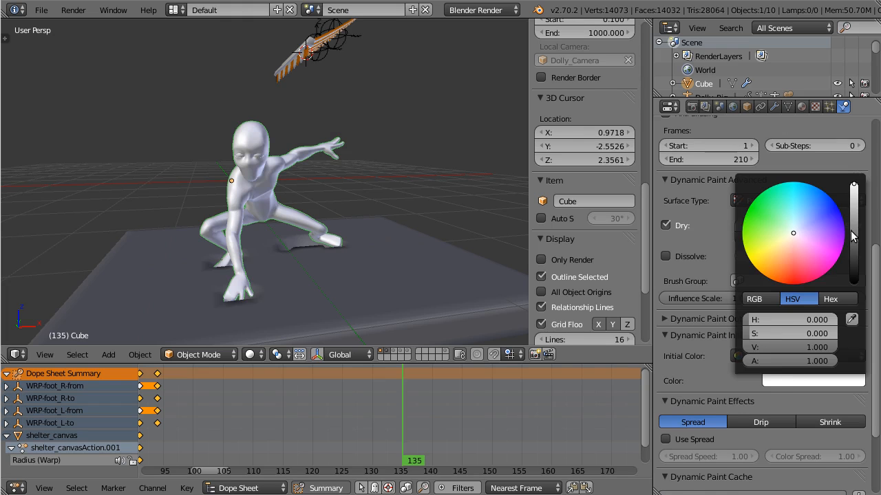
left_click_drag(853, 236, 853, 284)
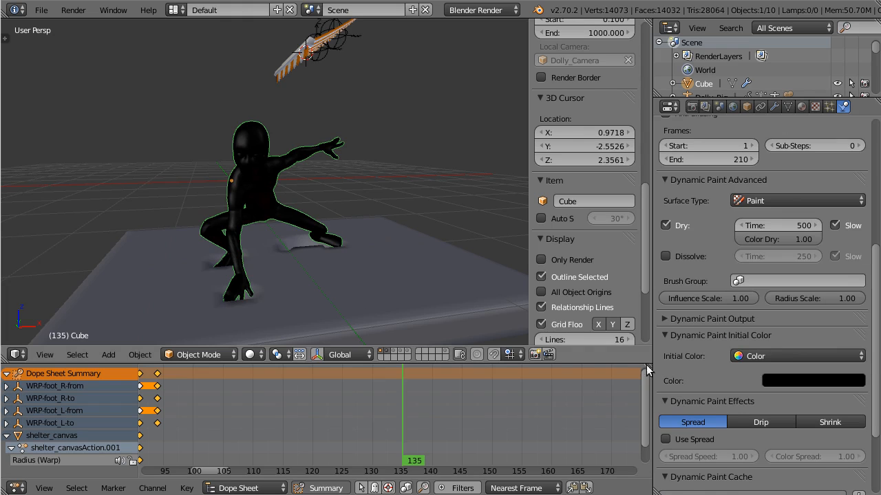
Step: Set the canvas output's paintmap layer to cement and clear its wetmap layer
left_click(729, 335)
left_click(734, 319)
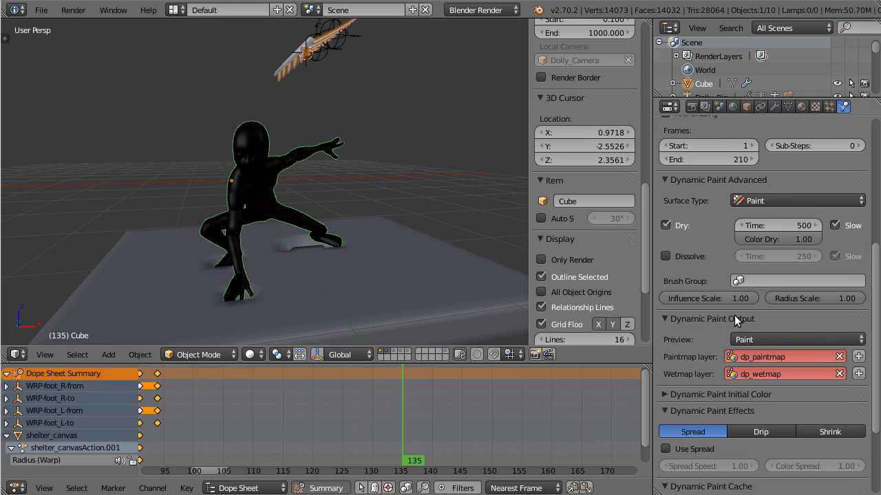
left_click(742, 359)
left_click(748, 215)
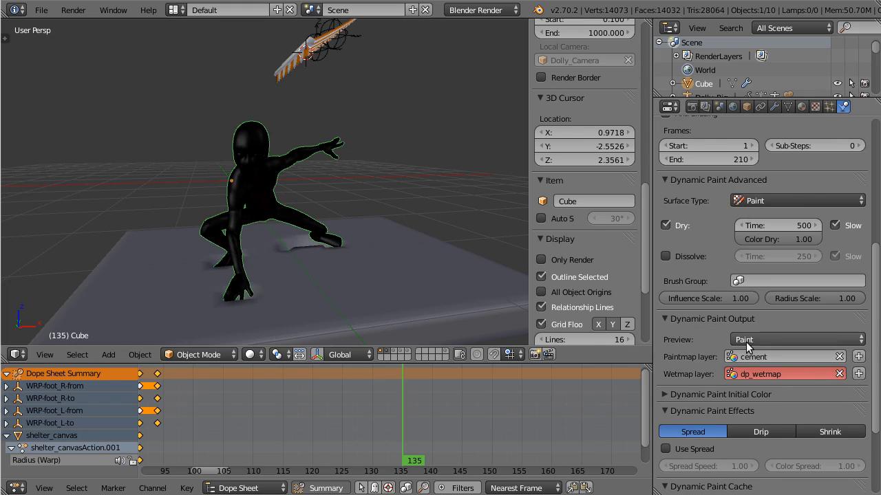
left_click(839, 373)
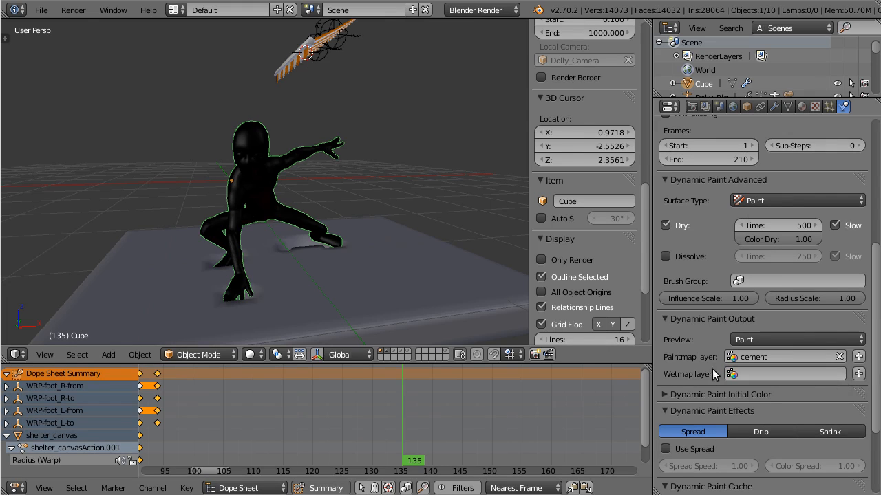
Step: Scrub to frame 140 and bake the character's Dynamic Paint cache
left_click_drag(385, 413, 433, 426)
scroll(788, 349, "down", 2)
scroll(781, 353, "up", 3)
scroll(782, 351, "up", 5)
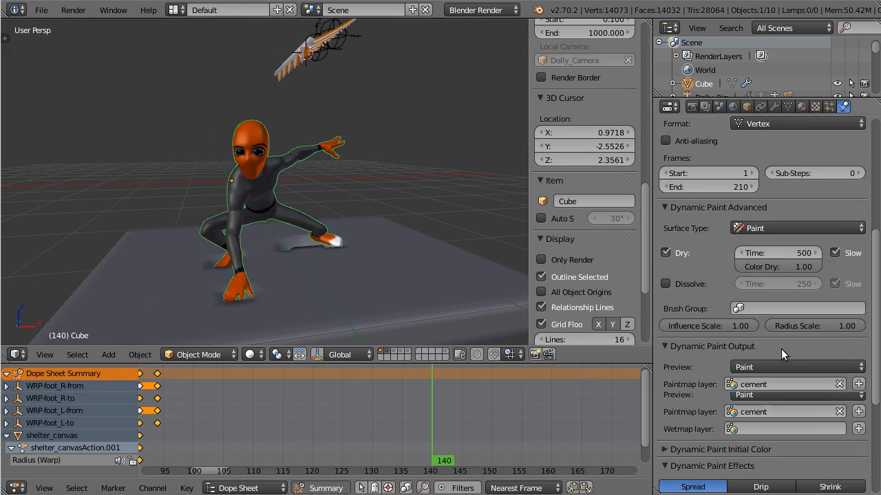
scroll(801, 446, "down", 10)
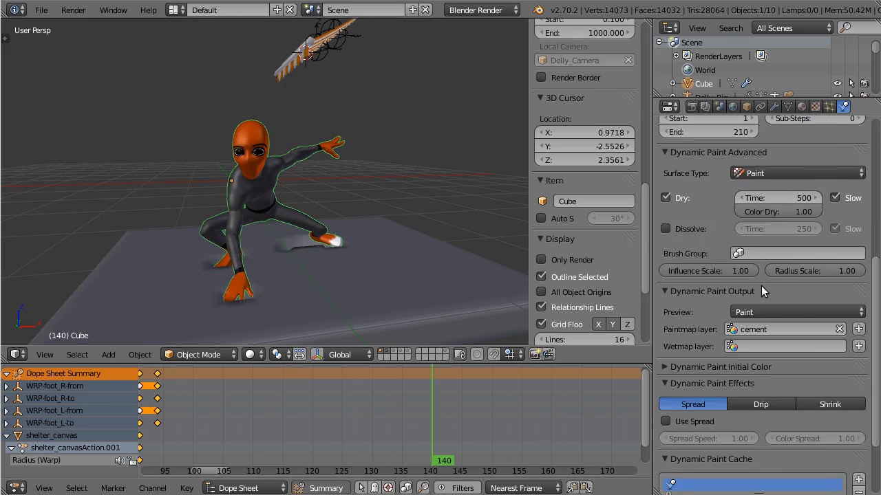
left_click(715, 455)
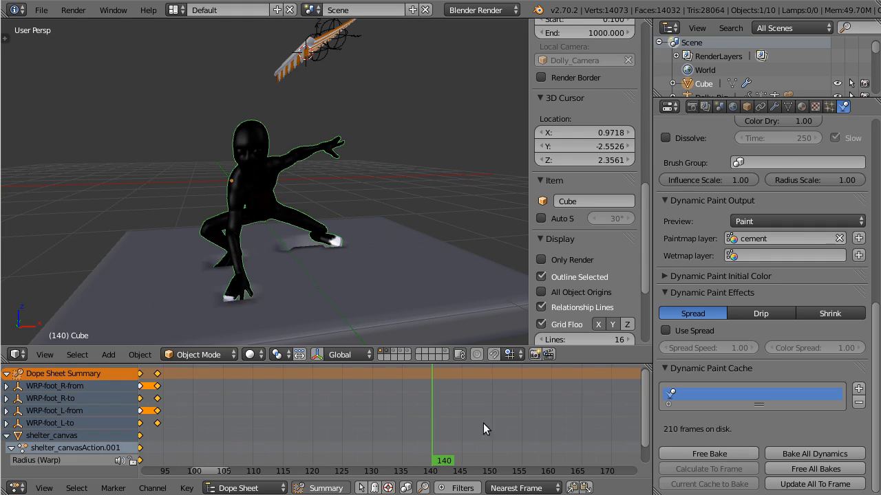
Step: Play the baked animation and inspect the painted hands and feet up close at frame 194
left_click_drag(421, 411, 625, 434)
key("alt+a")
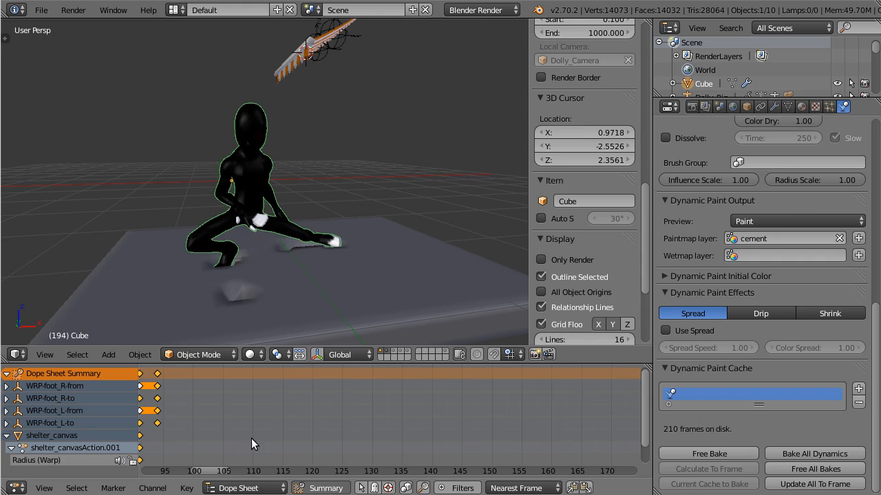
scroll(301, 211, "up", 5)
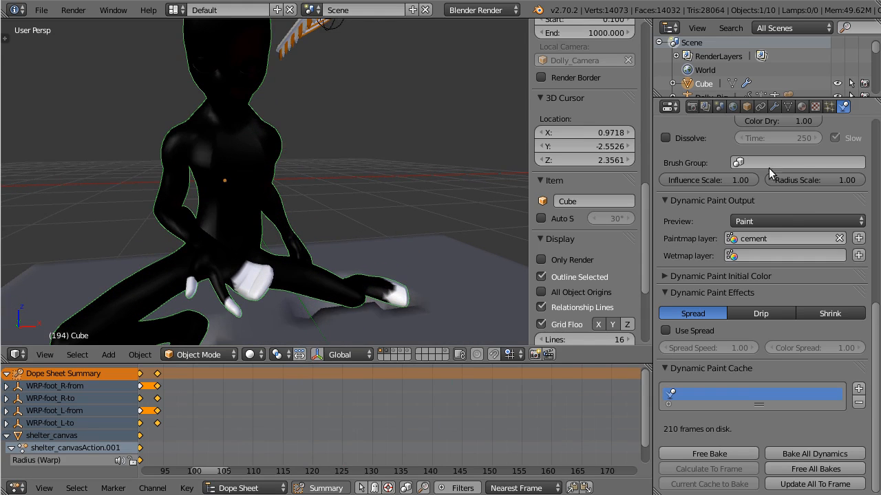
Step: Restrict the character's canvas to the brush-cement brush group and bake its Dynamic Paint cache again
left_click(748, 162)
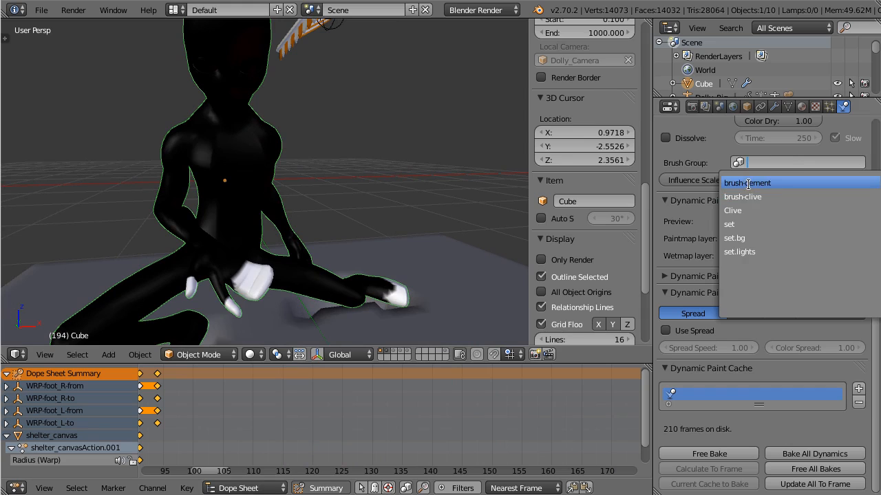
left_click(750, 182)
left_click(722, 454)
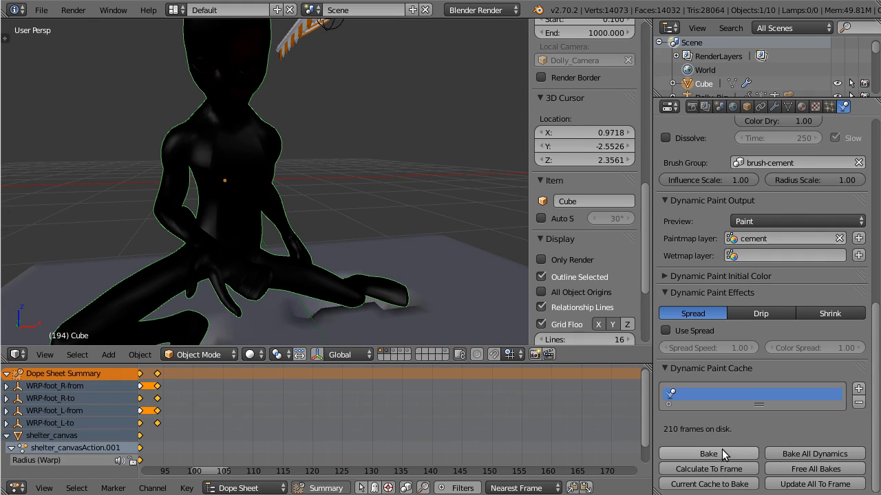
left_click(715, 455)
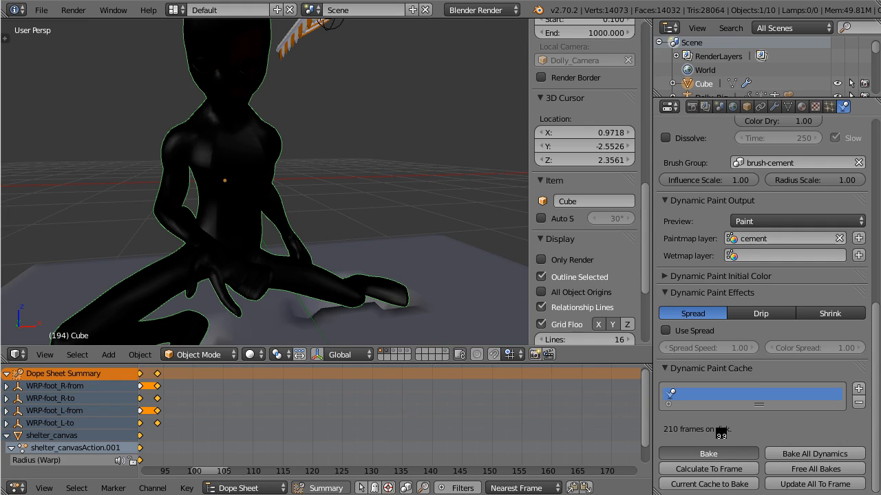
Step: Scrub through the baked frames and inspect the cement paint on the character from another angle
mouse_move(356, 178)
middle_mouse_down()
mouse_move(242, 181)
mouse_move(313, 198)
mouse_move(370, 226)
middle_mouse_up()
scroll(242, 174, "down", 2)
mouse_move(462, 451)
left_mouse_down()
mouse_move(241, 432)
mouse_move(429, 457)
mouse_move(647, 468)
mouse_move(198, 467)
mouse_move(262, 472)
left_mouse_up()
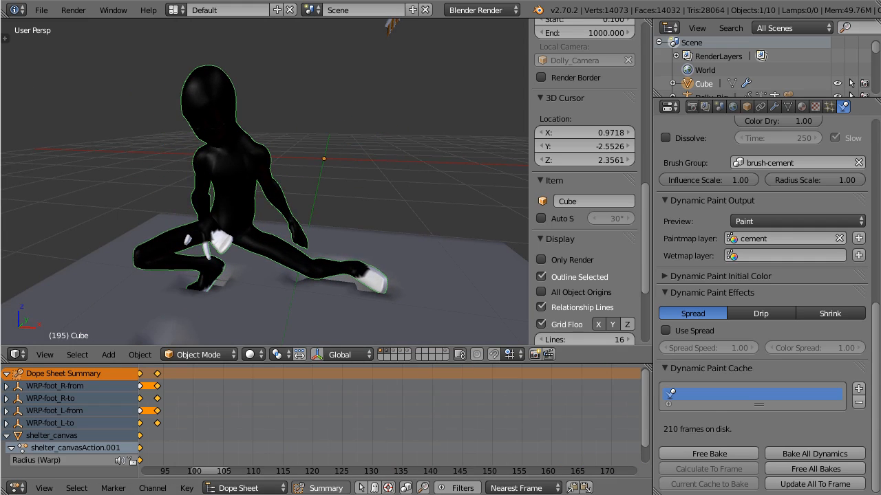
Step: Replace the Clive.gloves material in the character's second slot with a new material named gloves-cement
left_click(173, 9)
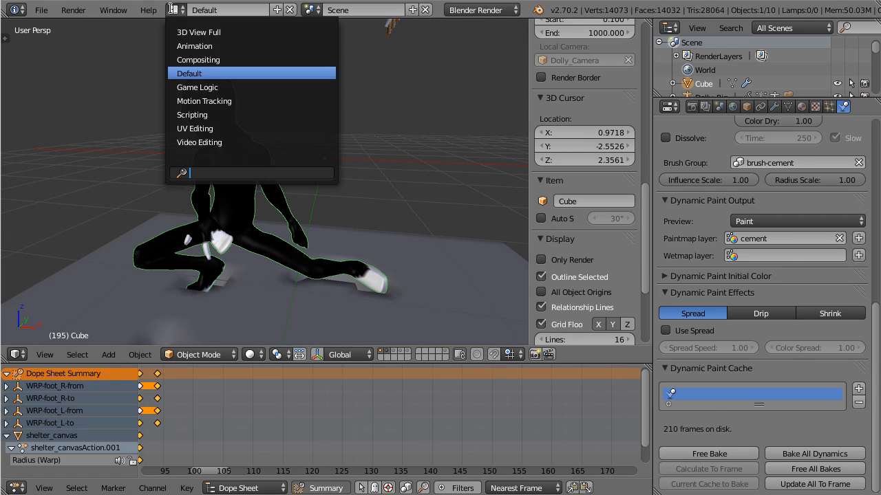
left_click(801, 106)
left_click(712, 173)
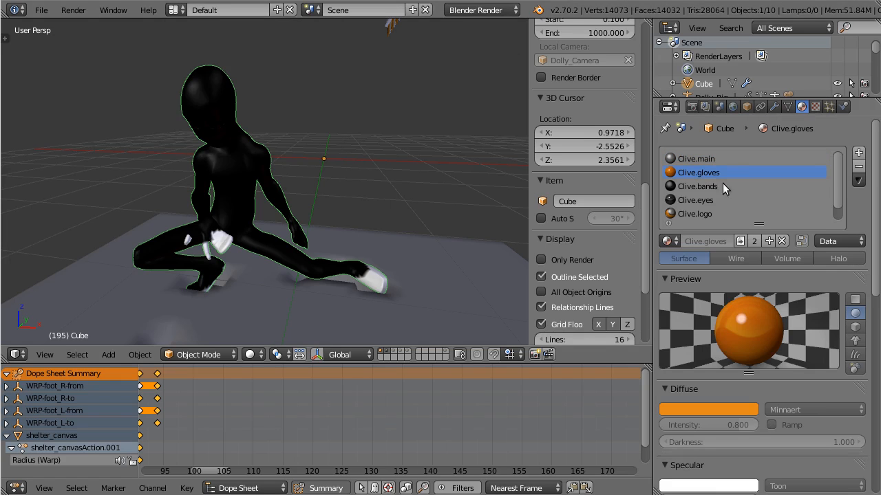
left_click(782, 241)
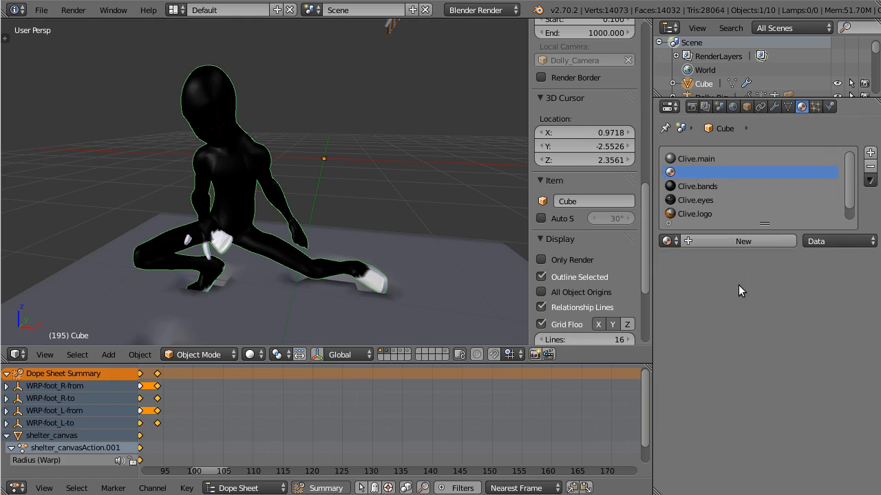
left_click(743, 242)
left_click(730, 241)
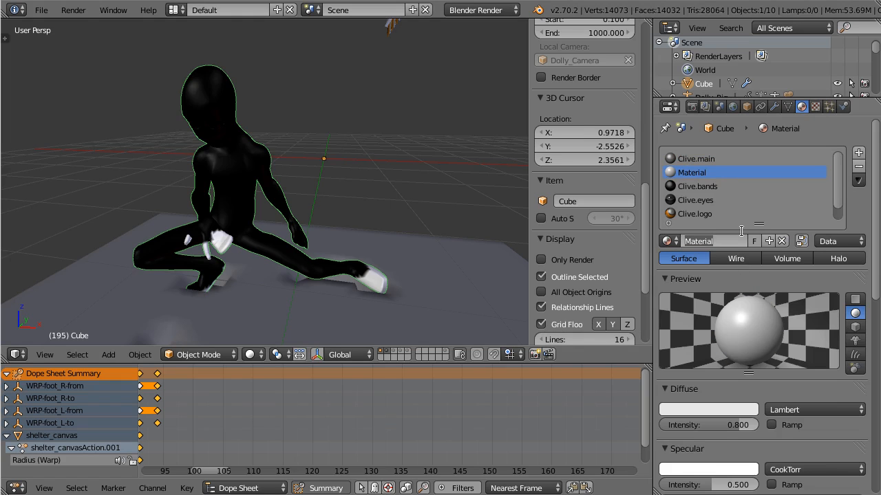
type("gloves-cement")
key("Return")
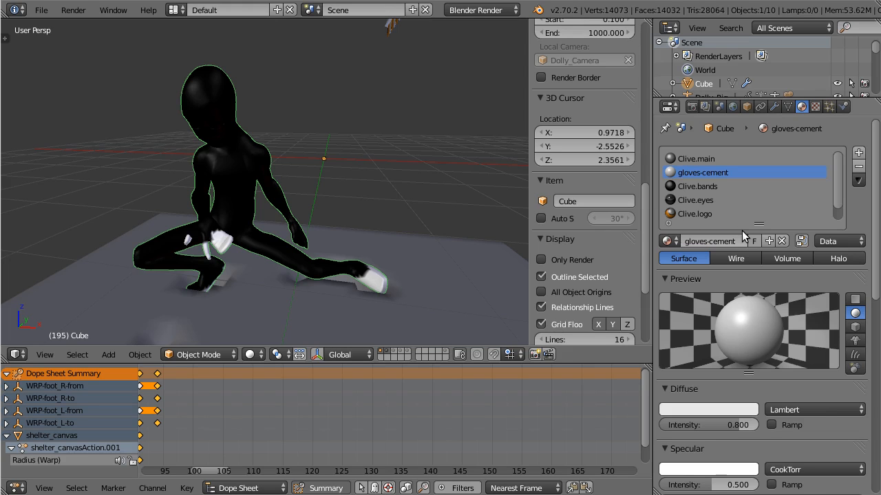
Step: Enable nodes for gloves-cement and show its material node tree in the Compositing layout
left_click(801, 241)
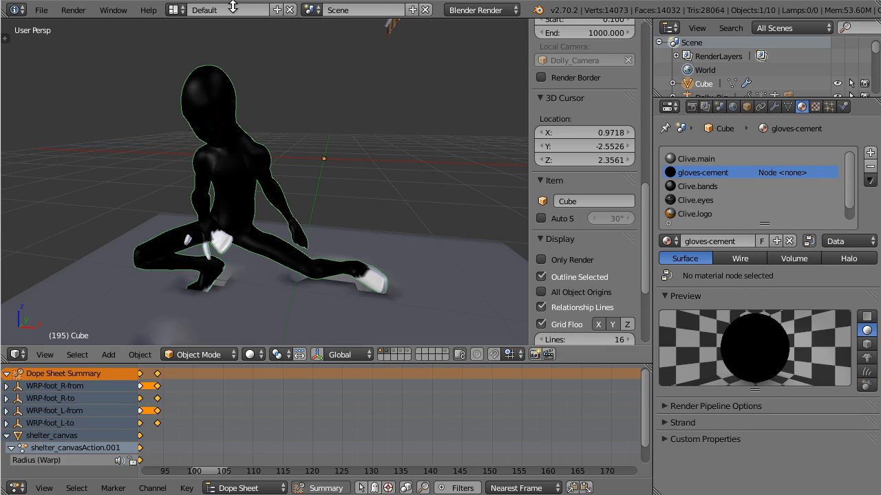
left_click(175, 9)
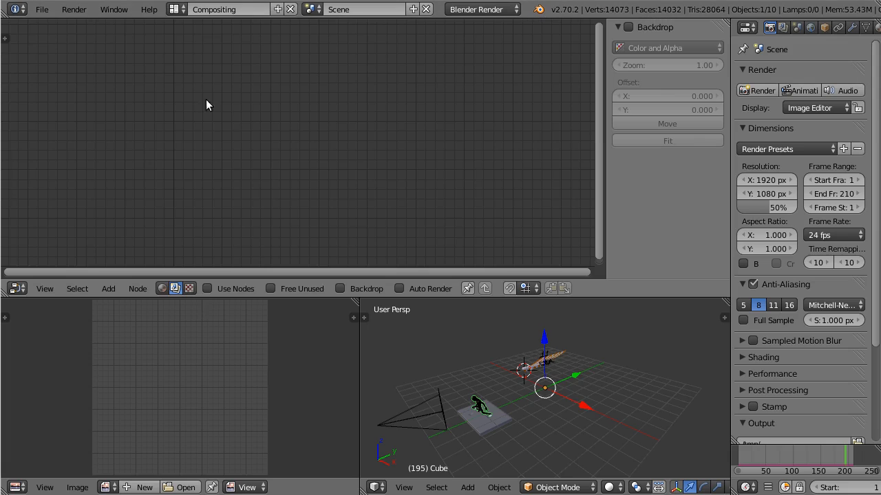
left_click(200, 60)
left_click(162, 288)
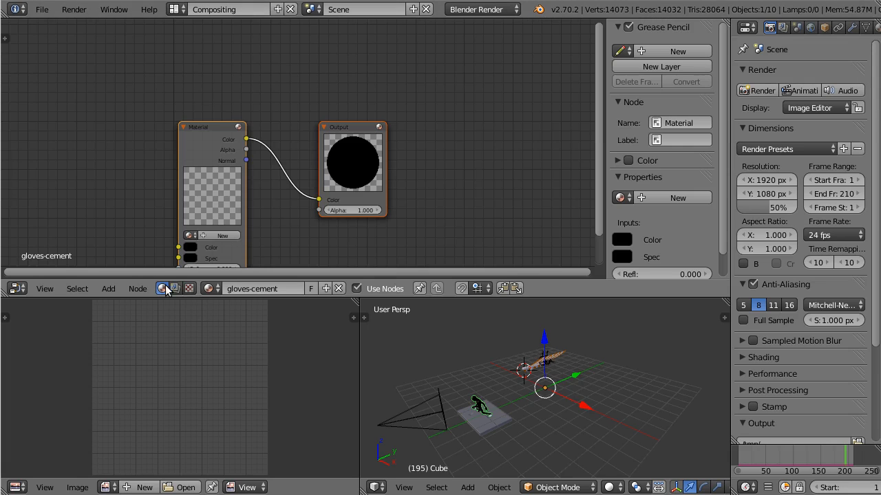
Step: Move the Material node away from the Output node and assign it the orange Clive.gloves material
left_click_drag(198, 127, 98, 49)
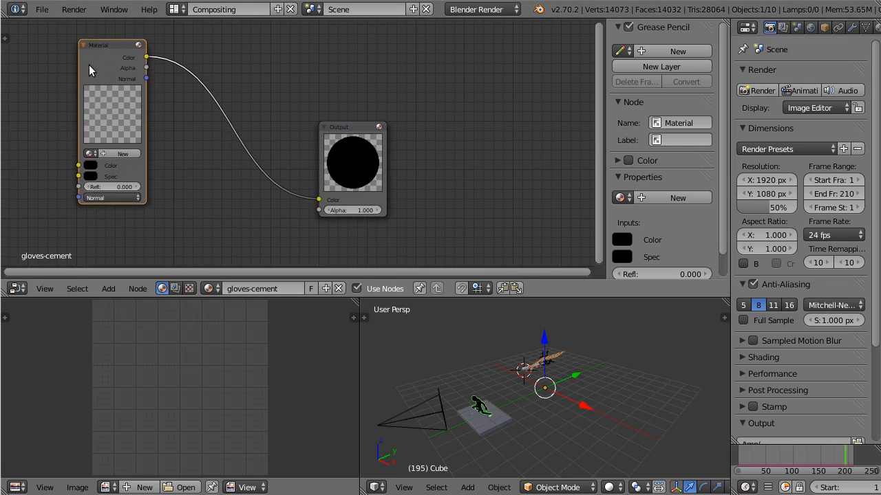
left_click(91, 157)
left_click(118, 191)
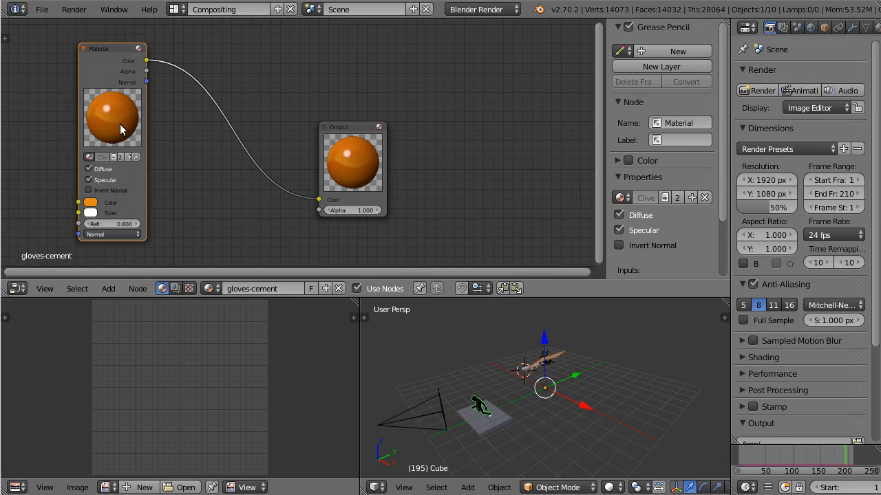
Step: Duplicate the orange Material node, place the copy below it, and relink the original node's Color to the Output node
key("shift+d")
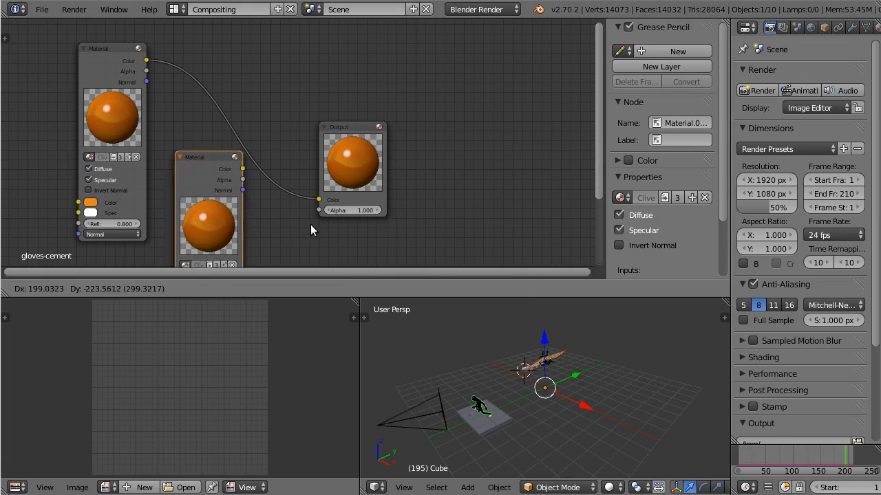
left_click(309, 225)
middle_click_drag(275, 59, 264, 44)
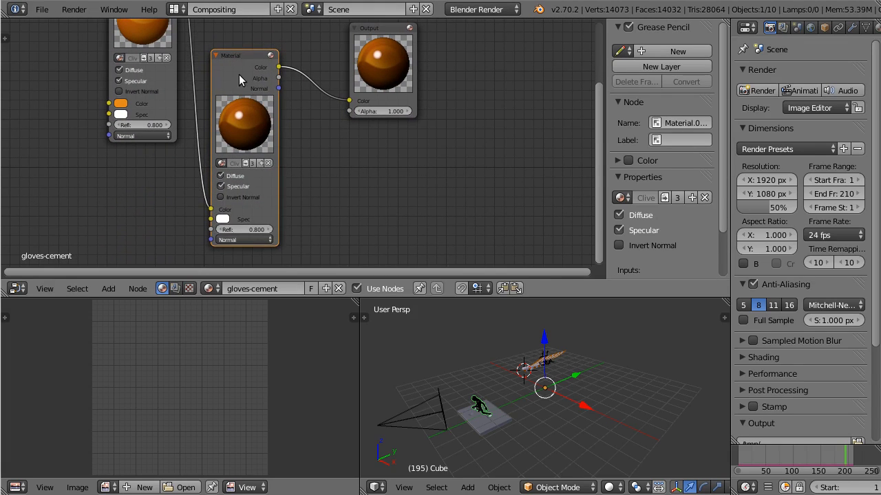
left_click_drag(239, 53, 228, 126)
middle_click_drag(229, 85, 228, 156)
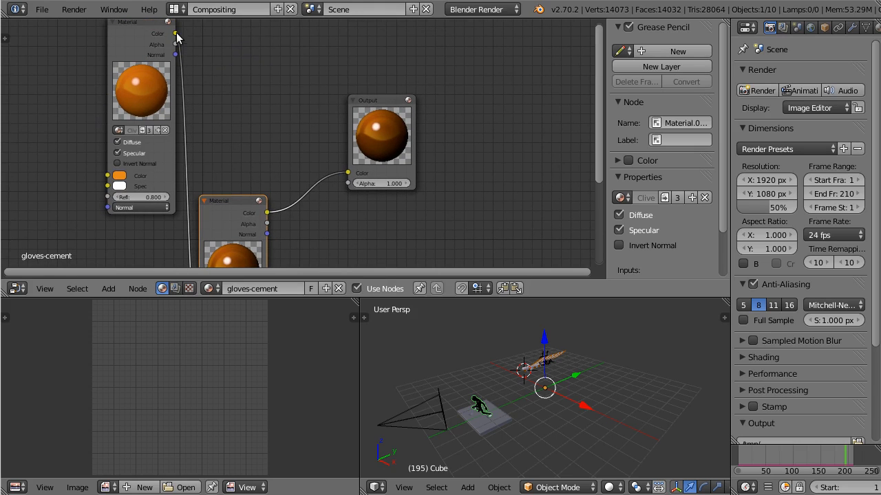
left_click_drag(176, 34, 348, 173)
middle_click_drag(275, 159, 275, 28)
left_click_drag(204, 225, 135, 195)
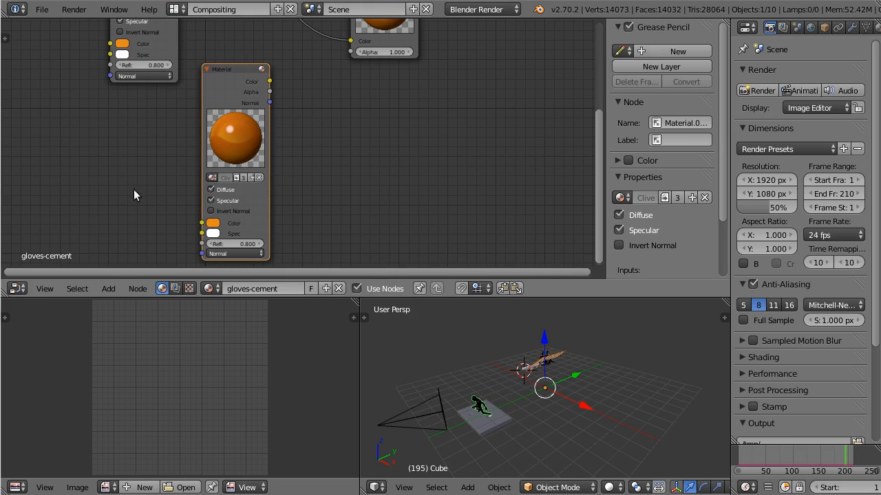
Step: Assign the wet-cement material to the duplicated Material node and reposition the node
left_click(212, 177)
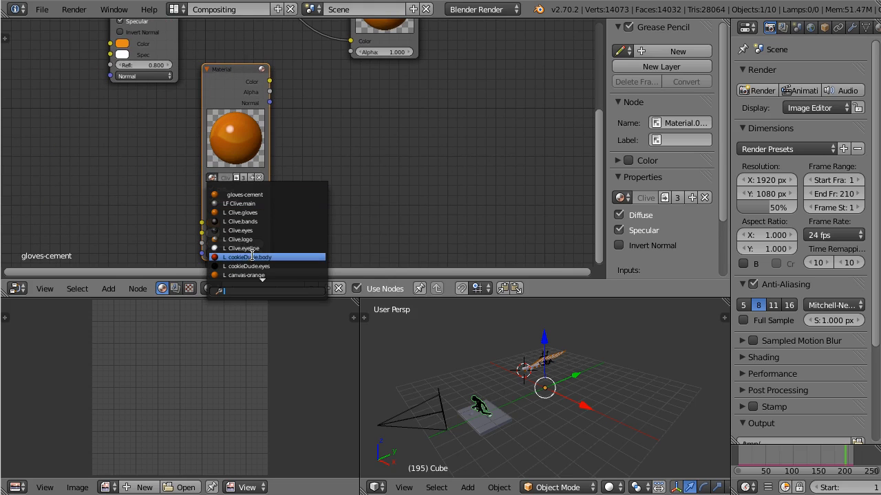
scroll(267, 293, "down", 2)
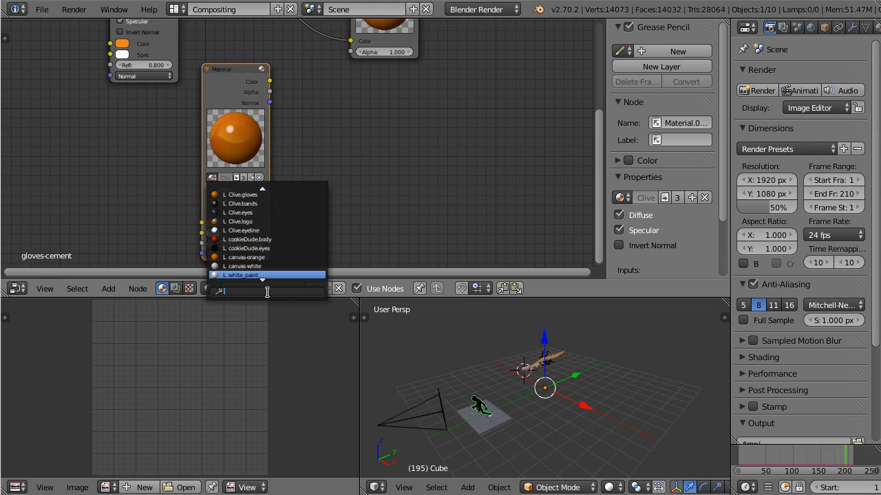
scroll(267, 289, "down", 3)
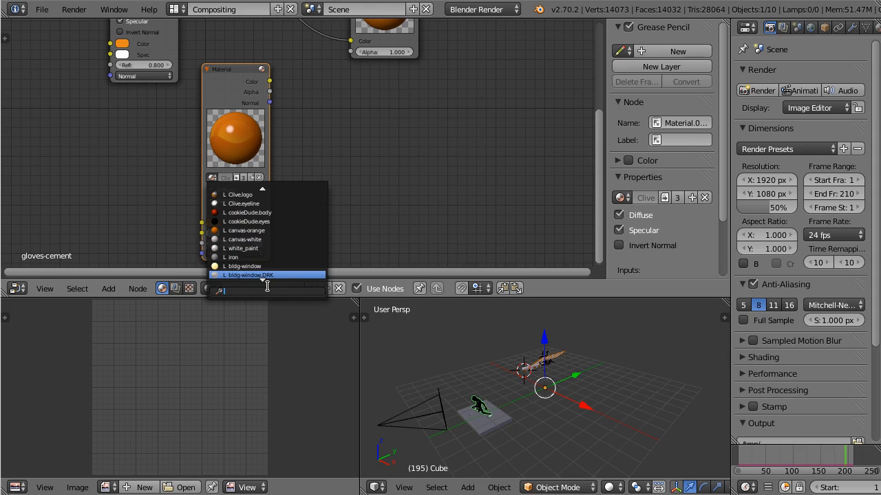
left_click(267, 249)
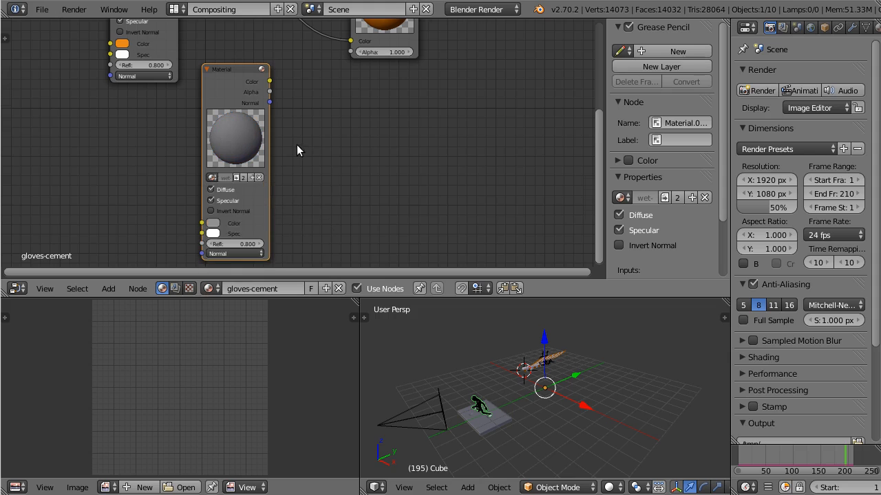
scroll(296, 145, "up", 2)
left_click_drag(194, 51, 170, 86)
Step: Insert a MixRGB node between the orange material and a repositioned Output node, and connect the wet-cement Color to Color2
middle_click_drag(322, 112, 267, 227)
scroll(301, 155, "down", 2)
left_click_drag(336, 69, 480, 72)
key("shift+a")
mouse_move(241, 102)
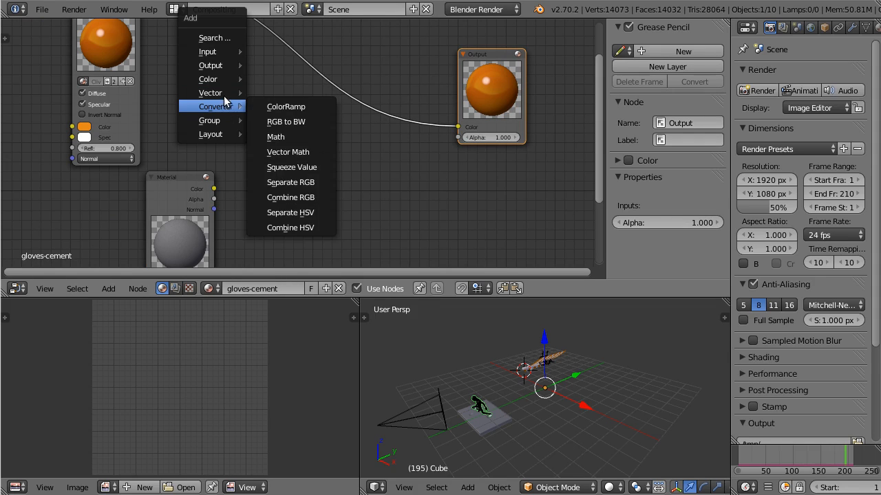
mouse_move(220, 83)
left_click(282, 79)
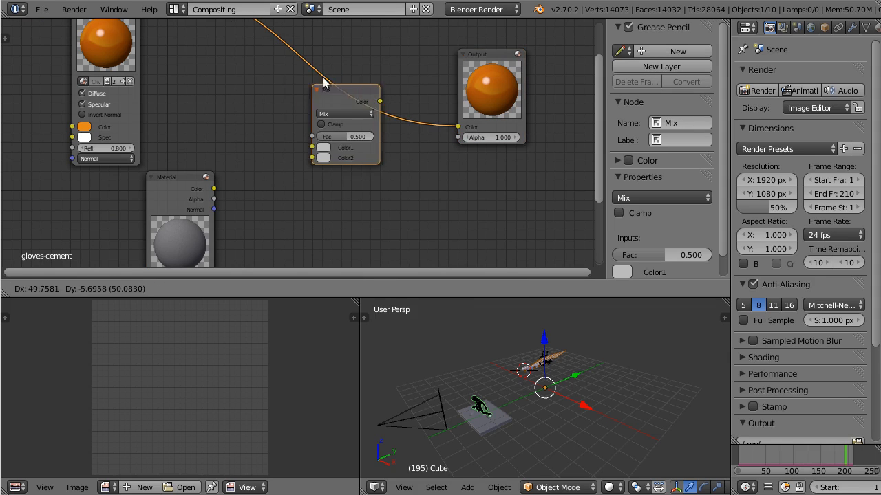
left_click(362, 44)
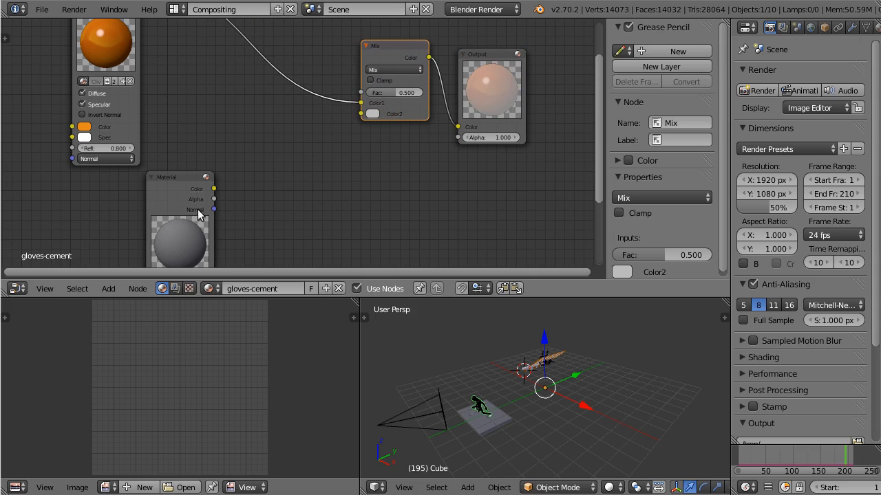
left_click_drag(214, 188, 384, 156)
Step: Add a Geometry input node beside the orange Material node, above the wet-cement node
key("shift+a")
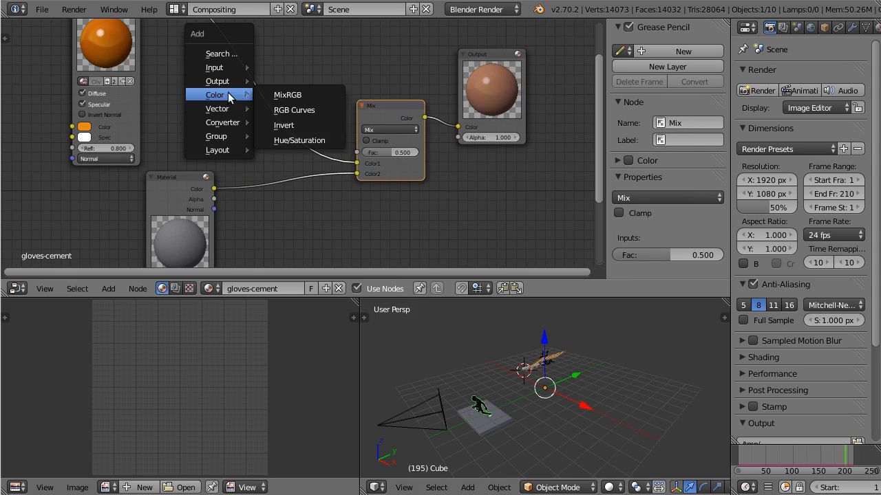
mouse_move(216, 67)
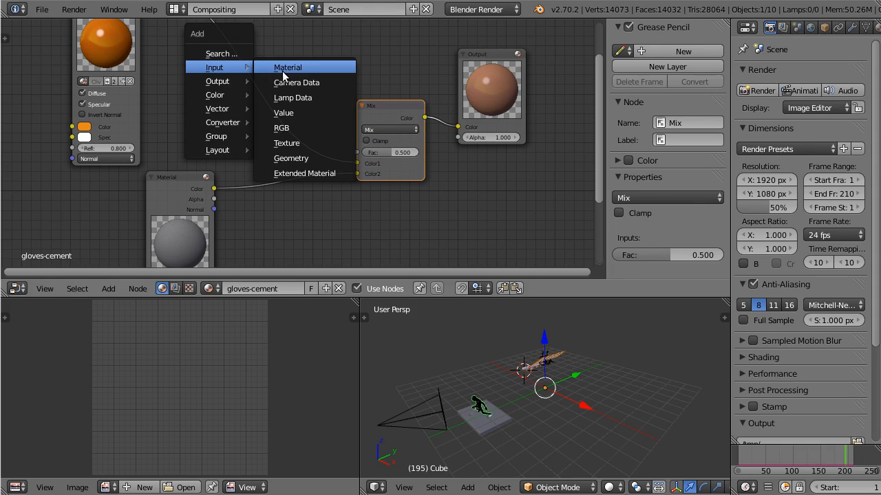
left_click(291, 158)
left_click(177, 55)
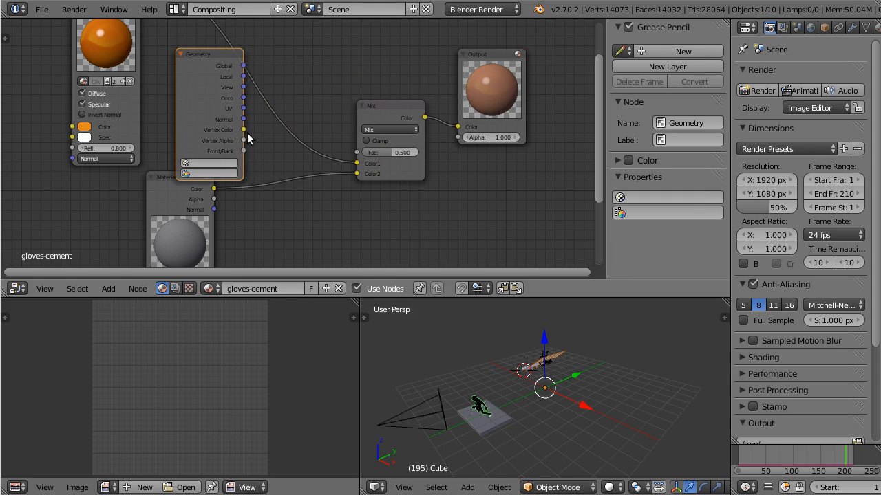
left_click_drag(202, 60, 188, 48)
Step: Add a ColorRamp node, feed it from the Geometry node's Vertex Color, and connect its Color to the Mix node's Fac
key("shift+a")
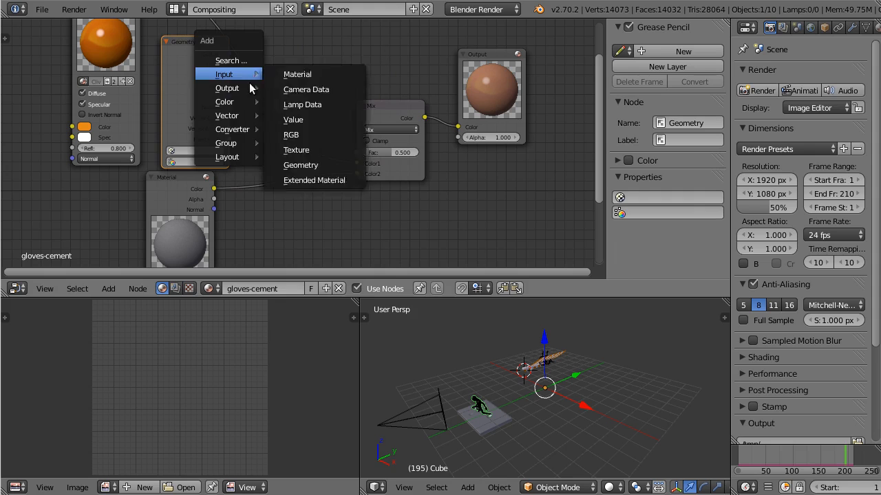
mouse_move(240, 130)
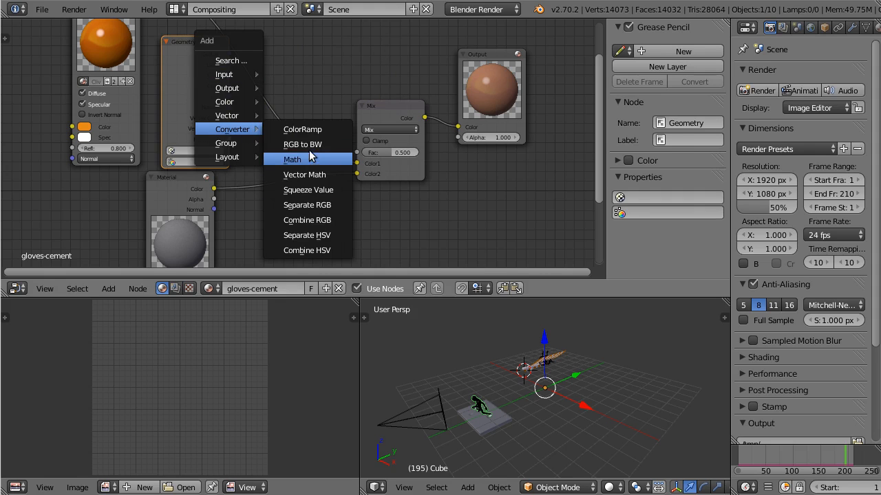
left_click(313, 129)
left_click(236, 42)
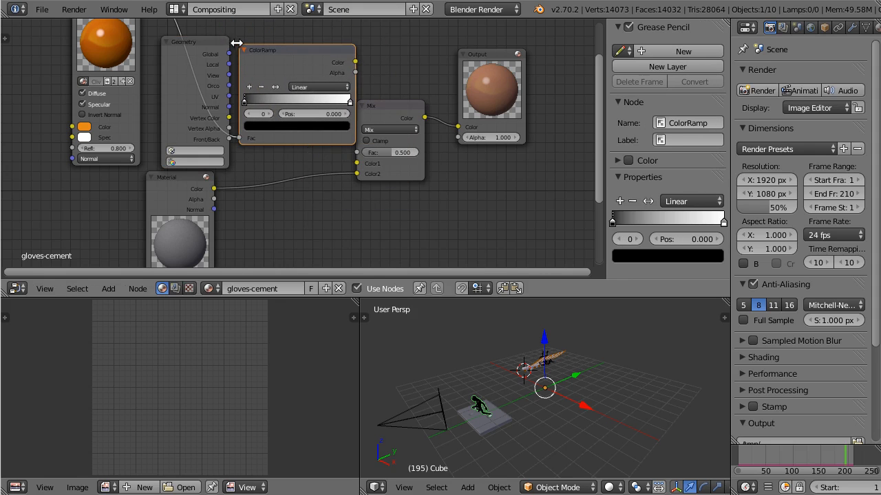
left_click_drag(200, 50, 169, 60)
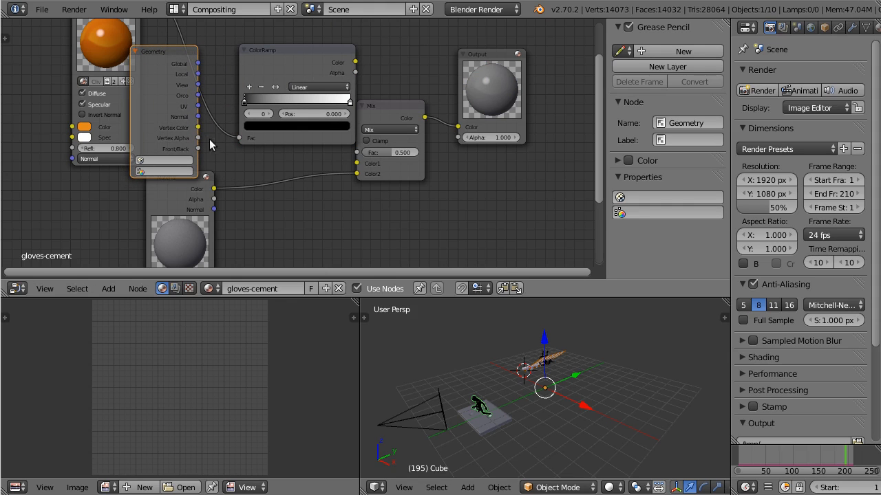
left_click_drag(199, 128, 239, 136)
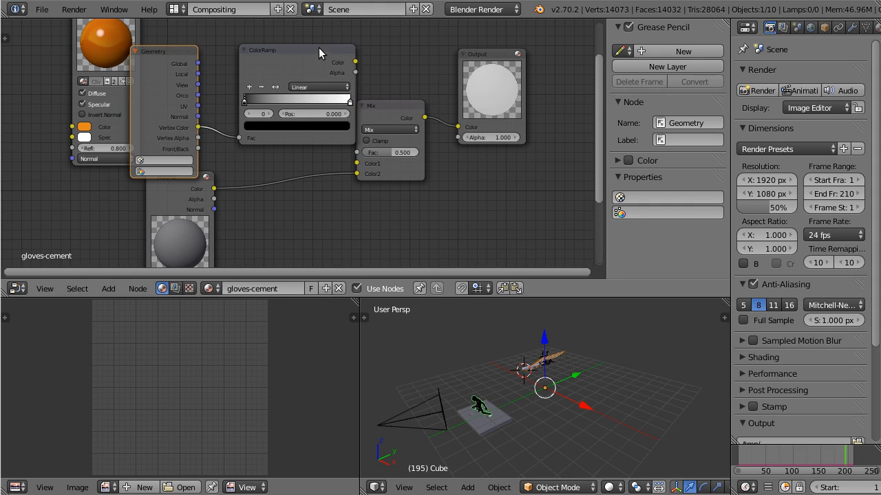
left_click_drag(318, 48, 357, 153)
left_click_drag(279, 95, 266, 130)
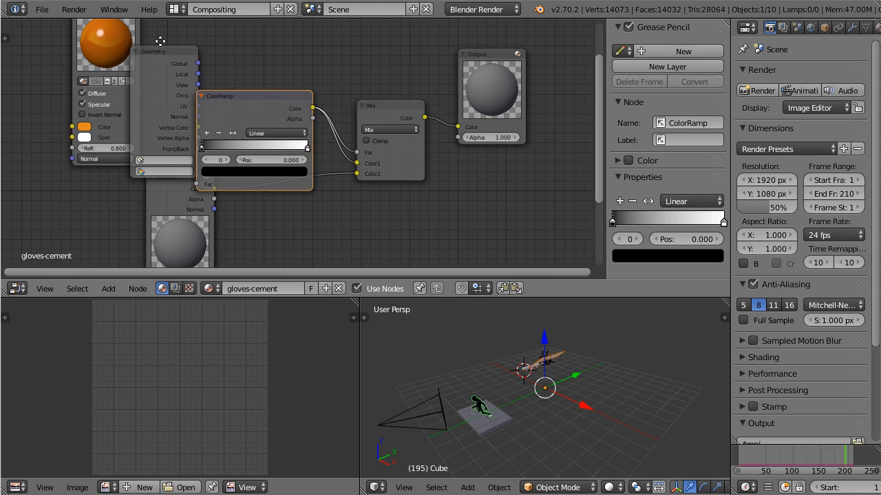
Step: Reconnect the orange material's Color to the Mix node's Color1 and move the Geometry node clear of the materials
middle_click_drag(160, 42, 109, 79)
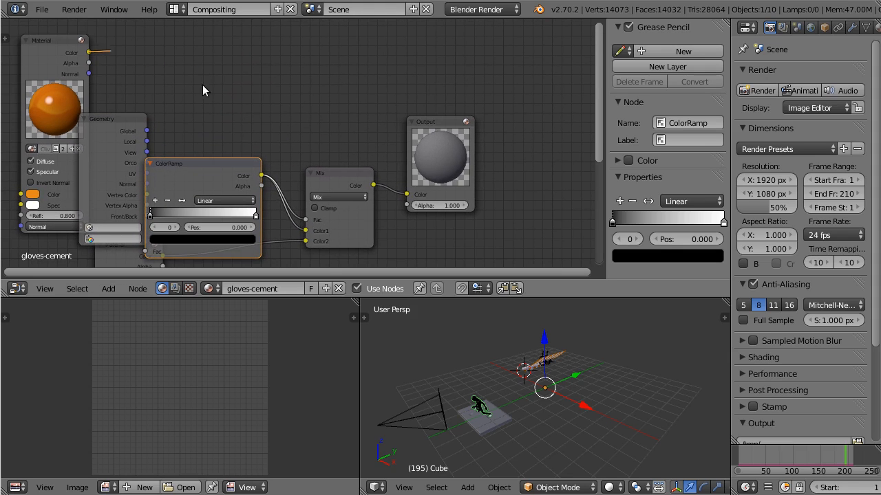
left_click_drag(203, 90, 305, 231)
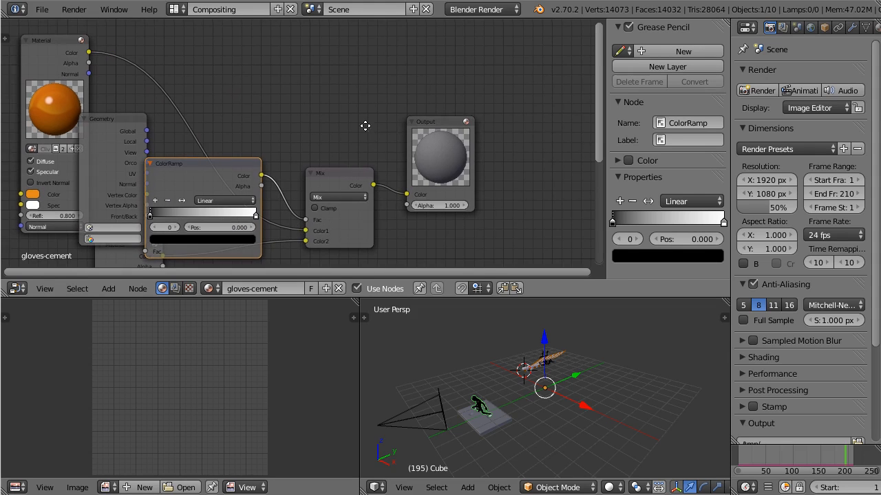
middle_click_drag(365, 126, 371, 101)
left_click_drag(156, 82, 16, 170)
left_click_drag(200, 121, 182, 139)
Step: Set the Geometry node's vertex color layer to cement and shift the ColorRamp away from the Mix node
middle_click_drag(209, 181, 347, 104)
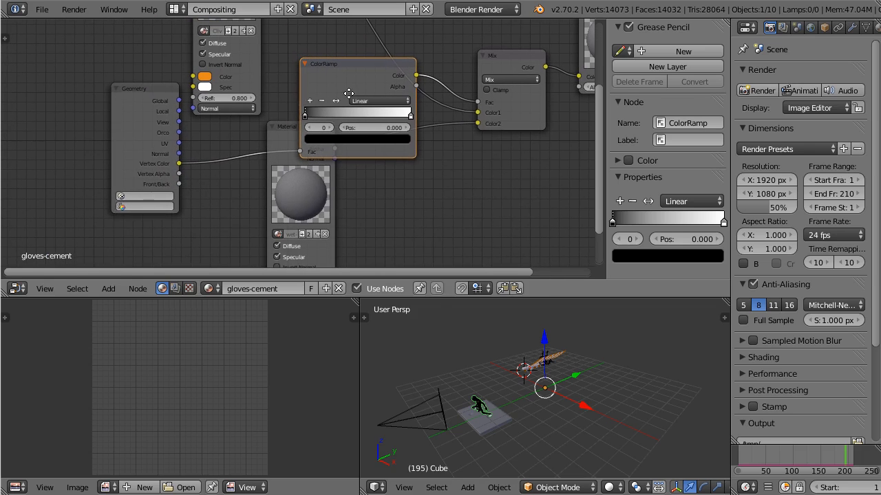
left_click(130, 206)
left_click(128, 221)
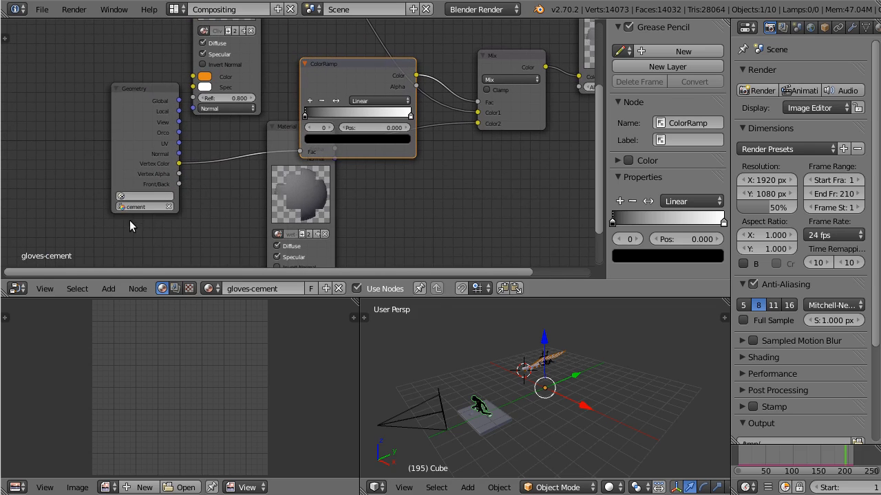
middle_click_drag(252, 194, 98, 196)
middle_click_drag(281, 206, 314, 234)
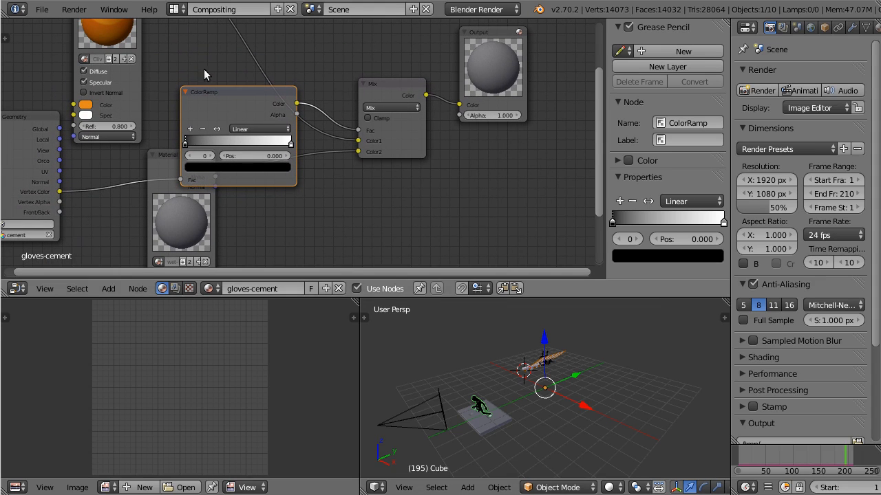
left_click_drag(216, 96, 195, 98)
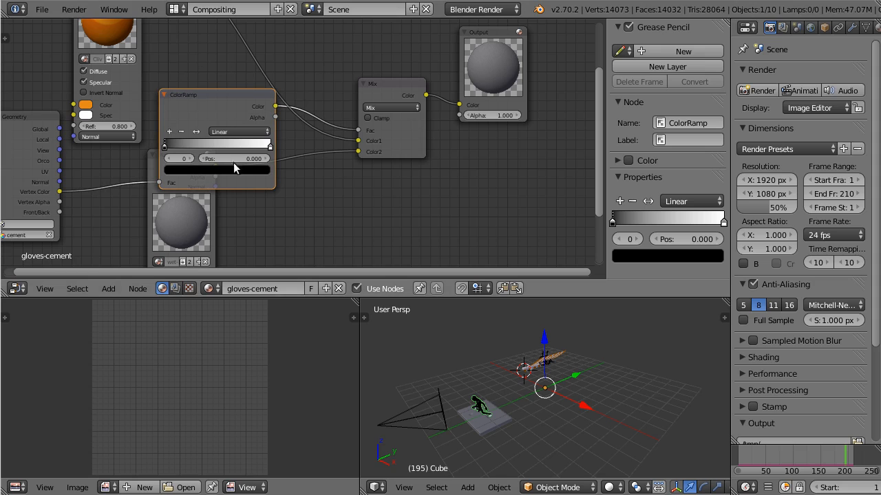
Step: Return to the Default layout and scrub through the animation to frame 196
left_click(191, 72)
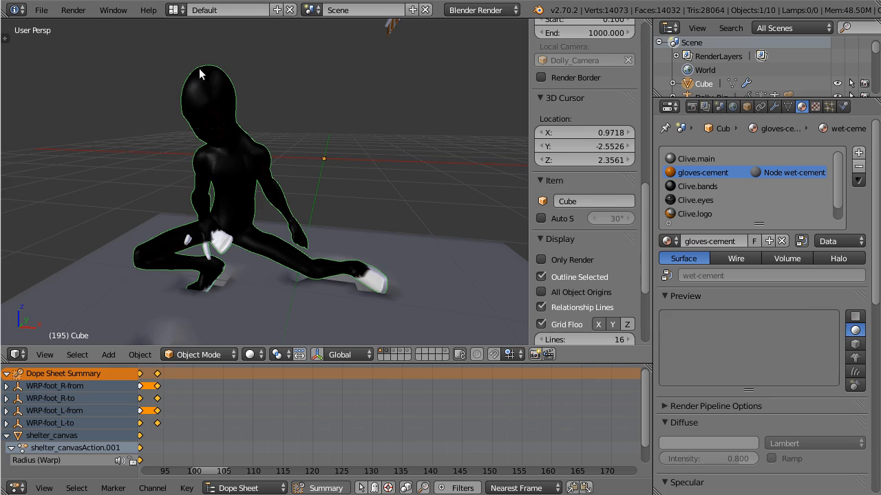
left_click_drag(388, 433, 361, 433)
left_click_drag(241, 421, 185, 412)
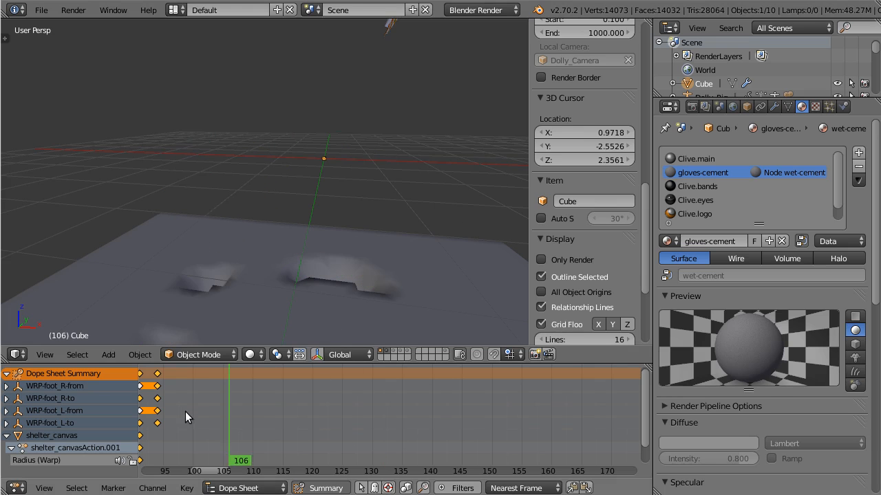
left_click_drag(257, 424, 438, 445)
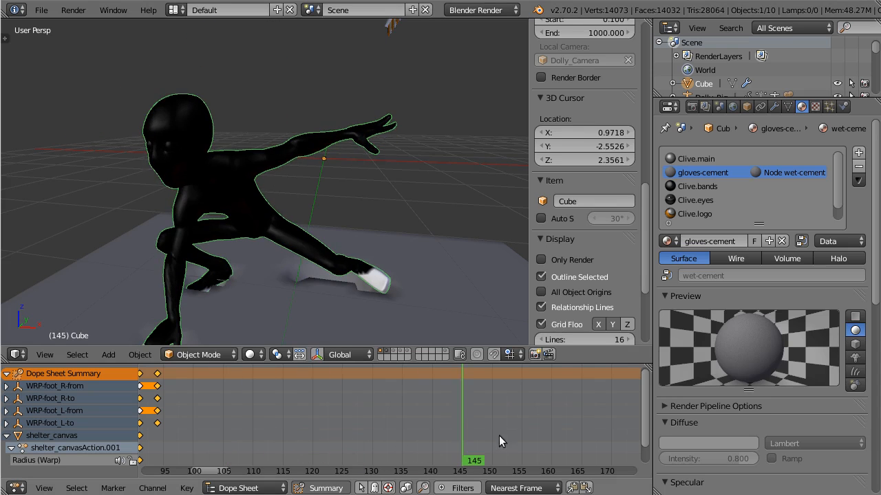
left_click_drag(499, 436, 573, 430)
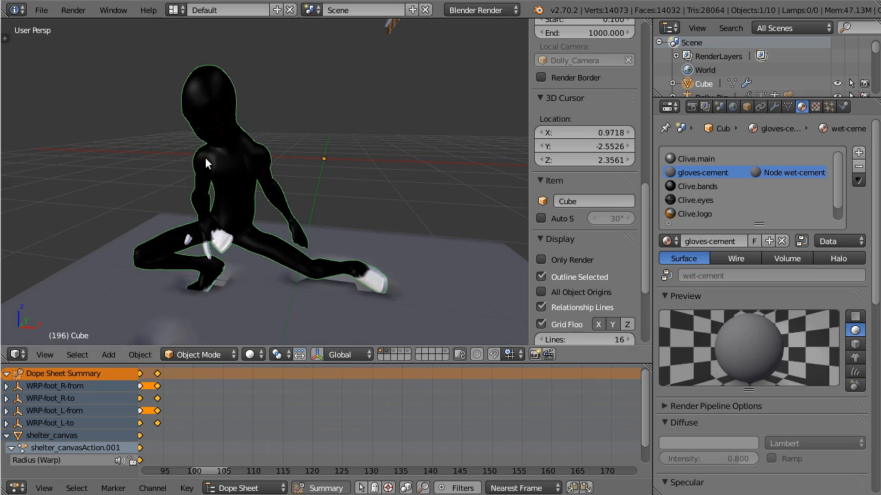
Step: Show the second layer with the street set as well and render frame 196
key("F12")
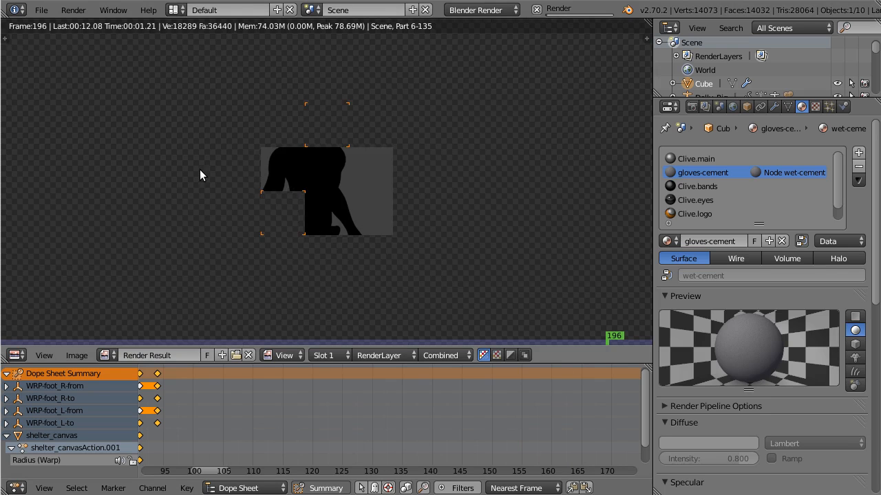
key("Escape")
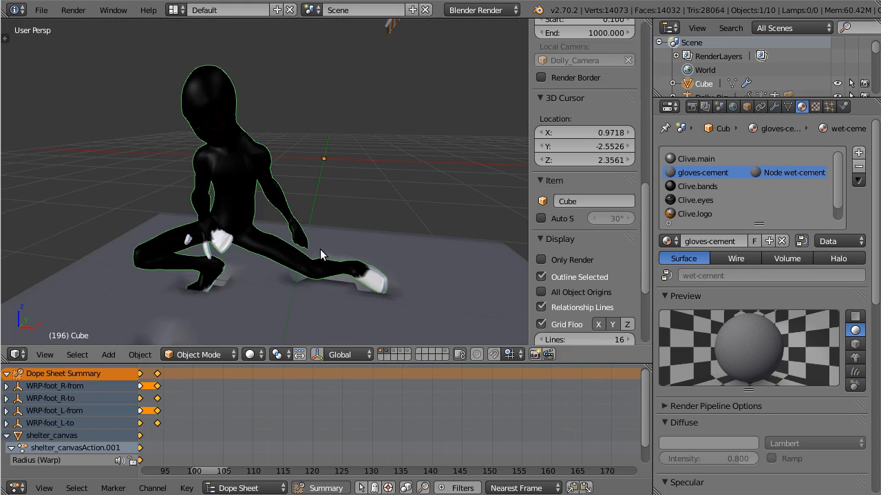
key("shift+2")
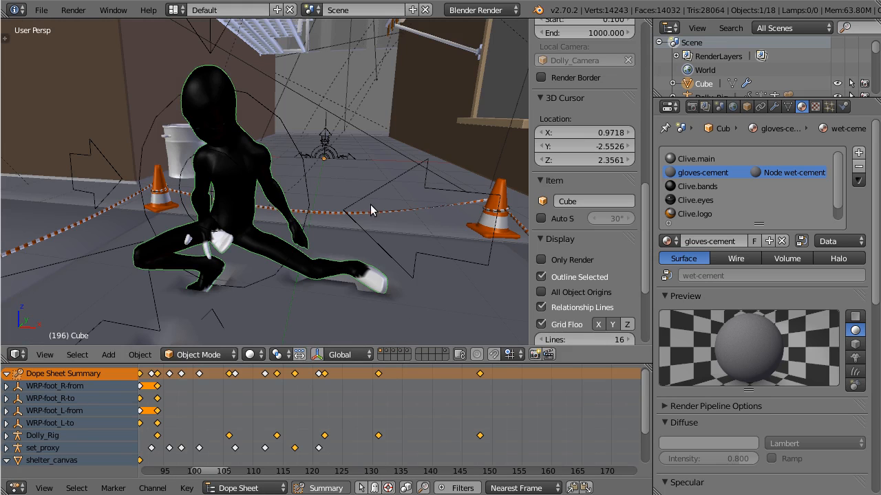
key("F12")
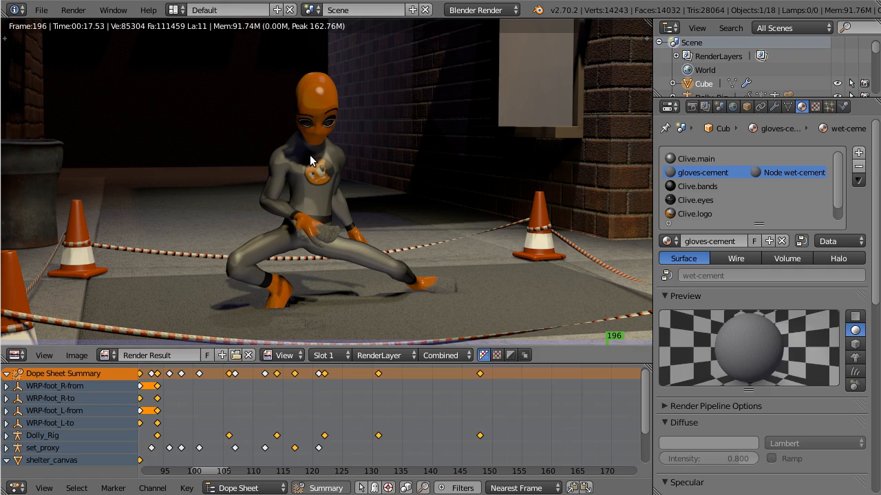
key("Escape")
Step: Examine the character in the street set from other angles while scrubbing the animation to frame 154
scroll(261, 144, "down", 5)
middle_click_drag(249, 127, 340, 110)
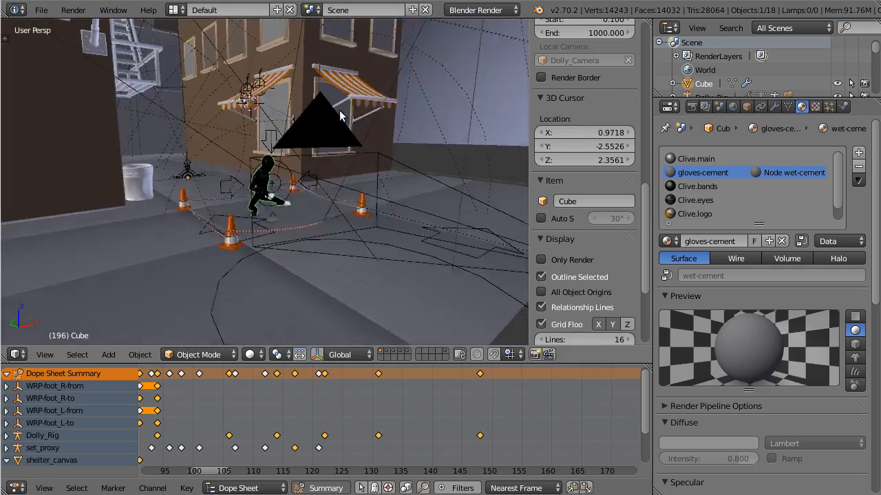
scroll(298, 139, "up", 3)
middle_click_drag(294, 141, 341, 176)
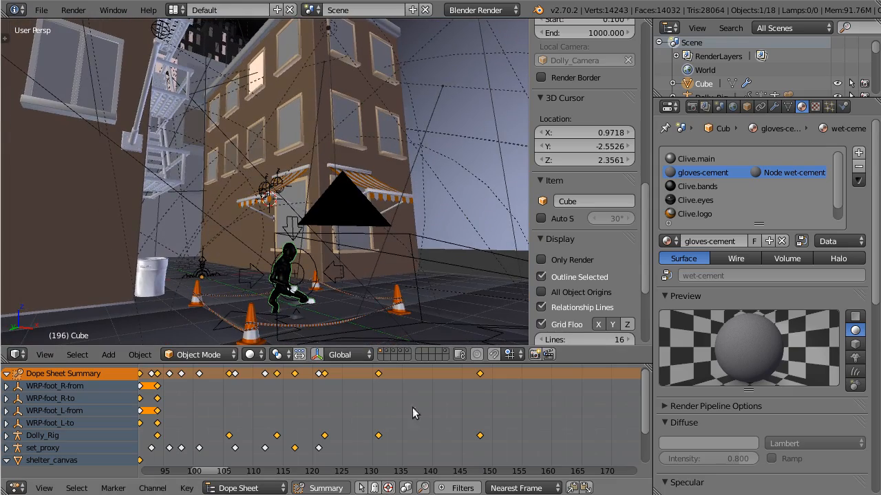
left_click_drag(461, 409, 459, 444)
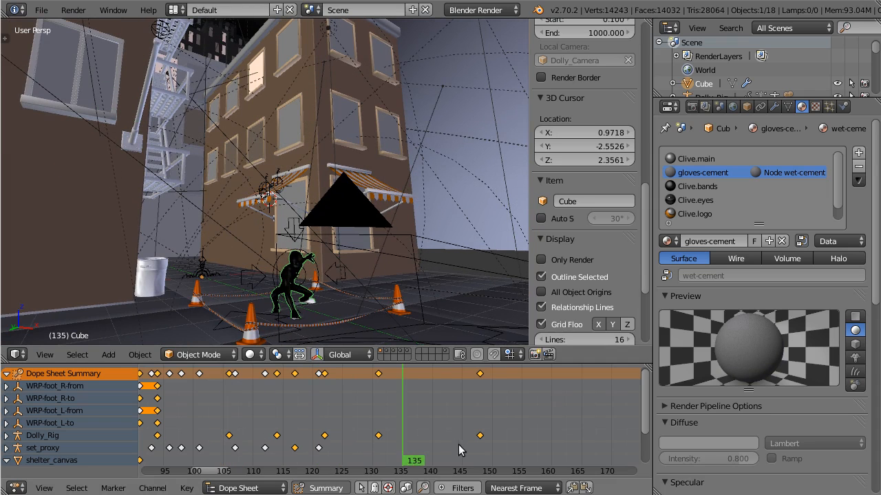
left_click_drag(300, 448, 181, 447)
left_click_drag(235, 444, 415, 465)
left_click_drag(543, 442, 420, 441)
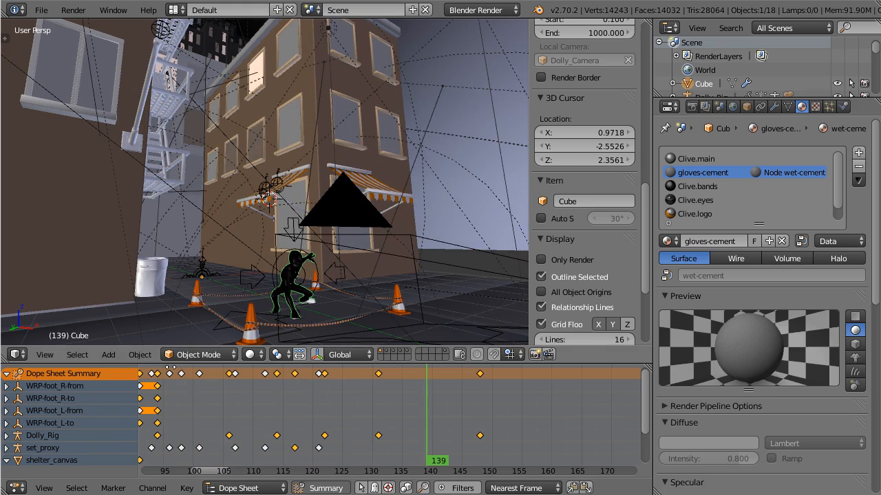
middle_click_drag(337, 176, 239, 195)
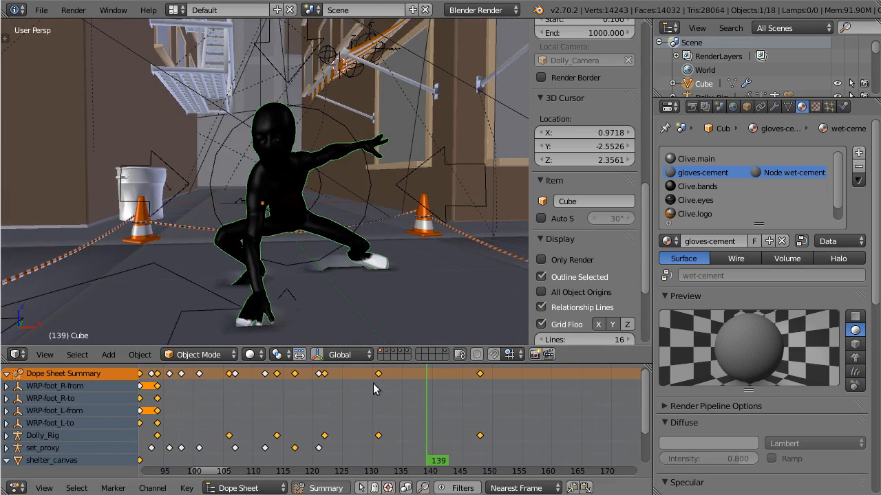
left_click_drag(373, 387, 510, 391)
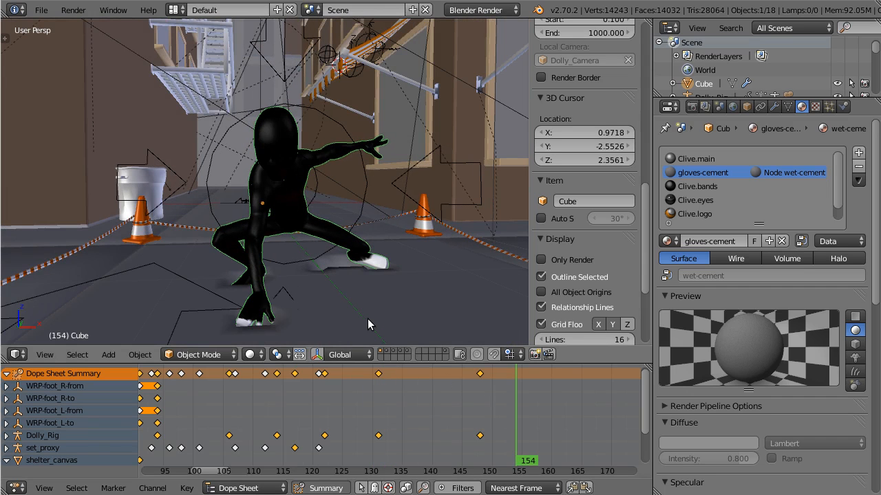